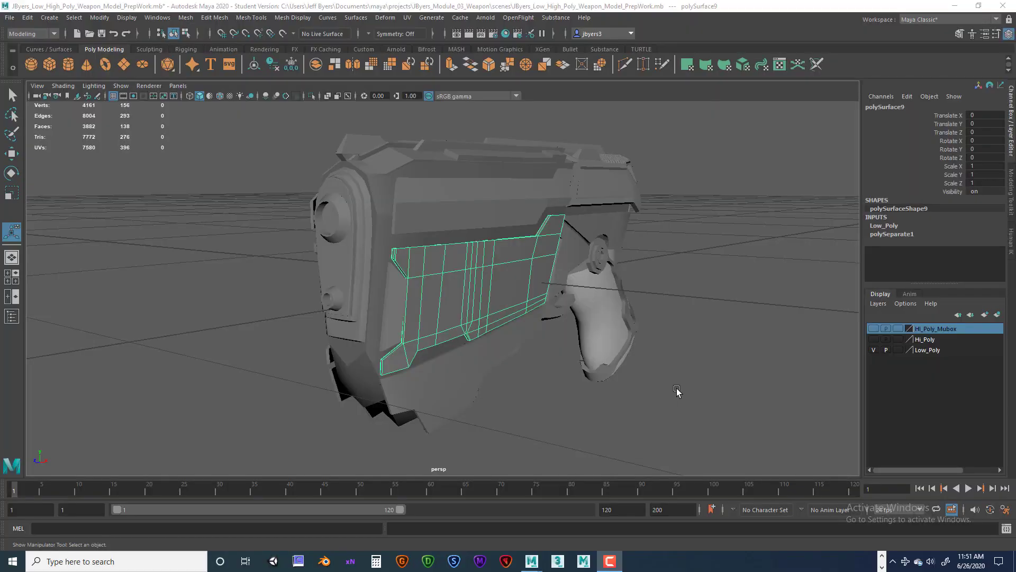
Step: Examine the low-poly weapon from several angles, picking out its side panel, neighbouring parts and the piece above the grip
click(677, 389)
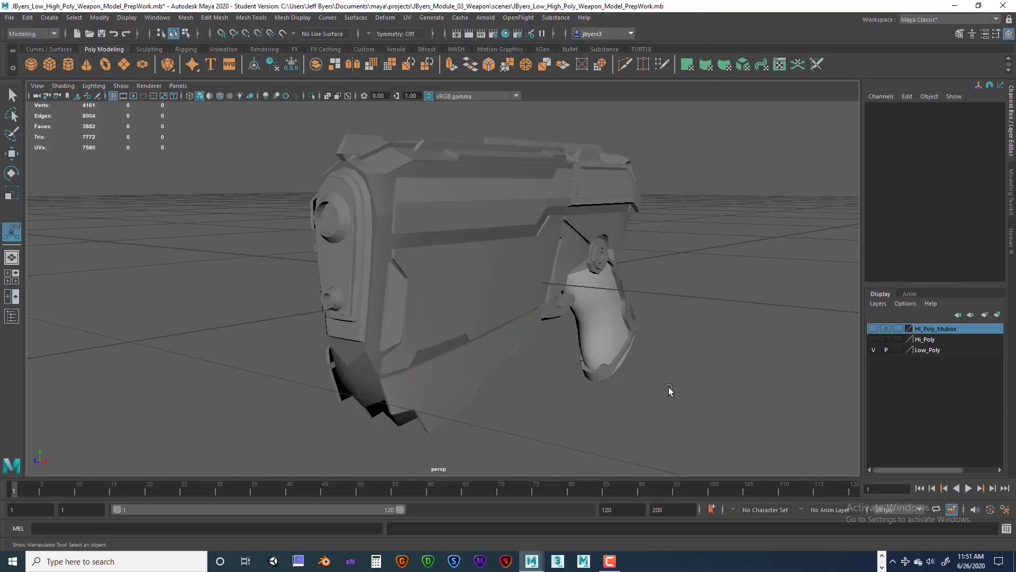
alt+drag(536, 357, 612, 358)
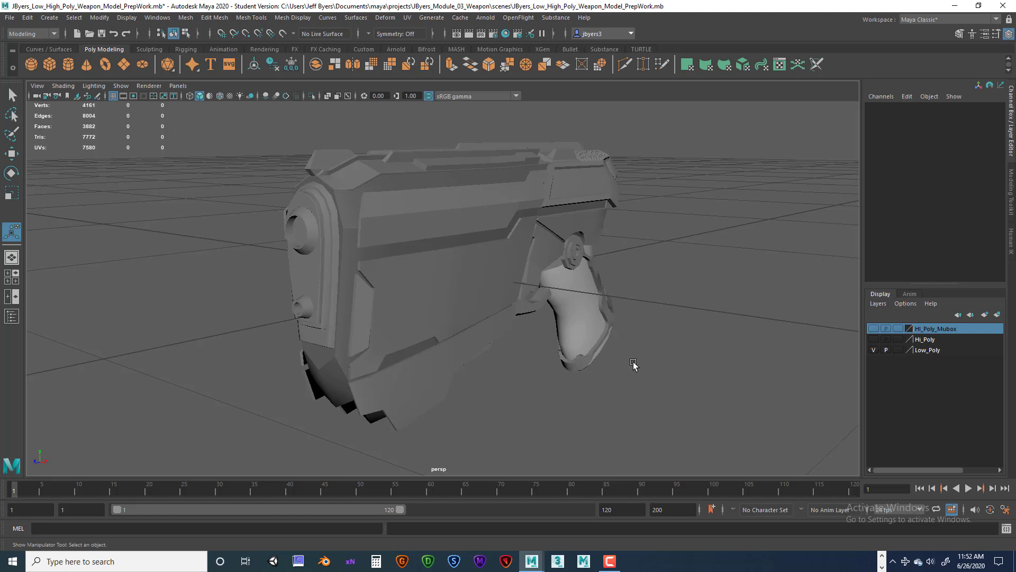
alt+drag(578, 407, 559, 360)
click(515, 297)
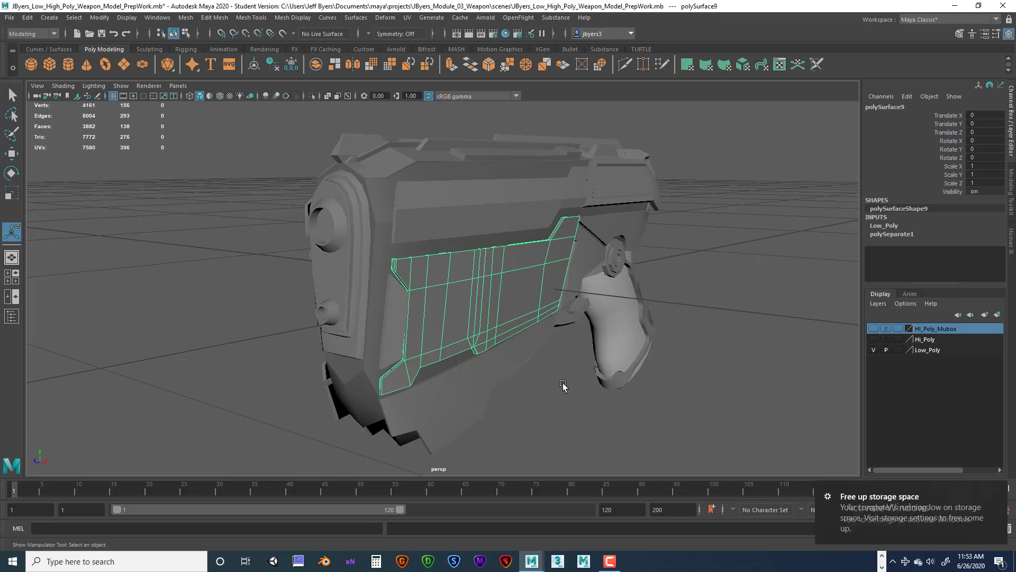
alt+drag(562, 387, 548, 361)
click(479, 362)
click(411, 224)
alt+drag(410, 225, 586, 239)
click(431, 307)
click(586, 220)
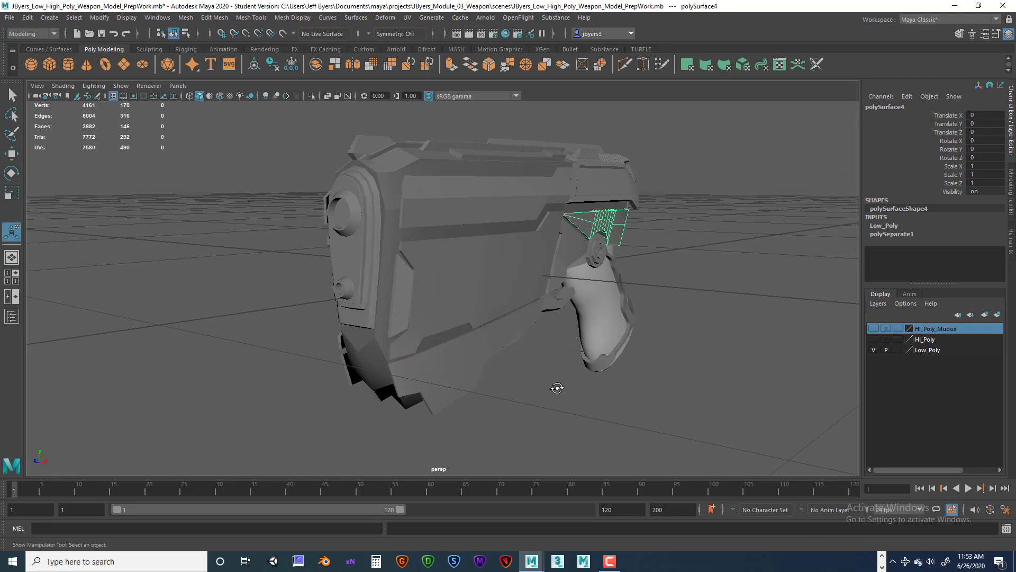
alt+drag(561, 390, 622, 357)
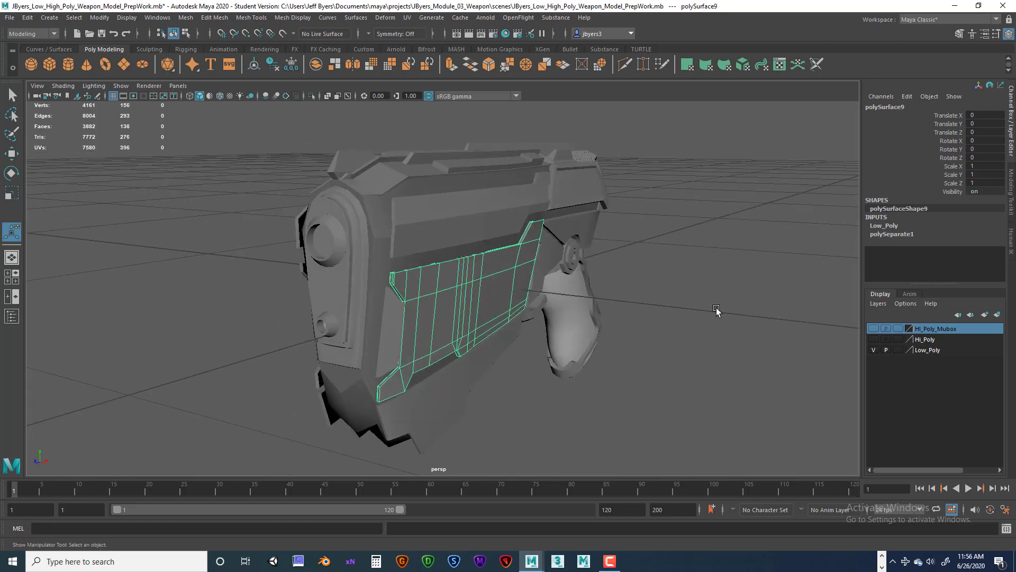
click(716, 312)
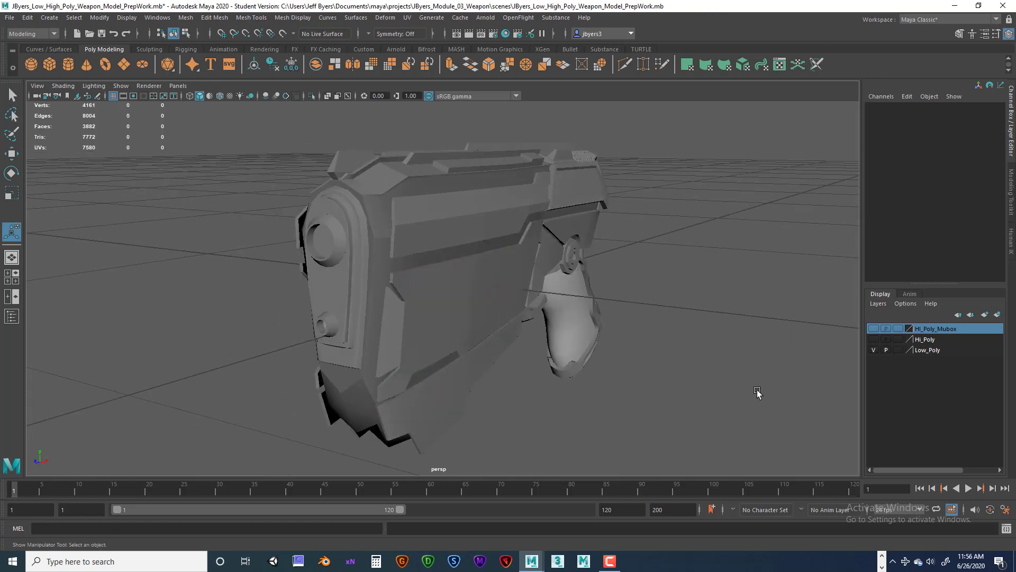
alt+drag(722, 371, 663, 340)
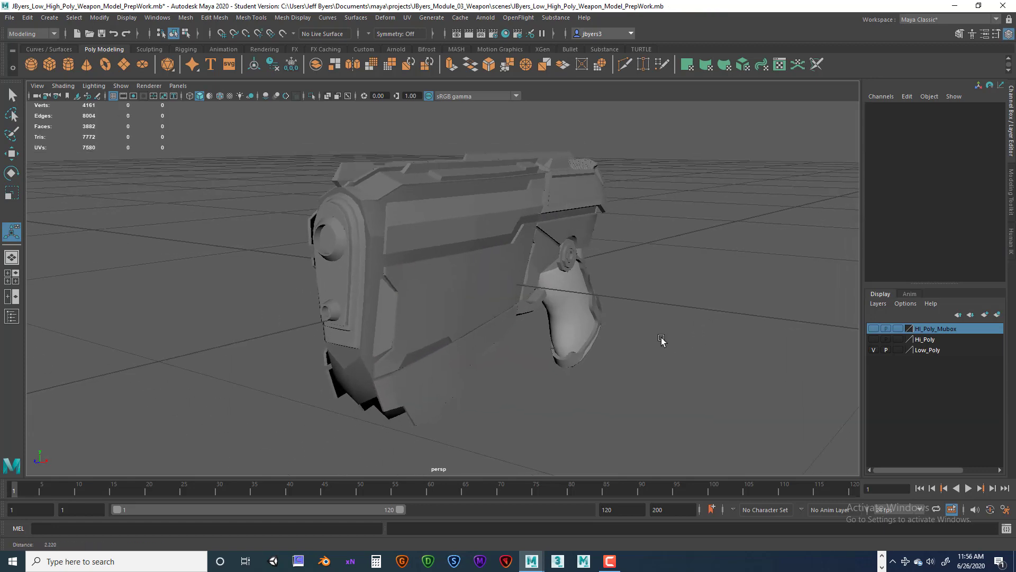
Step: Inspect more of the weapon's separate pieces, including the angular panel along the lower edge of the body
click(465, 223)
alt+drag(498, 268, 565, 277)
click(581, 220)
alt+drag(581, 220, 472, 236)
click(535, 265)
click(567, 171)
click(440, 322)
alt+drag(528, 275, 532, 335)
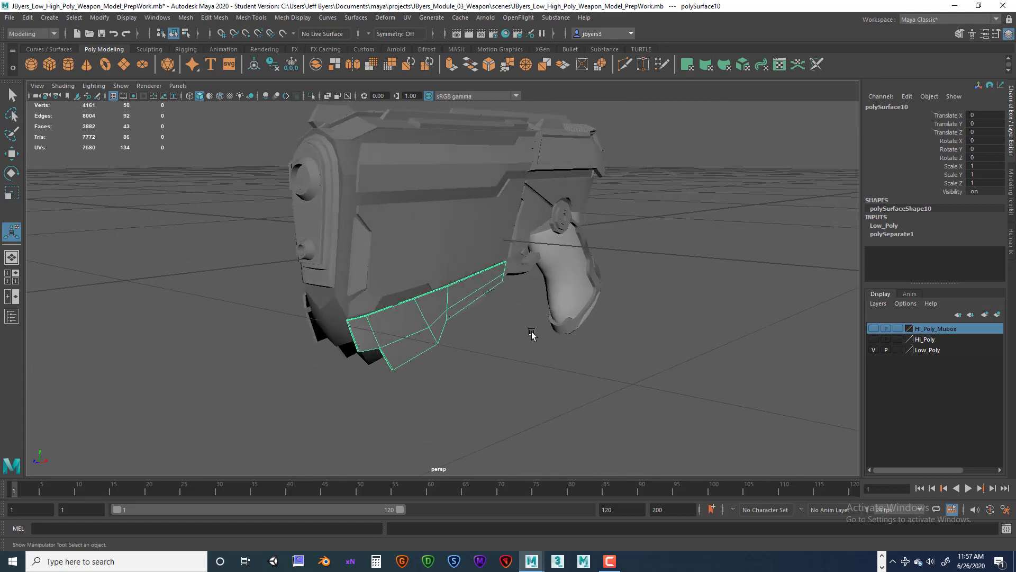
alt+drag(459, 332, 452, 321)
alt+middle_drag(452, 321, 451, 313)
alt+drag(450, 313, 556, 381)
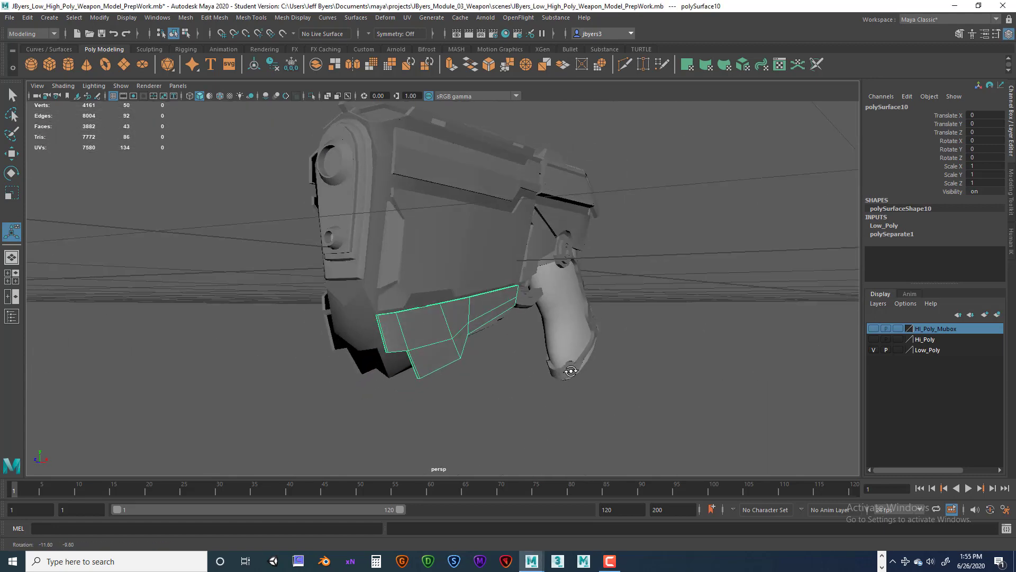
alt+drag(572, 370, 446, 218)
Step: Select the large middle side panel of the weapon body and isolate it in the perspective view
click(438, 206)
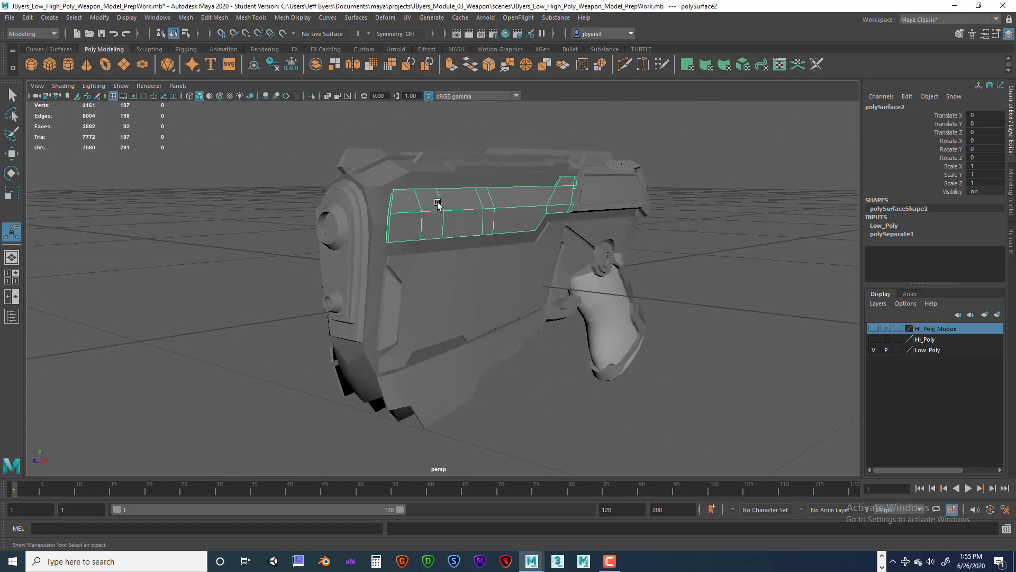
click(469, 267)
alt+drag(553, 267, 551, 249)
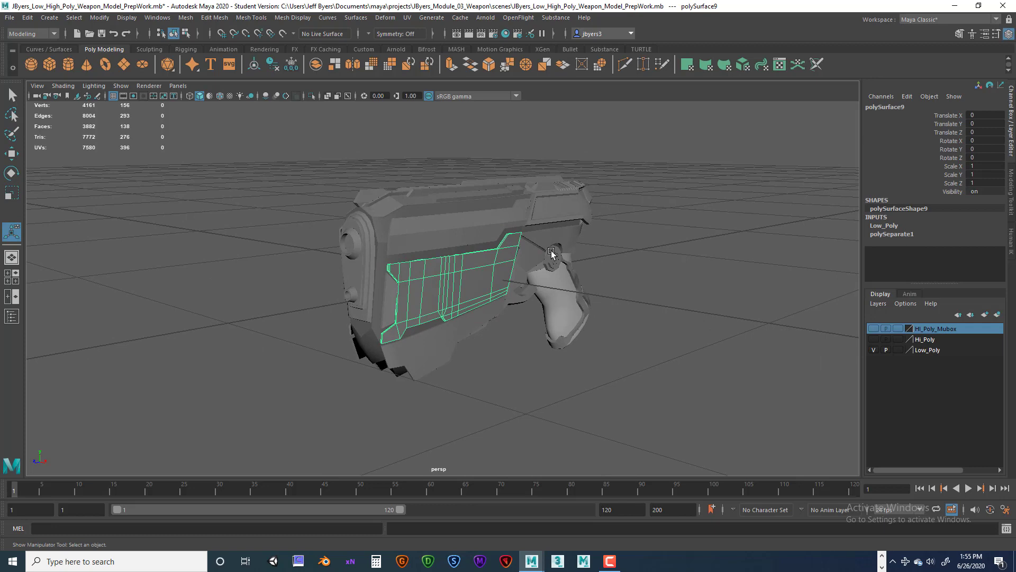
key(ctrl+1)
alt+drag(551, 250, 526, 242)
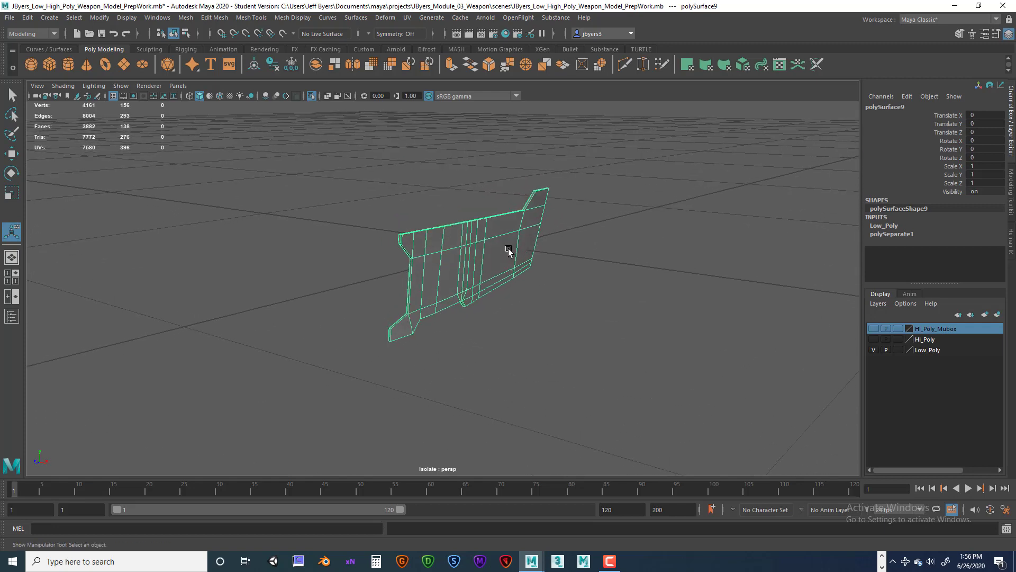
Step: Examine the isolated side panel's outline, thickness and edge layout from several angles
alt+drag(530, 266, 523, 272)
alt+middle_drag(520, 266, 450, 288)
alt+right_drag(451, 288, 485, 275)
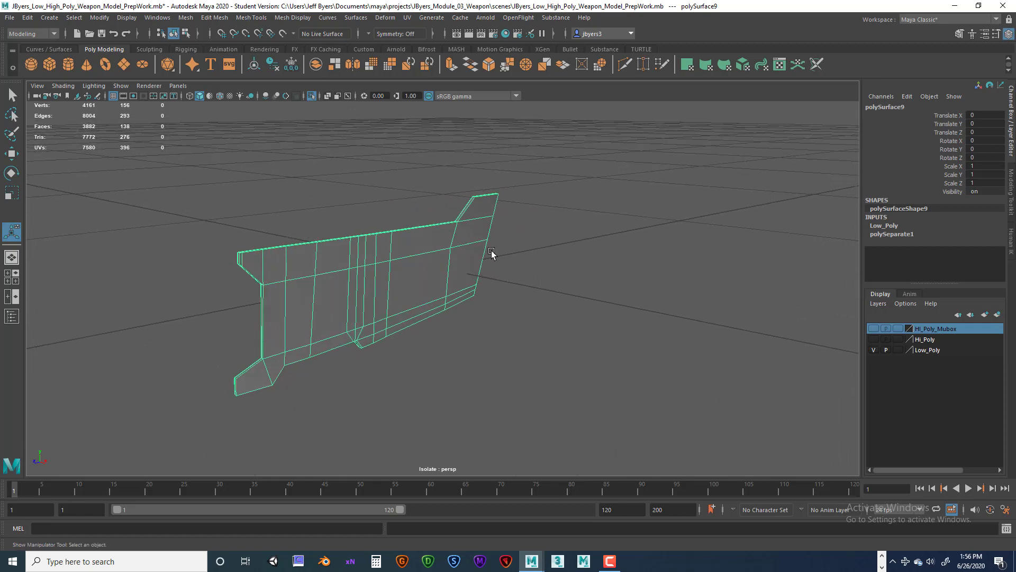
alt+drag(499, 245, 344, 131)
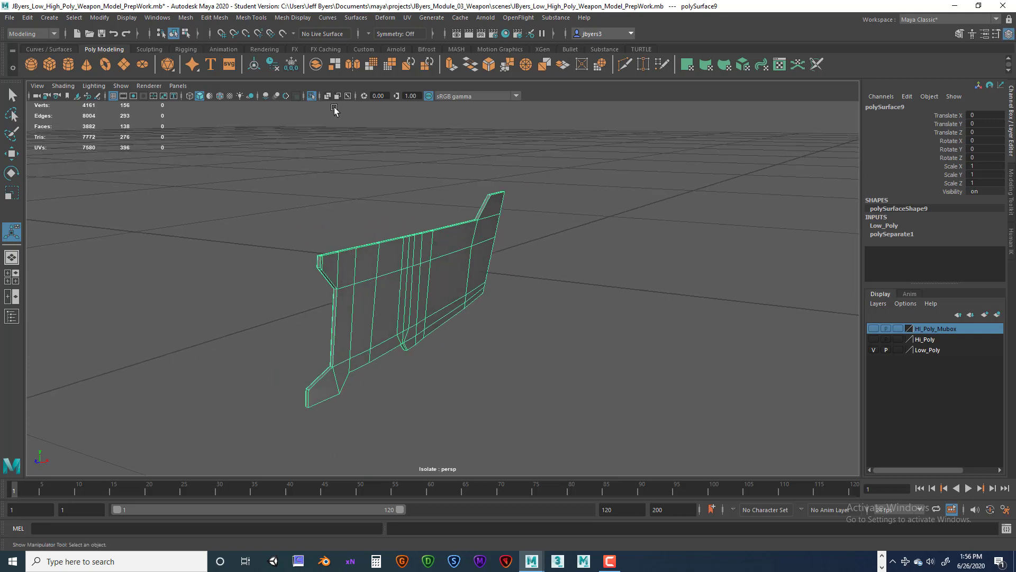
alt+drag(561, 206, 493, 118)
alt+drag(390, 307, 472, 222)
alt+right_drag(526, 229, 515, 234)
alt+drag(515, 234, 462, 246)
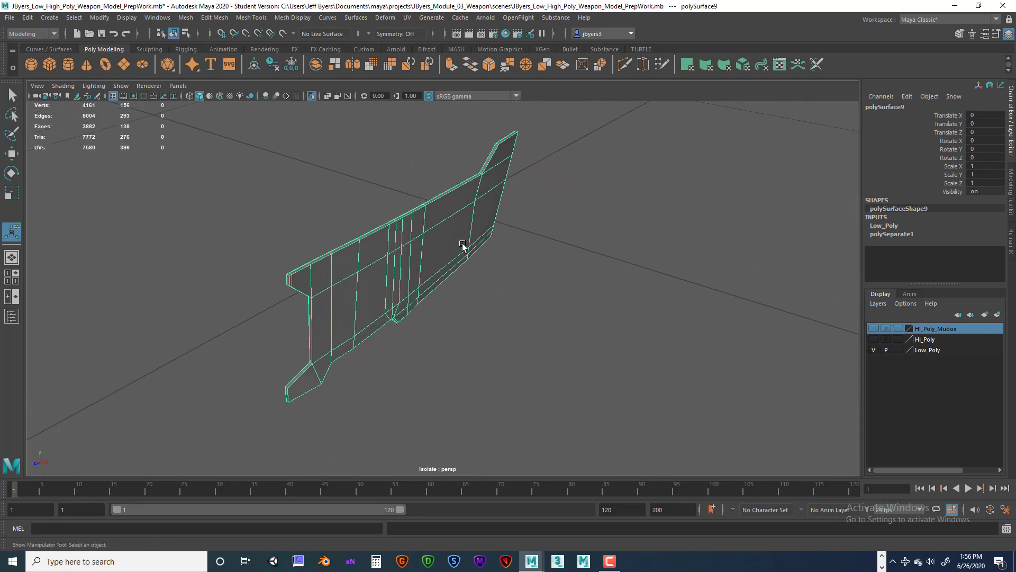
mouse_move(462, 247)
alt+mouse_down()
mouse_move(466, 239)
mouse_move(415, 239)
mouse_move(465, 239)
alt+mouse_up()
alt+middle_drag(434, 222, 434, 223)
alt+drag(434, 223, 424, 226)
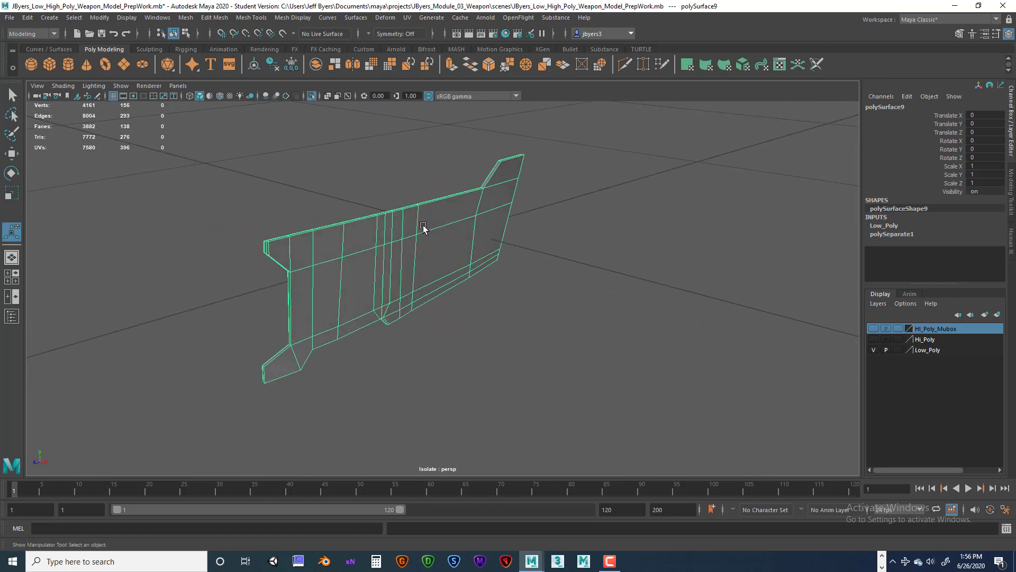
Step: Open the UV Editor for the side panel and display the checker map on its UVs
click(406, 19)
click(426, 47)
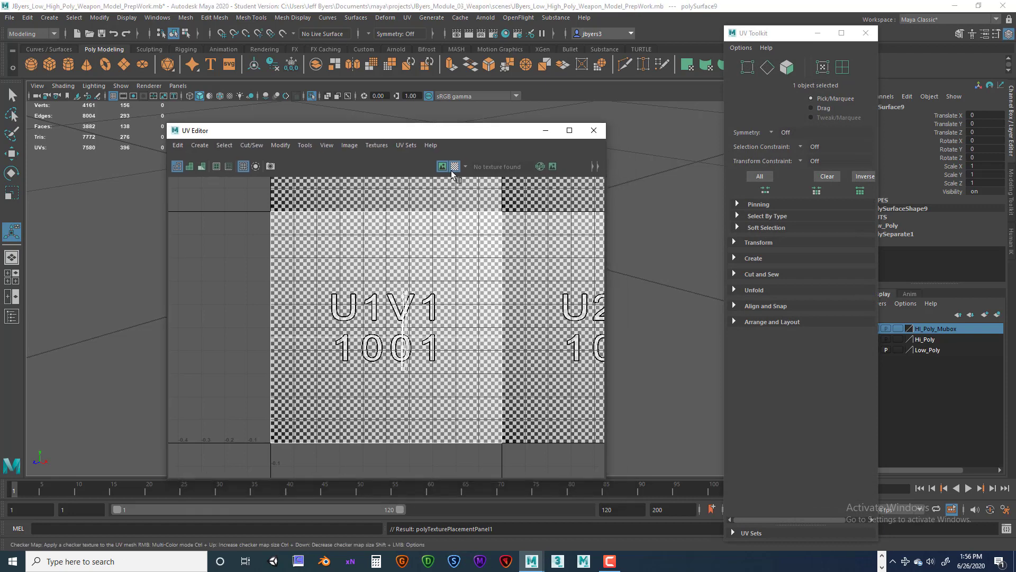
click(455, 168)
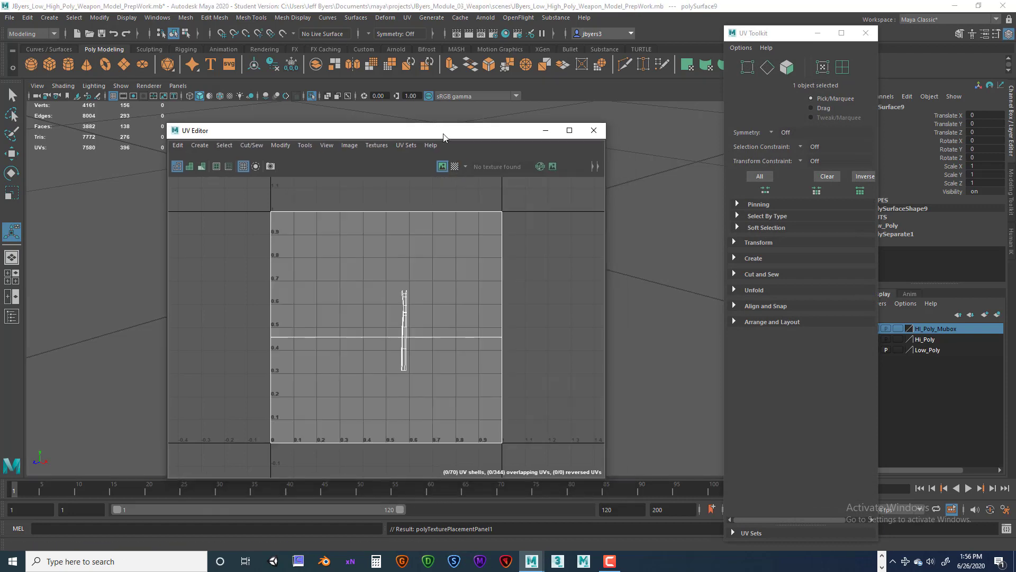
click(466, 150)
click(466, 149)
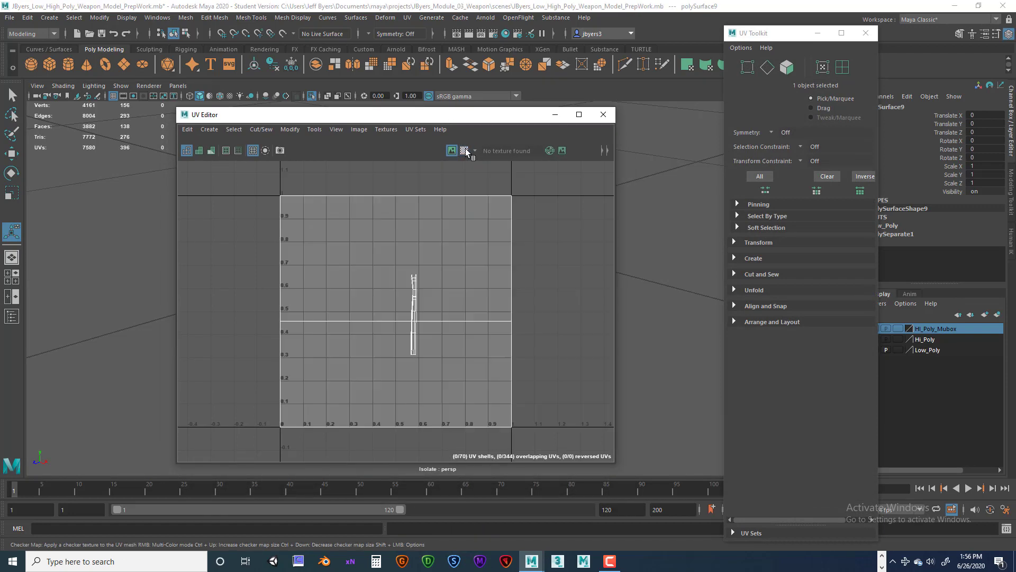
click(466, 151)
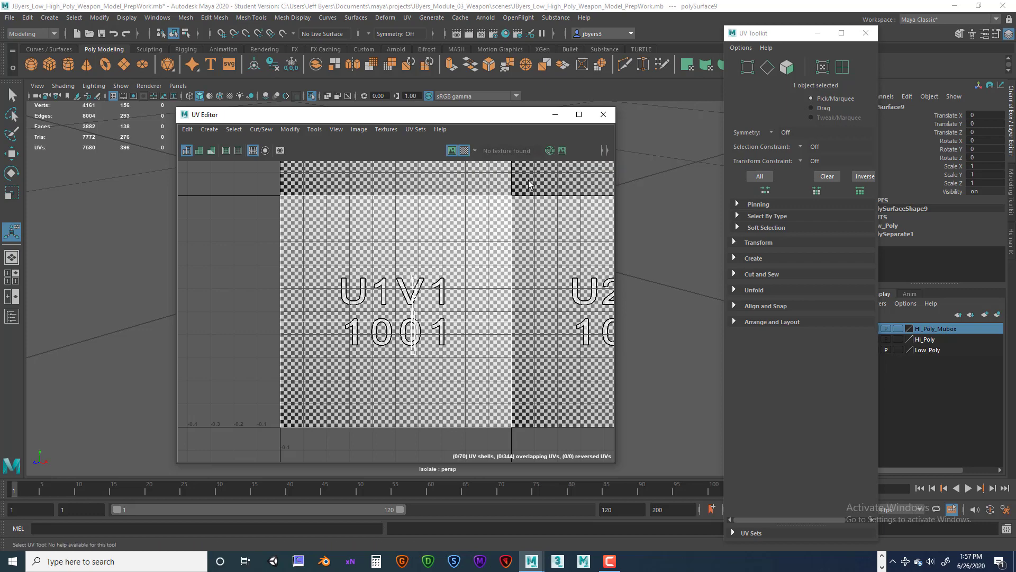
Step: Widen the UV Editor, examine the checker map across the U1V1 and U2V1 tiles, and turn the checker map off
drag(617, 383, 826, 379)
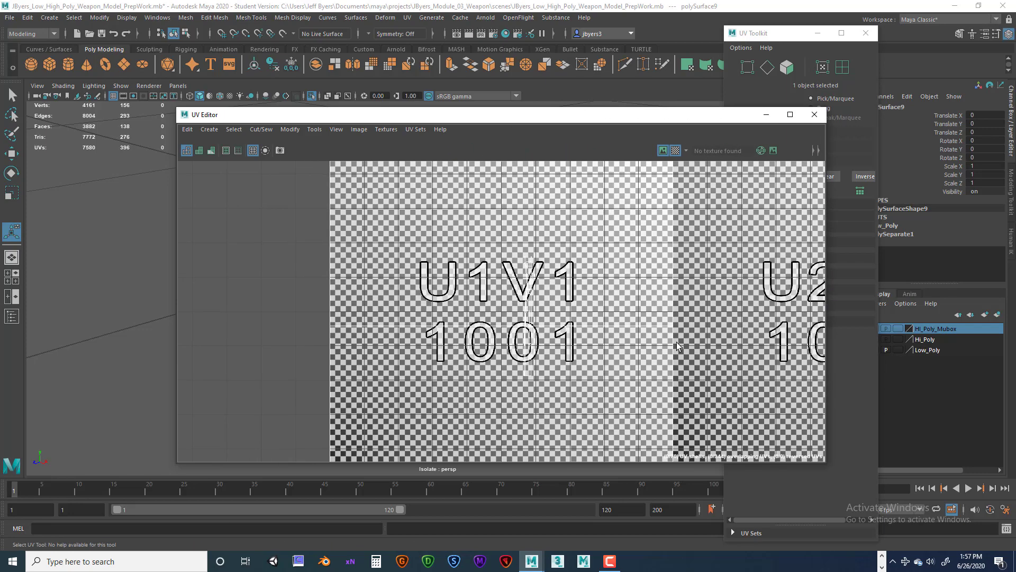
scroll(678, 347, down, 4)
alt+middle_drag(696, 335, 397, 334)
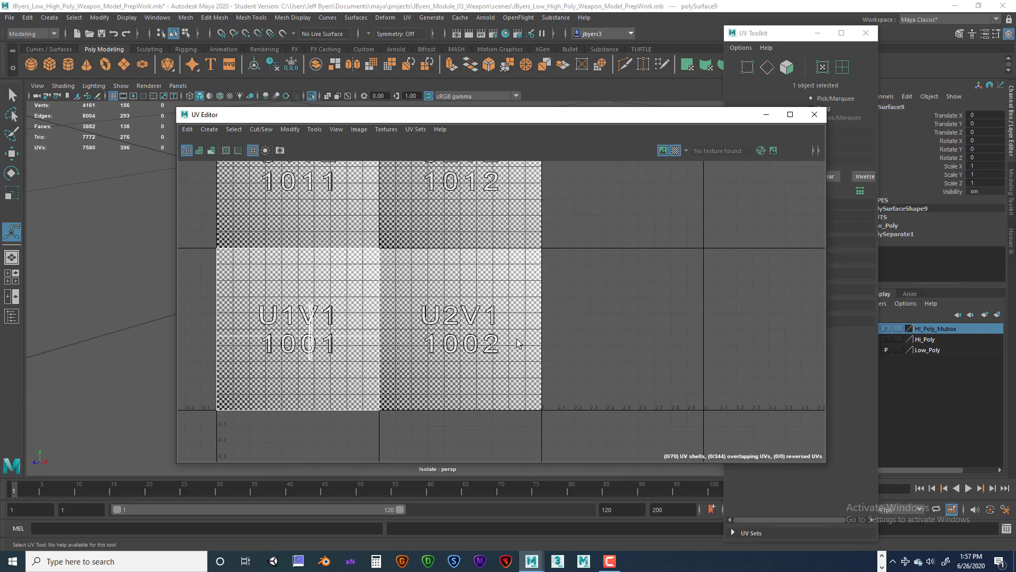
scroll(515, 342, down, 3)
scroll(511, 340, up, 3)
alt+middle_drag(486, 303, 547, 297)
scroll(558, 338, up, 3)
scroll(544, 337, down, 2)
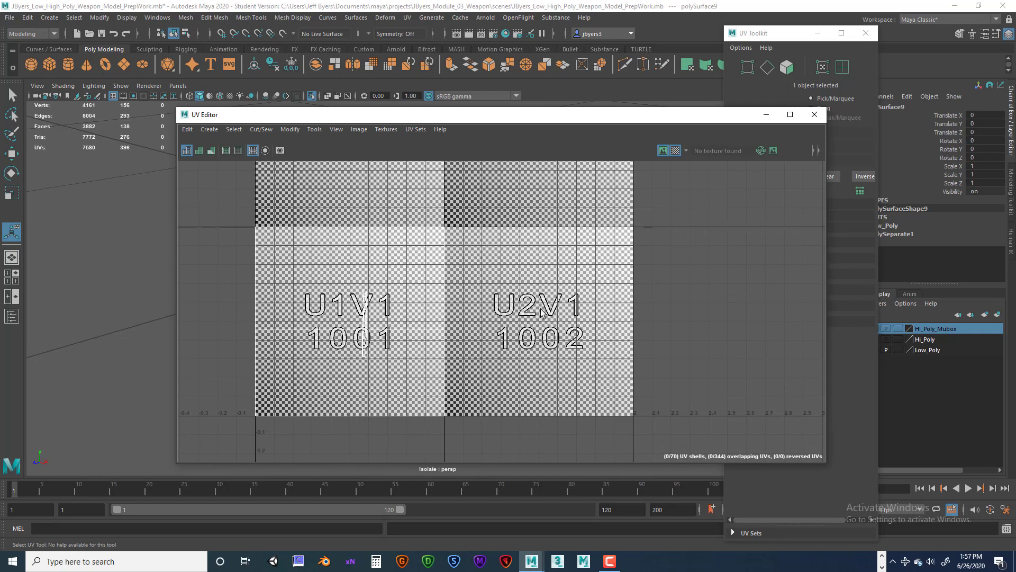
click(676, 150)
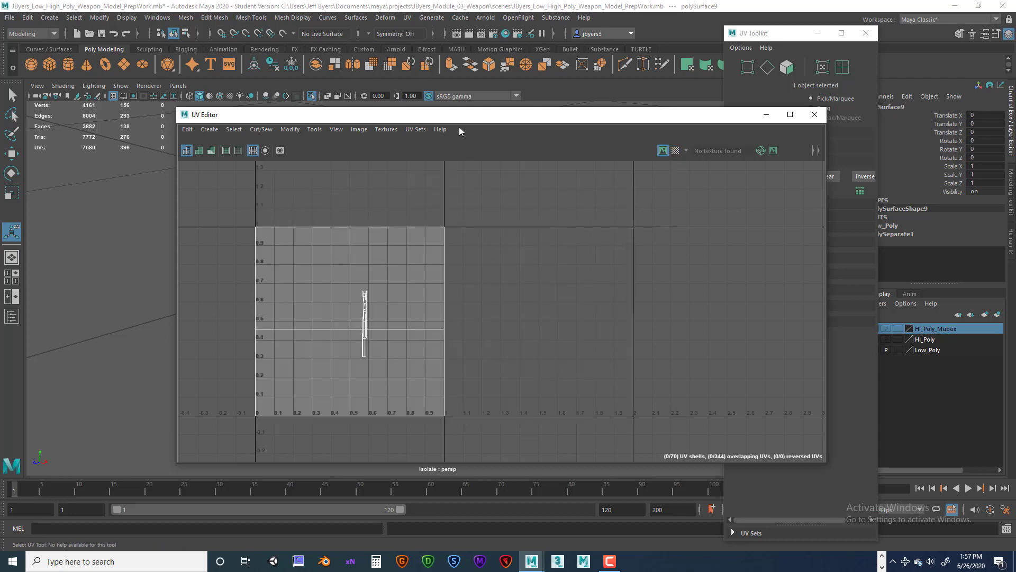
Step: Move the UV Editor aside and frame the whole side panel in the viewport next to it
drag(484, 125, 656, 133)
mouse_move(275, 253)
alt+mouse_down()
mouse_move(285, 247)
mouse_move(170, 257)
mouse_move(295, 249)
alt+mouse_up()
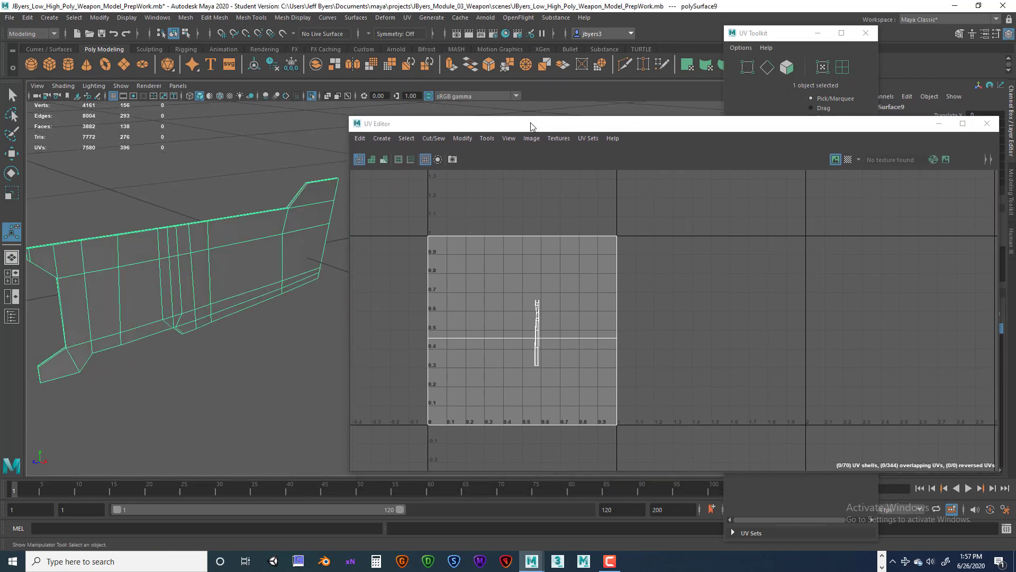
drag(531, 126, 595, 99)
alt+drag(315, 213, 354, 274)
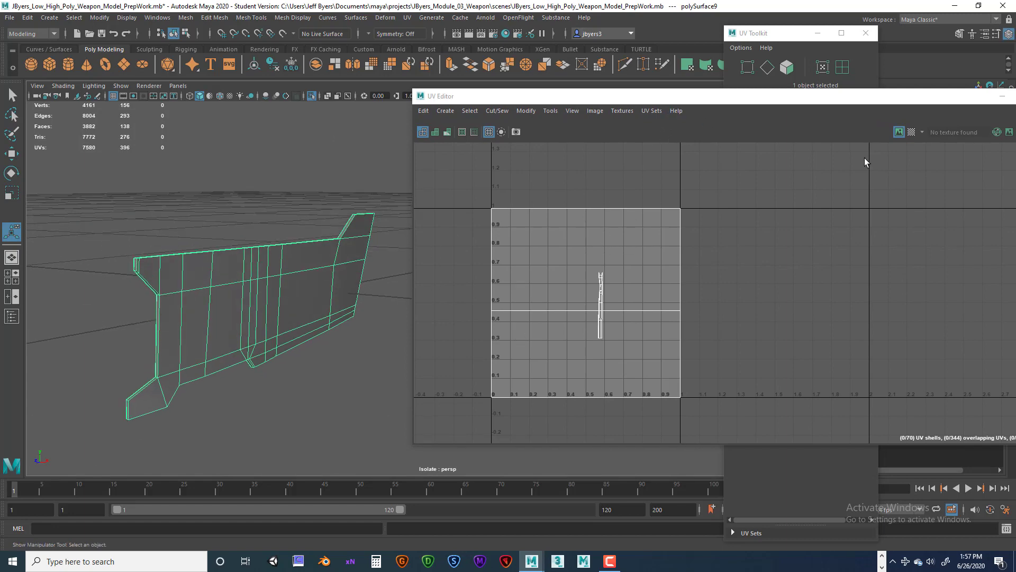
Step: Show the checker map on the side panel to check its UV stretching, hide it again, and uncover more of the viewport
click(911, 132)
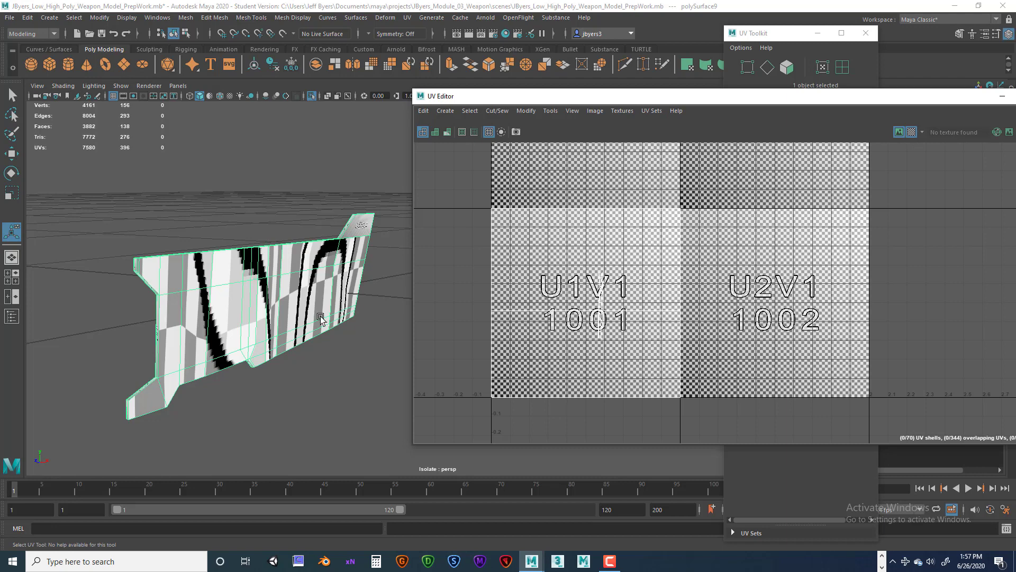
alt+drag(324, 319, 300, 319)
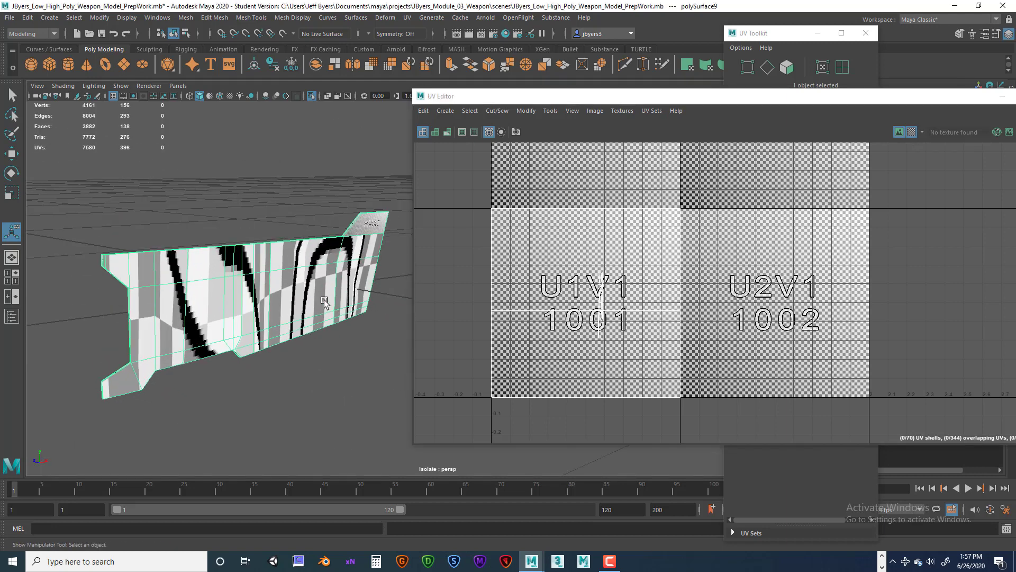
click(911, 132)
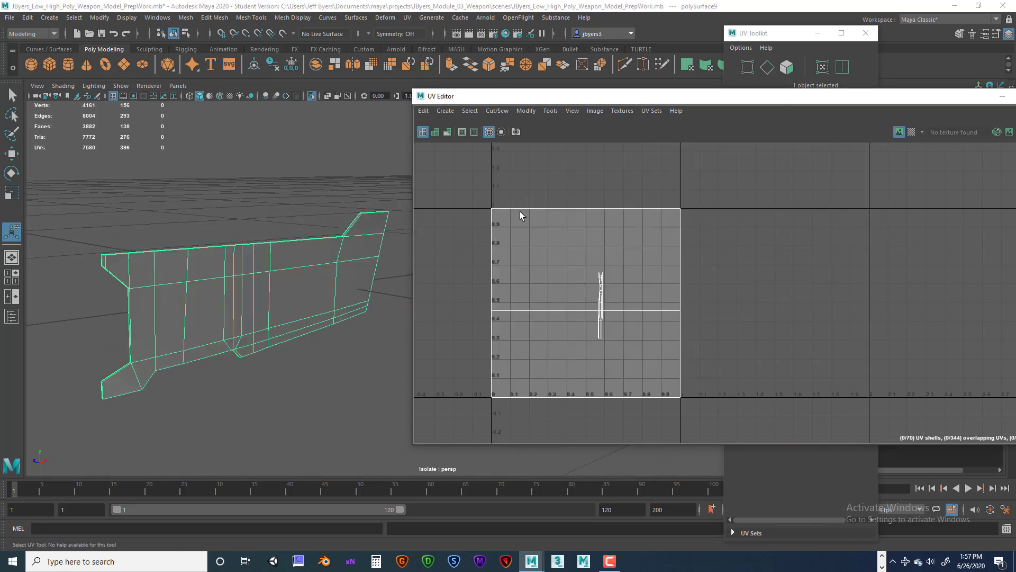
drag(619, 100, 712, 118)
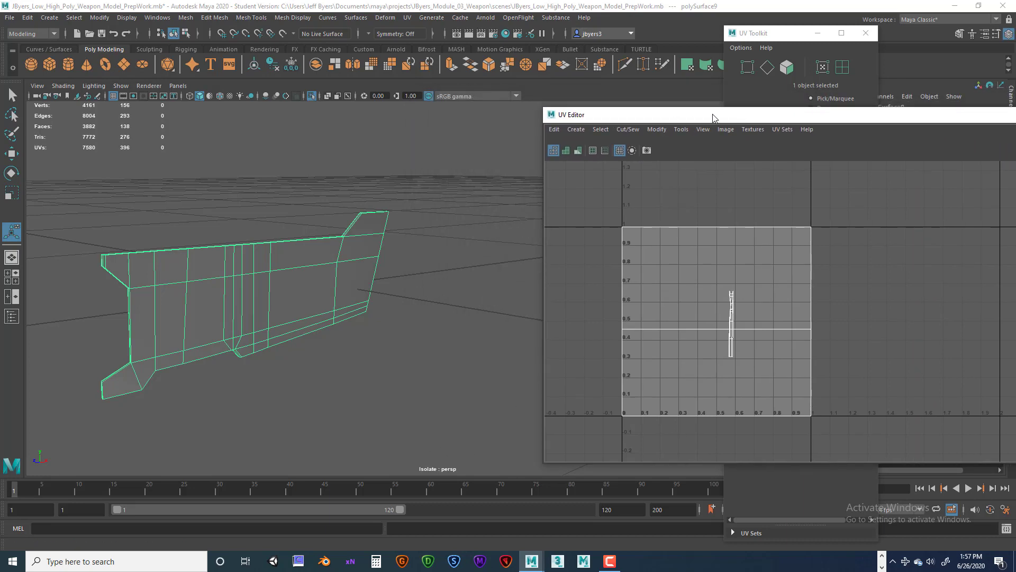
Step: Open the Automatic UV mapping options for the side panel and reset them to their default settings
key(space)
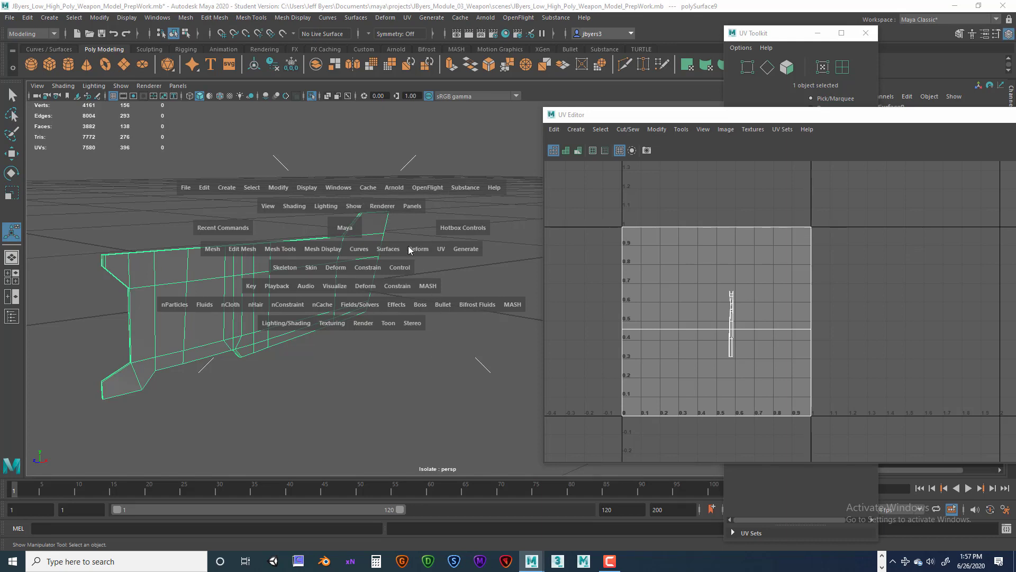
click(441, 249)
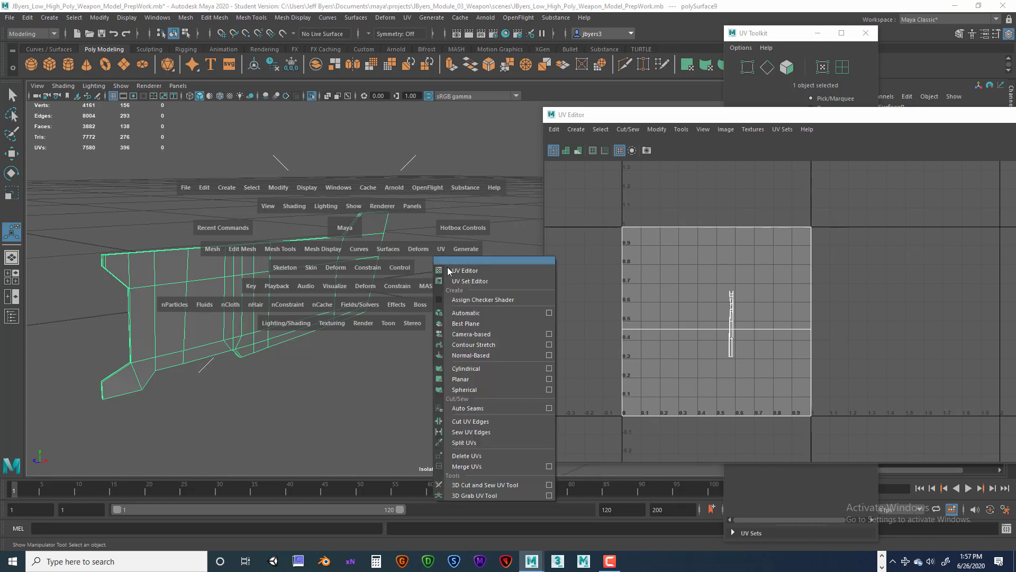
click(550, 313)
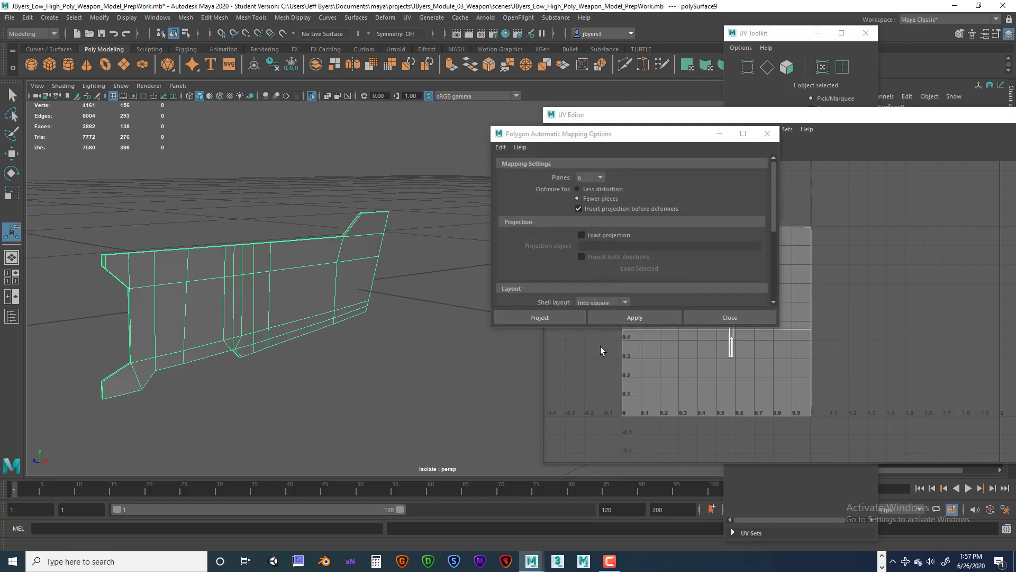
click(502, 149)
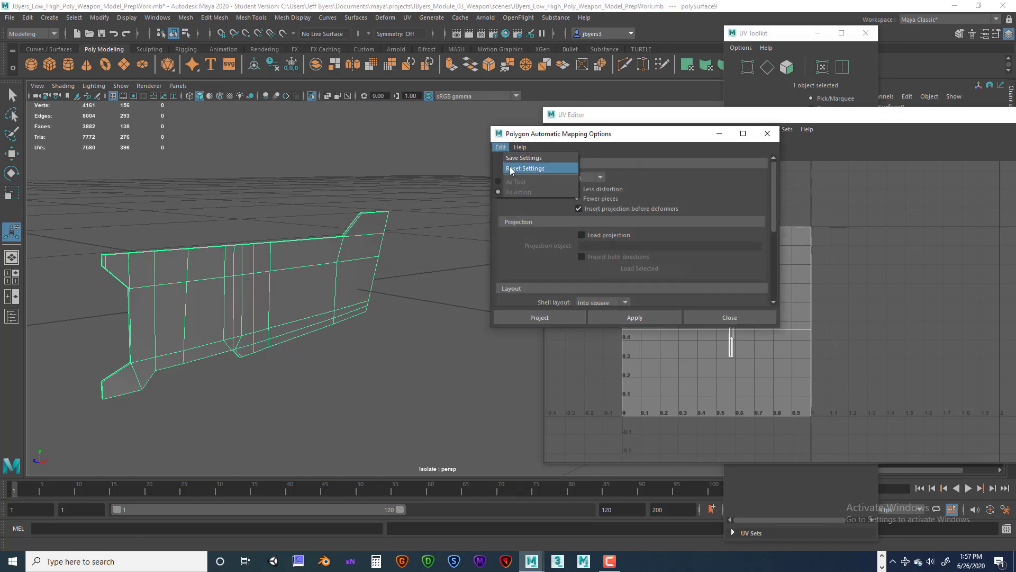
click(511, 168)
scroll(695, 256, down, 5)
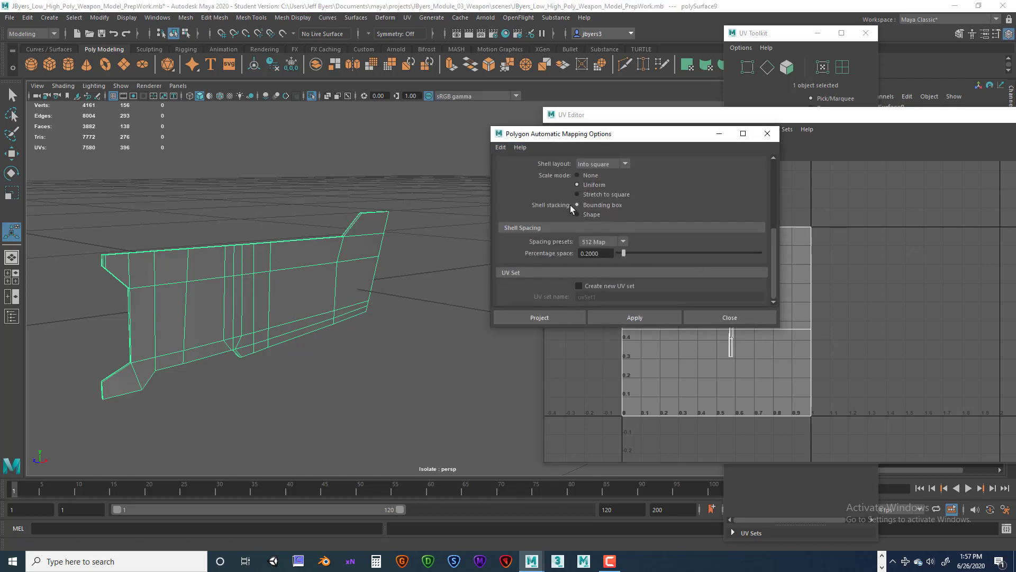
Step: Project Automatic UVs onto the side panel with the default settings and move the UV Editor so the new layout is fully visible
click(554, 316)
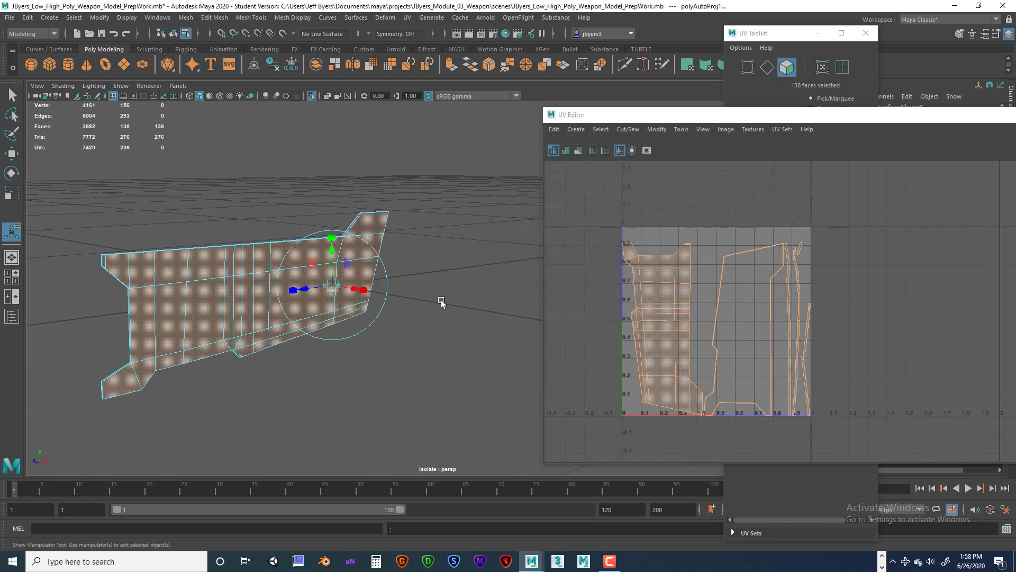
drag(820, 114, 330, 115)
scroll(324, 218, down, 1)
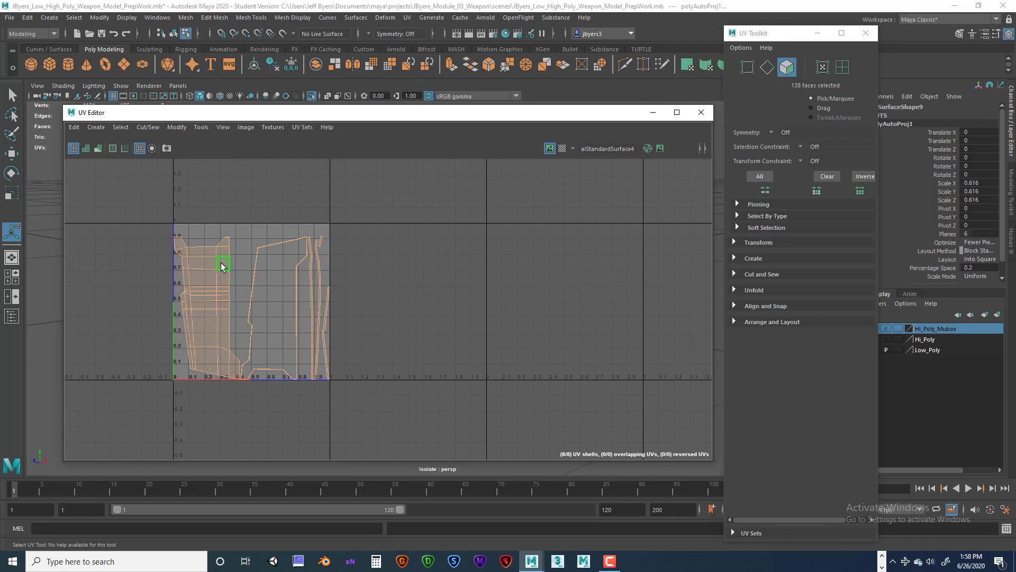
Step: Select all of the side panel's UV shells and move them three tiles left and one tile up, out of the 0–1 tile
right_drag(221, 265, 177, 248)
scroll(324, 325, down, 3)
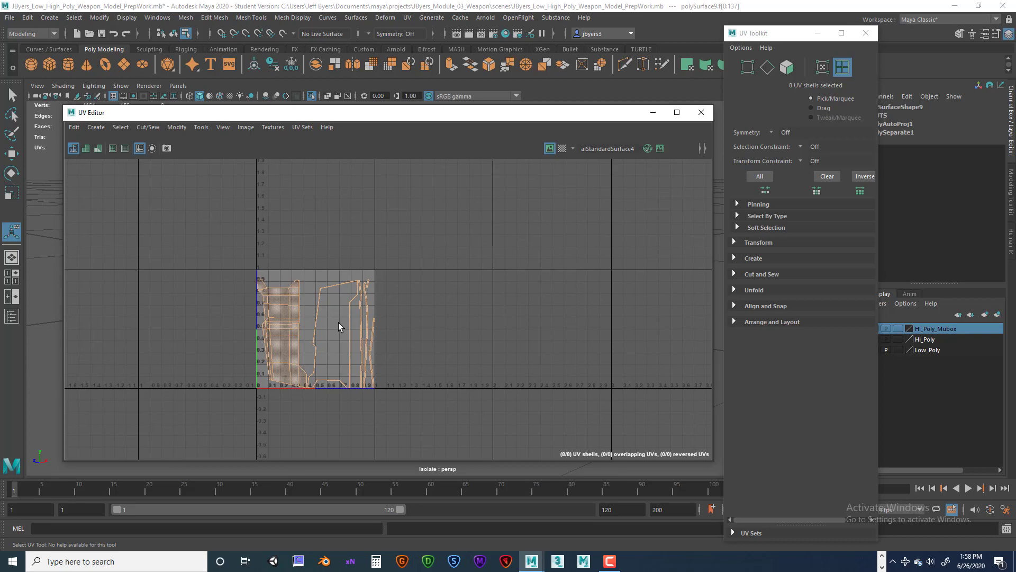
key(w)
drag(317, 333, 193, 210)
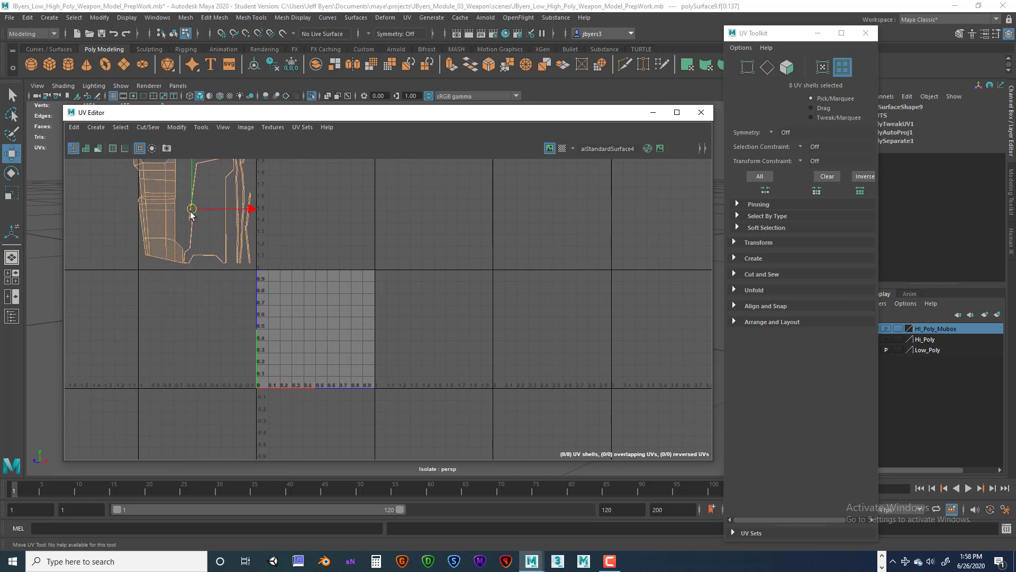
scroll(226, 267, down, 2)
alt+middle_drag(215, 281, 289, 315)
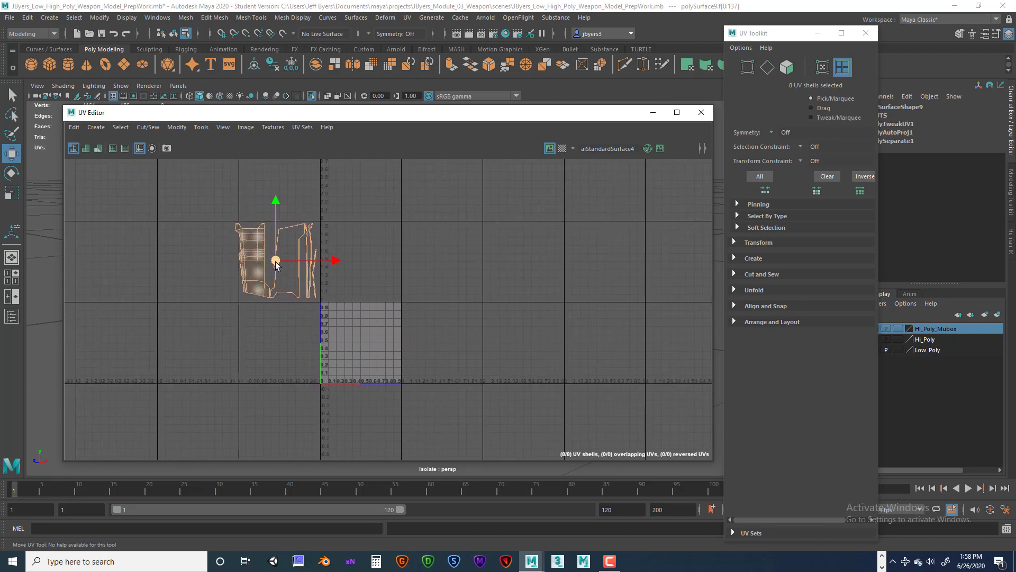
drag(274, 265, 134, 250)
scroll(201, 216, down, 2)
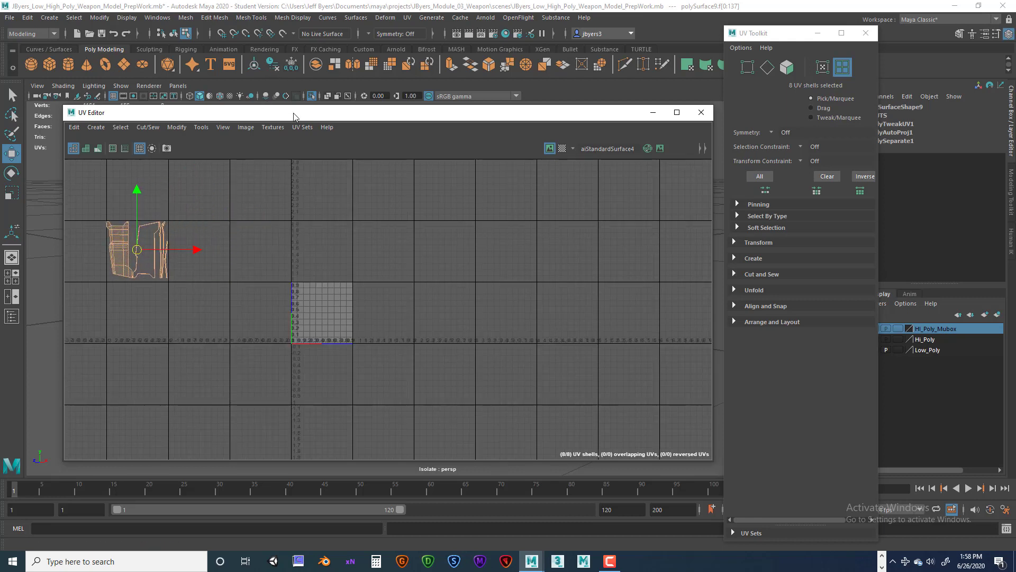
Step: Uncover the viewport, switch the side panel back to object mode and turn off its isolation so the whole weapon is shown
drag(294, 117, 659, 122)
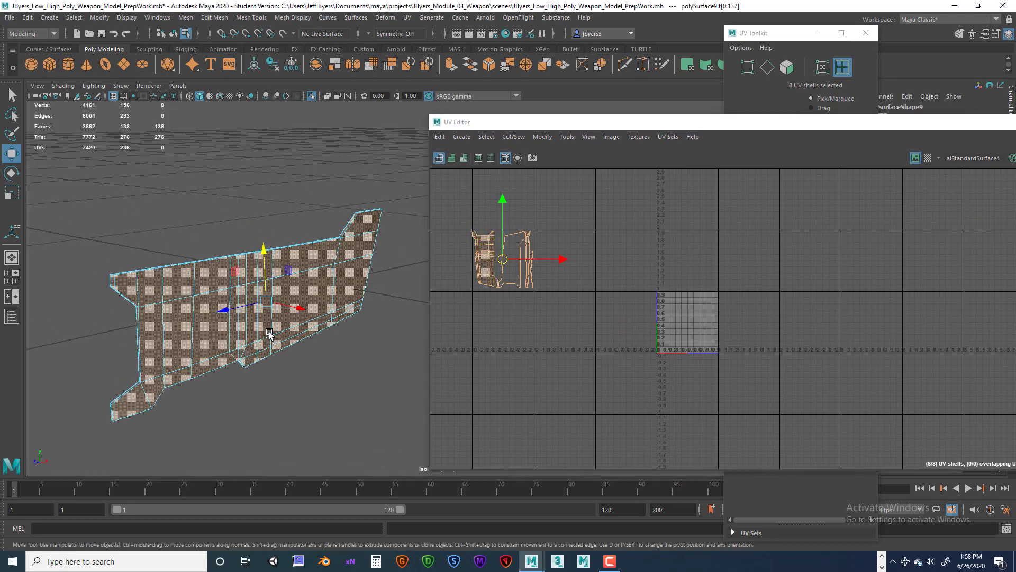
right_drag(182, 291, 189, 331)
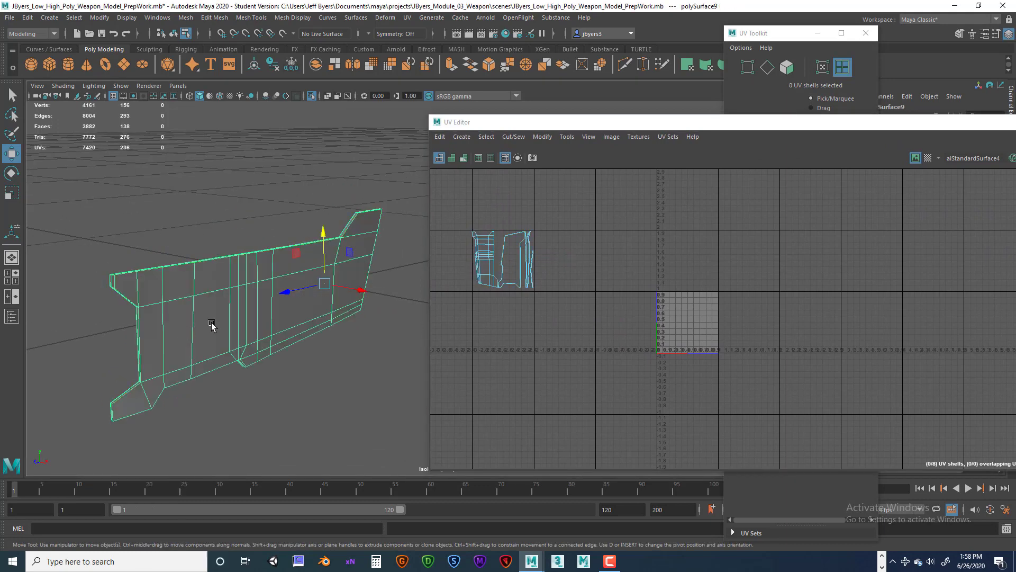
key(ctrl+1)
alt+drag(220, 321, 216, 359)
alt+drag(280, 342, 232, 342)
Step: Apply Automatic UV mapping to the jagged armor plate along the weapon's lower side
right_drag(231, 342, 227, 336)
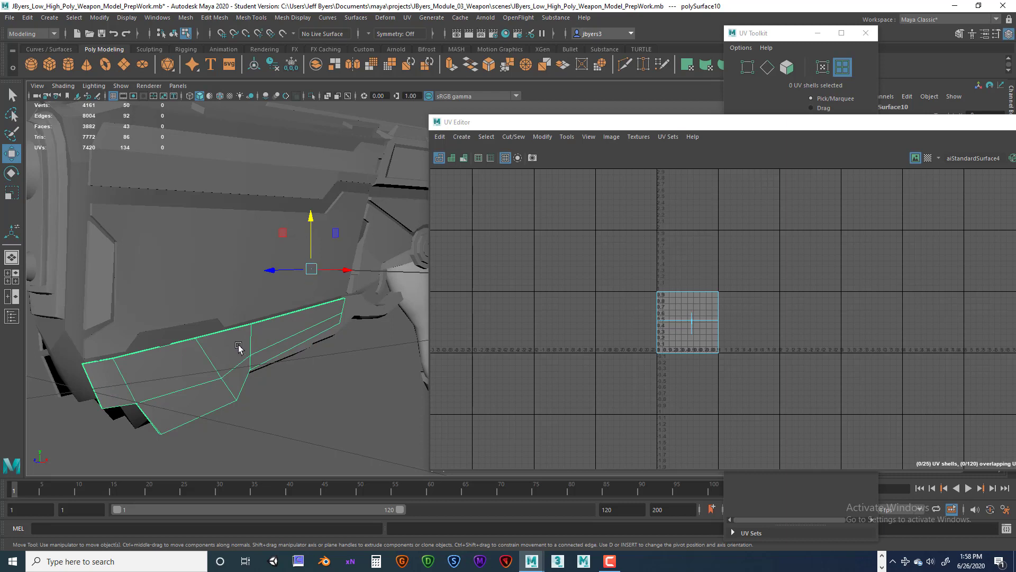
key(space)
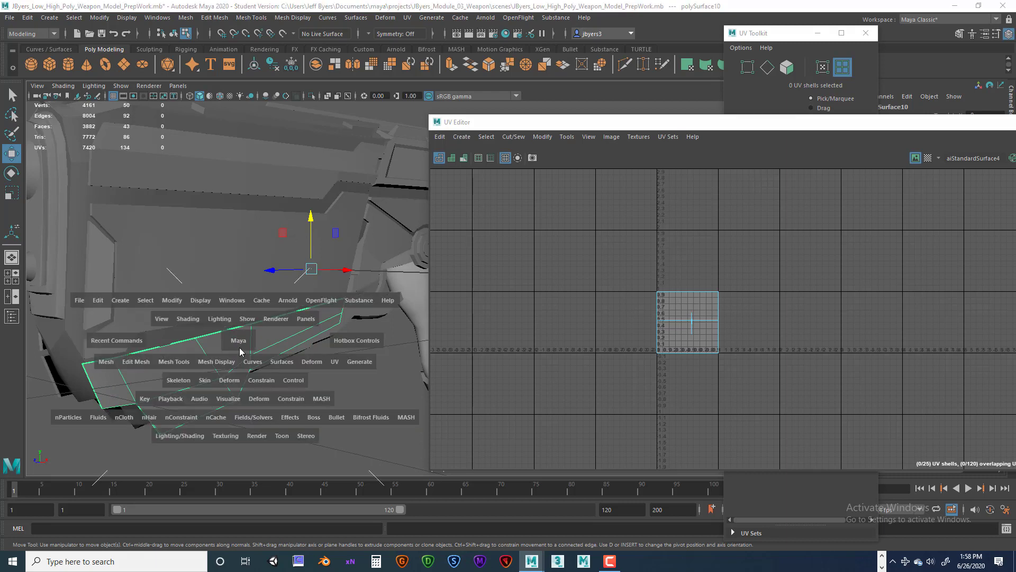
drag(329, 363, 371, 170)
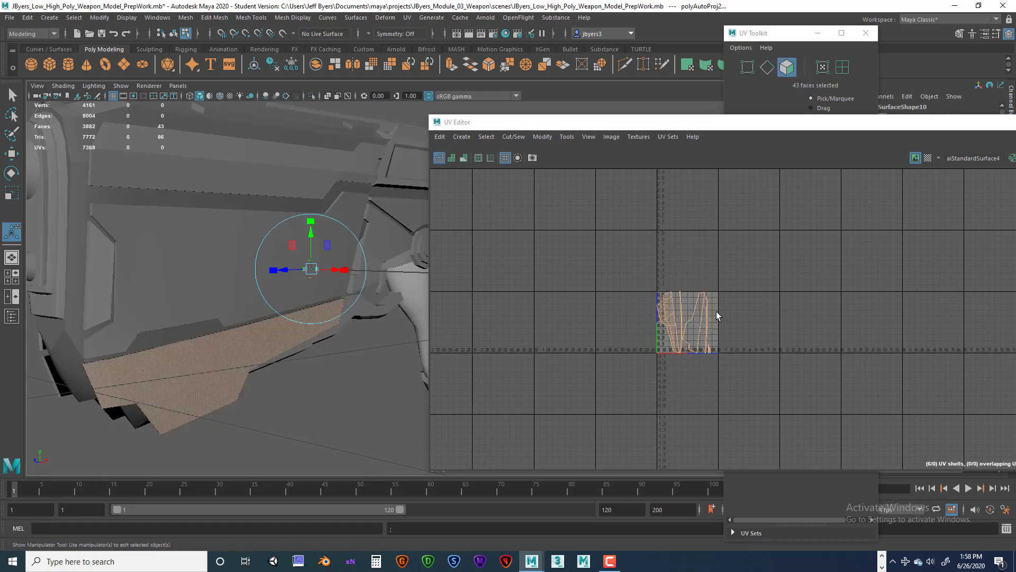
Step: Select all of the lower plate's UV shells and move them two tiles left and one tile up from the 0–1 tile
scroll(785, 294, up, 2)
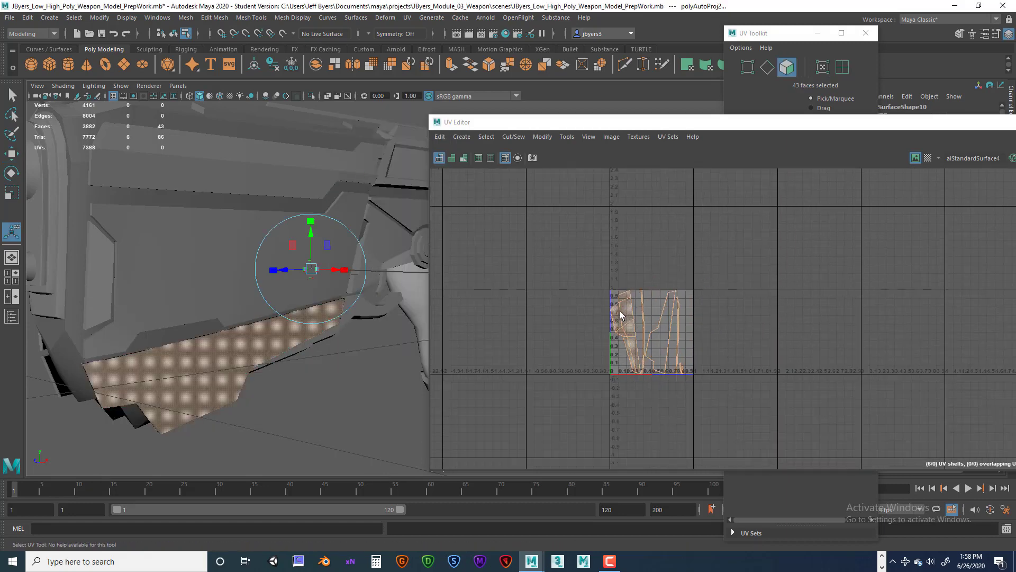
right_drag(620, 310, 608, 284)
drag(570, 255, 747, 430)
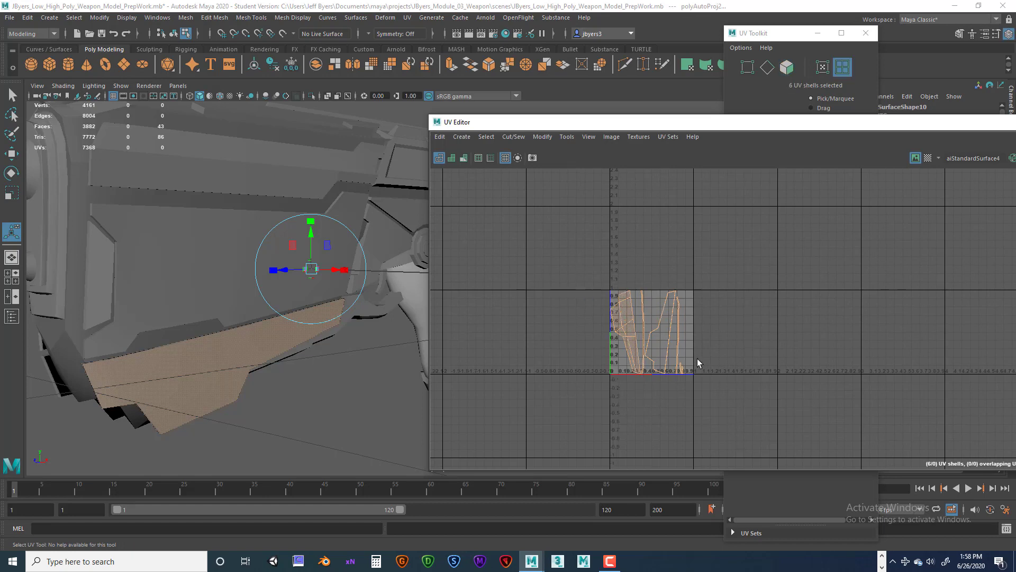
key(w)
drag(648, 328, 520, 275)
scroll(572, 317, down, 2)
scroll(573, 317, down, 1)
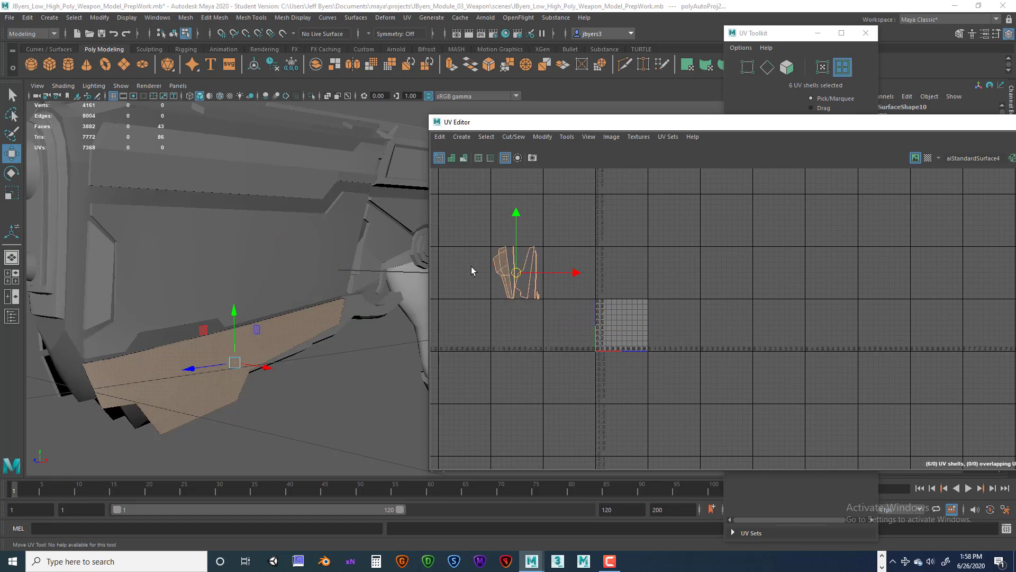
Step: Select the long upper side panel in object mode and move the UV Editor aside so the whole weapon can be seen
alt+drag(232, 277, 264, 302)
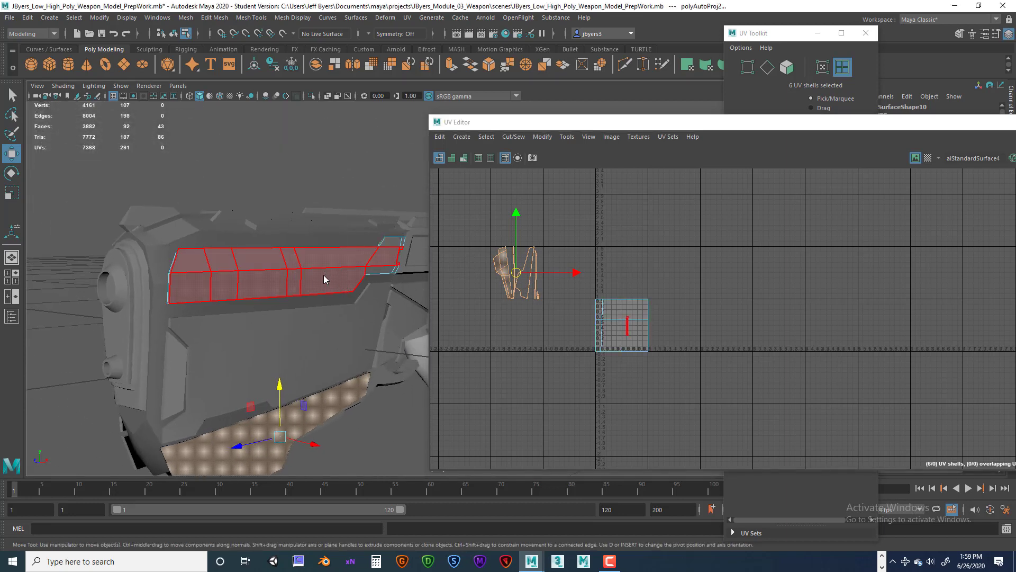
right_drag(324, 270, 301, 334)
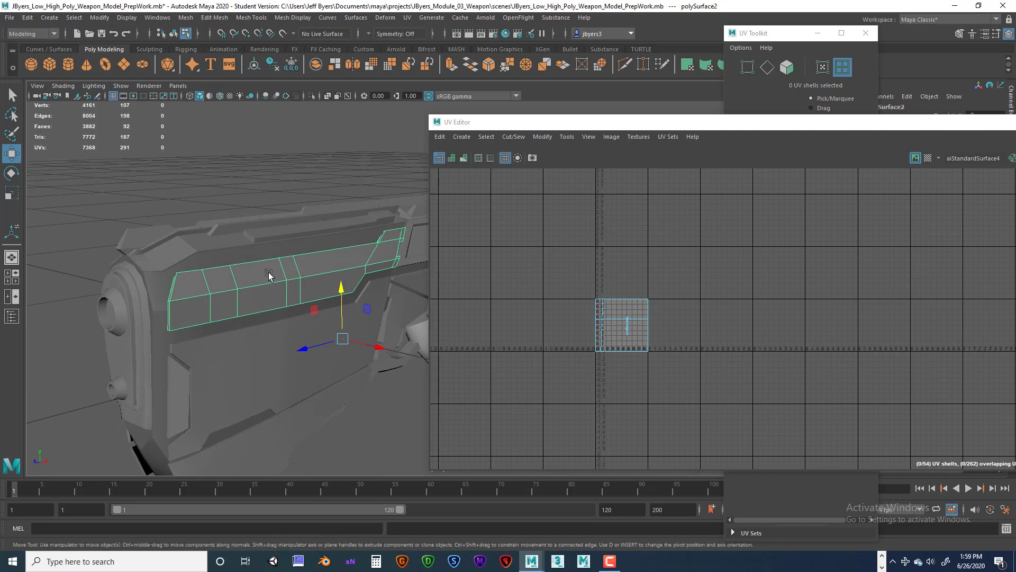
alt+drag(269, 275, 301, 246)
drag(560, 123, 726, 127)
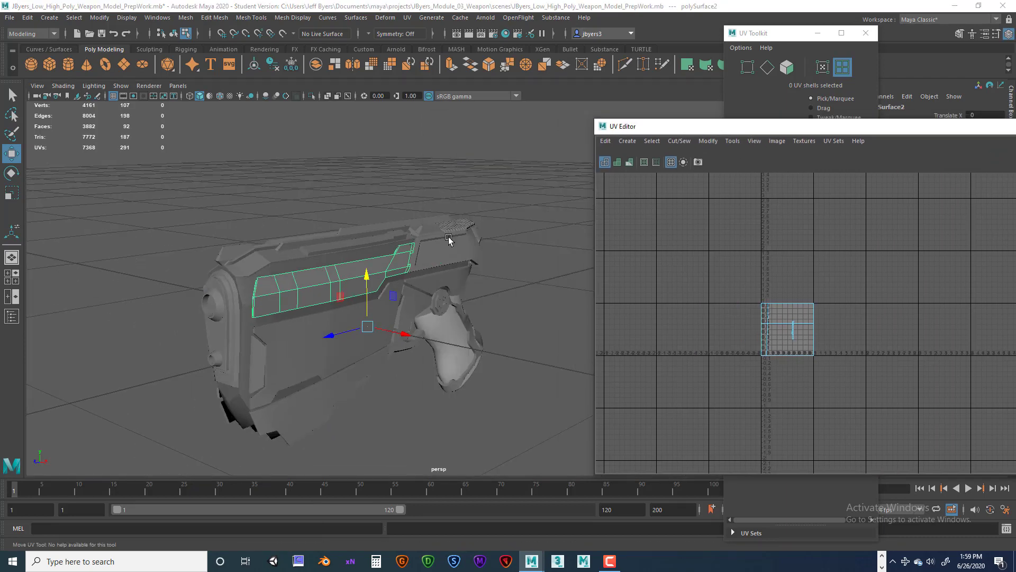
alt+drag(348, 280, 353, 249)
Step: Select all weapon pieces as objects, center their pivots, delete their history and freeze their transformations, and clear the selection
drag(133, 181, 474, 444)
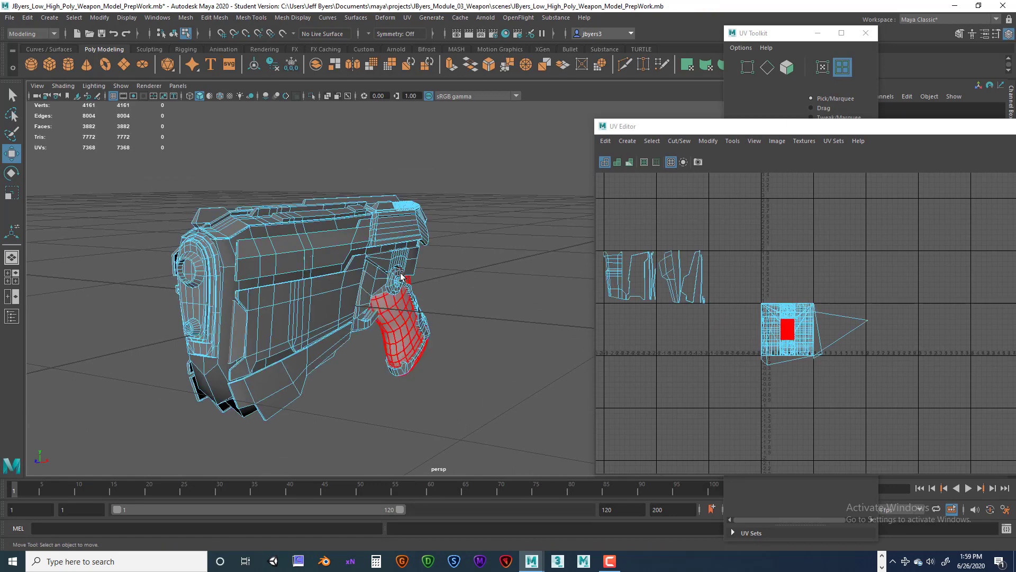
right_drag(379, 238, 373, 305)
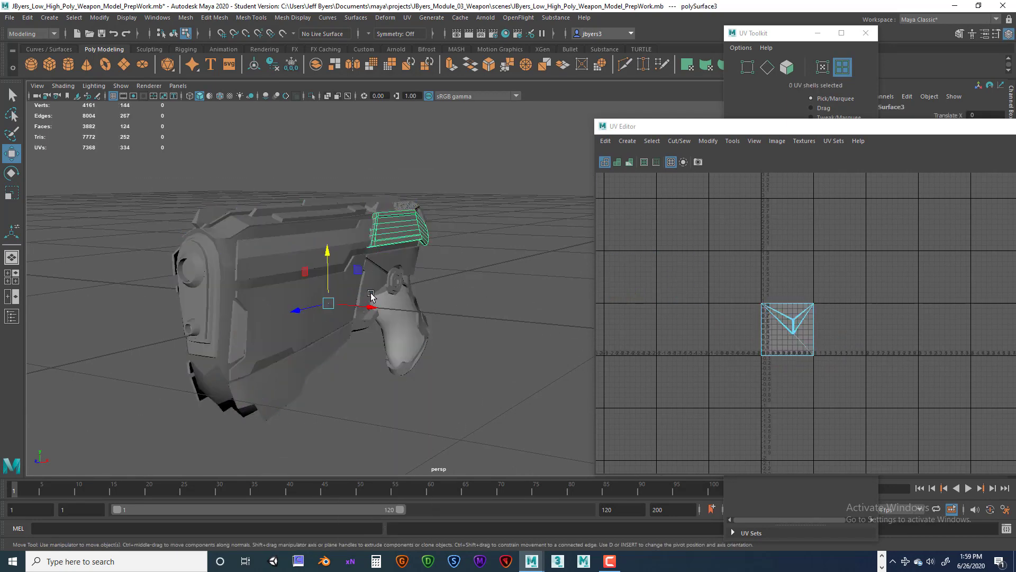
click(172, 35)
mouse_move(93, 144)
mouse_down()
mouse_move(435, 368)
mouse_move(485, 421)
mouse_up()
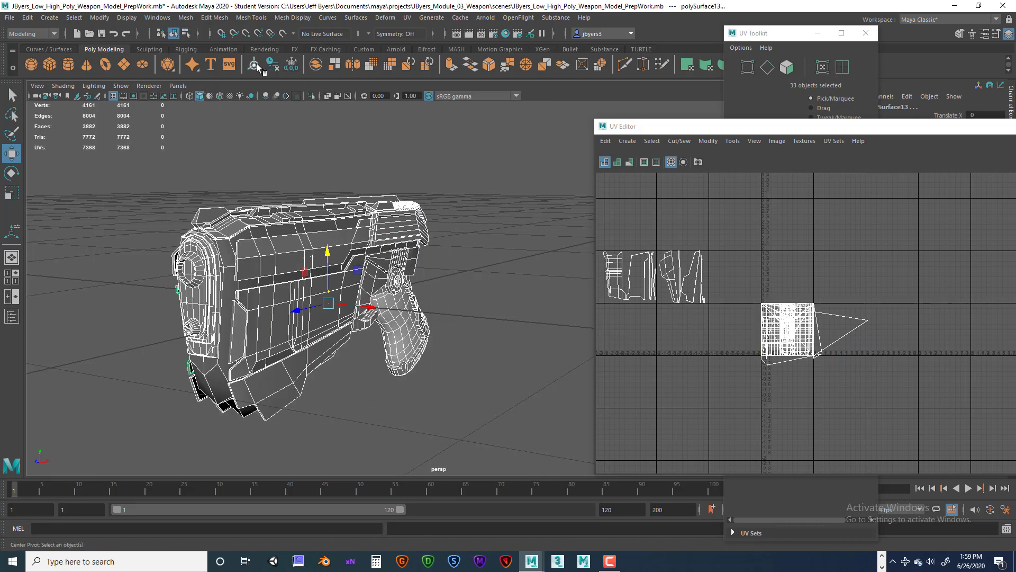
click(273, 64)
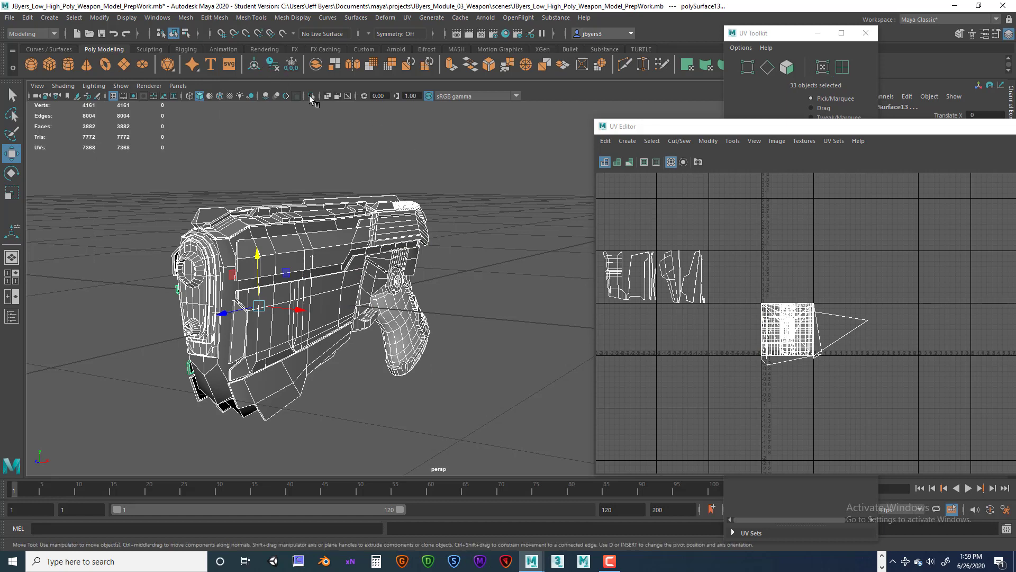
click(292, 64)
click(455, 257)
Step: Apply Automatic UV mapping to the long upper side panel
click(280, 250)
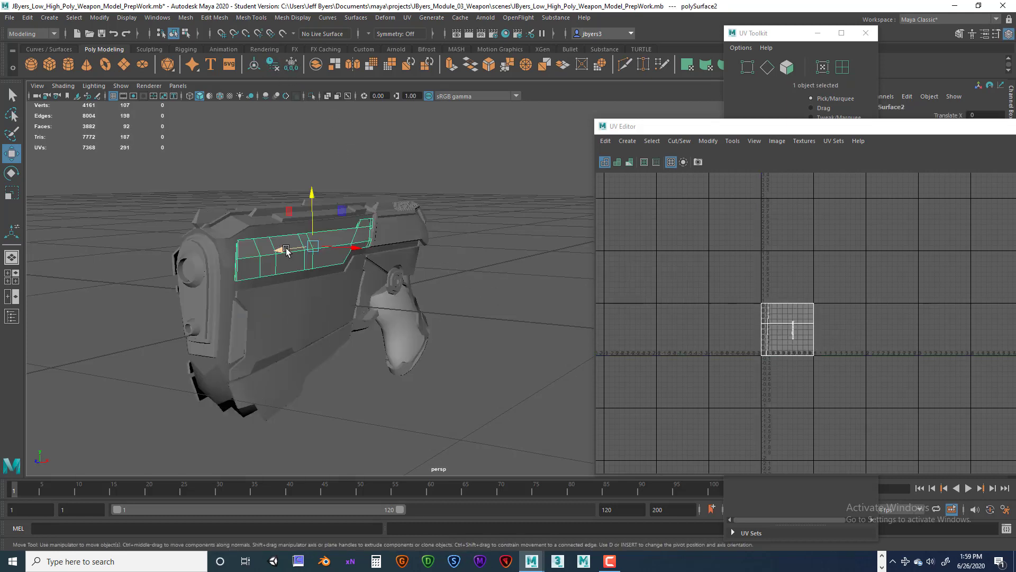
key(space)
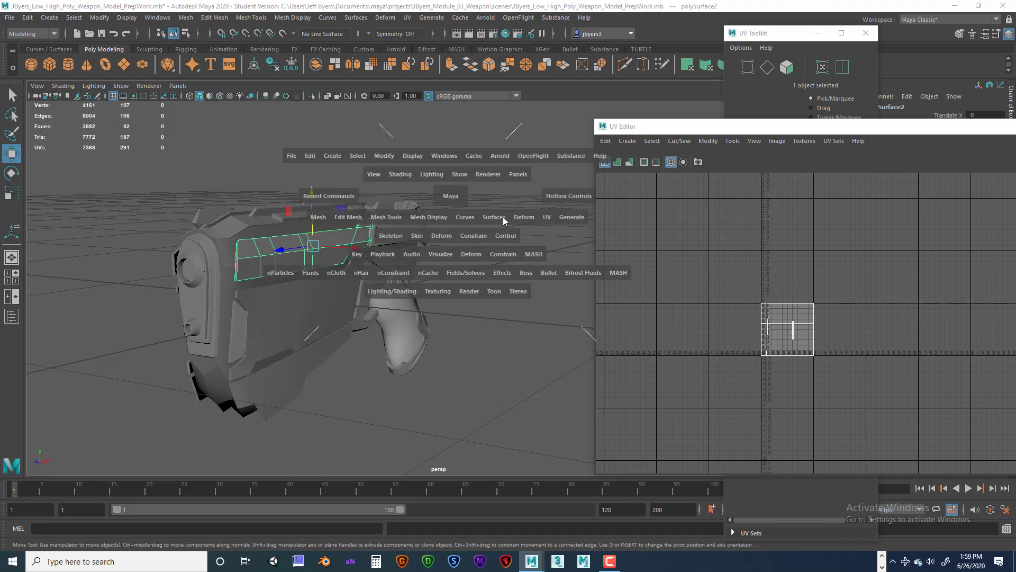
click(546, 219)
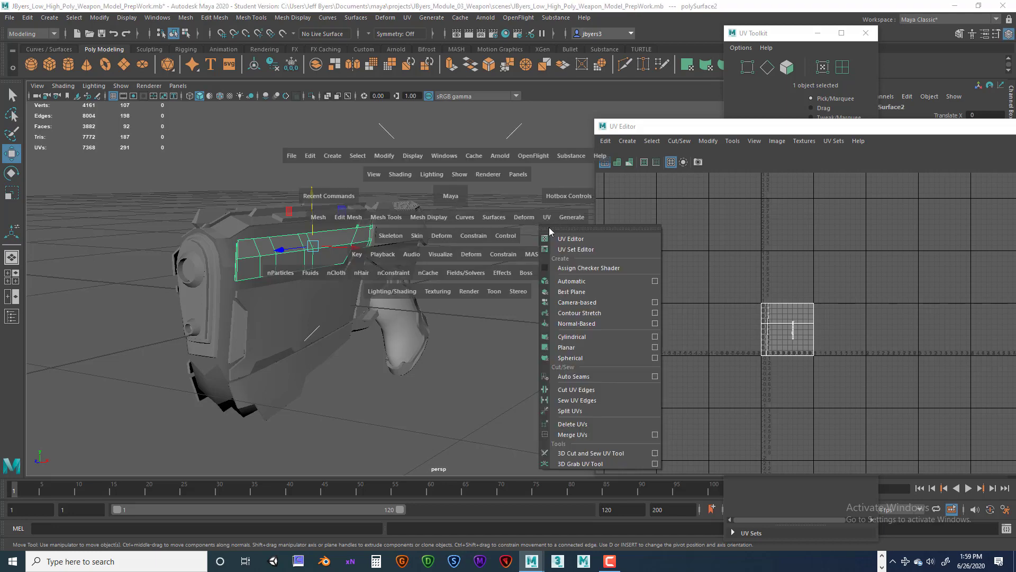
click(579, 284)
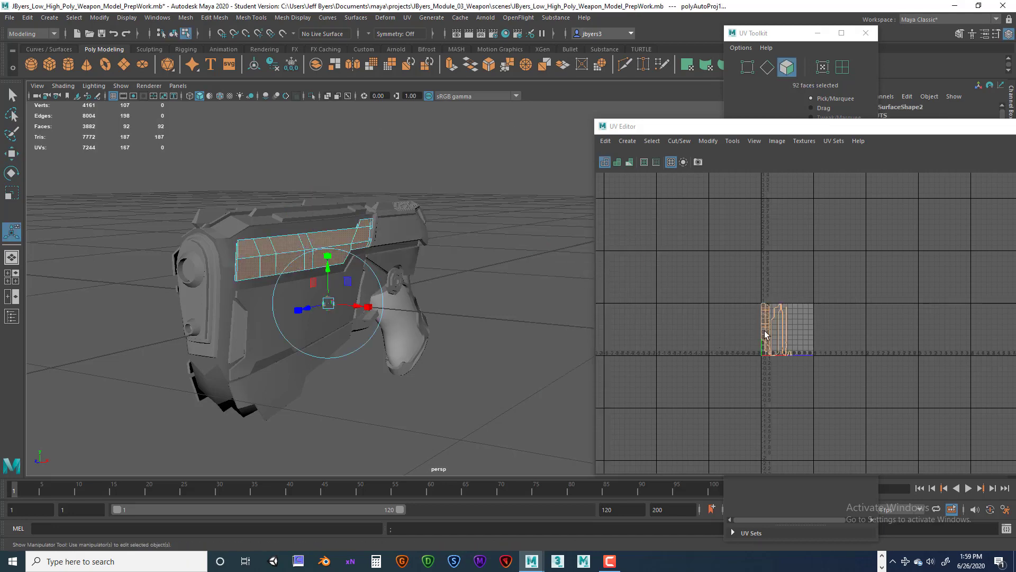
Step: Select the upper side panel's UV shells and move them diagonally out of the 0–1 tile, one tile up and left
right_drag(765, 335, 716, 316)
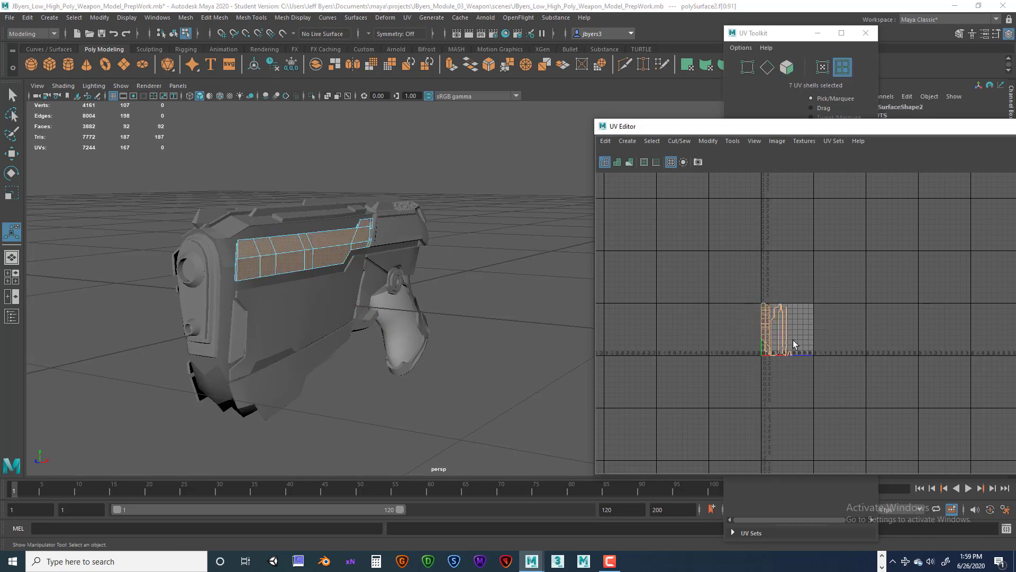
key(w)
drag(782, 336, 737, 282)
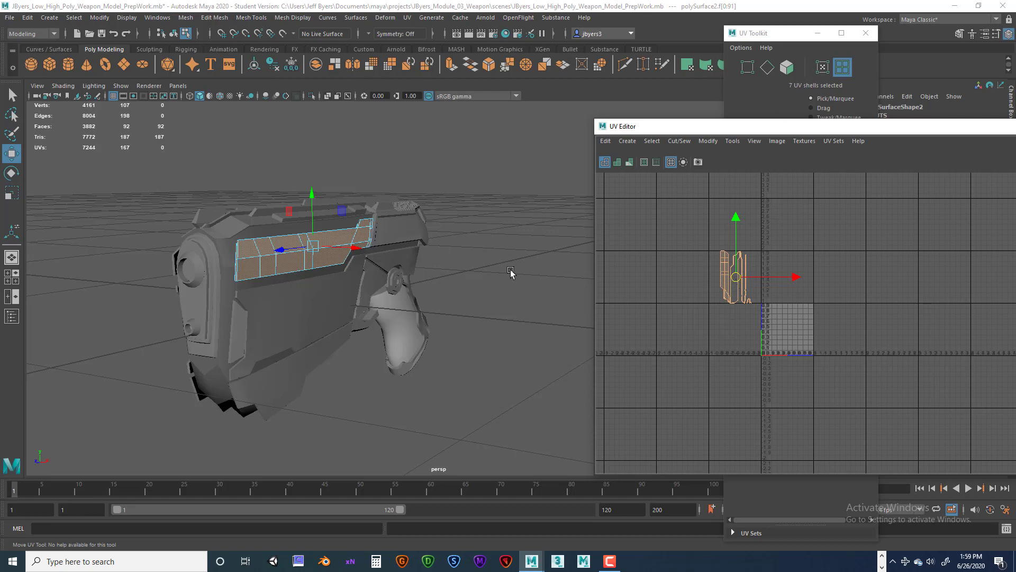
Step: Select the narrow vertical panel near the weapon's front in object mode and apply Automatic UV mapping to it
alt+drag(429, 271, 388, 270)
scroll(358, 229, up, 3)
alt+drag(358, 229, 272, 281)
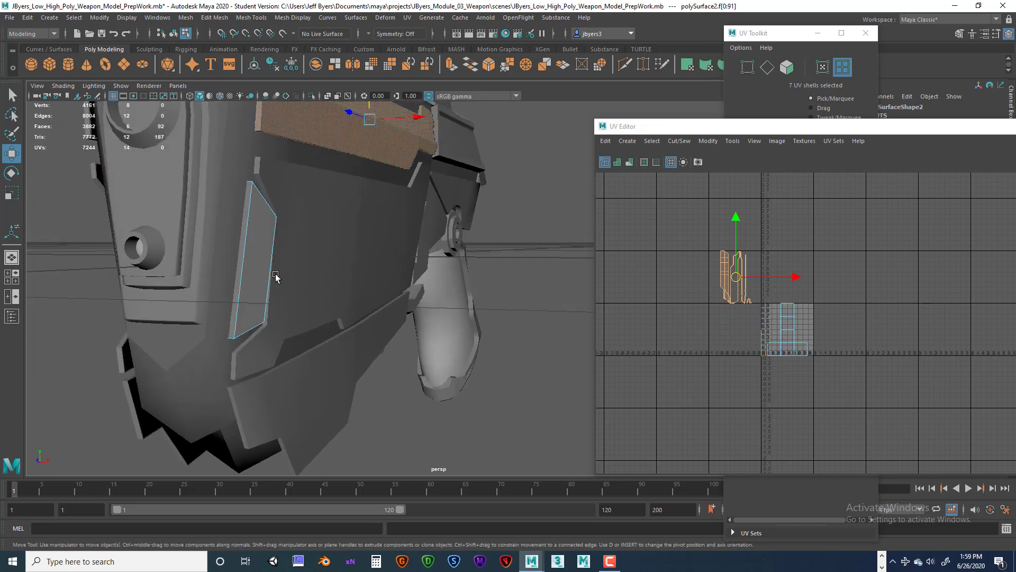
right_drag(253, 259, 247, 310)
click(233, 325)
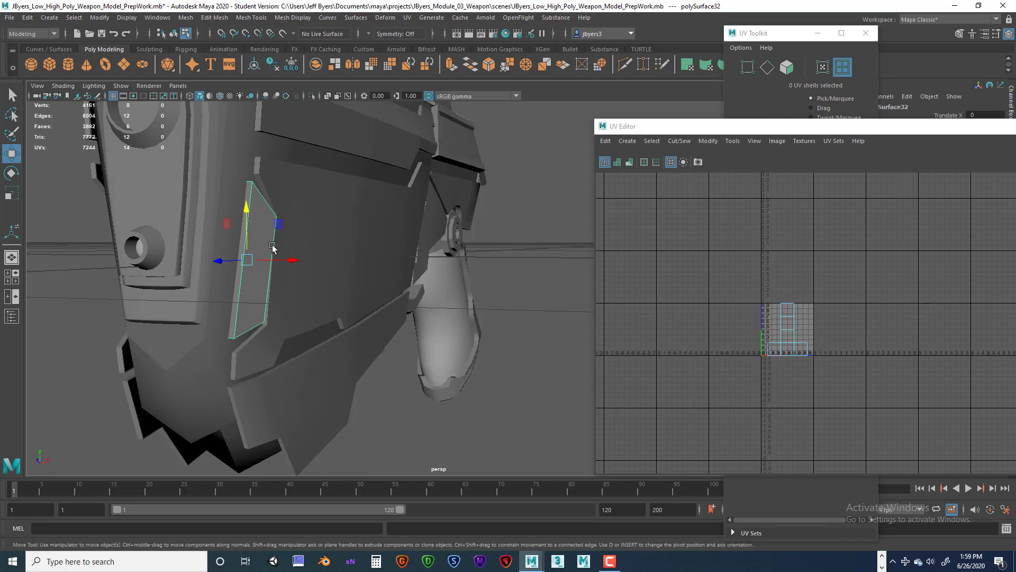
key(space)
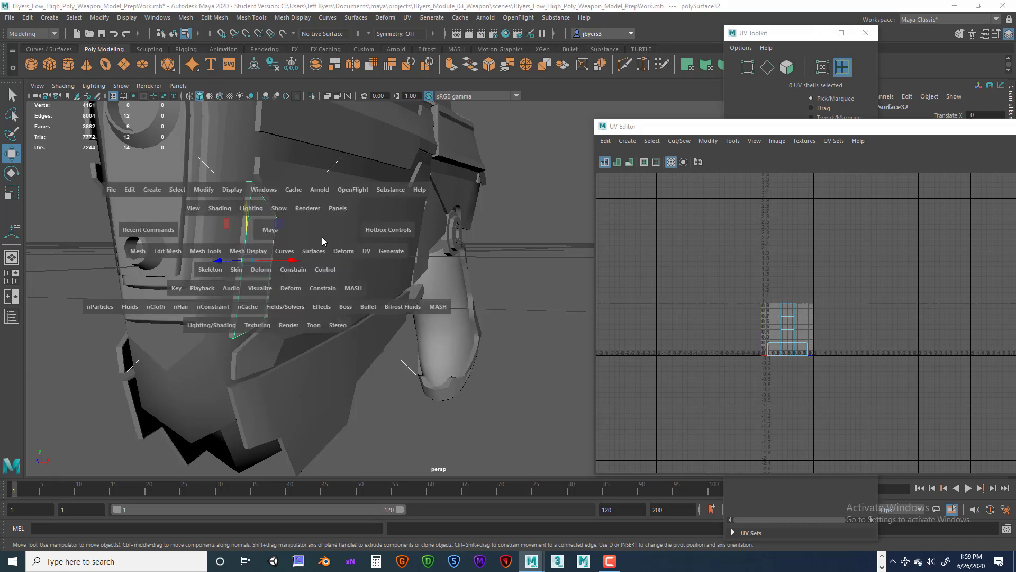
click(360, 251)
click(383, 314)
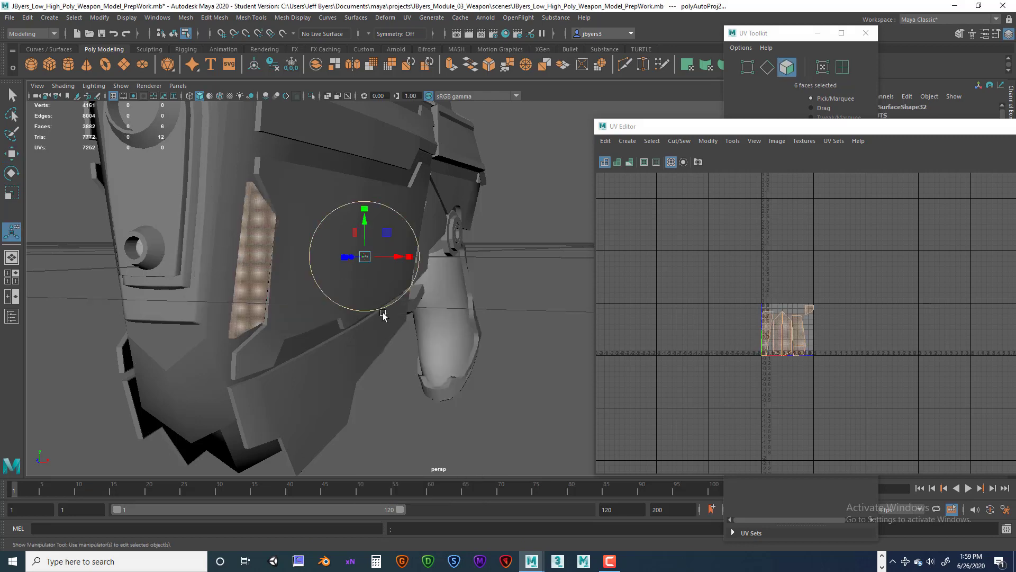
Step: Move the narrow front panel's UV shells one tile up and right of the 0–1 tile, and reposition the UV Editor
scroll(330, 269, down, 2)
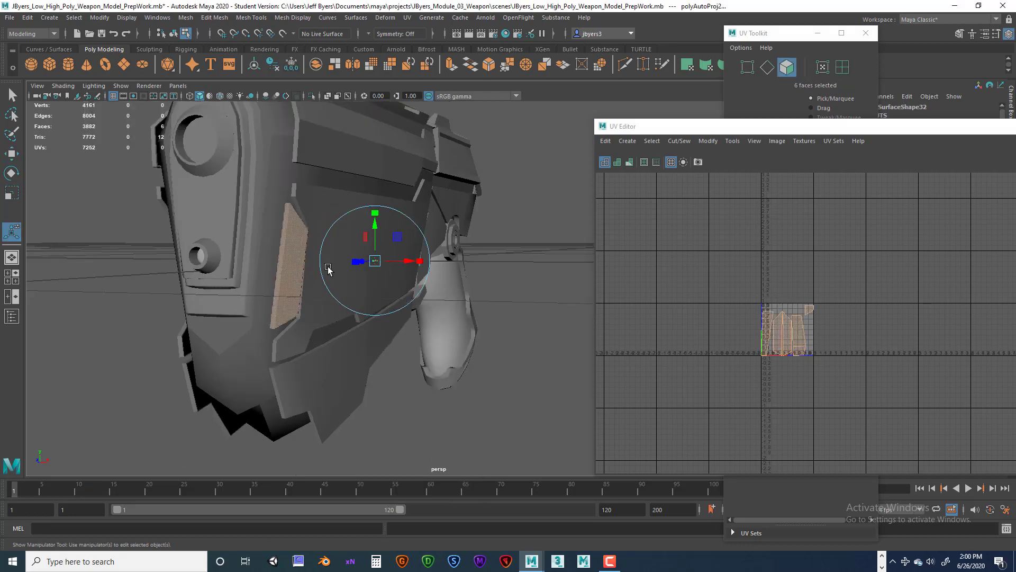
scroll(328, 269, down, 2)
alt+middle_drag(464, 248, 400, 272)
alt+drag(438, 267, 405, 274)
scroll(499, 290, up, 3)
alt+middle_drag(457, 281, 479, 284)
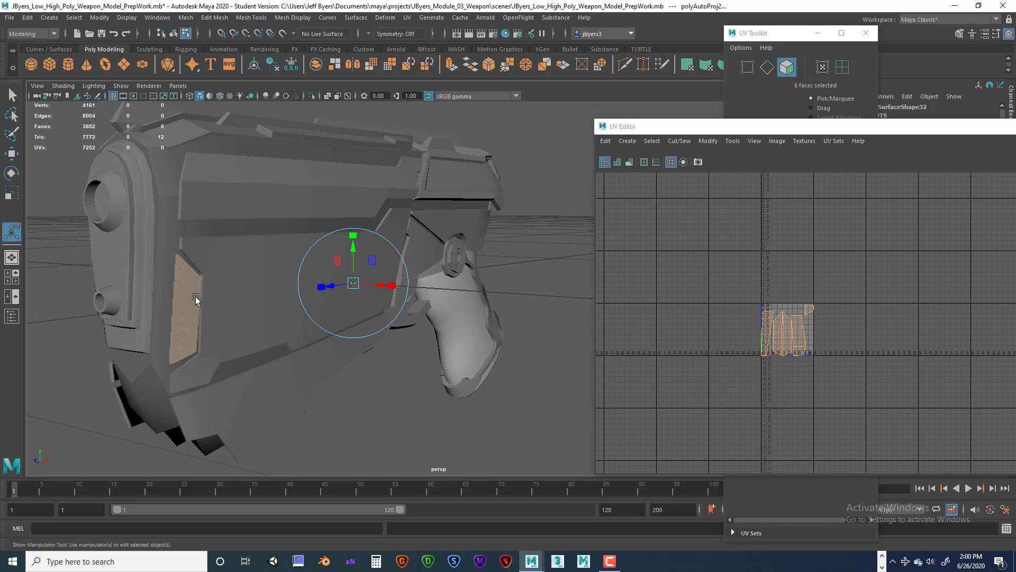
right_drag(805, 332, 763, 316)
key(w)
drag(781, 335, 837, 282)
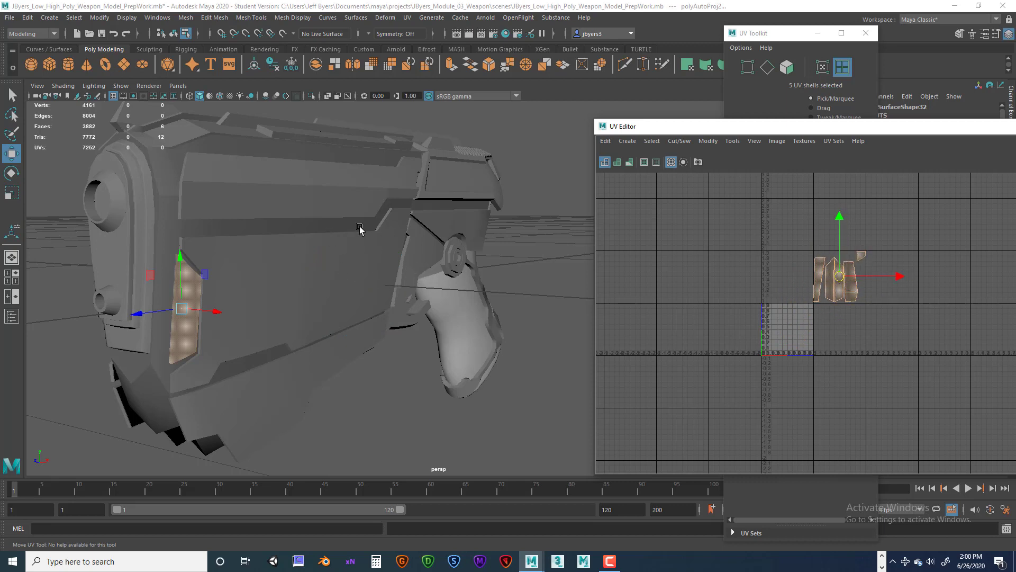
drag(686, 132, 645, 118)
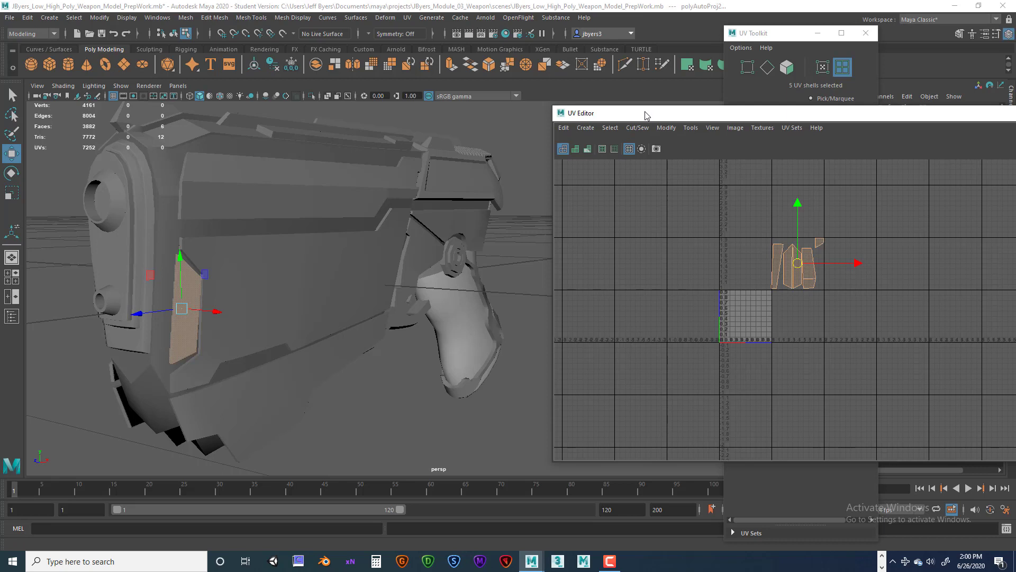
Step: Select the large side panel, upper side panel, lower side panel and narrow front panel together in object mode
drag(646, 116, 613, 105)
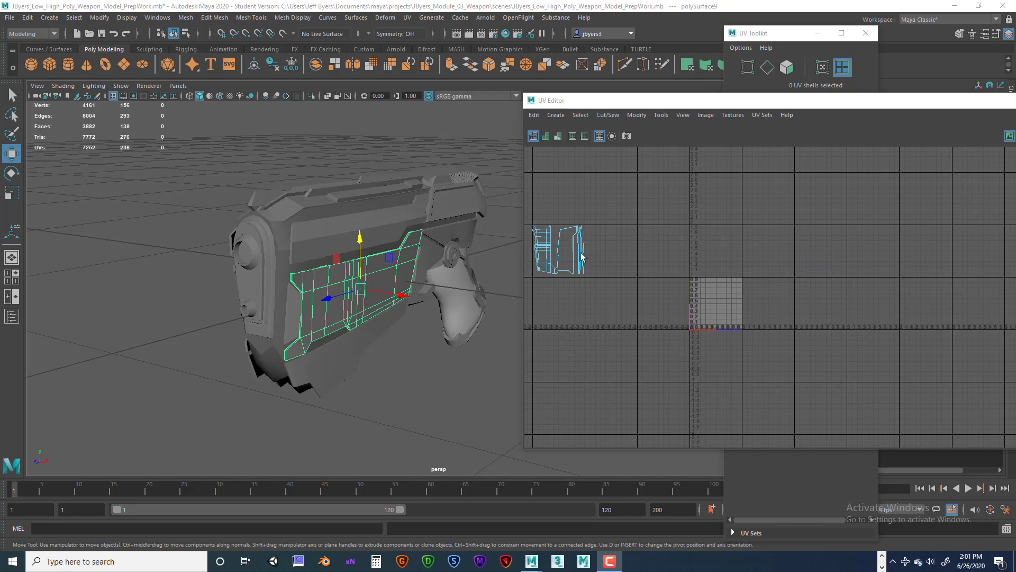
alt+right_drag(375, 287, 440, 293)
alt+middle_drag(440, 292, 422, 297)
alt+right_drag(422, 297, 451, 297)
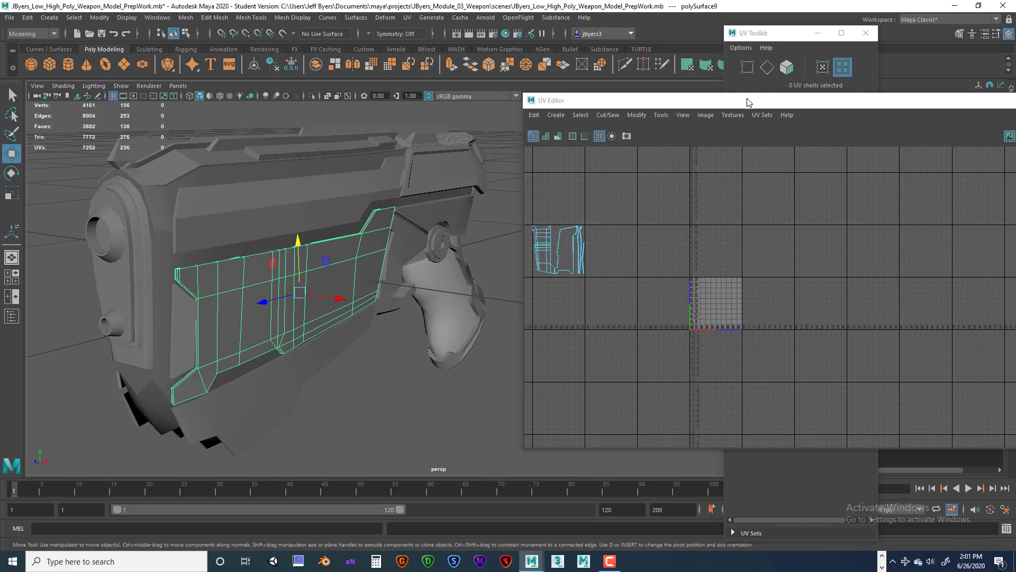
drag(728, 104, 738, 107)
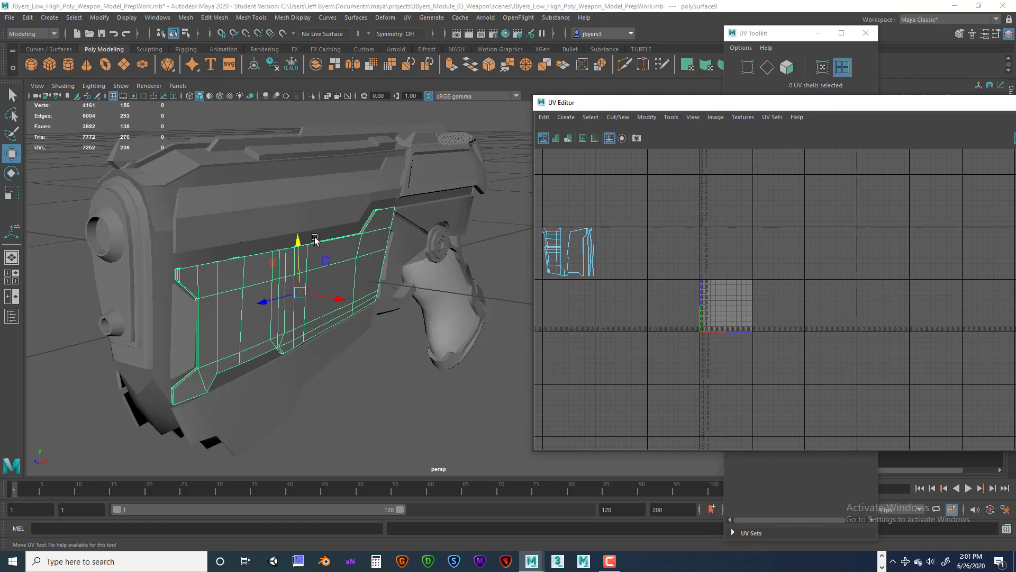
click(174, 34)
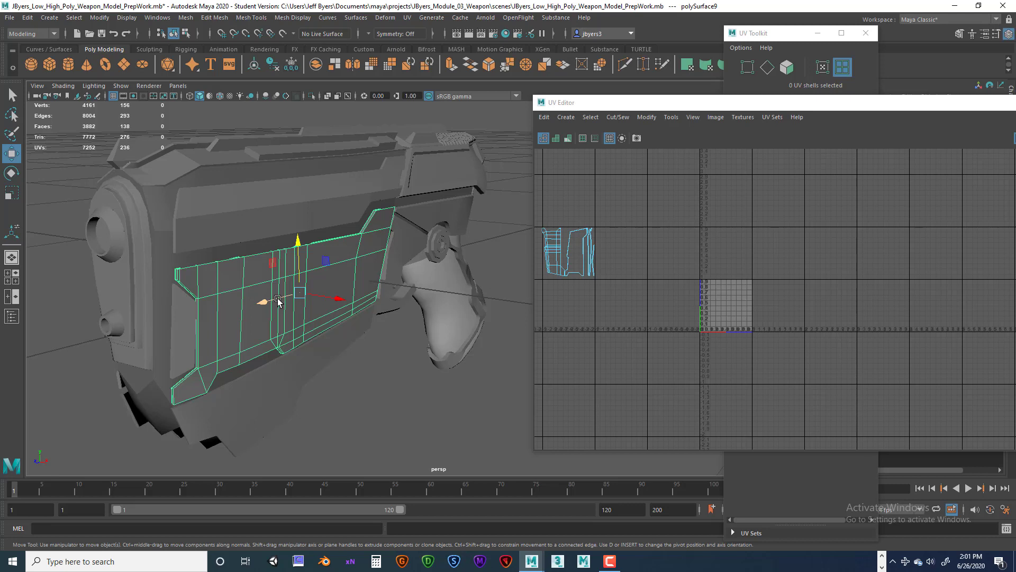
key(q)
shift+click(253, 209)
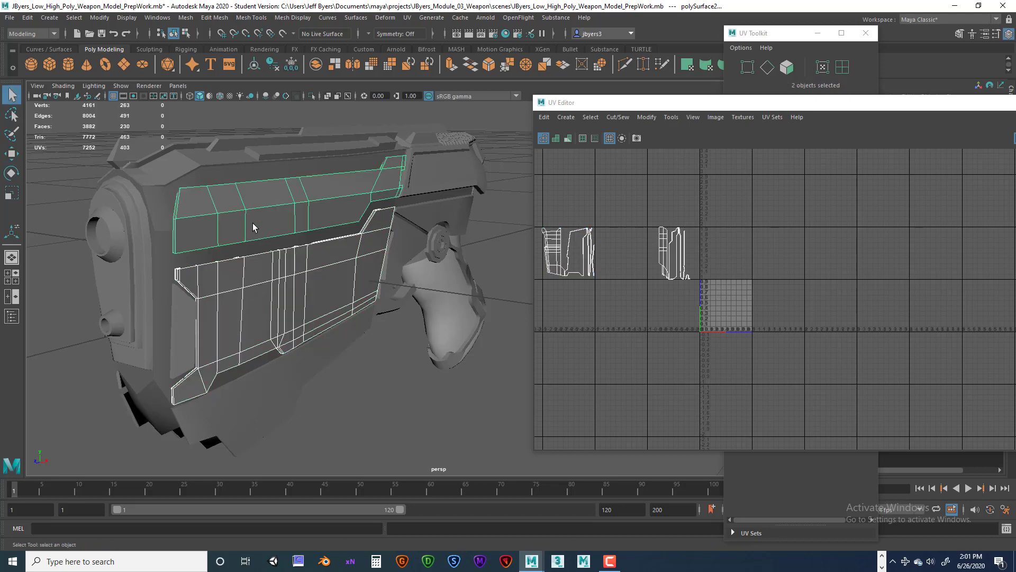
shift+click(256, 383)
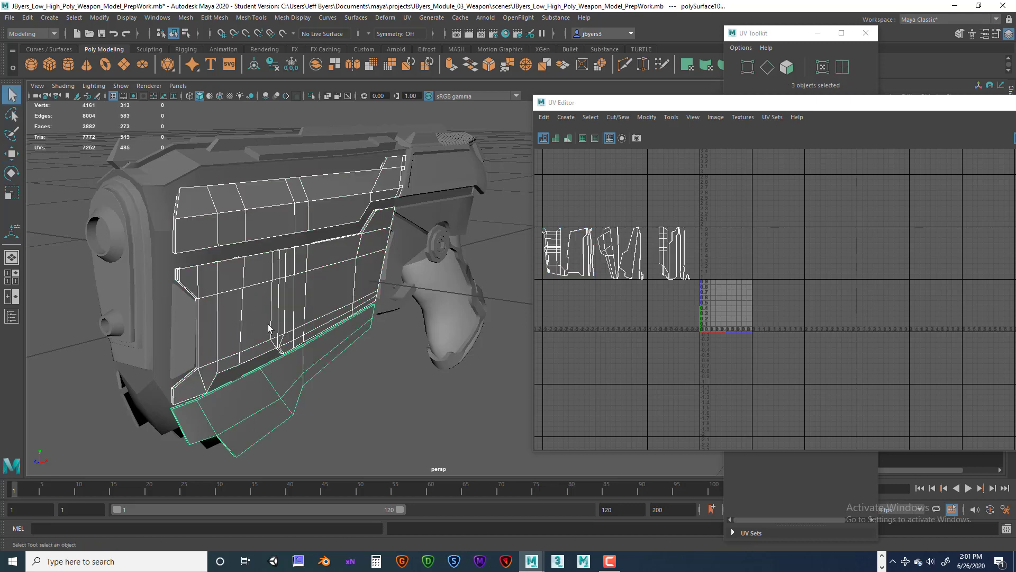
shift+click(179, 316)
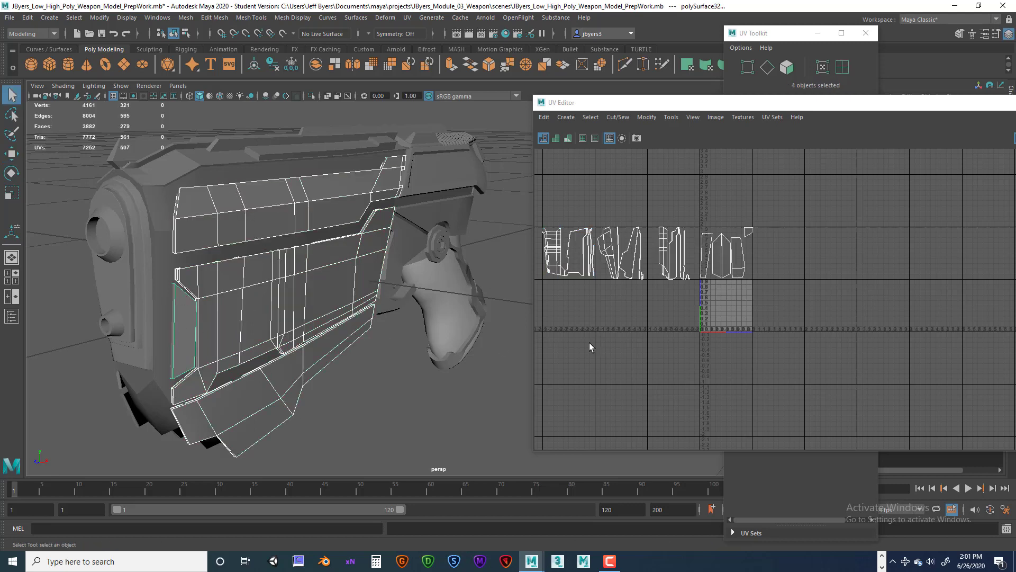
Step: Resize the UV Editor, nudge the narrow front panel's UV shells slightly within their tile, and undo the nudge
click(665, 104)
drag(531, 212, 512, 211)
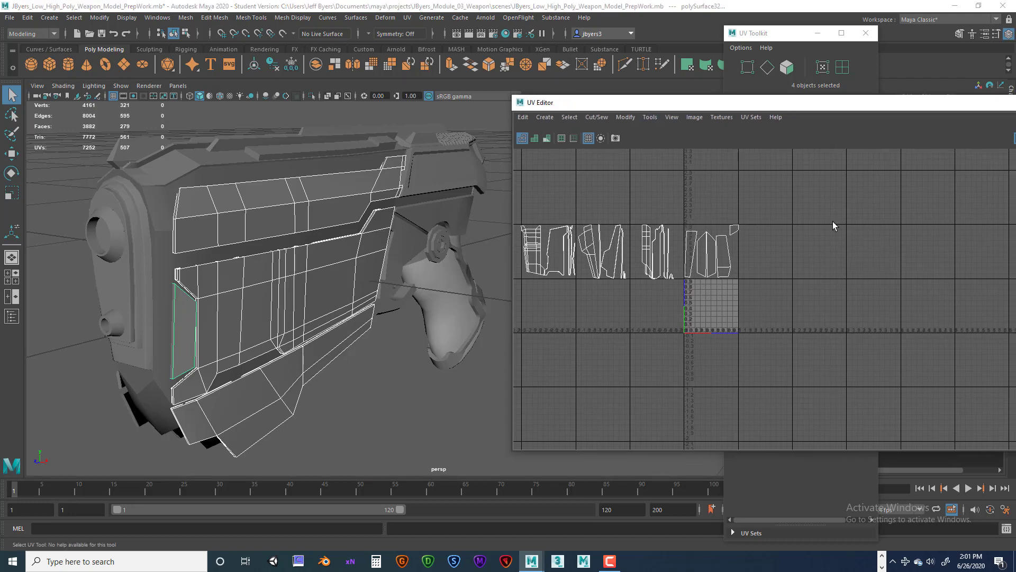
drag(1015, 255, 1014, 255)
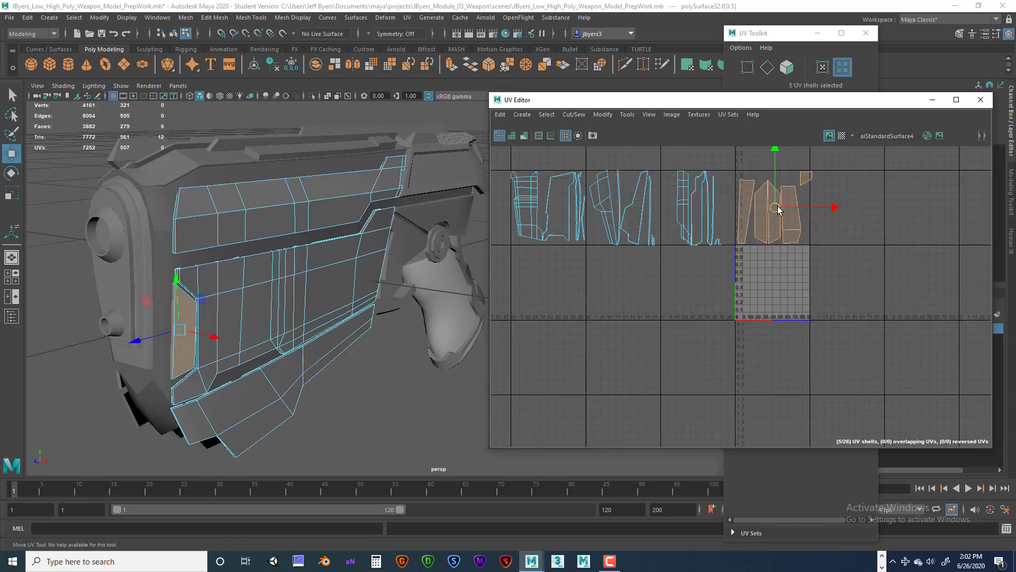
drag(777, 211, 773, 209)
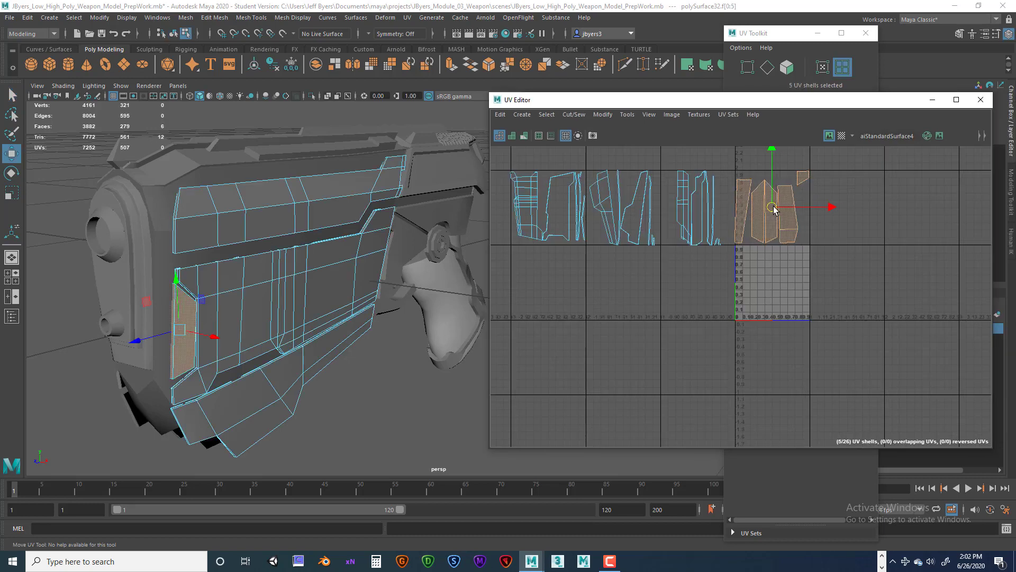
key(ctrl+z)
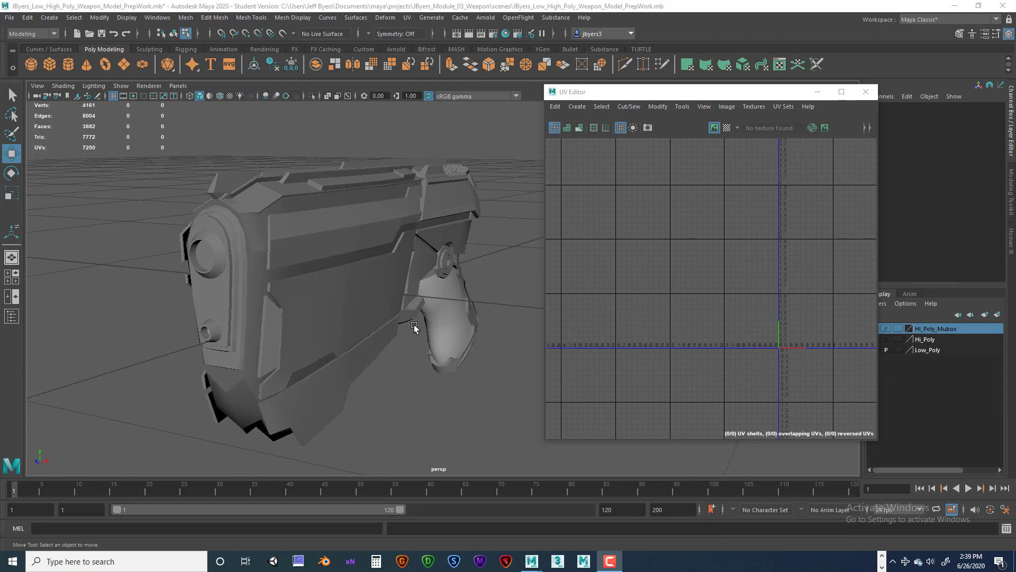
Step: Return to object mode and select every piece of the low-poly weapon
alt+drag(418, 324, 421, 324)
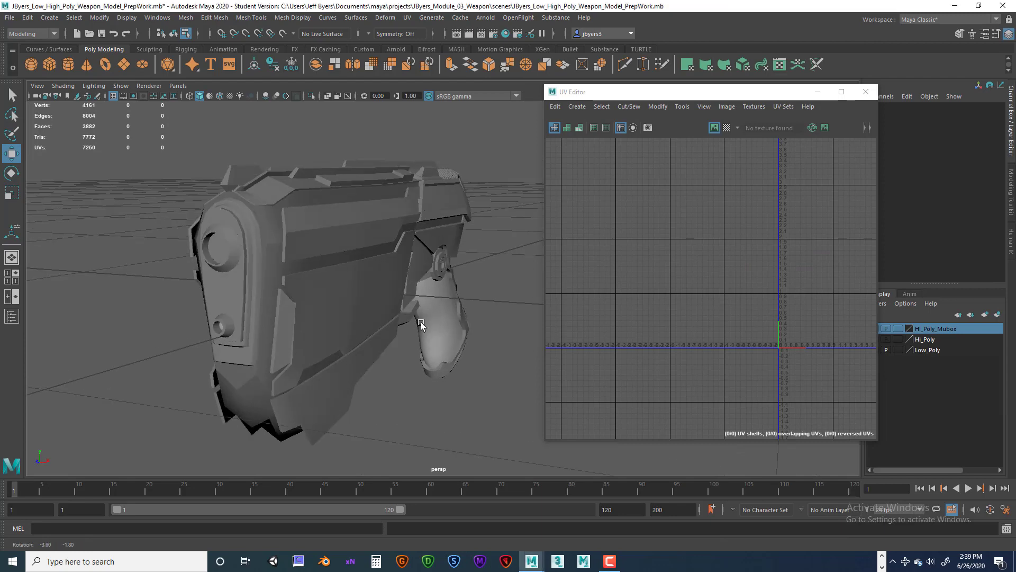
alt+drag(324, 265, 322, 267)
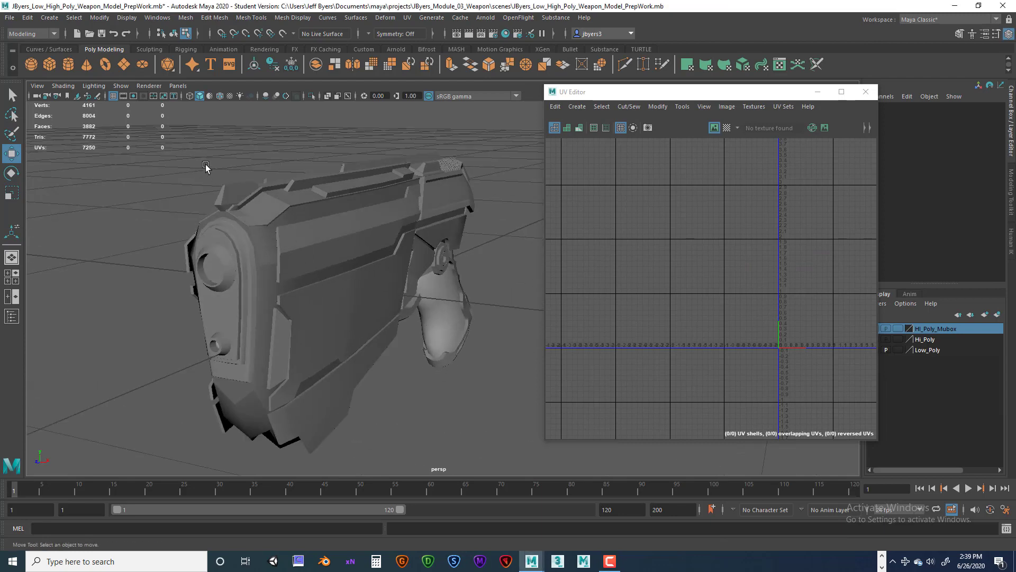
right_drag(258, 205, 256, 273)
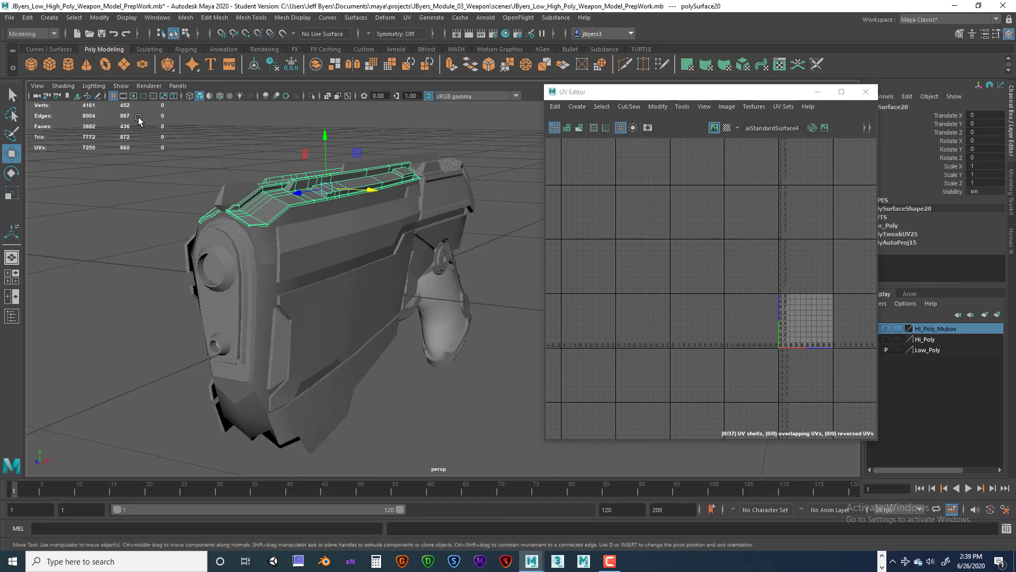
drag(138, 118, 513, 465)
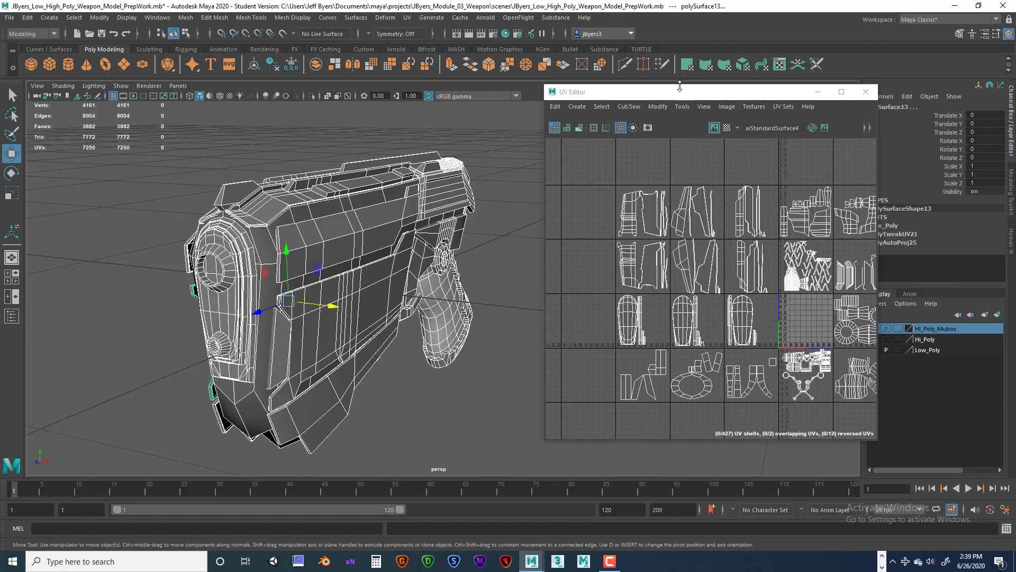
Step: Examine the complete weapon's UV shell layout in the maximized UV Editor, and restore the editor to a wider window beside the model
drag(686, 92, 668, 2)
scroll(759, 298, down, 3)
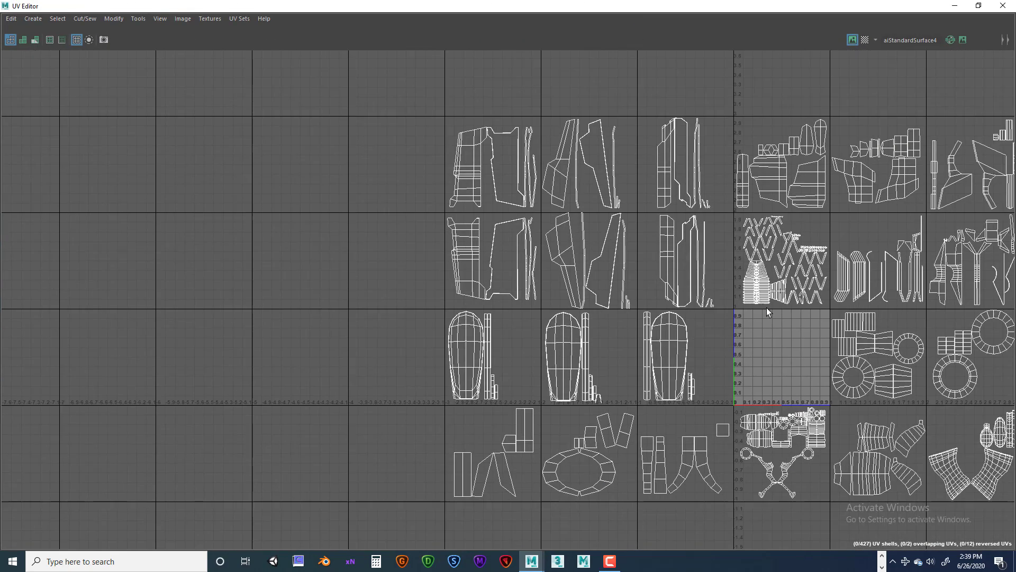
alt+middle_drag(767, 311, 547, 303)
scroll(547, 319, up, 3)
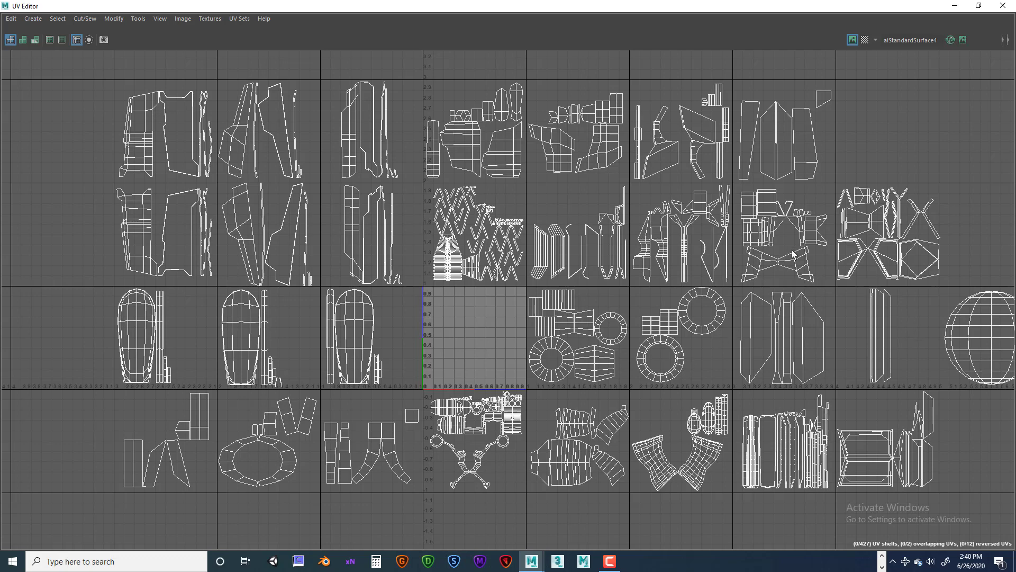
drag(805, 14, 809, 66)
scroll(384, 401, up, 2)
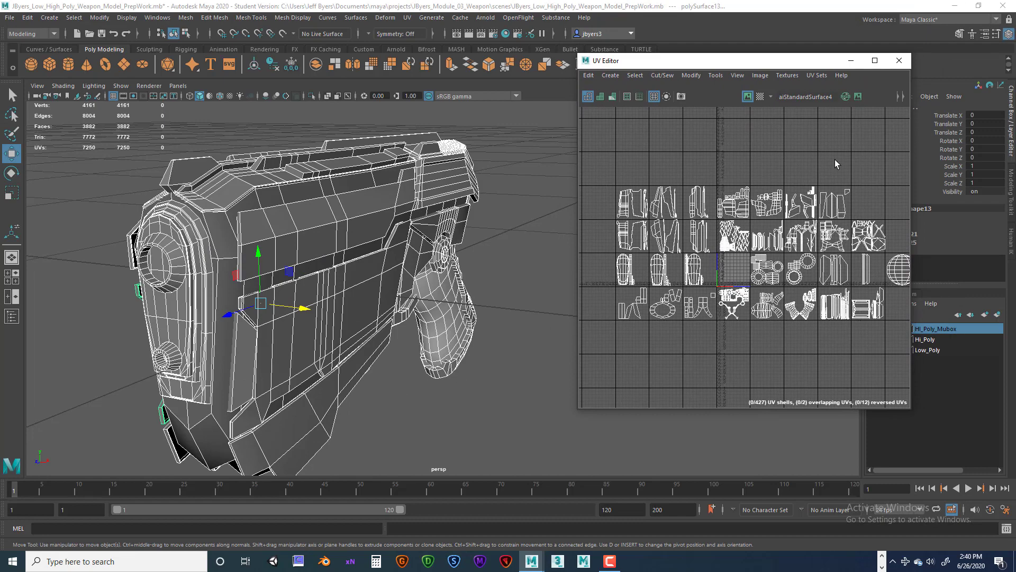
drag(911, 341, 974, 342)
drag(800, 63, 740, 67)
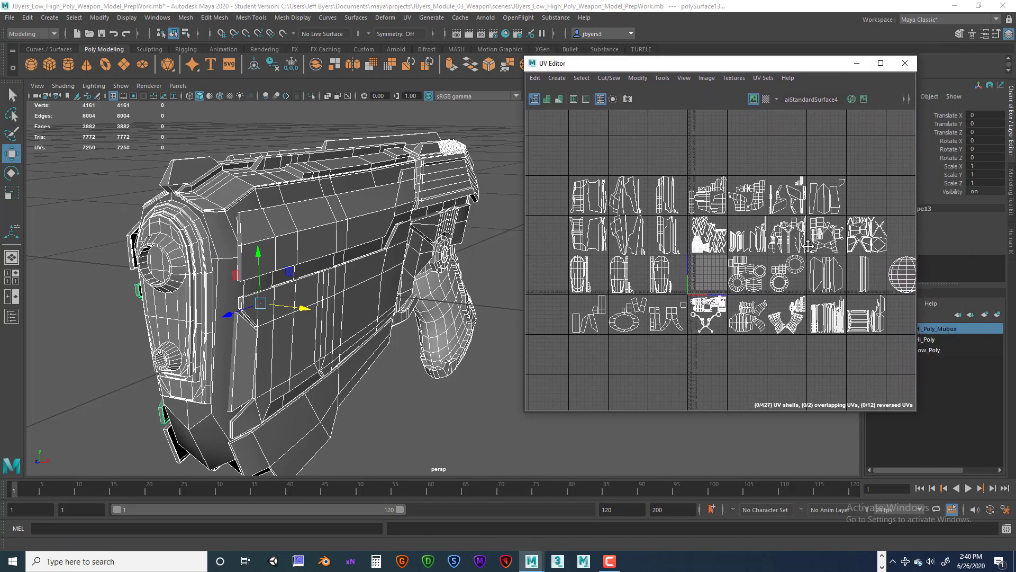
Step: Select only the small domed piece inside the weapon's lower front opening, and reposition the UV Editor beside it
alt+drag(333, 294, 367, 292)
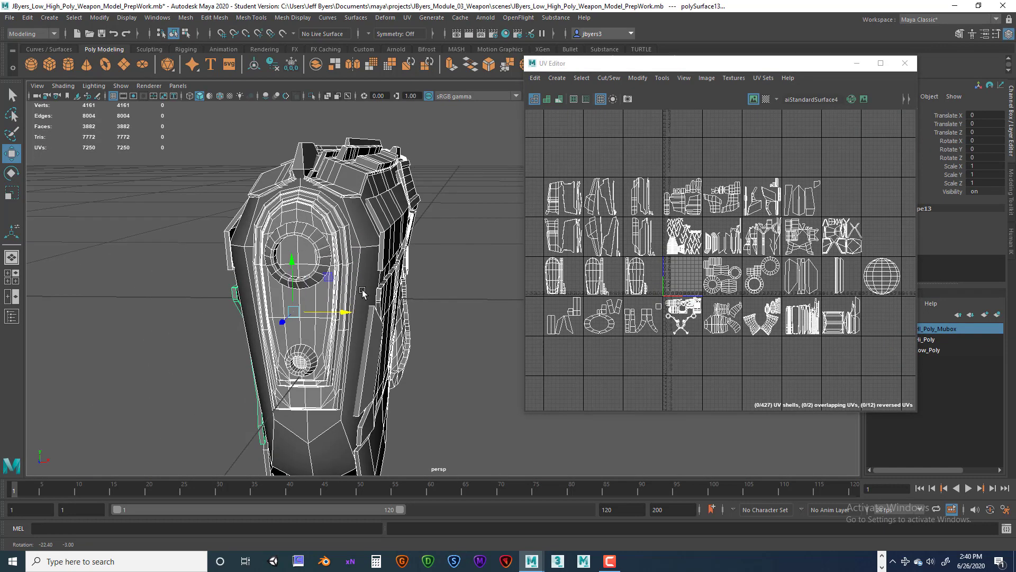
alt+right_drag(367, 292, 458, 314)
alt+middle_drag(459, 314, 423, 291)
alt+drag(423, 292, 384, 273)
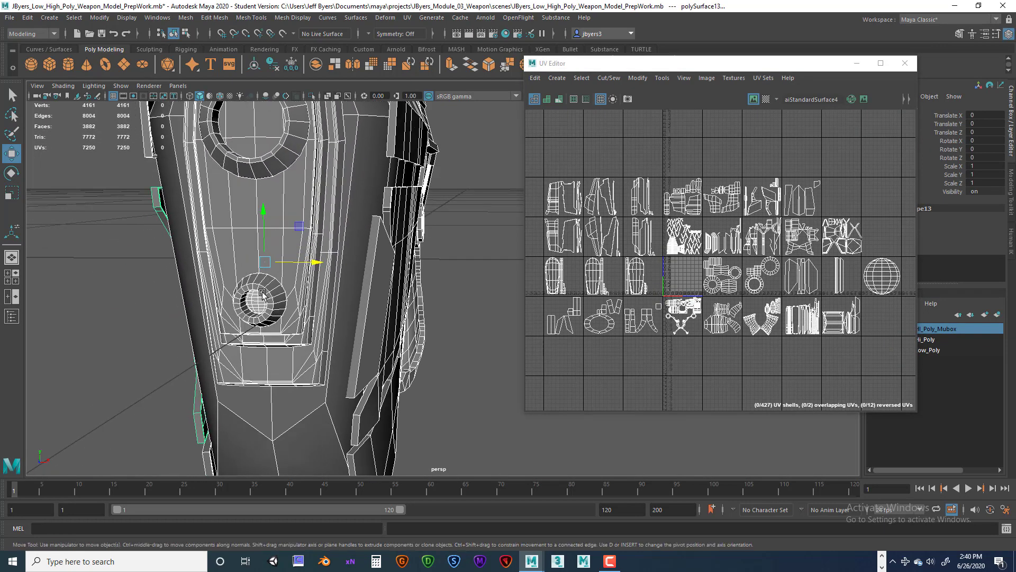
right_drag(261, 300, 261, 333)
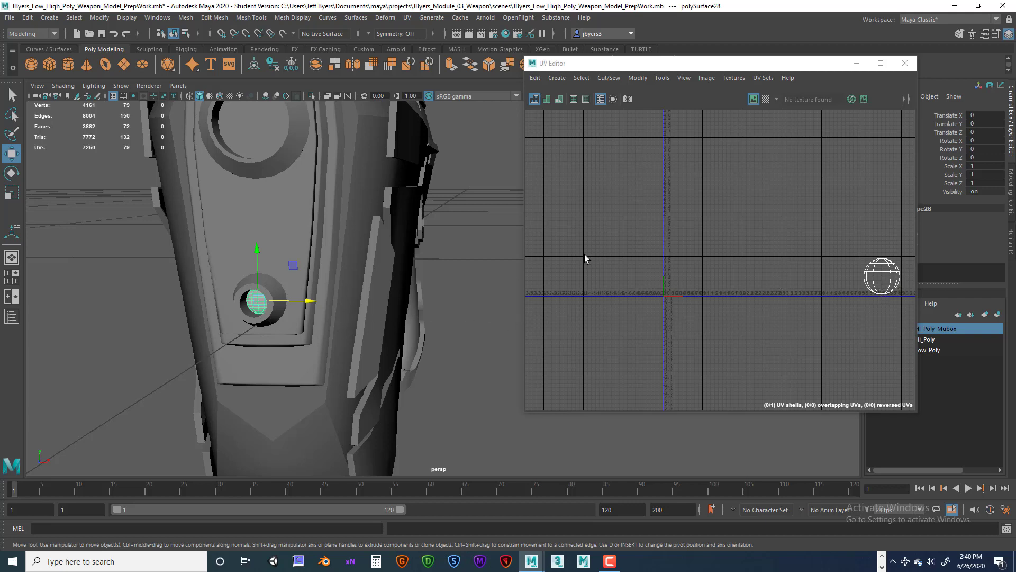
drag(627, 64, 583, 65)
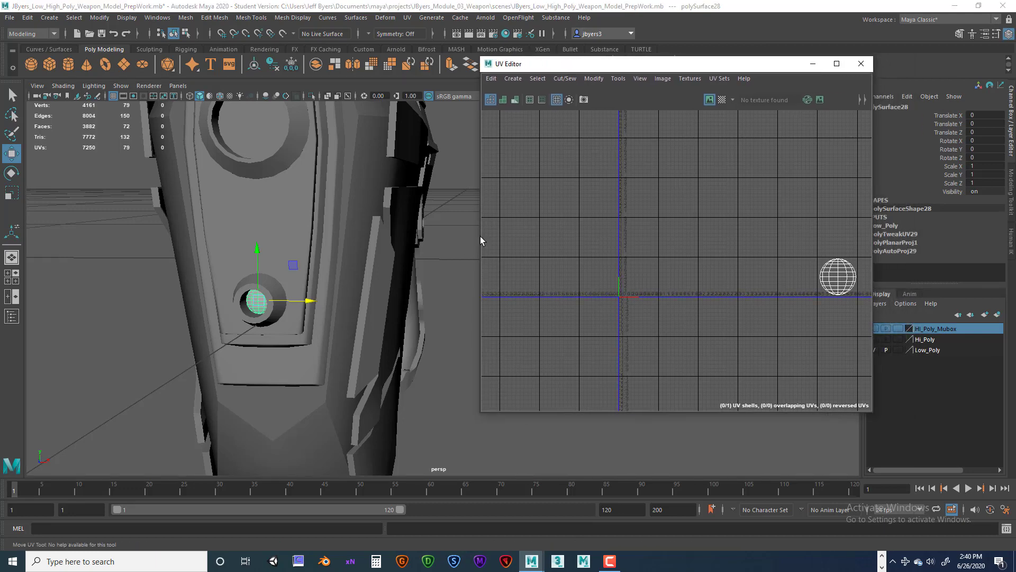
drag(731, 67, 725, 80)
click(709, 228)
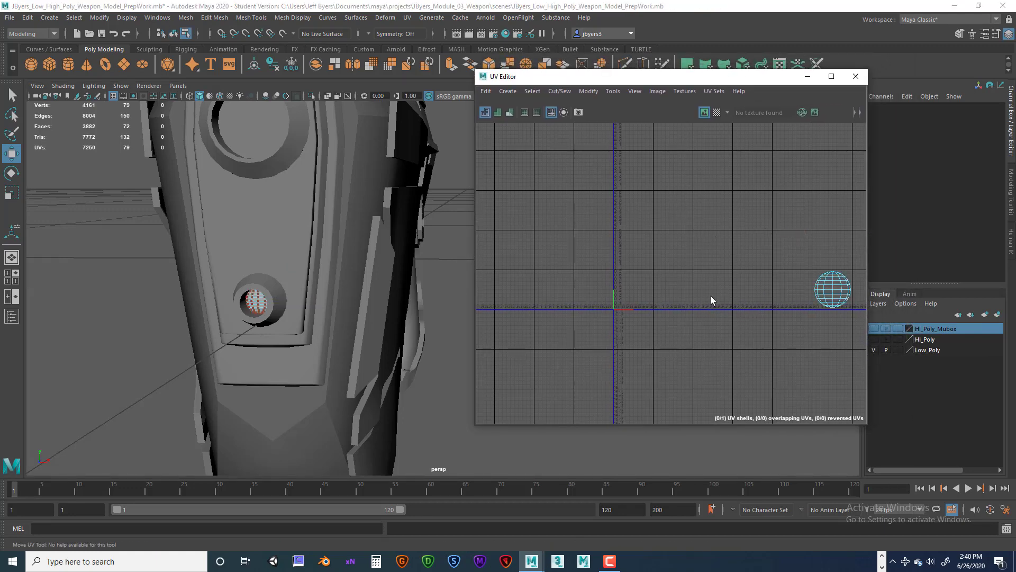
mouse_move(827, 291)
right_down()
mouse_move(802, 294)
mouse_move(792, 275)
mouse_move(818, 291)
mouse_move(814, 345)
mouse_move(820, 291)
right_up()
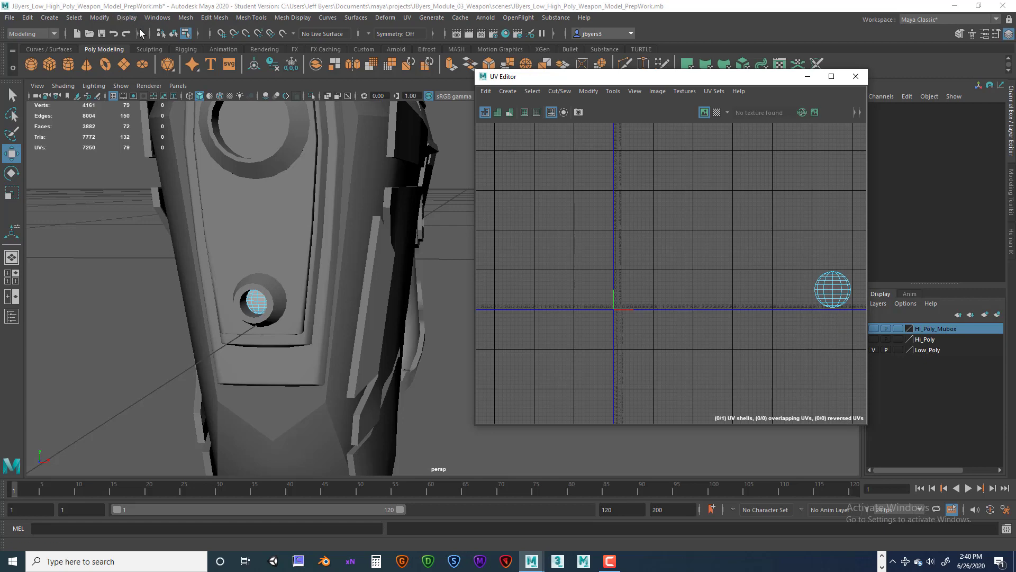
click(174, 34)
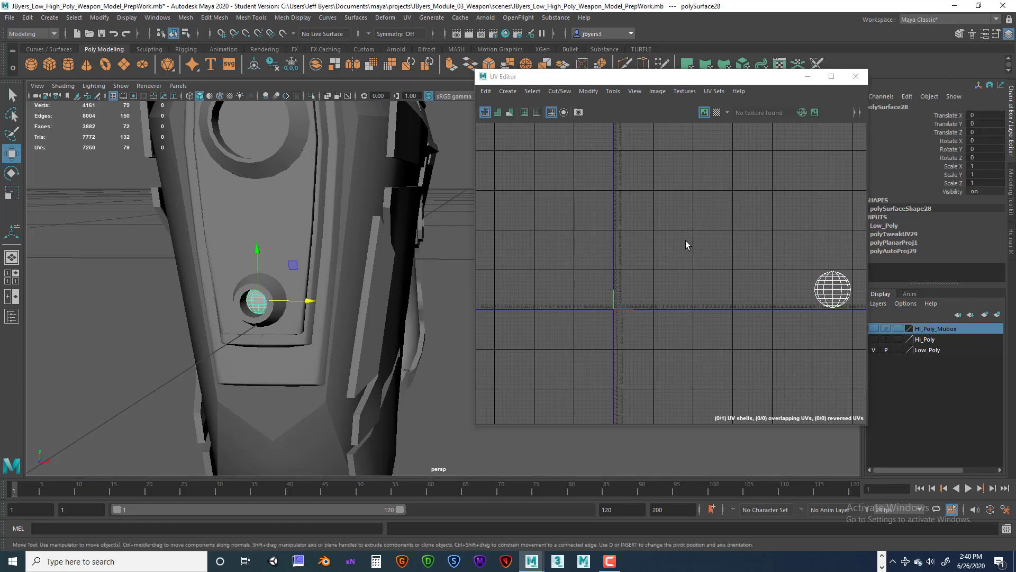
key(space)
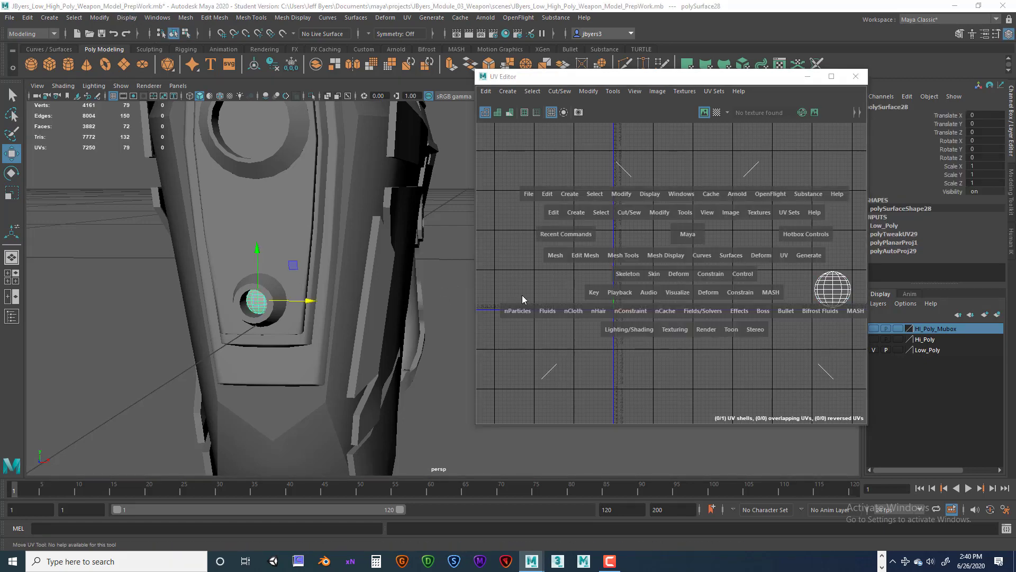
Step: Isolate the small domed piece in the perspective view and frame it clear of the UV Editor
key(ctrl+1)
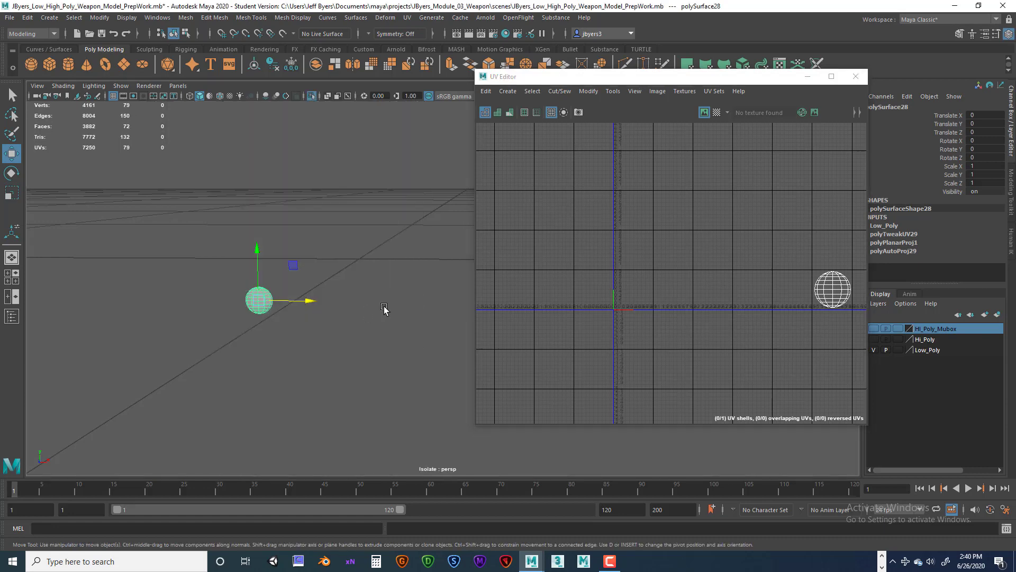
alt+drag(364, 320, 325, 317)
key(f)
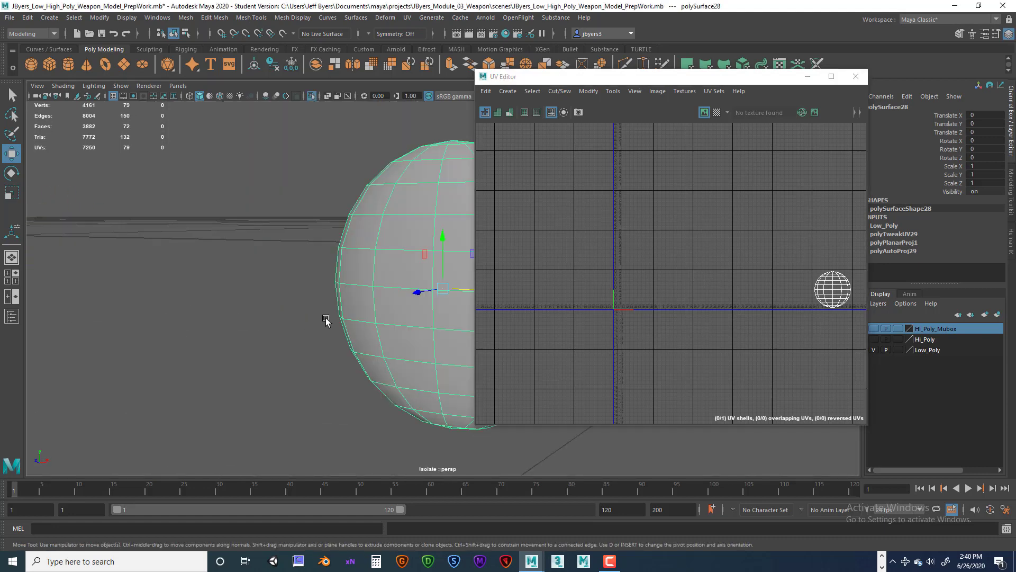
alt+drag(386, 329, 392, 320)
alt+middle_drag(392, 320, 506, 317)
alt+middle_drag(325, 317, 397, 300)
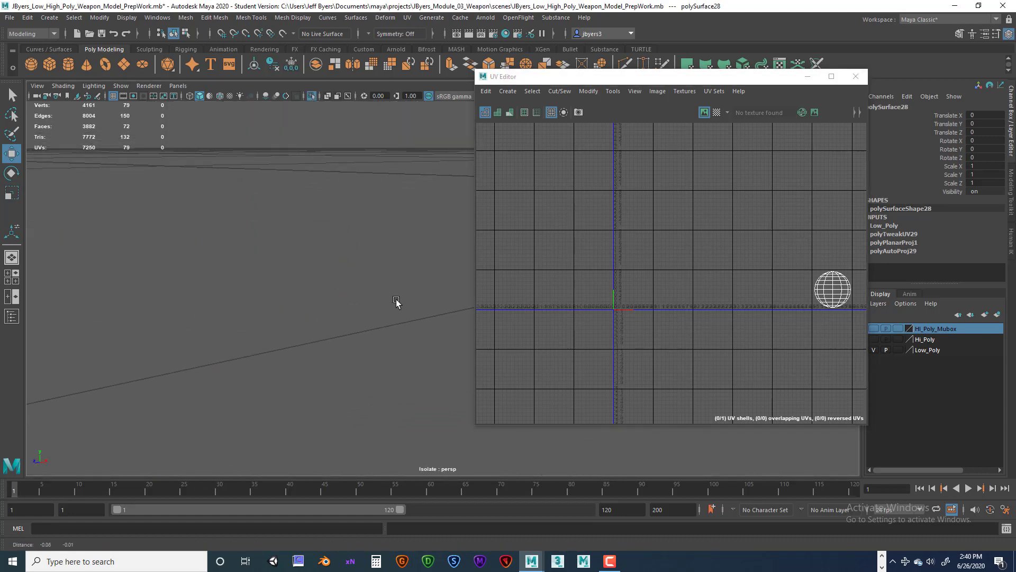
mouse_move(396, 301)
alt+mouse_down()
mouse_move(411, 300)
mouse_move(413, 320)
mouse_move(388, 304)
mouse_move(335, 325)
mouse_move(368, 329)
mouse_move(381, 299)
alt+mouse_up()
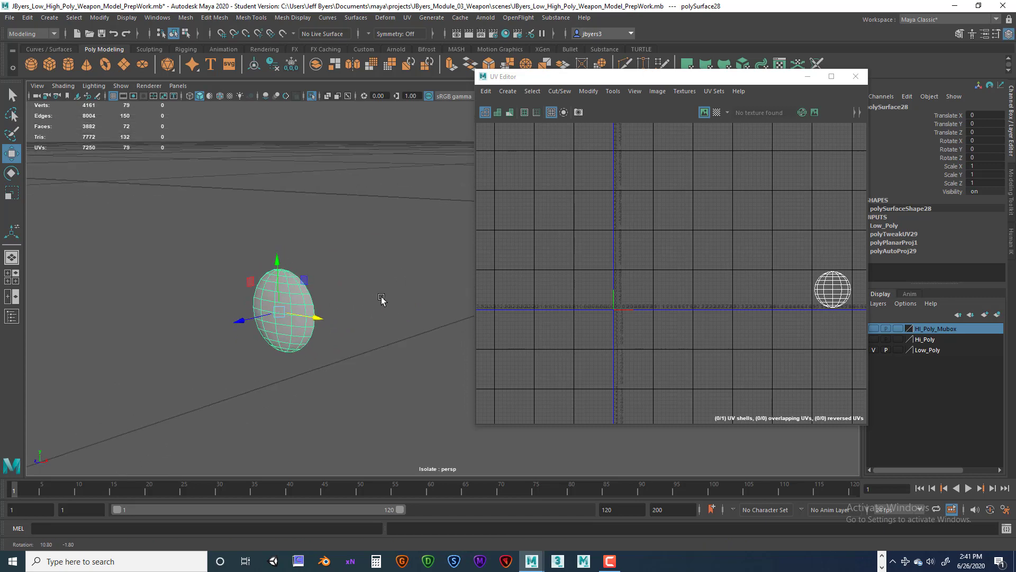
Step: Turn on the checker map for the domed piece and examine its texture distortion up close
drag(766, 76, 686, 91)
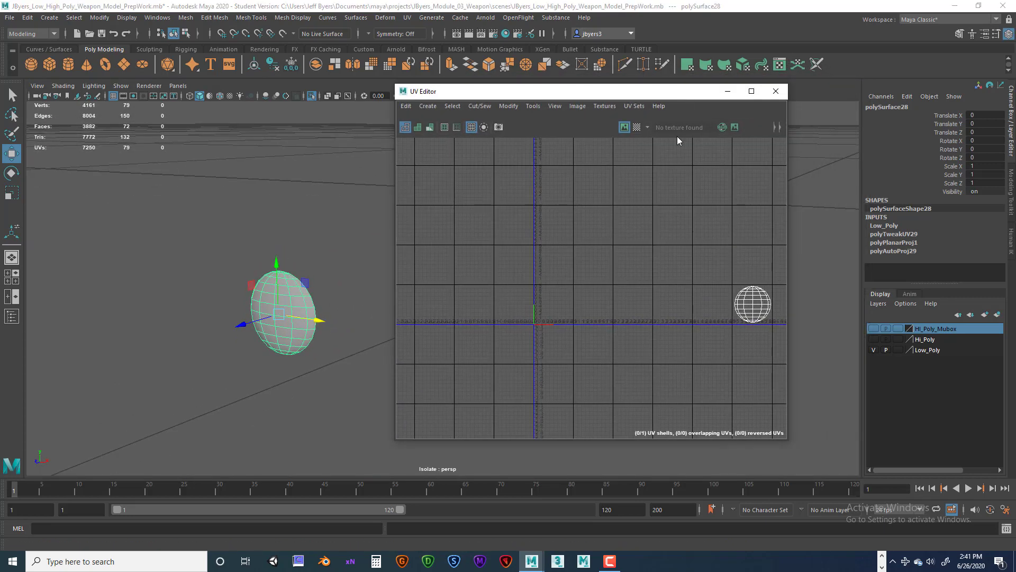
click(636, 128)
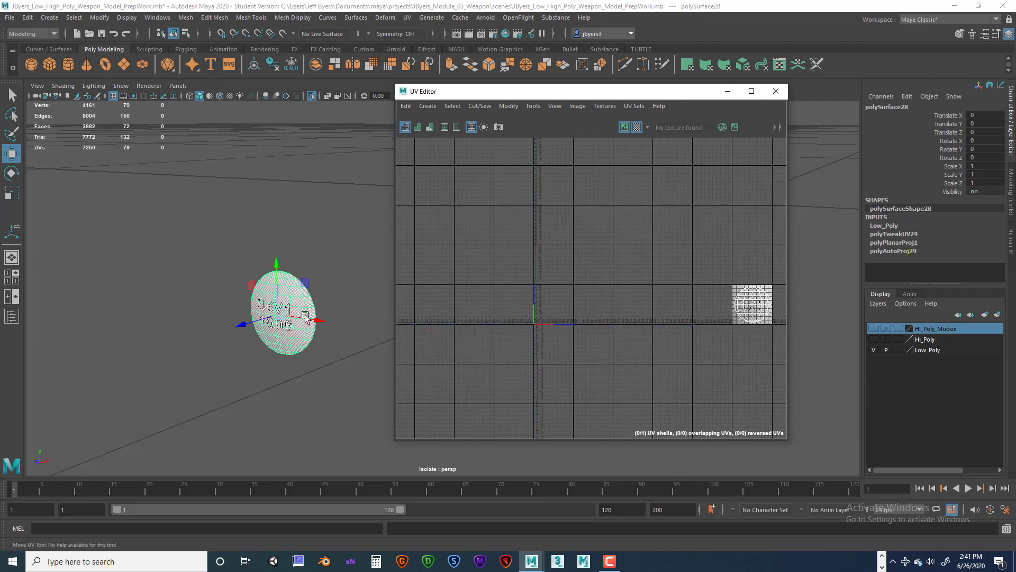
scroll(331, 315, up, 6)
scroll(335, 316, down, 1)
alt+drag(330, 314, 333, 305)
alt+middle_drag(332, 305, 349, 291)
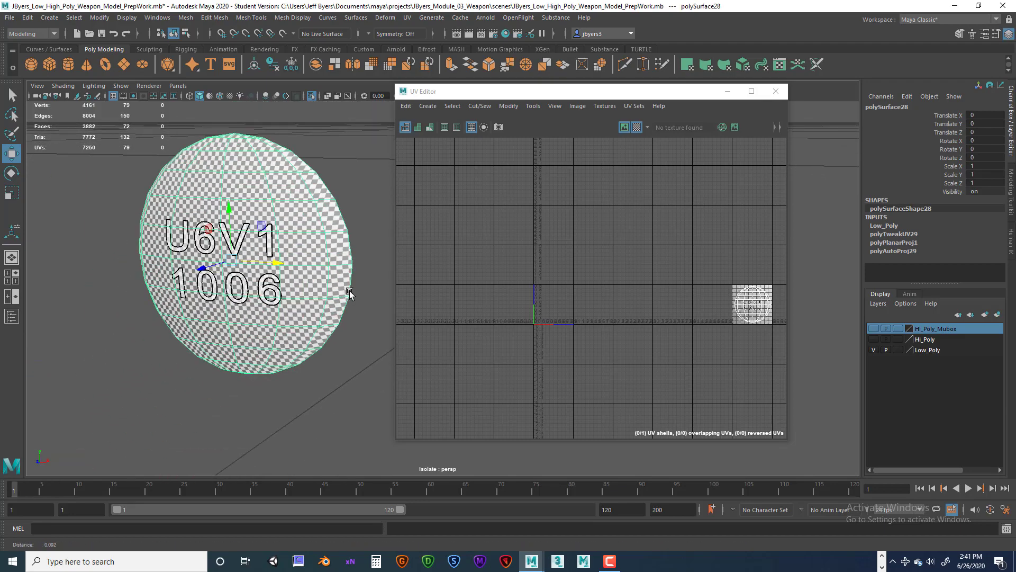
mouse_move(350, 293)
alt+right_down()
mouse_move(359, 294)
mouse_move(340, 295)
mouse_move(344, 287)
alt+right_up()
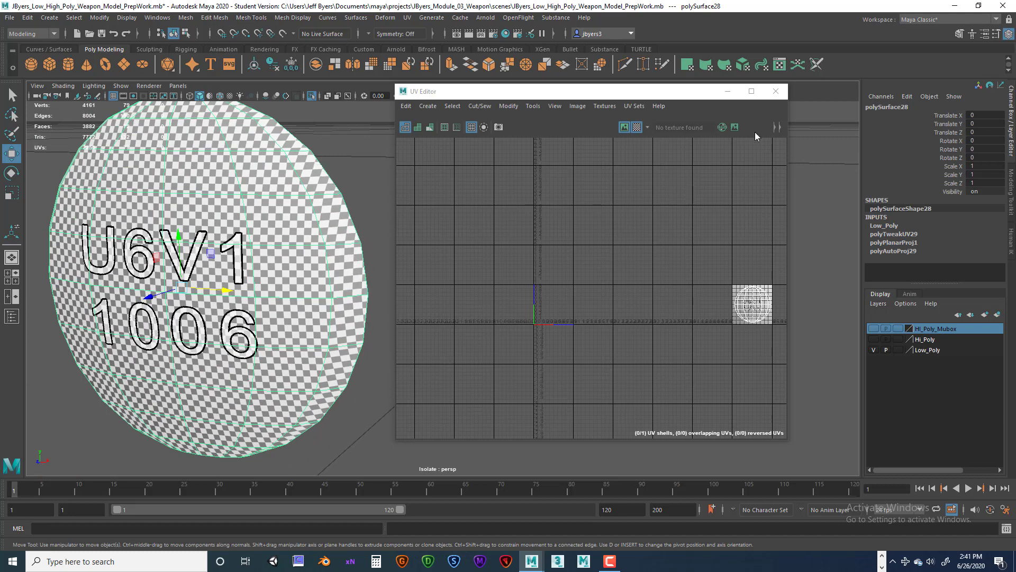
Step: Place the UV Toolkit beside the repositioned UV Editor, and unfold the domed piece's UV shell
drag(704, 93, 680, 92)
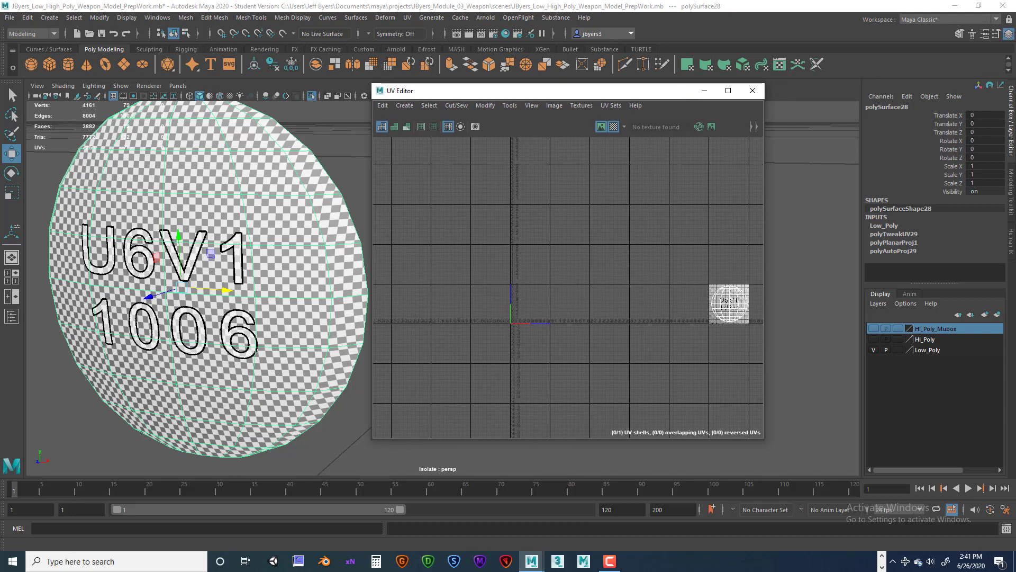
drag(1015, 90, 876, 46)
drag(687, 92, 667, 88)
alt+middle_drag(340, 181, 275, 202)
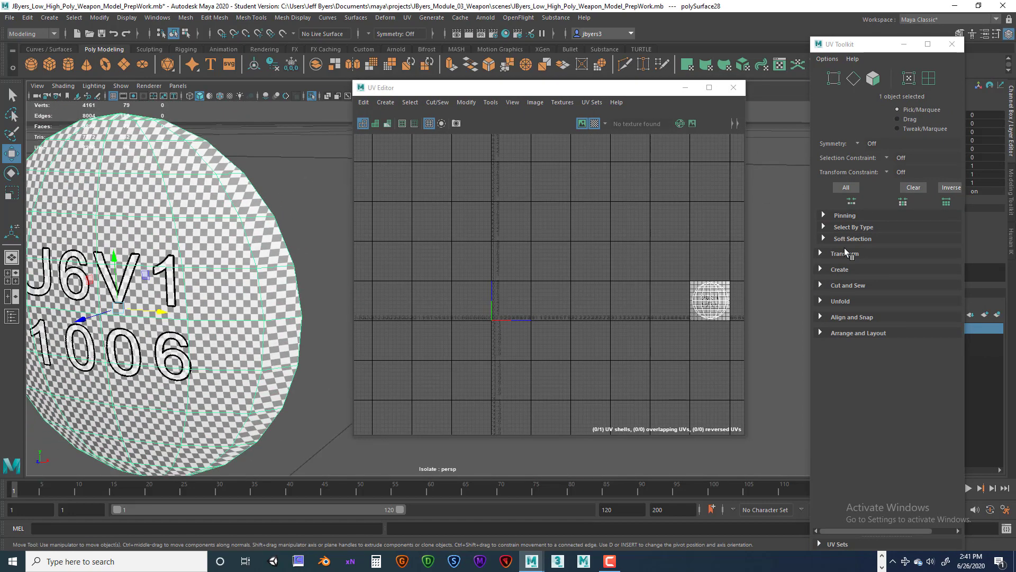
click(821, 301)
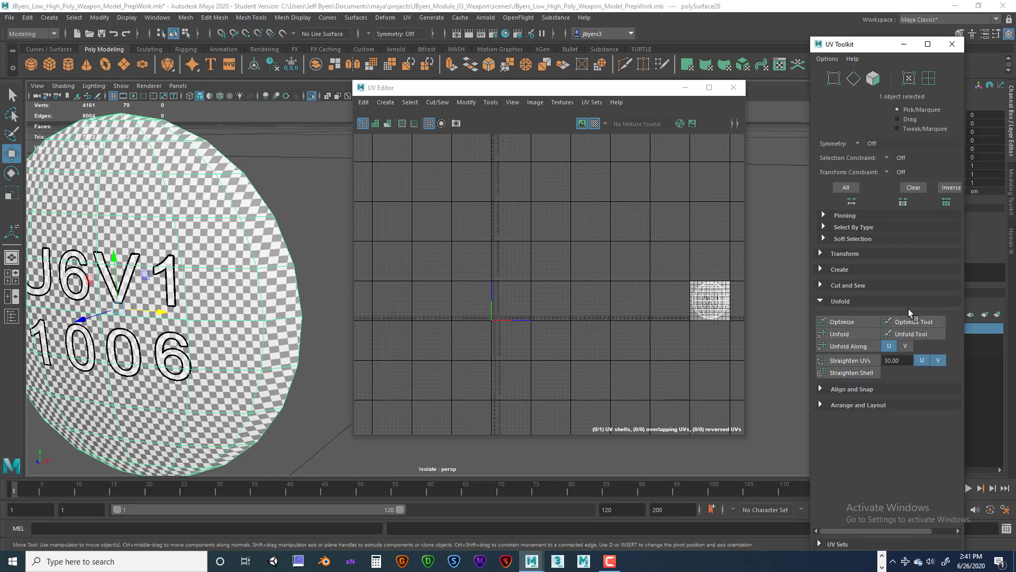
click(835, 332)
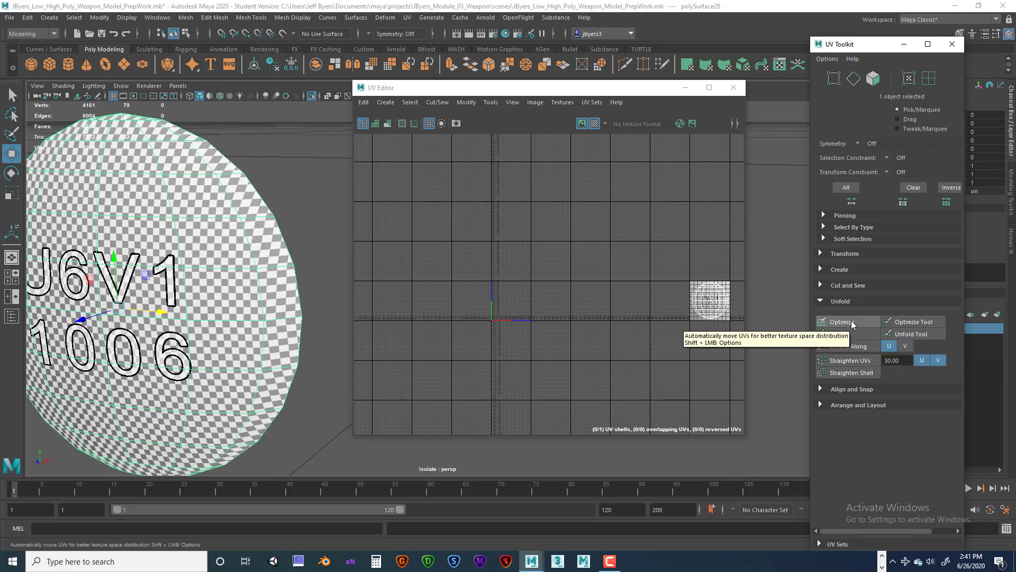
click(847, 333)
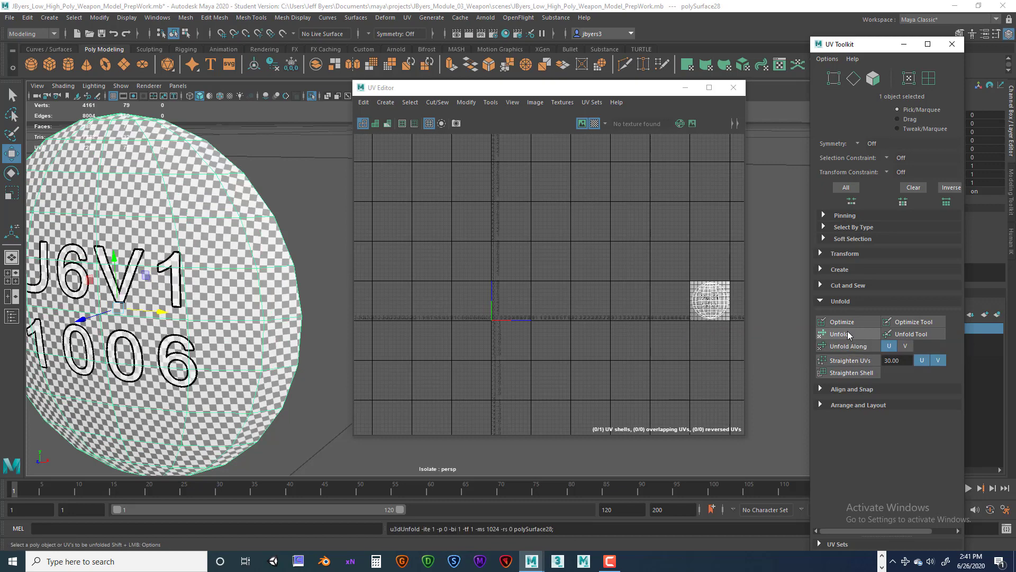
Step: Examine the checker pattern across the unfolded domed piece from near and far for remaining distortion
alt+drag(245, 298, 281, 293)
scroll(282, 293, down, 5)
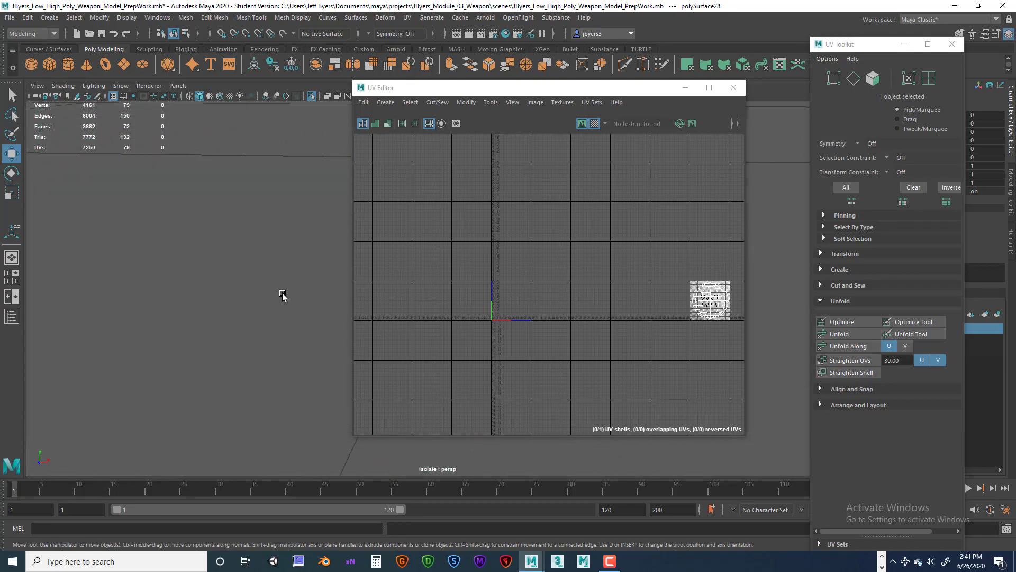
scroll(281, 294, up, 5)
mouse_move(282, 294)
alt+right_down()
mouse_move(247, 292)
mouse_move(271, 294)
alt+right_up()
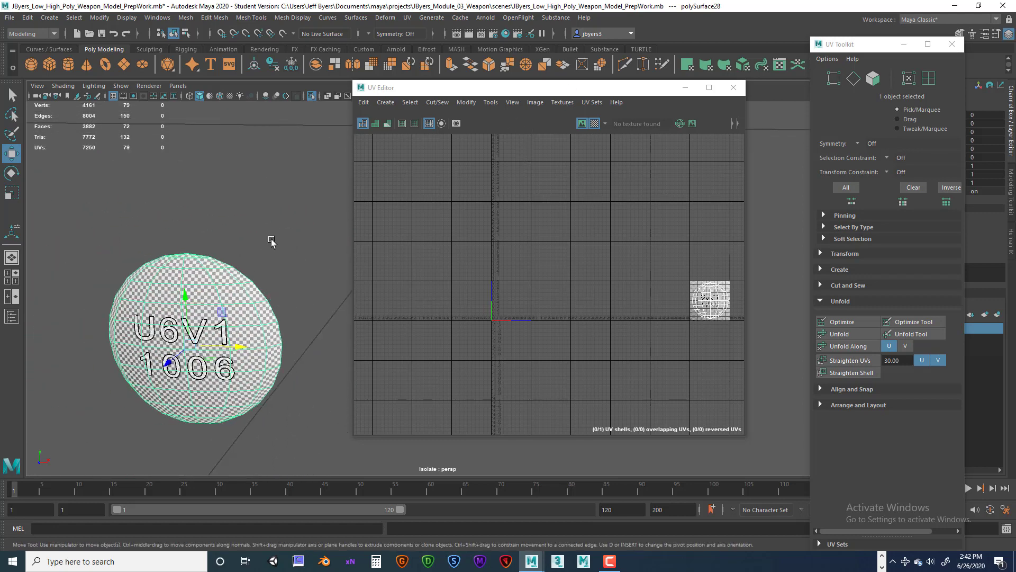
alt+right_drag(271, 239, 286, 234)
alt+middle_drag(252, 227, 287, 230)
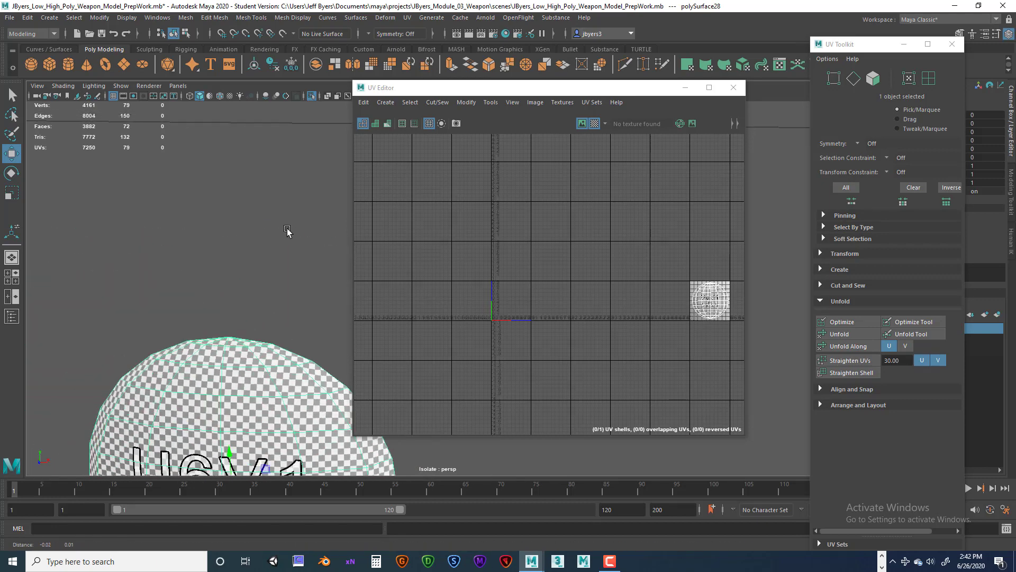
alt+right_drag(287, 230, 291, 230)
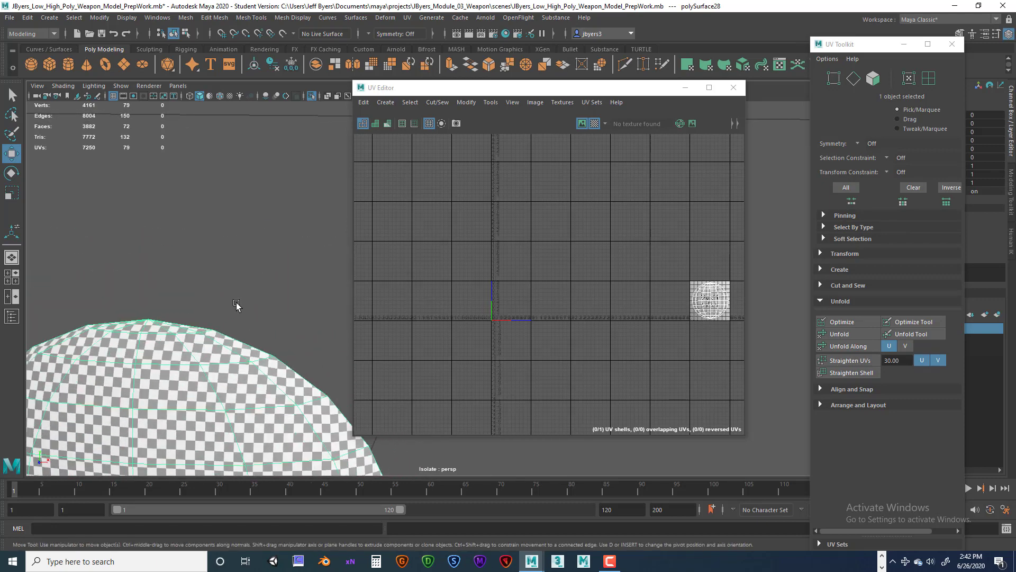
alt+right_drag(245, 285, 225, 290)
alt+drag(226, 290, 220, 266)
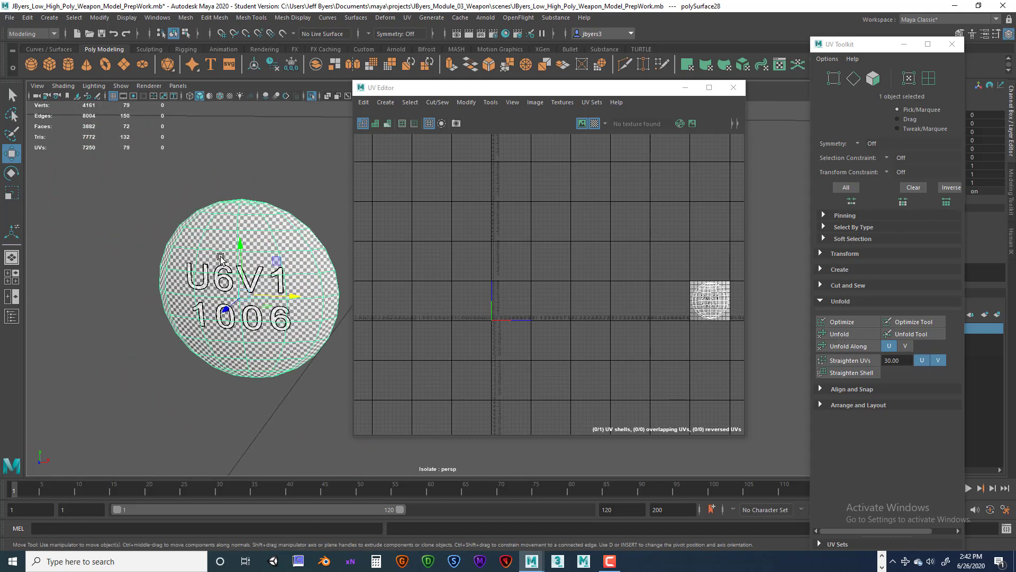
Step: Turn off the domed piece's checker map, move the UV Editor aside, and bring the whole weapon back out of isolation
right_drag(221, 257, 218, 321)
click(595, 123)
drag(588, 93, 730, 123)
scroll(379, 302, down, 7)
alt+drag(362, 302, 352, 318)
alt+middle_drag(351, 318, 295, 305)
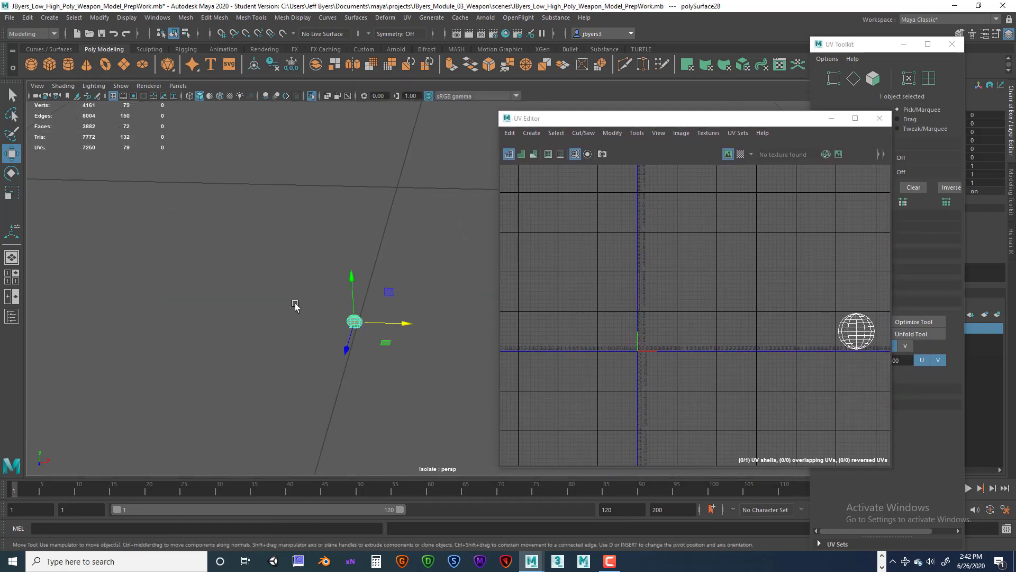
key(ctrl+1)
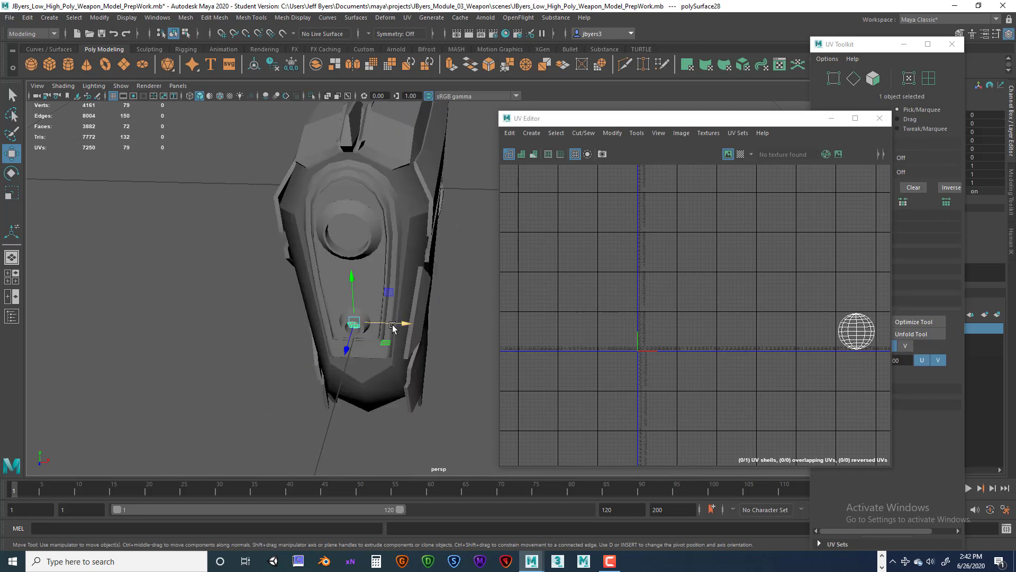
Step: Select the large ring and the small tapered ring below it on the weapon's front, and isolate both
alt+drag(392, 327, 339, 222)
click(334, 212)
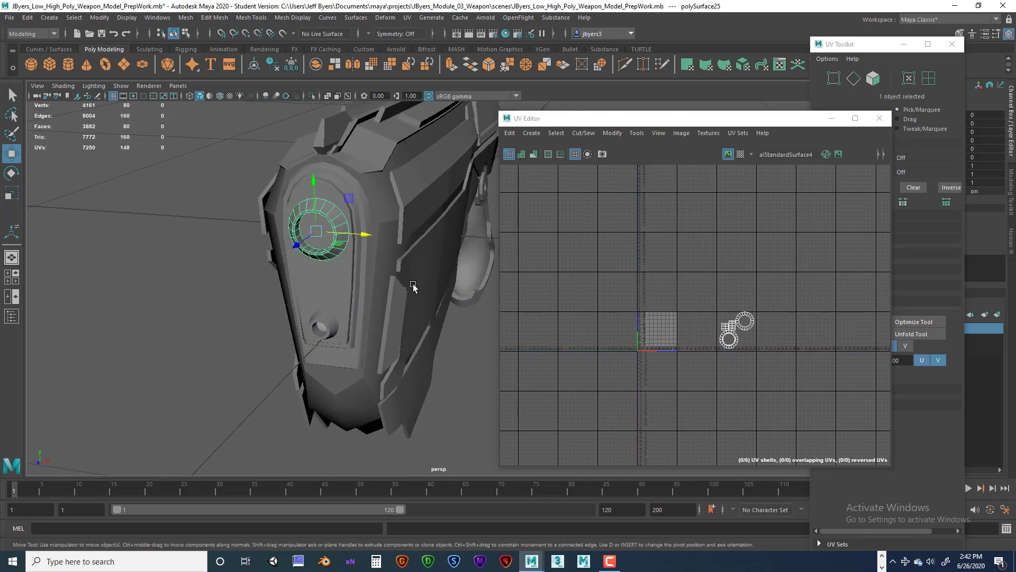
alt+middle_drag(384, 281, 425, 338)
scroll(319, 302, up, 5)
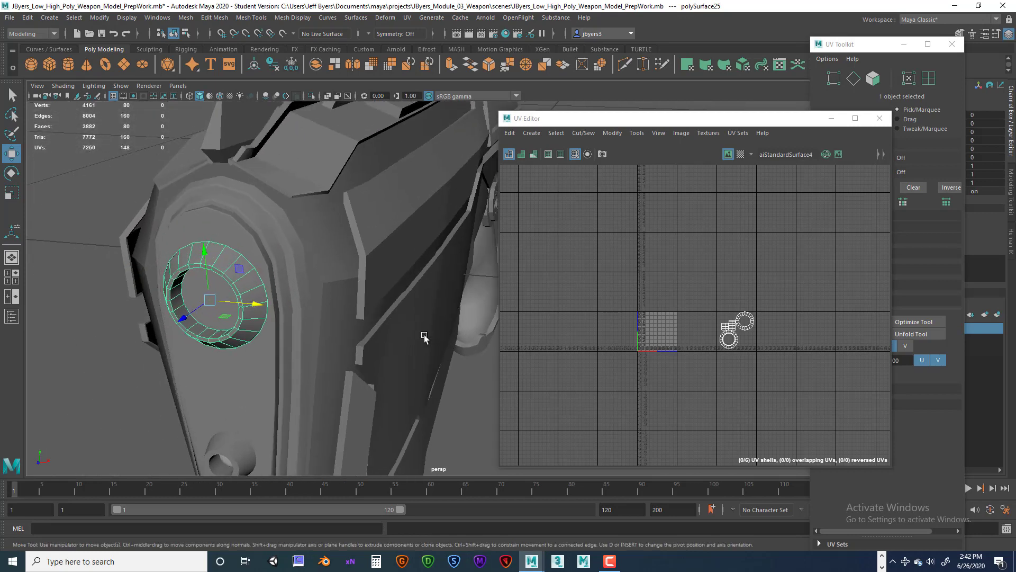
mouse_move(424, 337)
alt+mouse_down()
mouse_move(363, 324)
mouse_move(416, 339)
mouse_move(407, 333)
alt+mouse_up()
alt+middle_drag(398, 327, 408, 261)
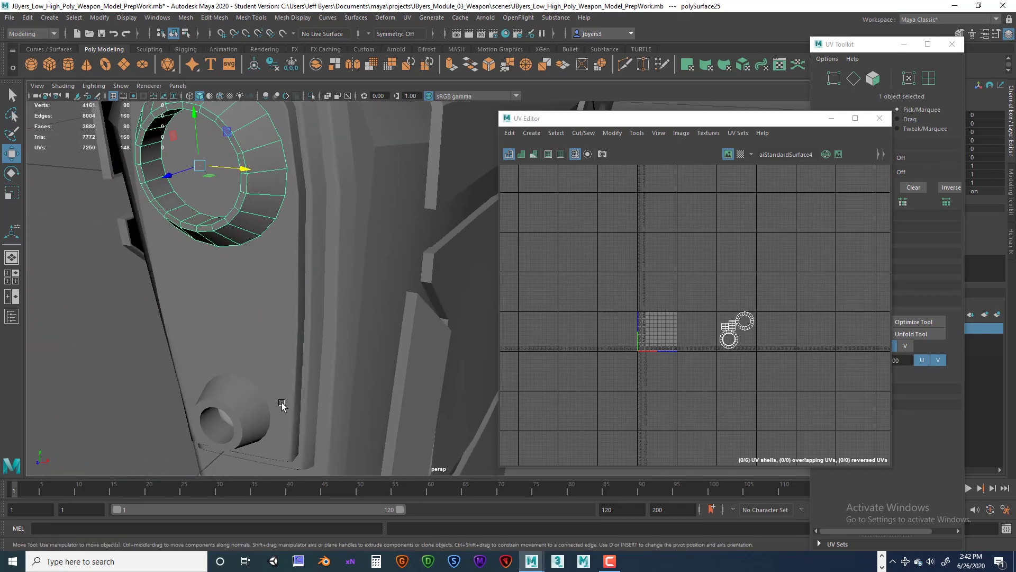
shift+click(250, 409)
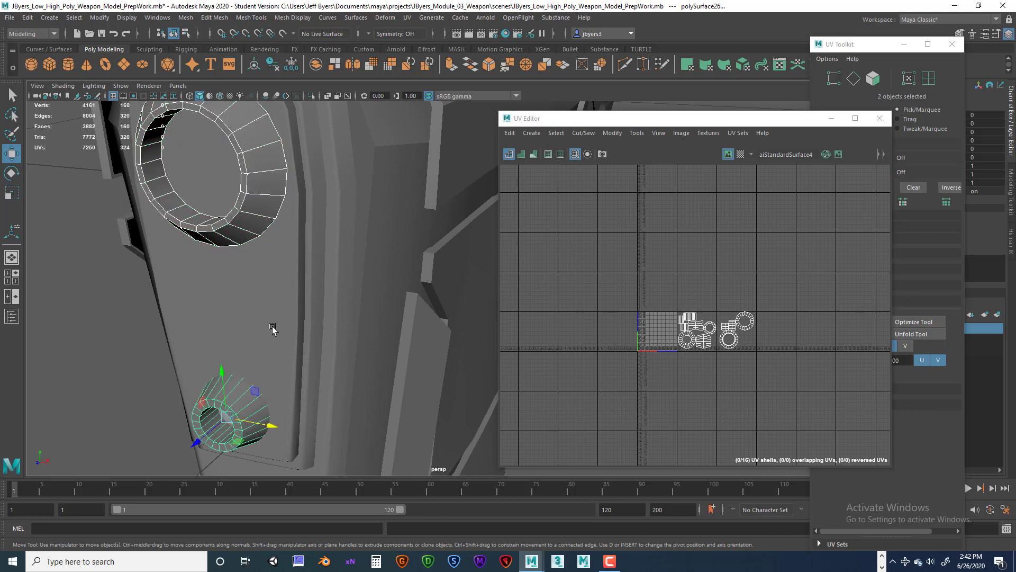
key(ctrl+1)
scroll(312, 321, down, 4)
scroll(312, 322, up, 3)
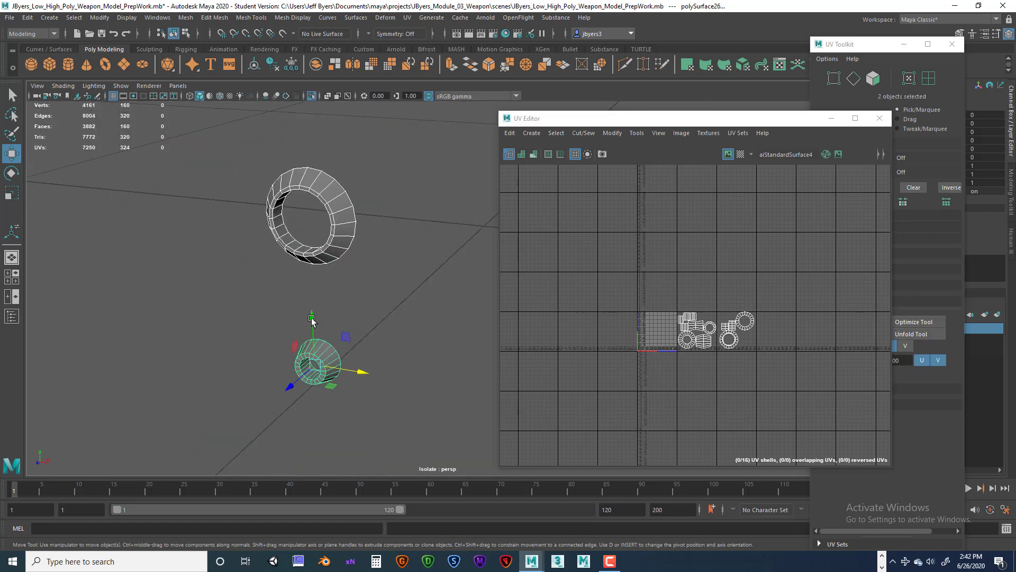
alt+drag(313, 321, 337, 315)
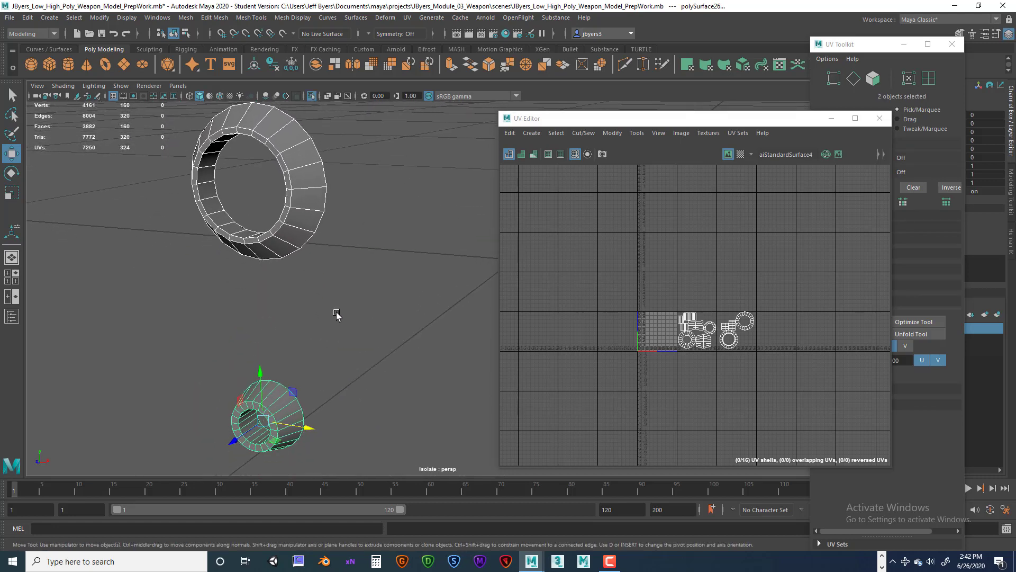
Step: Check both rings' UVs for distortion with the checker map on the model and in the UV Editor, then hide the map
click(740, 154)
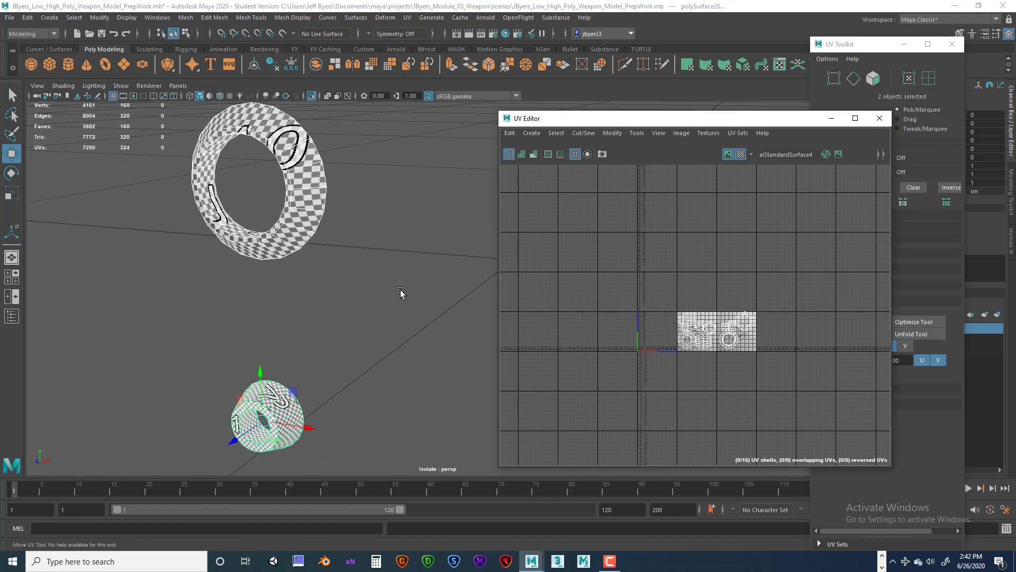
alt+right_drag(401, 293, 357, 302)
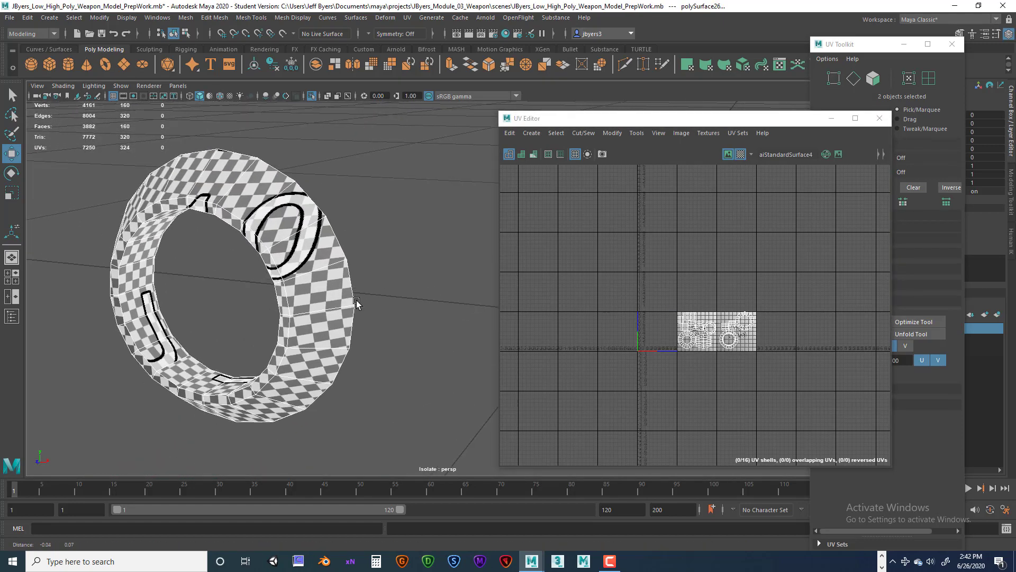
alt+middle_drag(357, 303, 344, 229)
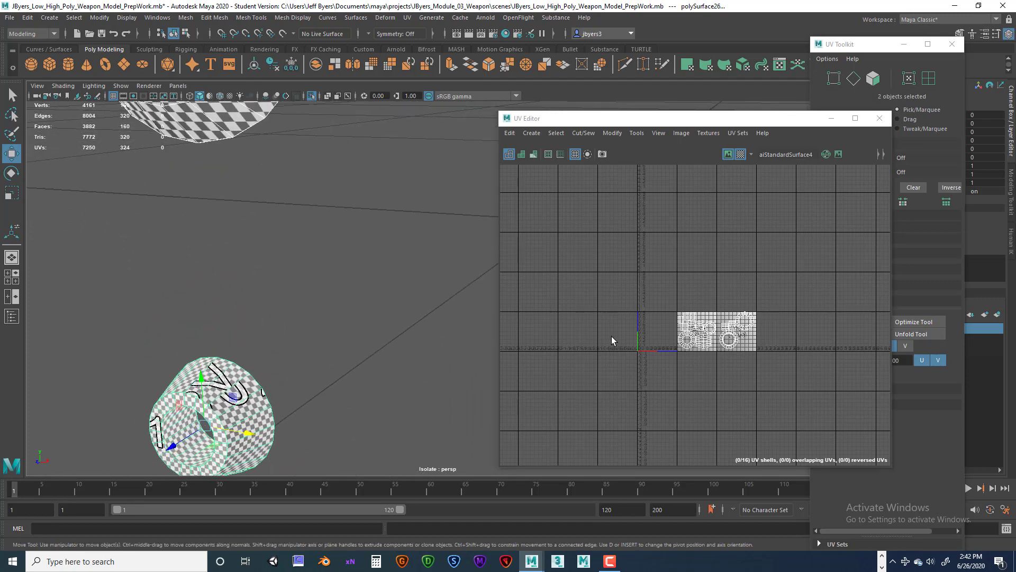
scroll(752, 329, up, 2)
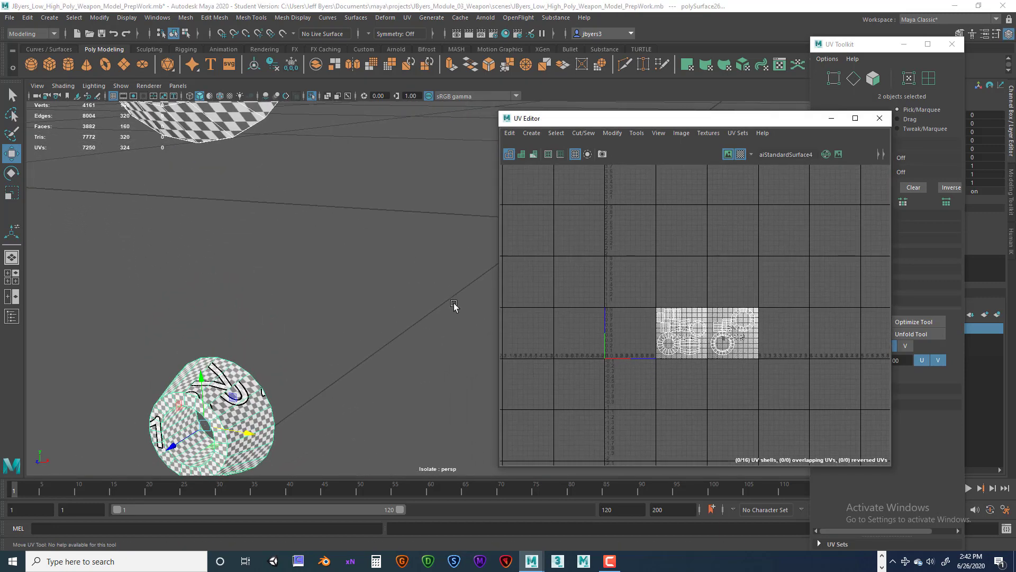
key(f)
scroll(708, 339, up, 5)
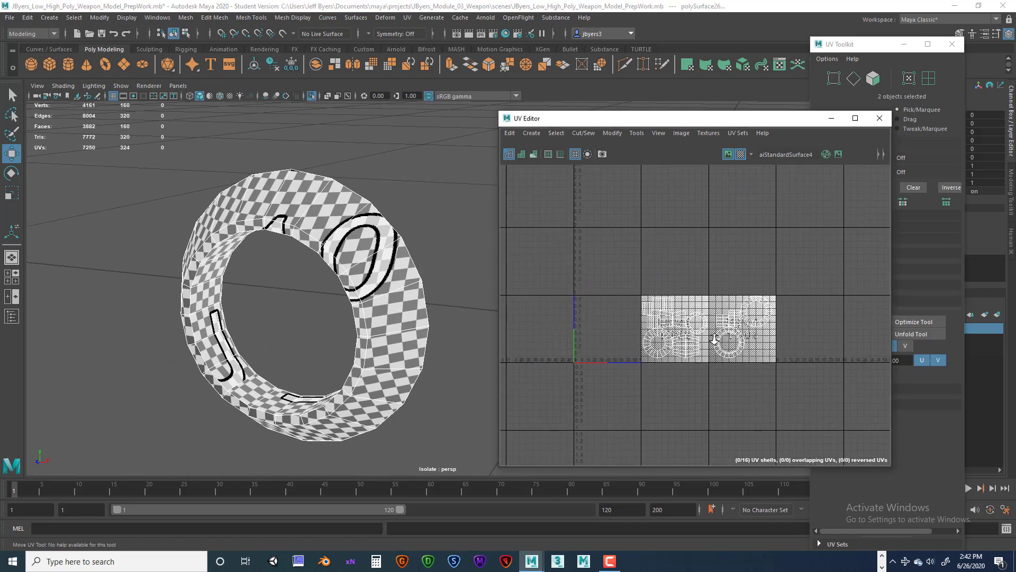
alt+middle_drag(678, 310, 660, 300)
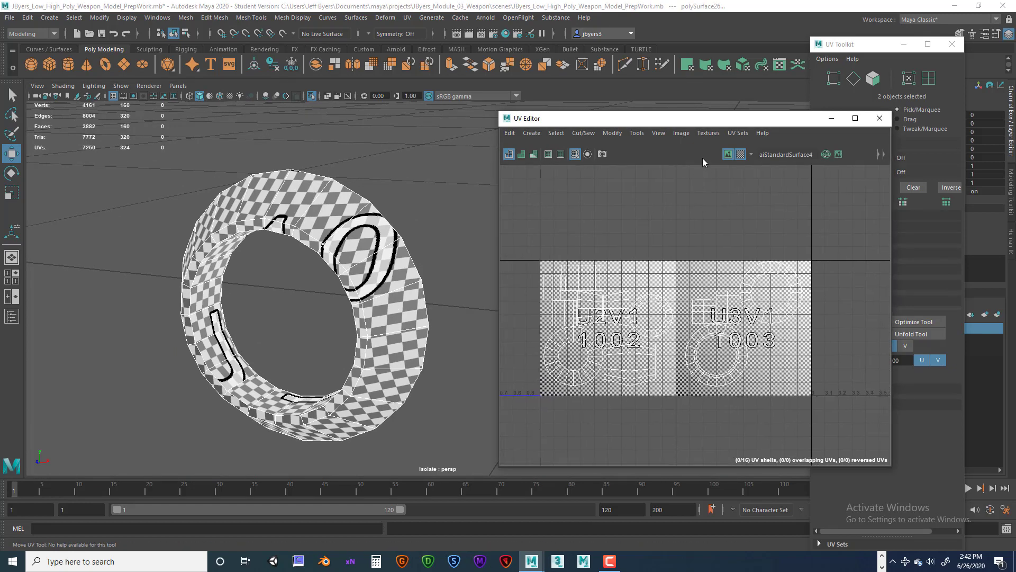
click(740, 154)
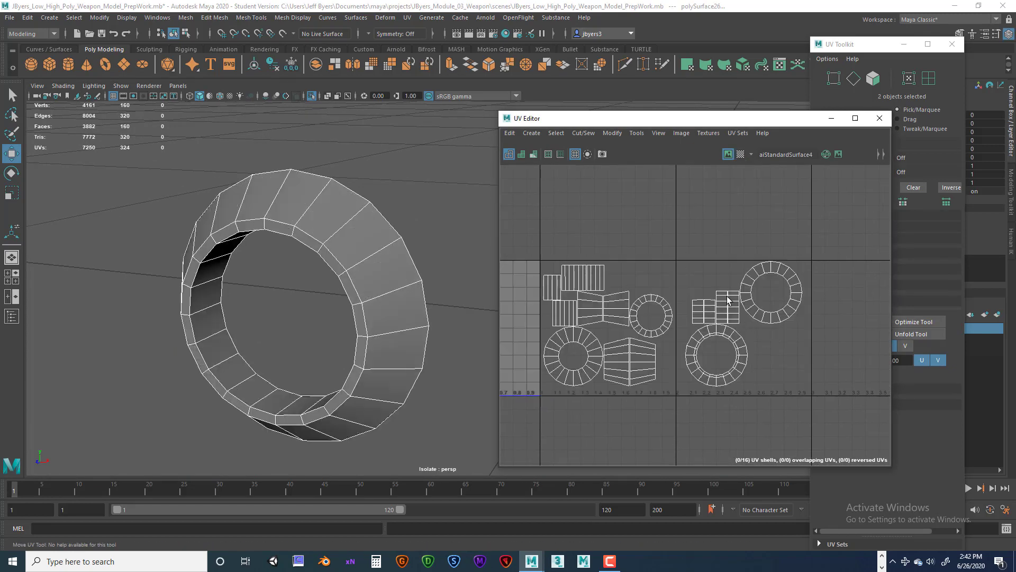
Step: Move and sew the top edge of the large ring's rightmost strip shell to join it with its matching strip
scroll(728, 300, up, 4)
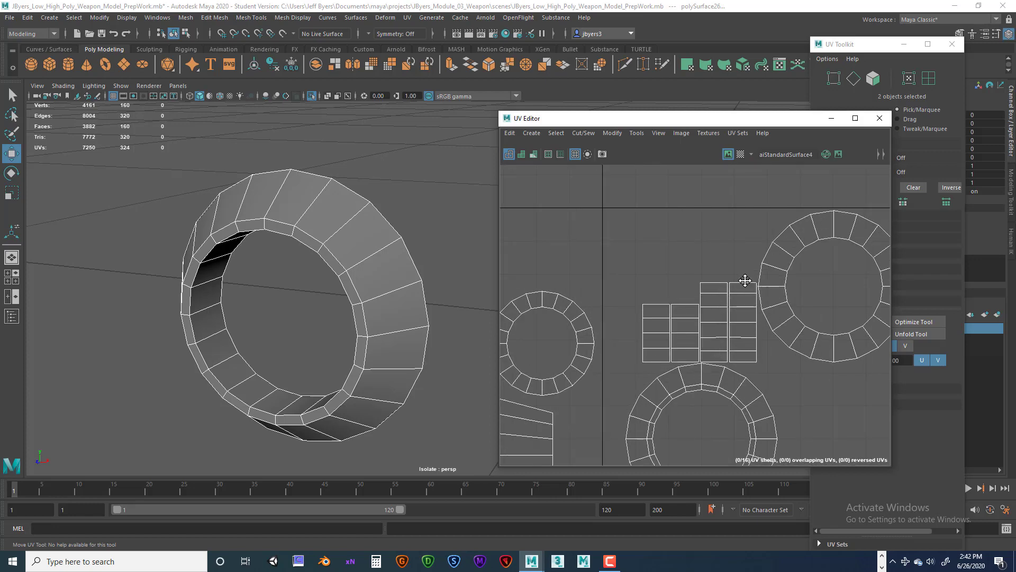
alt+middle_drag(745, 281, 712, 250)
right_drag(712, 250, 708, 225)
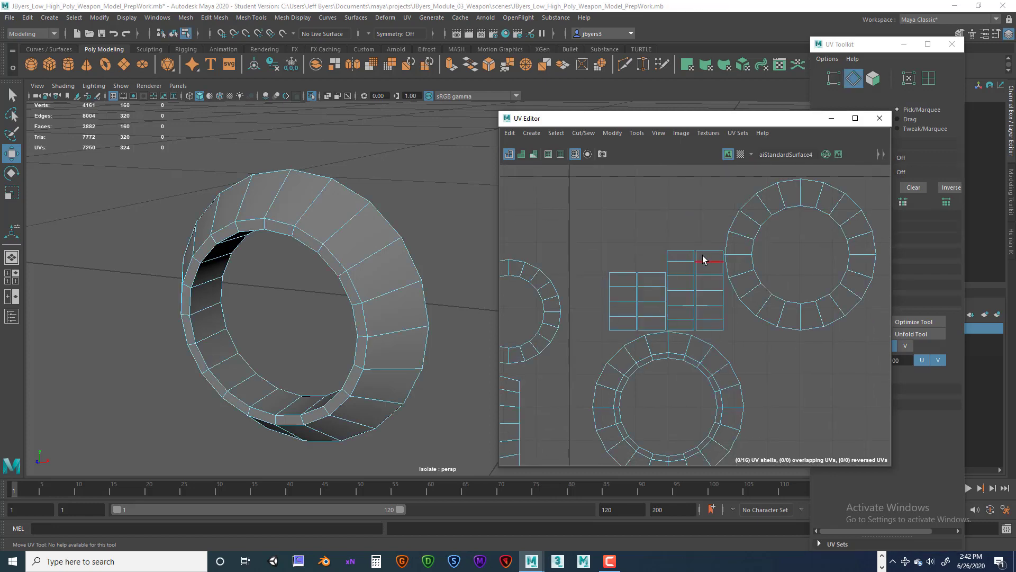
click(703, 254)
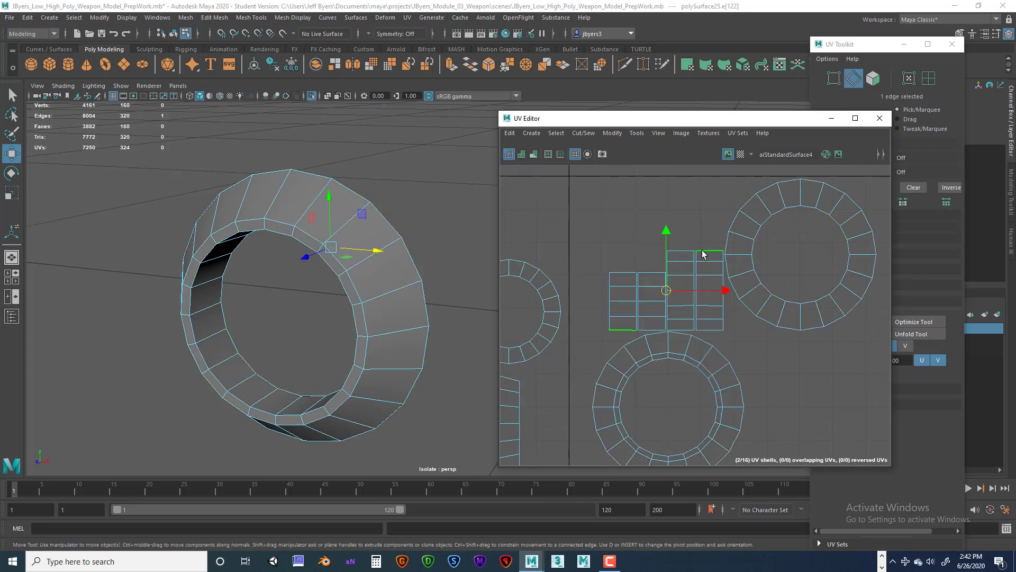
click(583, 133)
click(585, 234)
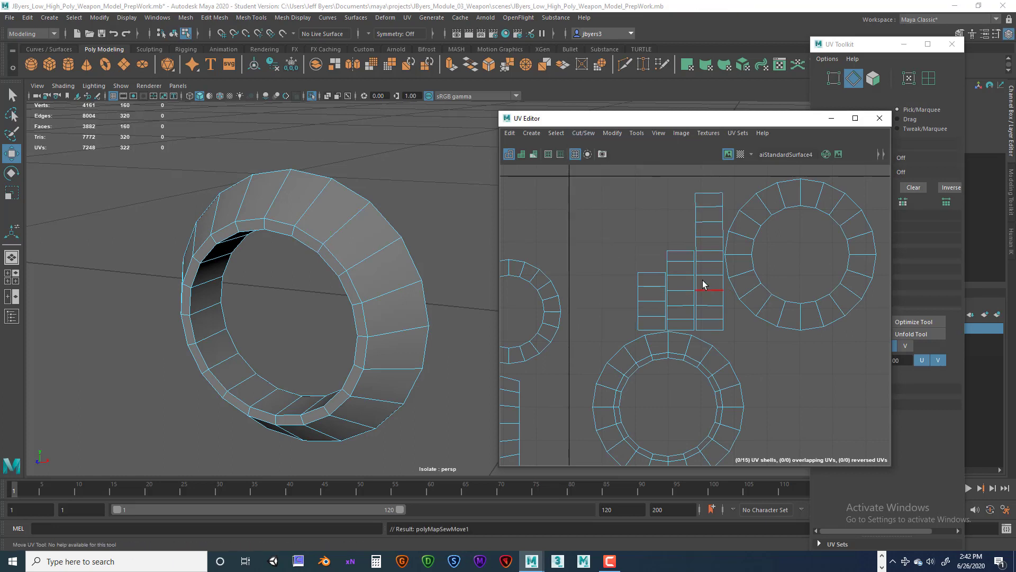
Step: Move and sew the large ring's short remaining strip shell onto the bottom end of the middle strip
click(677, 252)
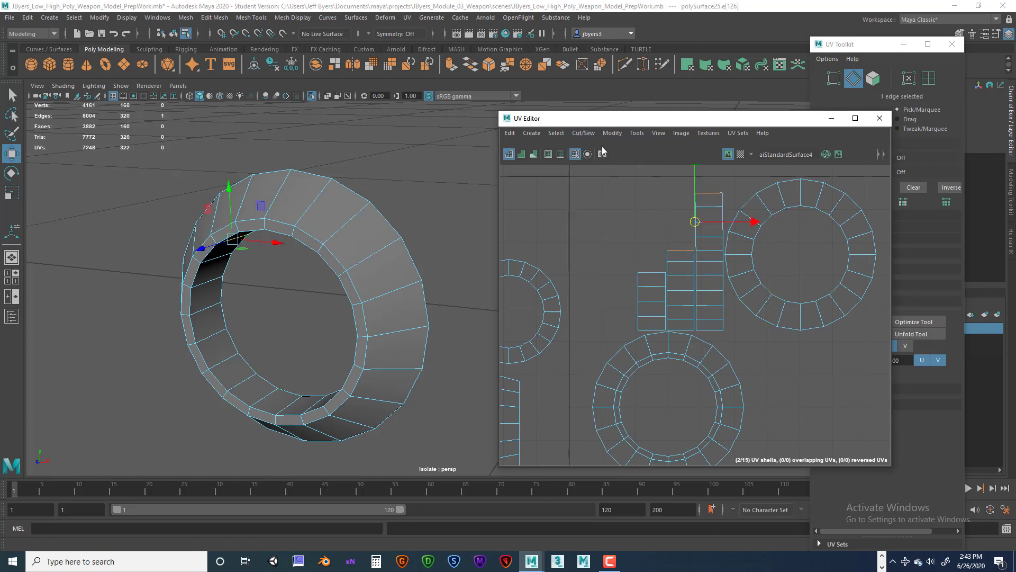
click(652, 329)
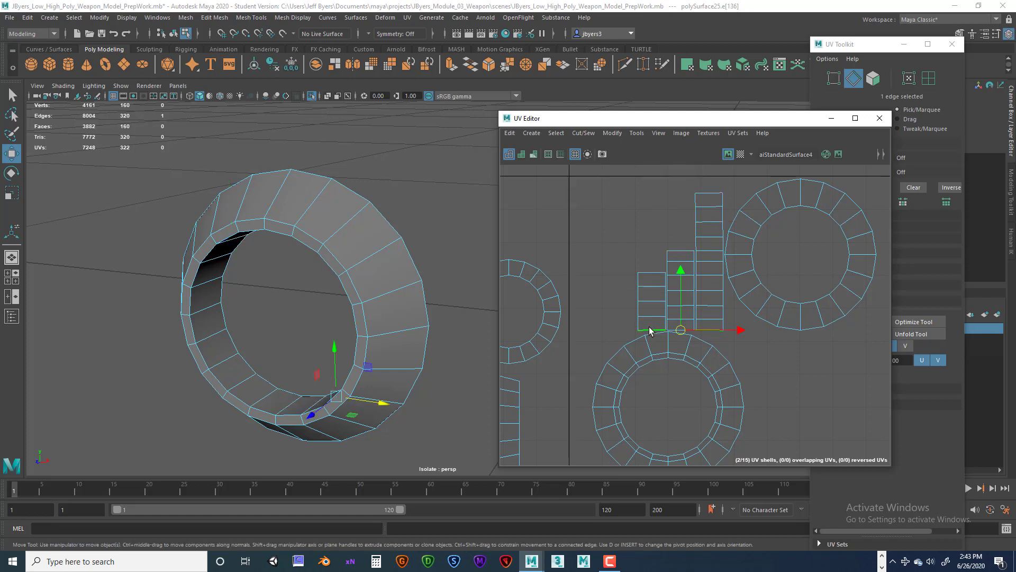
click(666, 289)
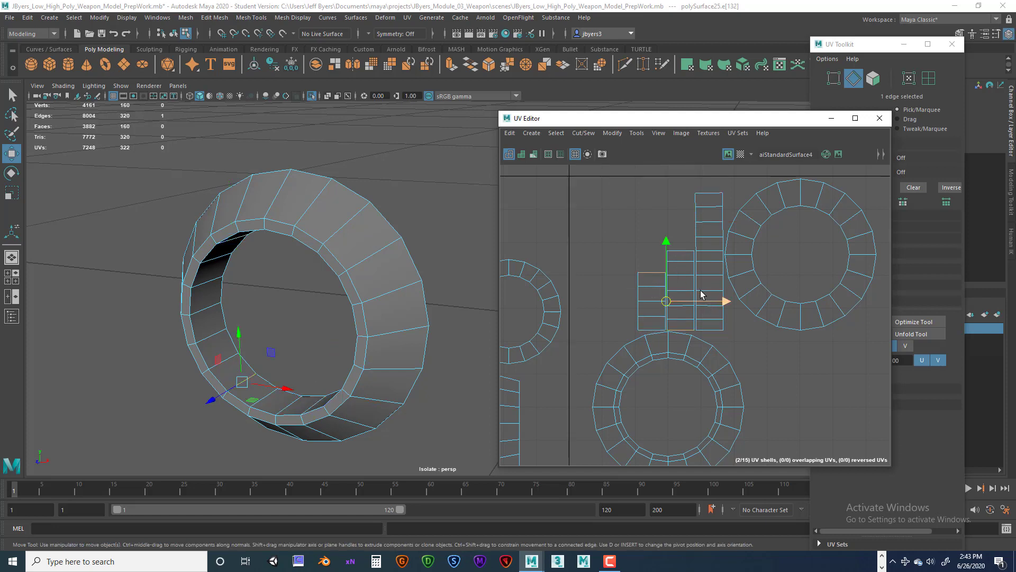
click(587, 133)
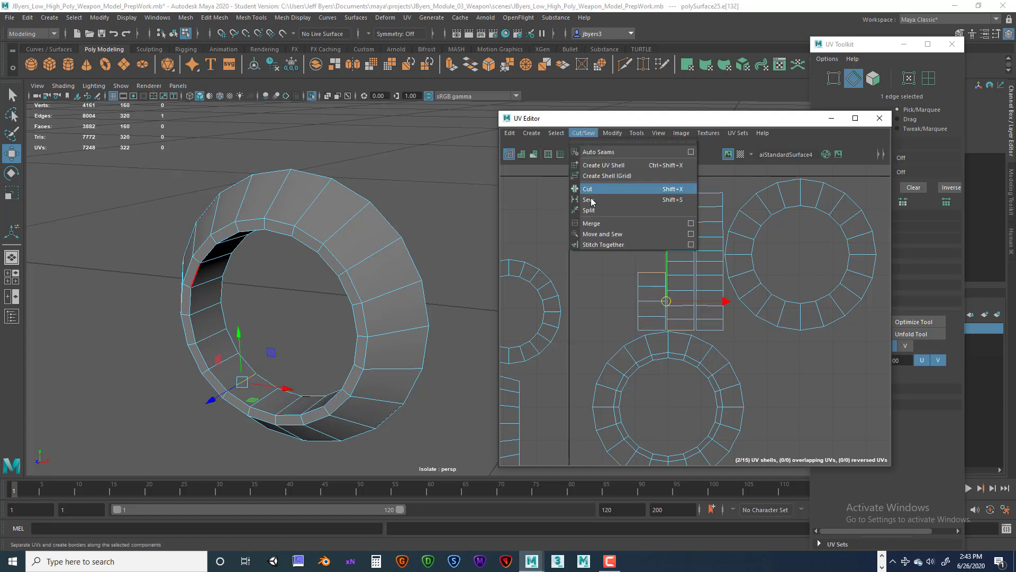
click(605, 234)
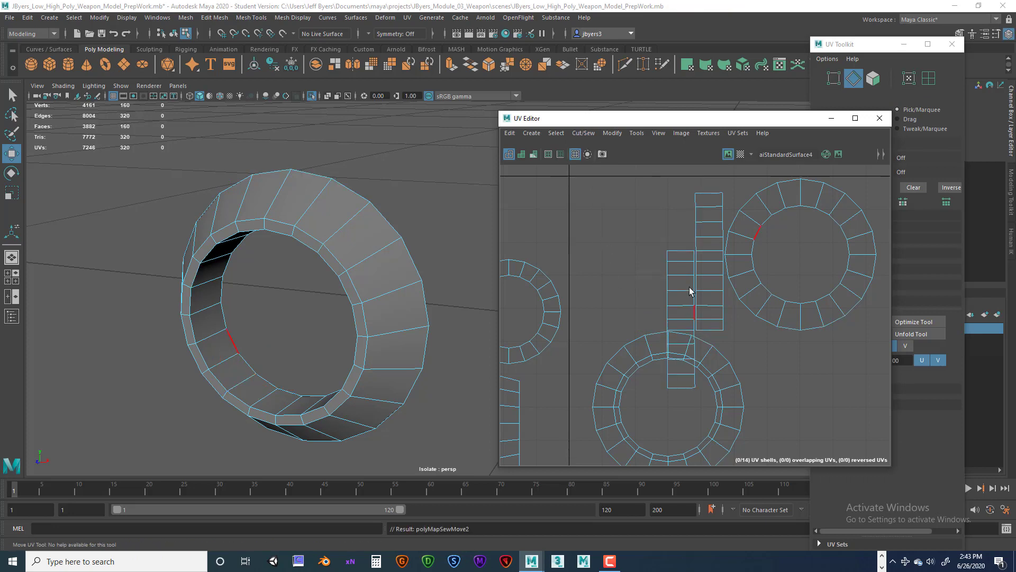
Step: Rotate the large ring's lower strip shell 180° counterclockwise in two 90° turns
click(687, 388)
click(680, 251)
key(w)
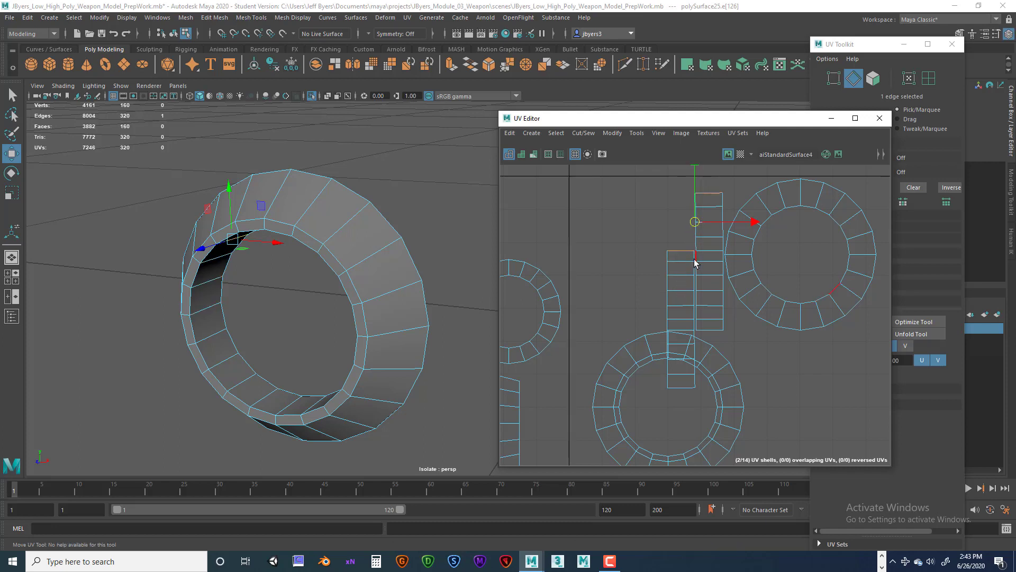
right_drag(675, 261, 627, 246)
click(672, 277)
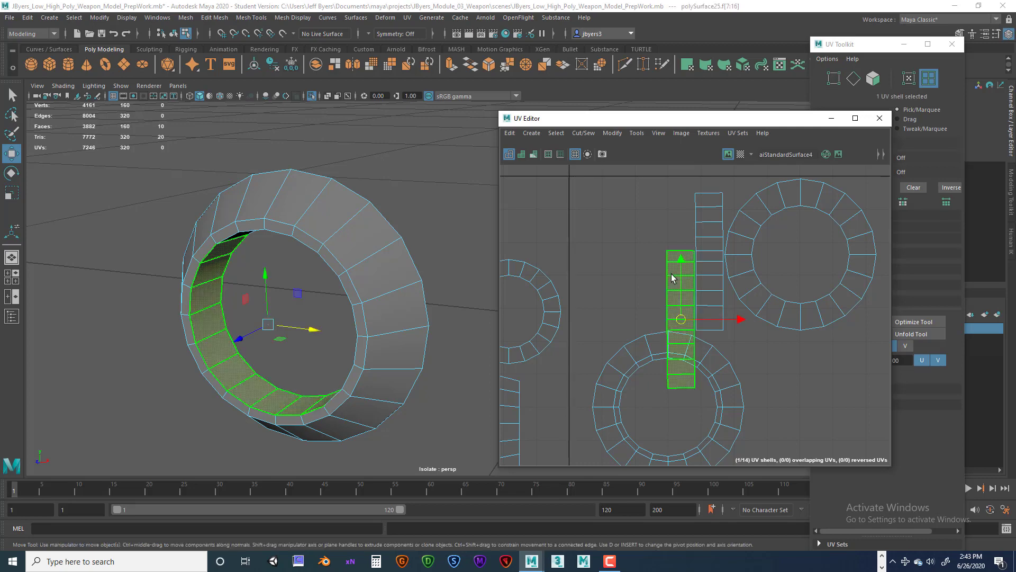
drag(764, 118, 619, 101)
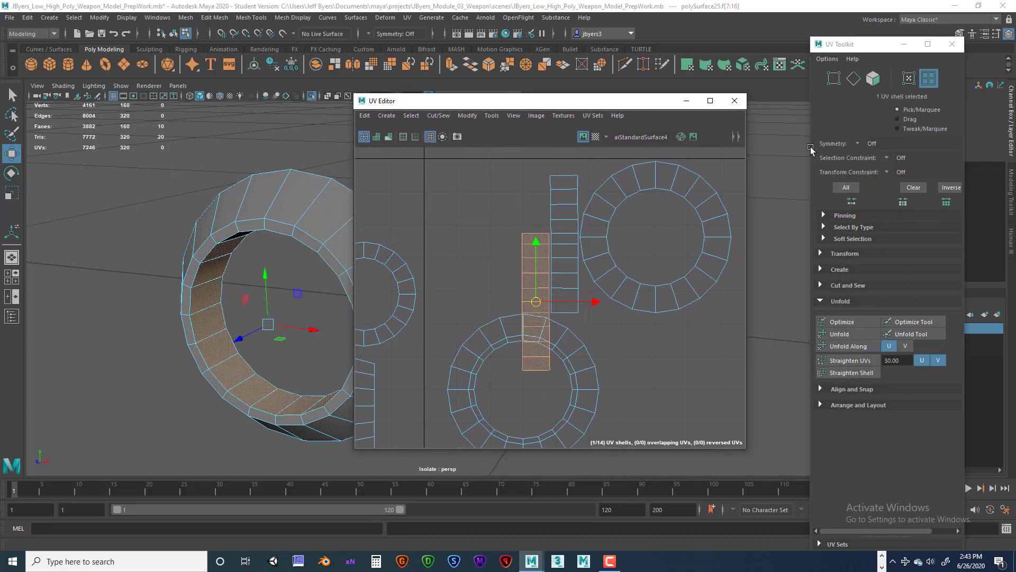
click(822, 254)
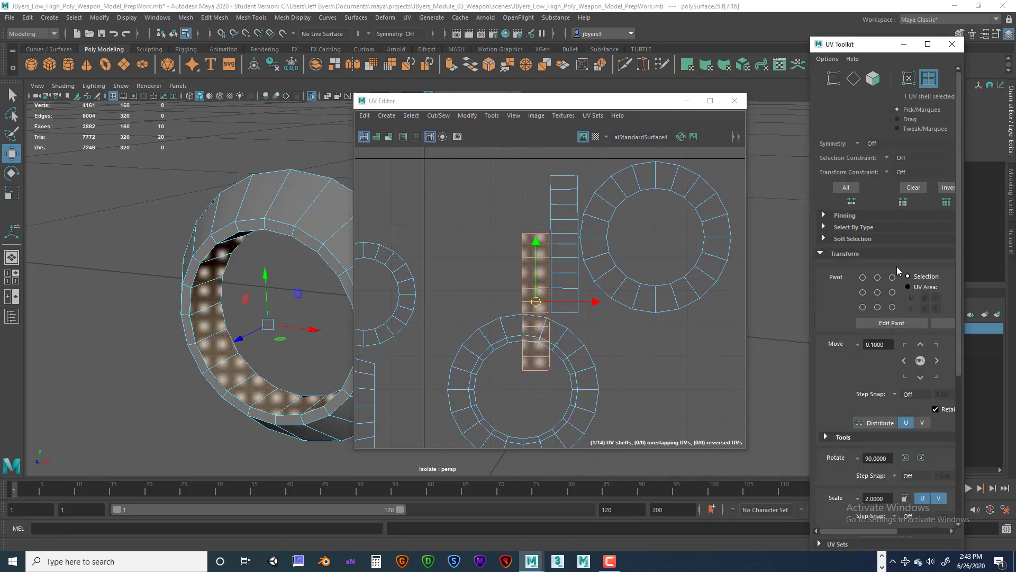
scroll(898, 275, down, 2)
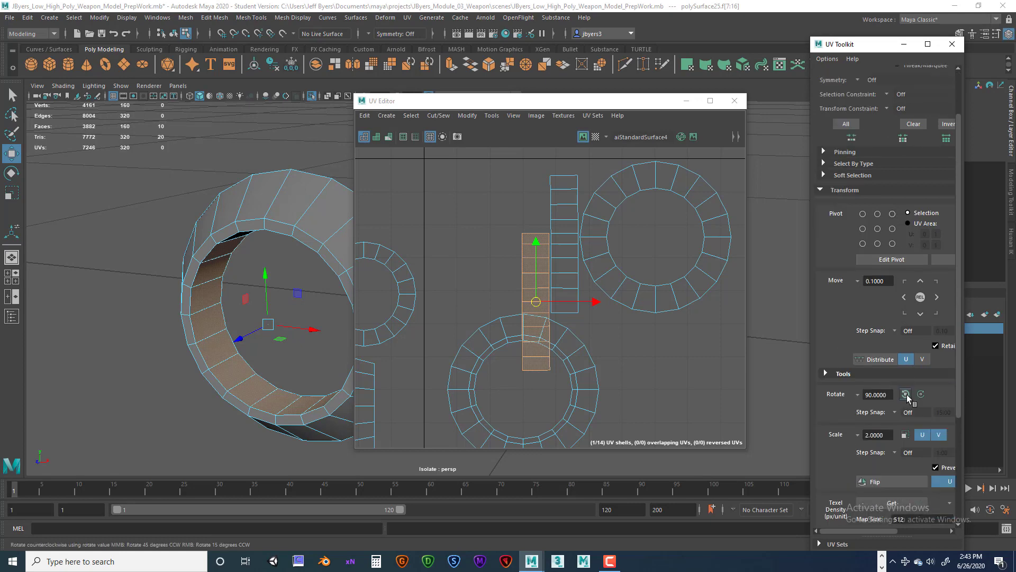
click(906, 394)
click(906, 394)
Step: Move and sew the rotated strip's bottom edge onto the top of the neighbouring strip, joining both into one long shell
right_drag(555, 352, 551, 331)
click(537, 367)
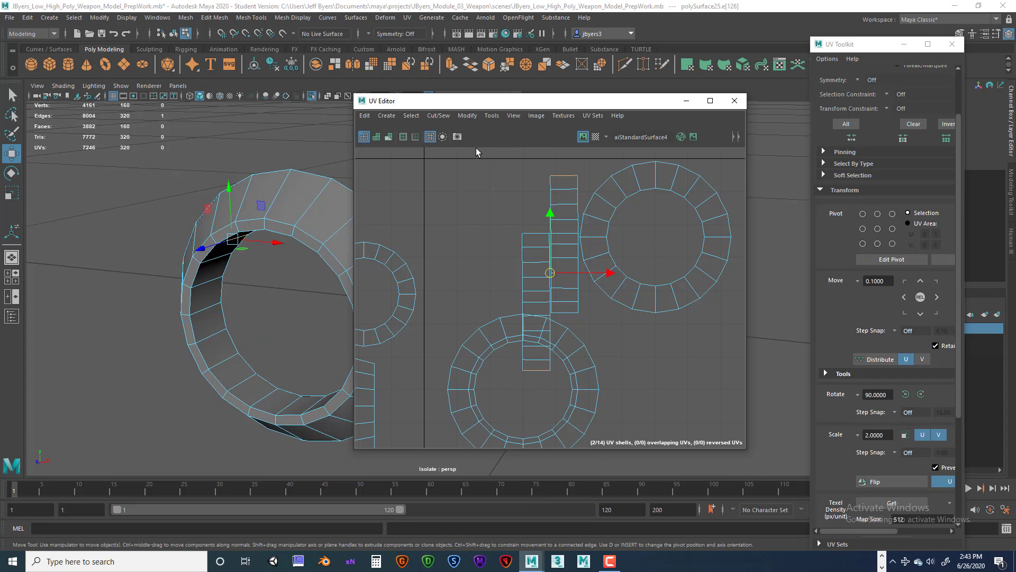
click(441, 117)
click(459, 217)
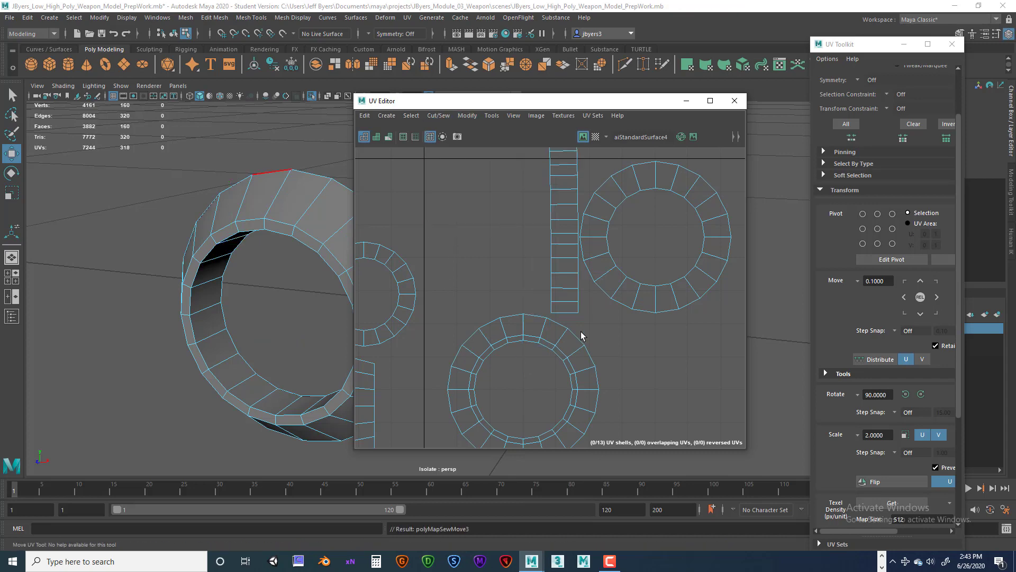
scroll(594, 292, down, 2)
alt+middle_drag(572, 277, 537, 316)
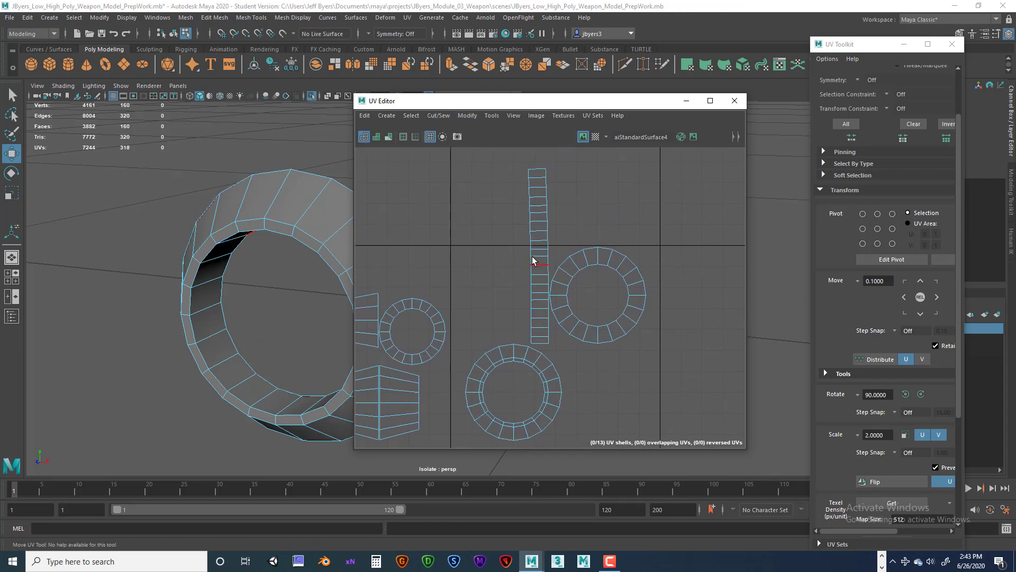
Step: Select the whole joined strip shell and unfold it
click(535, 255)
right_drag(540, 168, 493, 154)
click(531, 211)
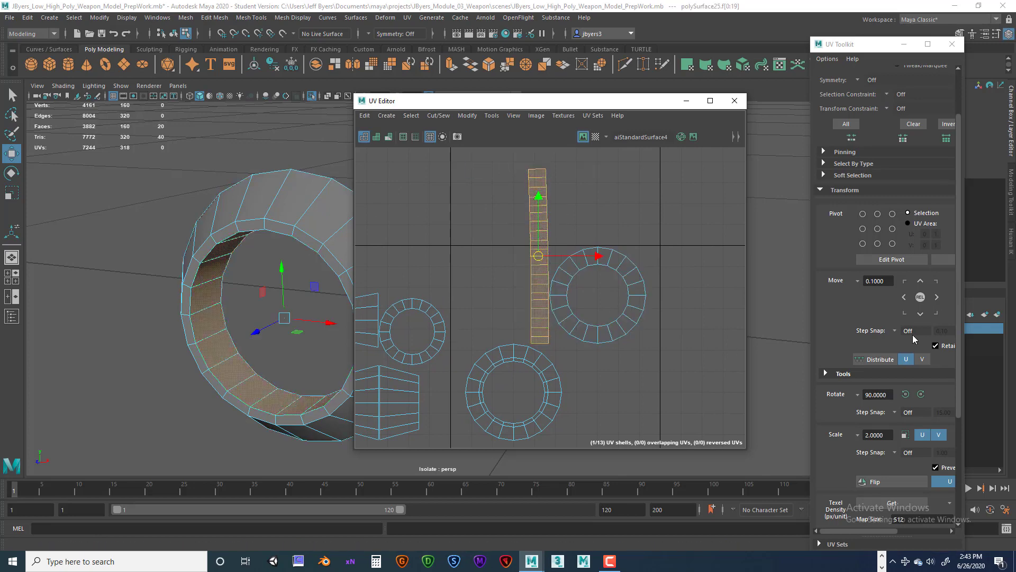
scroll(906, 334, down, 4)
scroll(900, 329, down, 1)
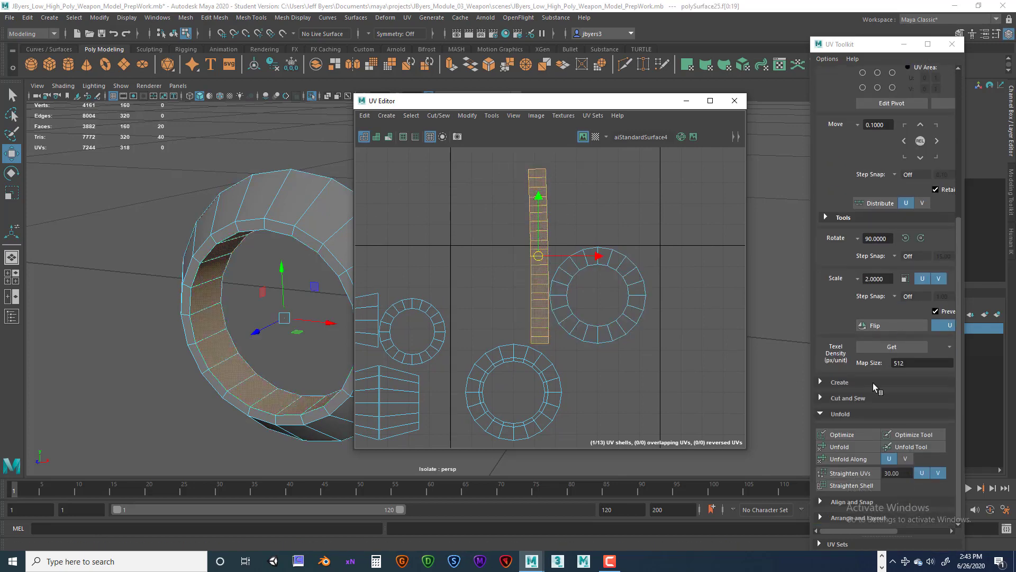
click(849, 446)
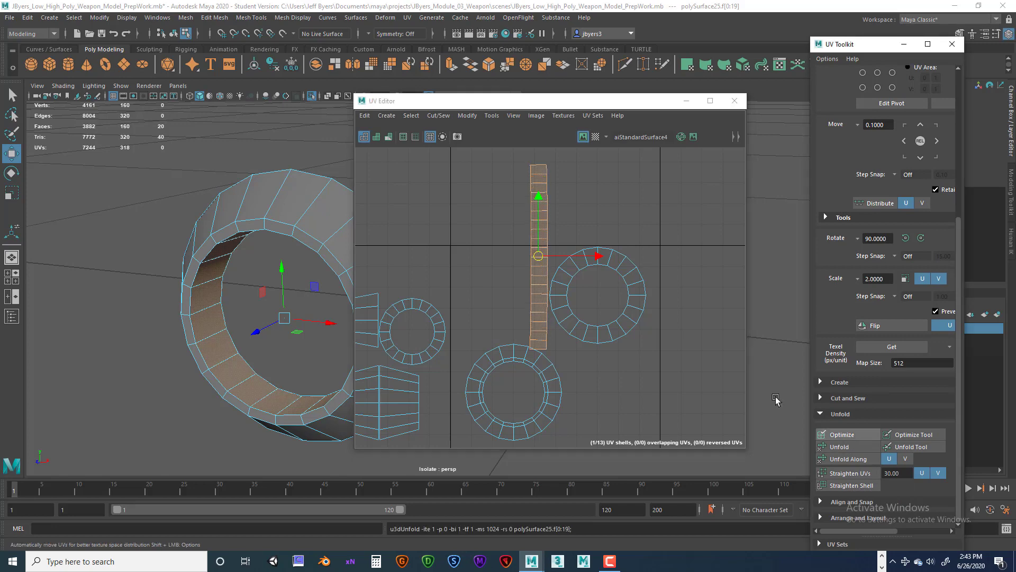
Step: Check the unfolded strip on the ring's inner wall for distortion with the checker map, then hide the map
click(596, 137)
mouse_move(339, 259)
alt+mouse_down()
mouse_move(342, 243)
mouse_move(334, 252)
alt+mouse_up()
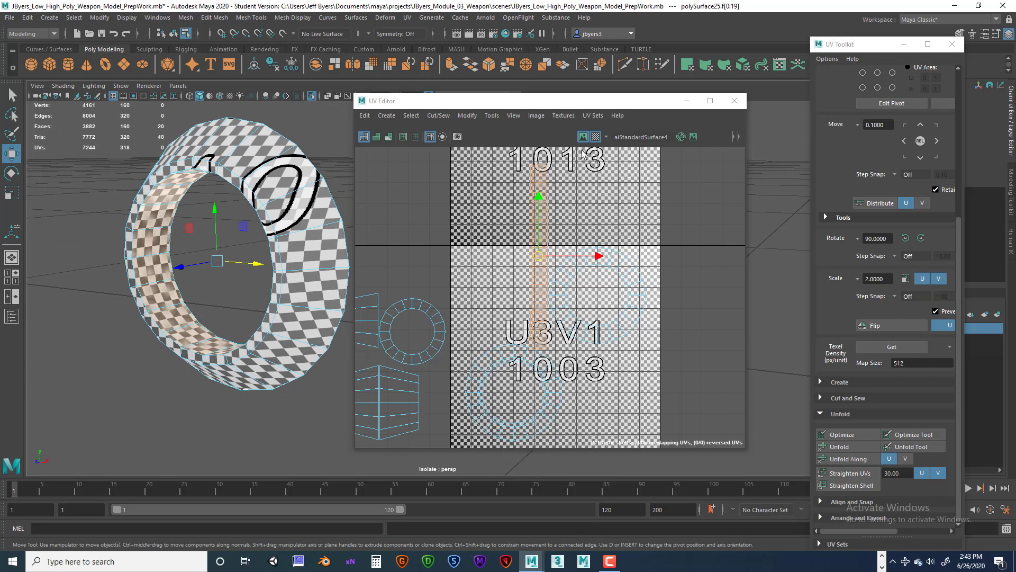
click(595, 136)
Step: Move the long strip shell inside the UV tile's right border, and shift the upper ring shell left, away from it
drag(544, 259, 653, 345)
scroll(651, 326, down, 1)
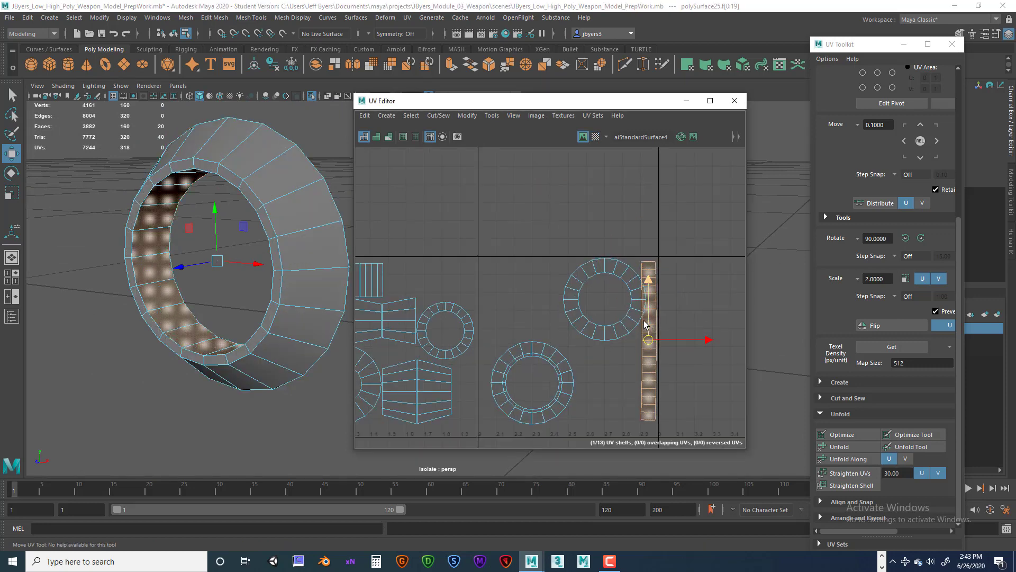
alt+middle_drag(639, 325, 620, 294)
drag(631, 313, 629, 324)
click(580, 245)
drag(585, 267, 535, 268)
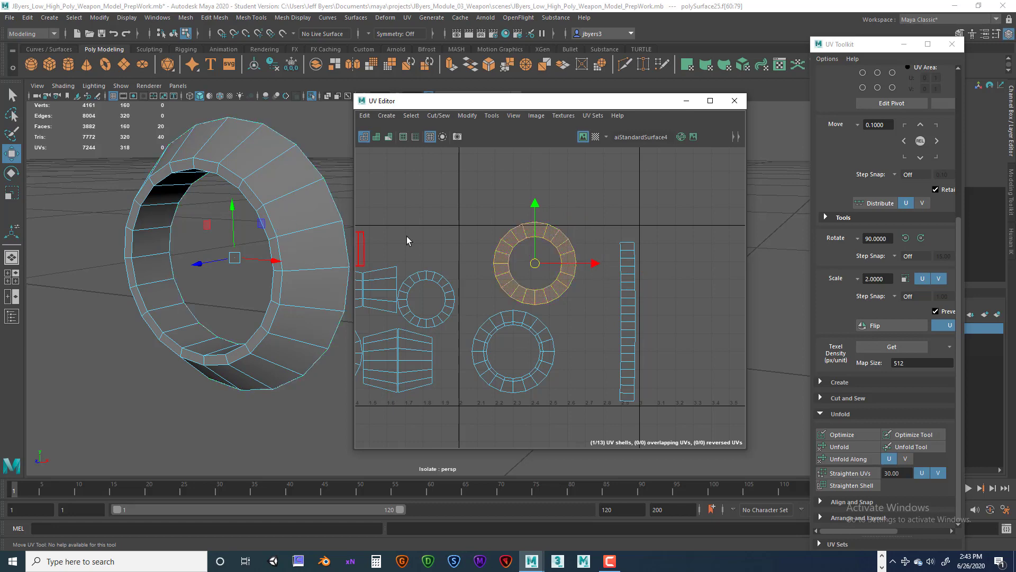
Step: Show the checker map and unfold, optimize, and unfold again the upper ring shell
click(595, 137)
click(448, 249)
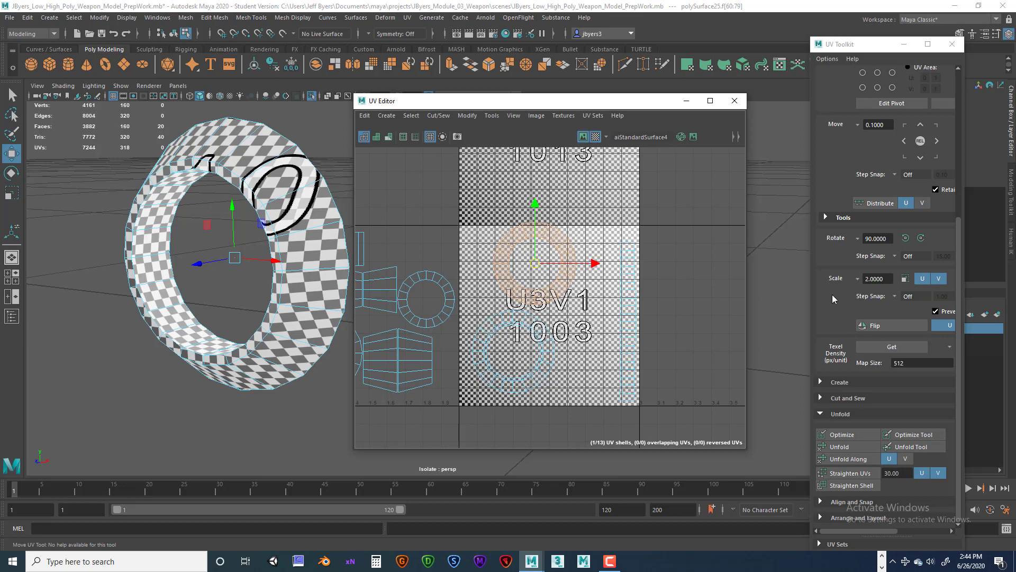
click(850, 446)
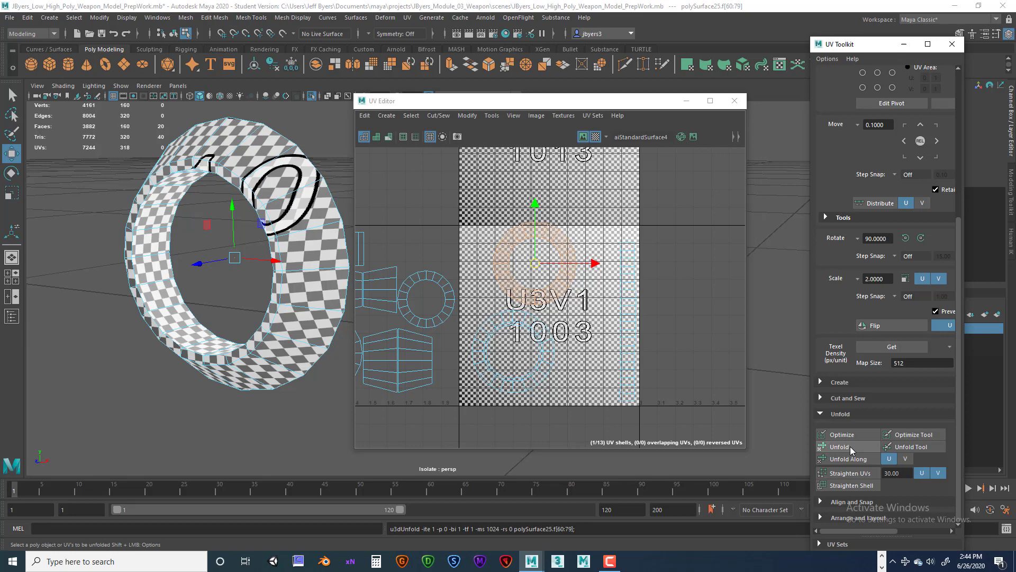
click(852, 434)
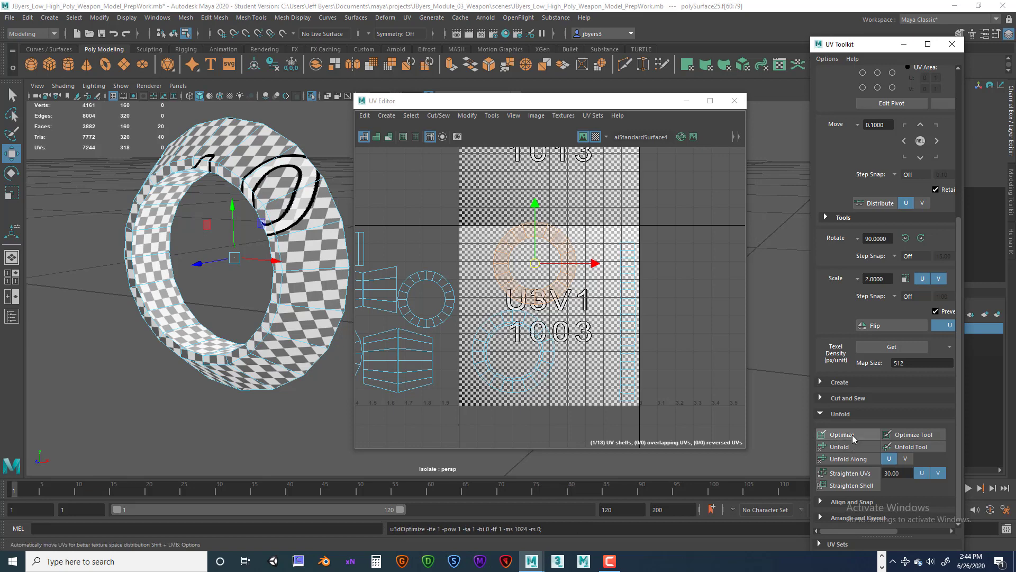
click(849, 447)
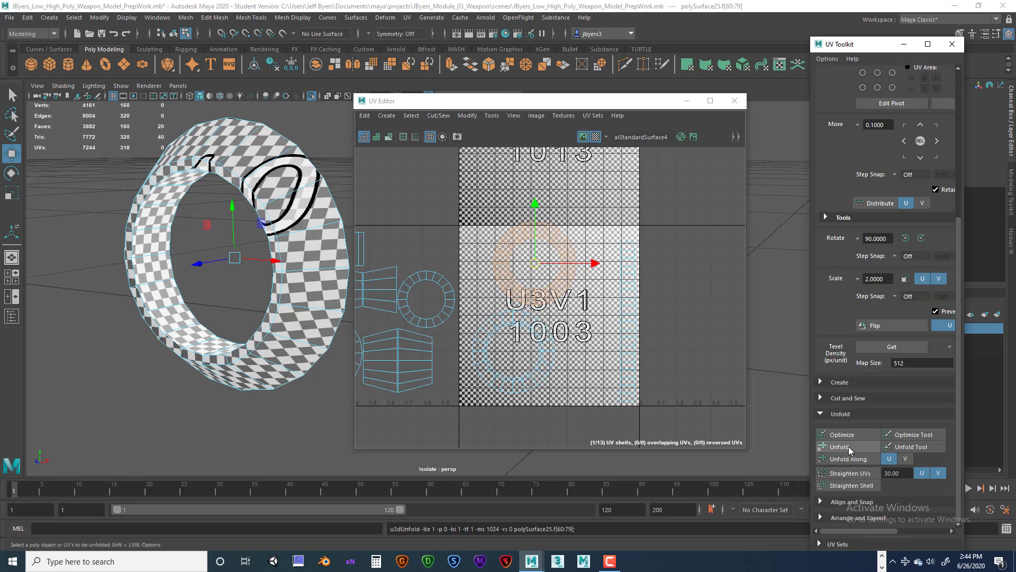
Step: Examine the upper ring shell's checker pattern for distortion on the model and in the UV Editor, then hide the map
click(280, 240)
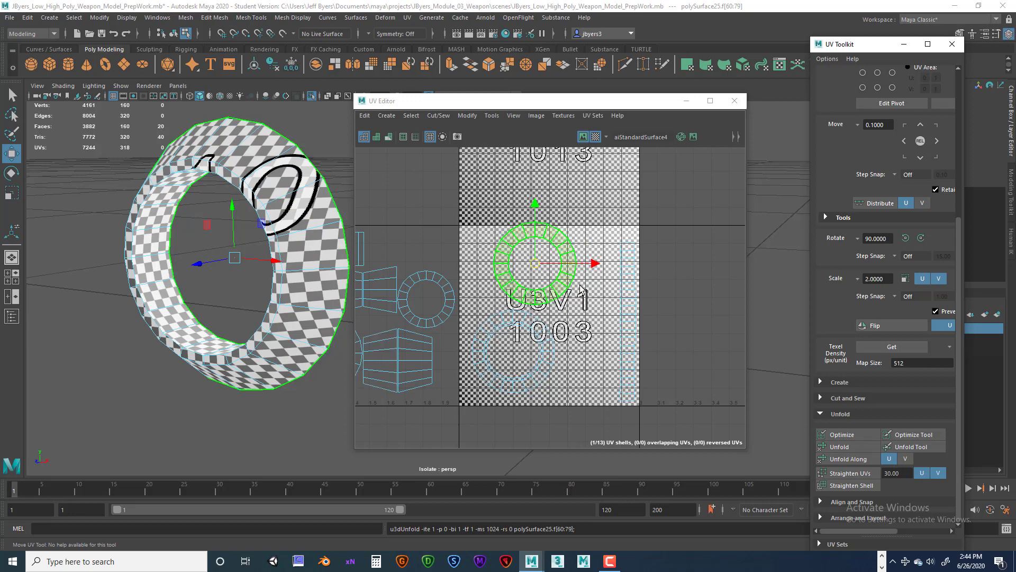
click(658, 334)
click(549, 294)
alt+middle_drag(570, 250, 570, 224)
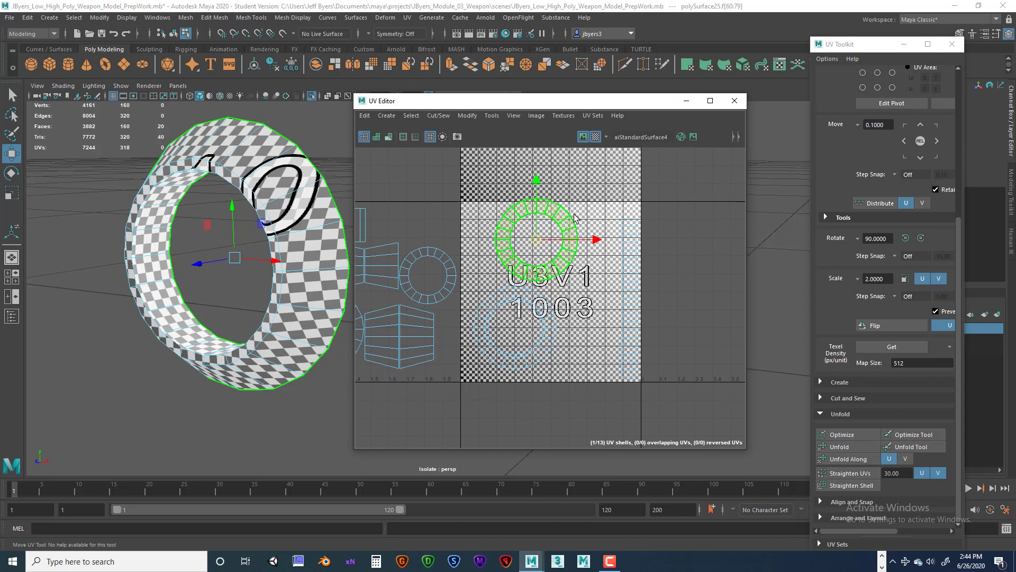
scroll(577, 214, up, 3)
click(578, 217)
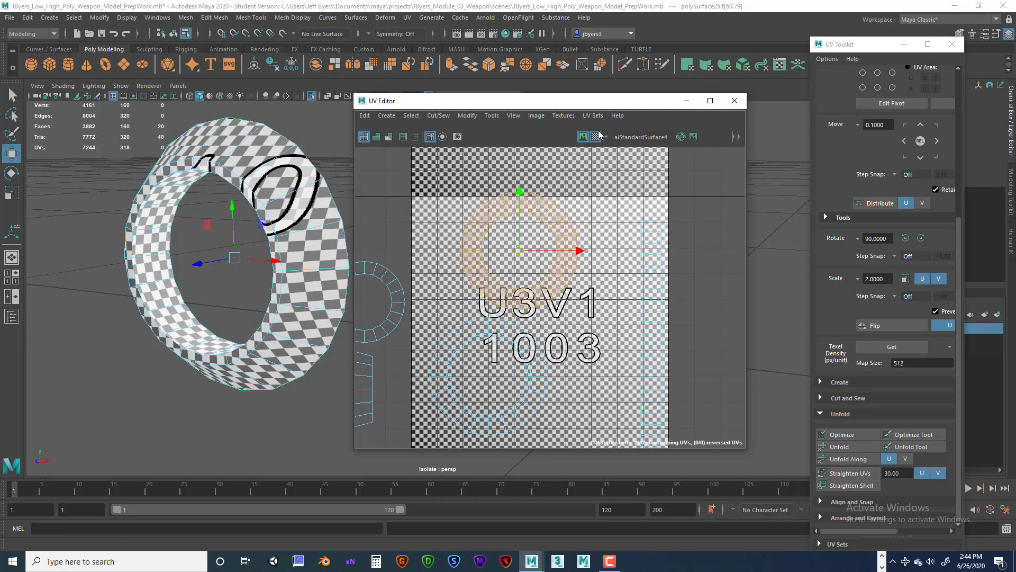
click(598, 135)
Step: Select the radial edge at the top of the upper ring shell in the UV Editor
click(570, 209)
alt+middle_drag(570, 209, 574, 227)
mouse_move(562, 218)
right_down()
mouse_move(564, 192)
mouse_move(608, 217)
mouse_move(577, 211)
right_up()
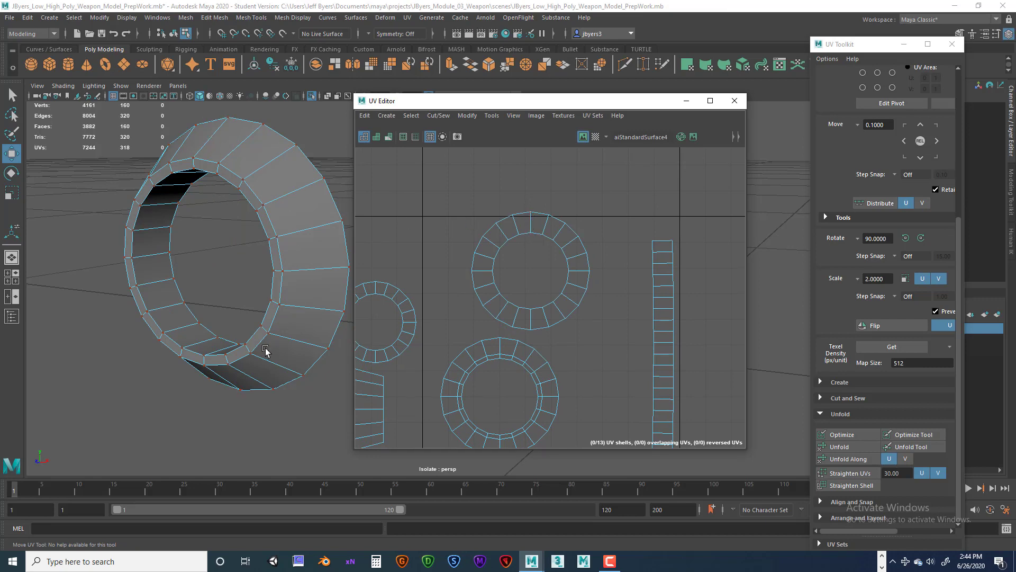
click(535, 226)
right_click(535, 227)
click(538, 197)
click(532, 222)
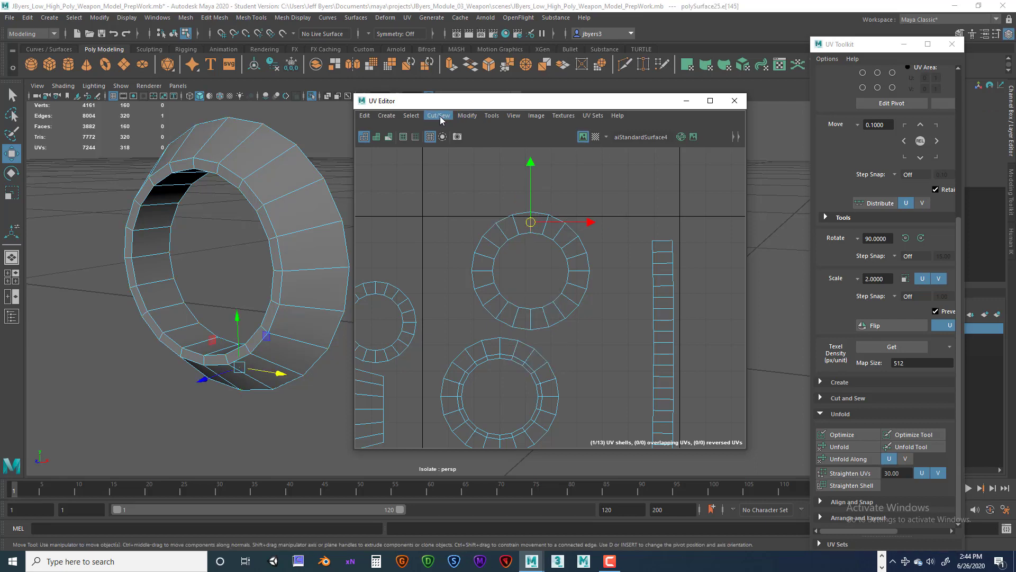
Step: Examine the large ring from its front and back sides to locate the selected edge on the model
alt+drag(241, 351, 264, 297)
alt+middle_drag(283, 238, 244, 298)
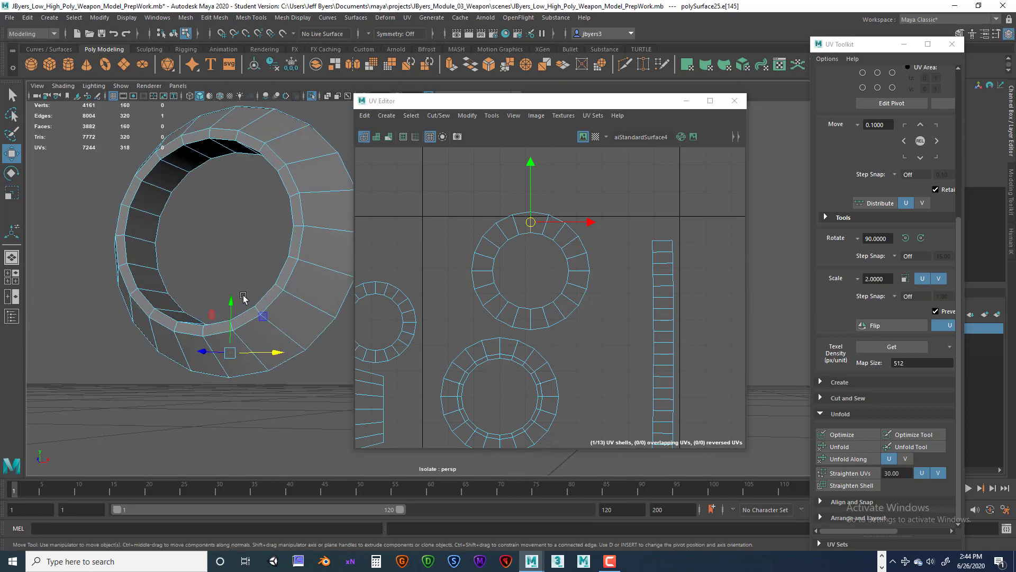
alt+drag(244, 298, 219, 245)
alt+right_drag(216, 277, 178, 285)
alt+right_drag(254, 312, 171, 316)
alt+drag(171, 316, 188, 335)
alt+right_drag(188, 336, 192, 338)
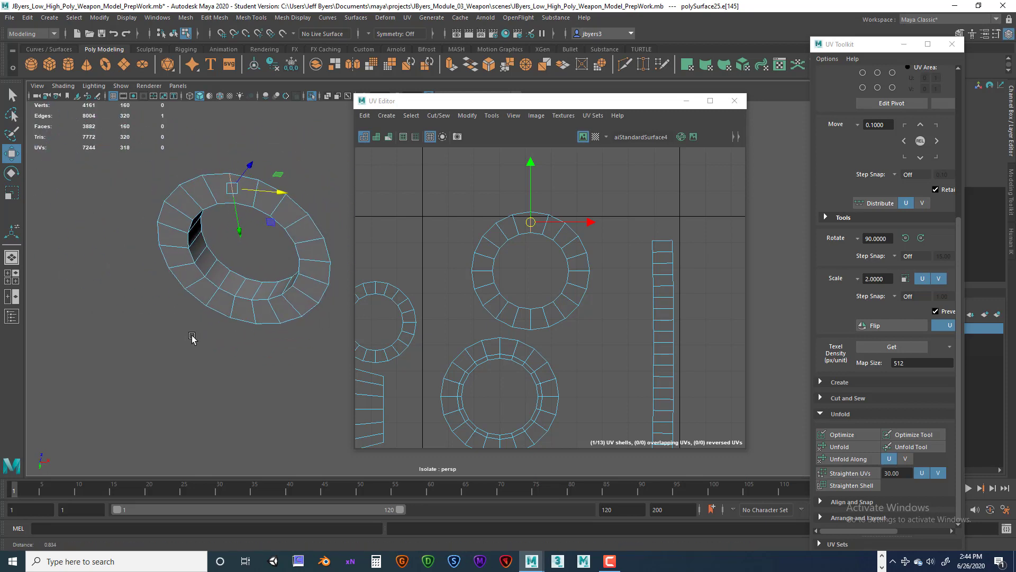
alt+drag(192, 339, 235, 353)
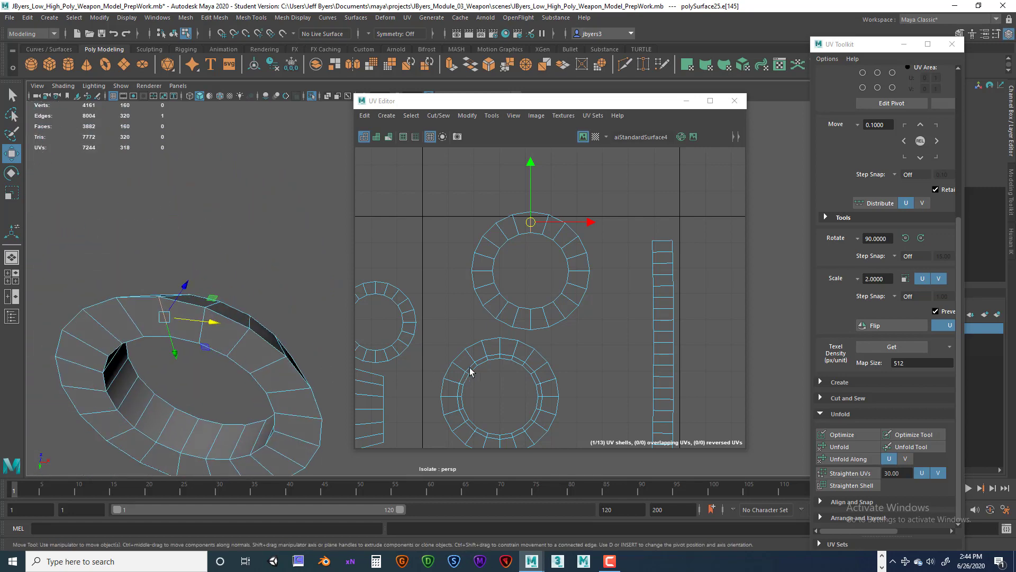
Step: Select single faces on the lower and upper ring shells to compare where each lies on the model
right_click(491, 359)
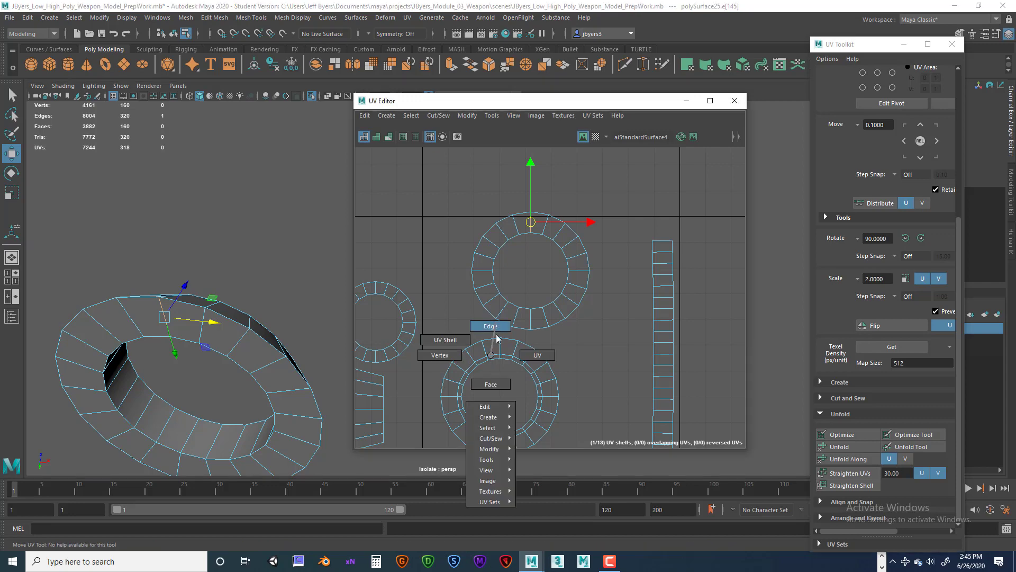
click(491, 385)
click(502, 351)
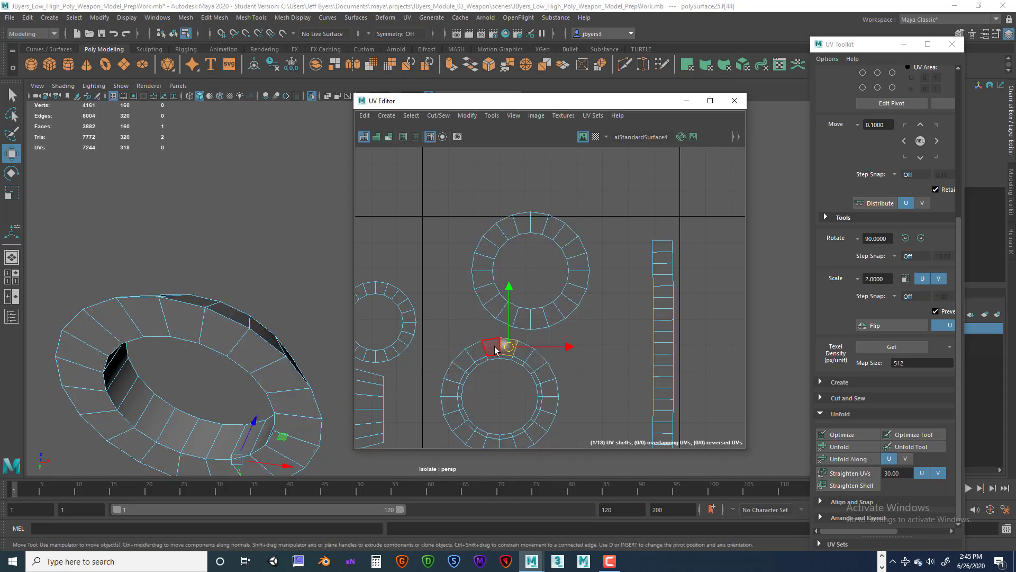
click(533, 322)
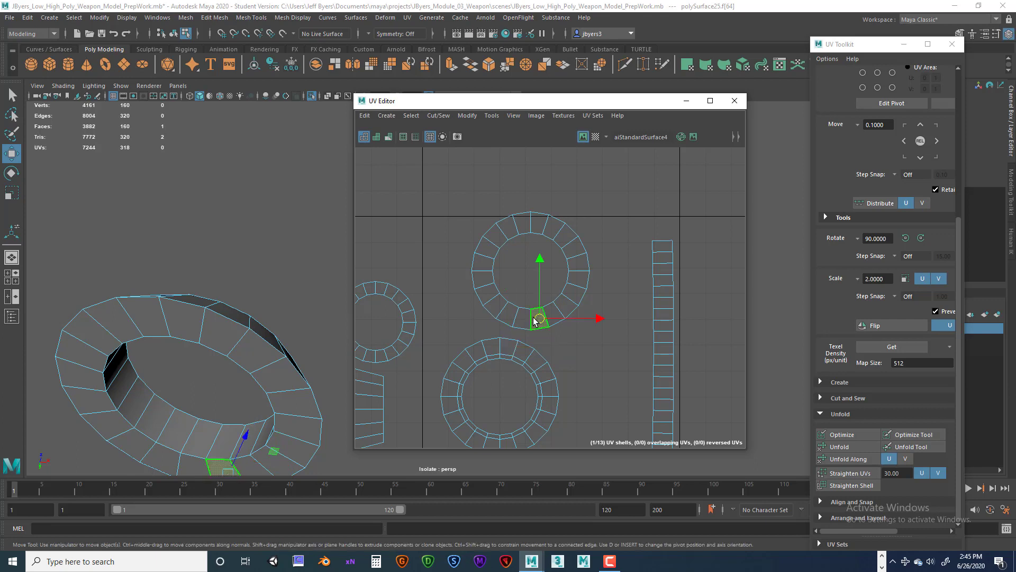
alt+middle_drag(494, 359, 508, 331)
click(506, 334)
Step: Select the entire lower ring UV shell and frame its faces on the model for inspection
right_click(527, 349)
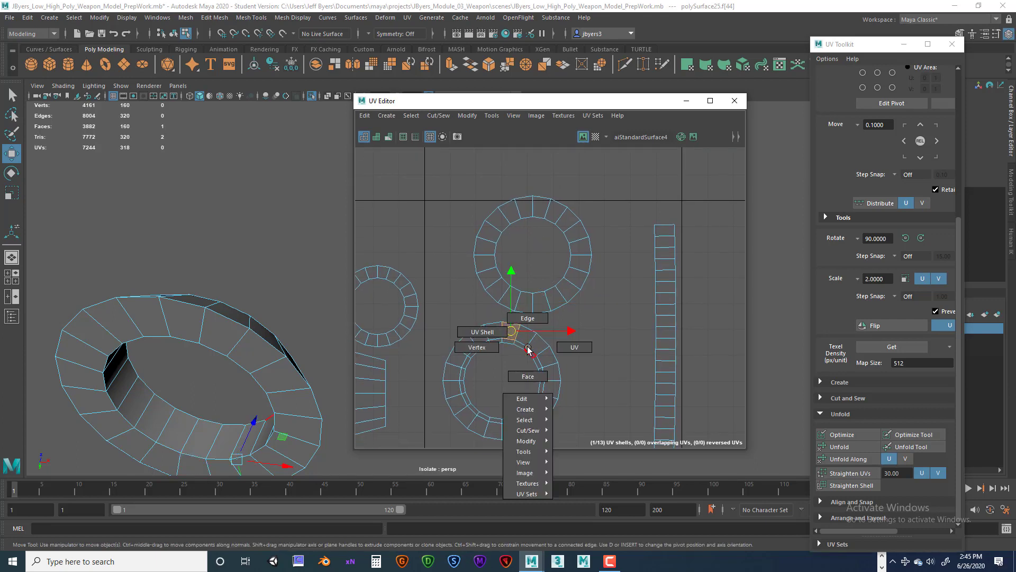
right_drag(530, 398, 484, 332)
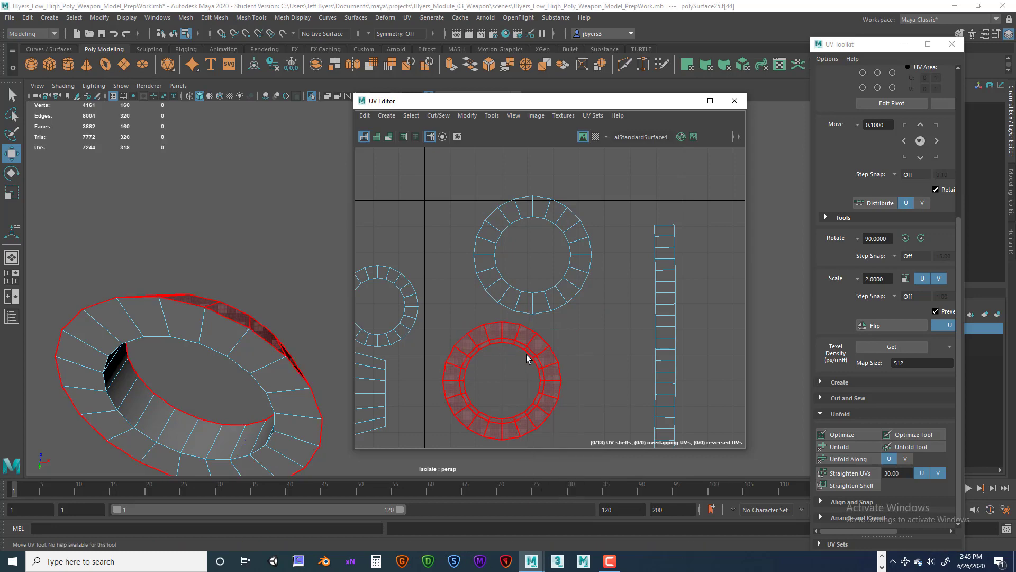
scroll(307, 275, up, 3)
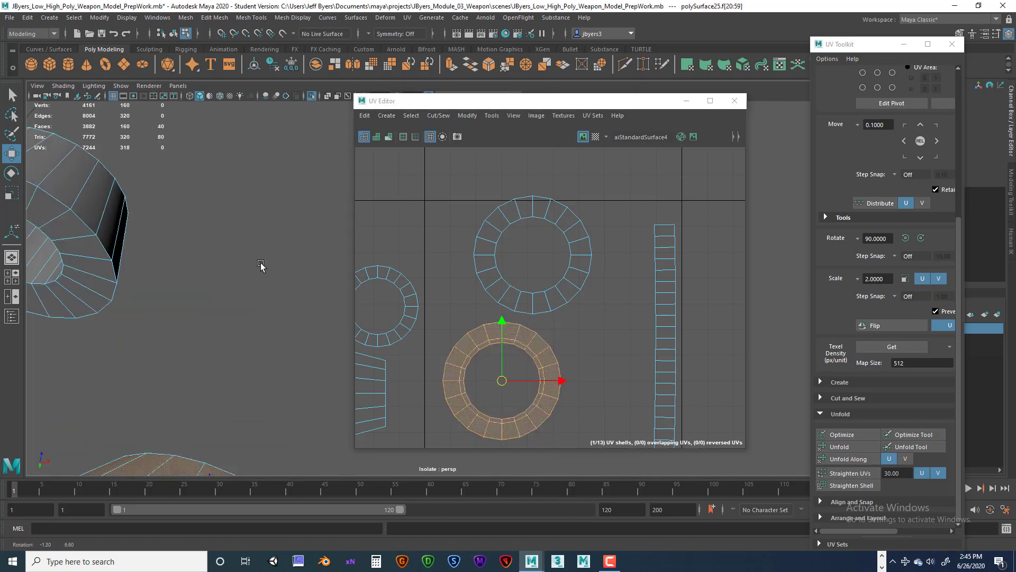
scroll(288, 254, up, 3)
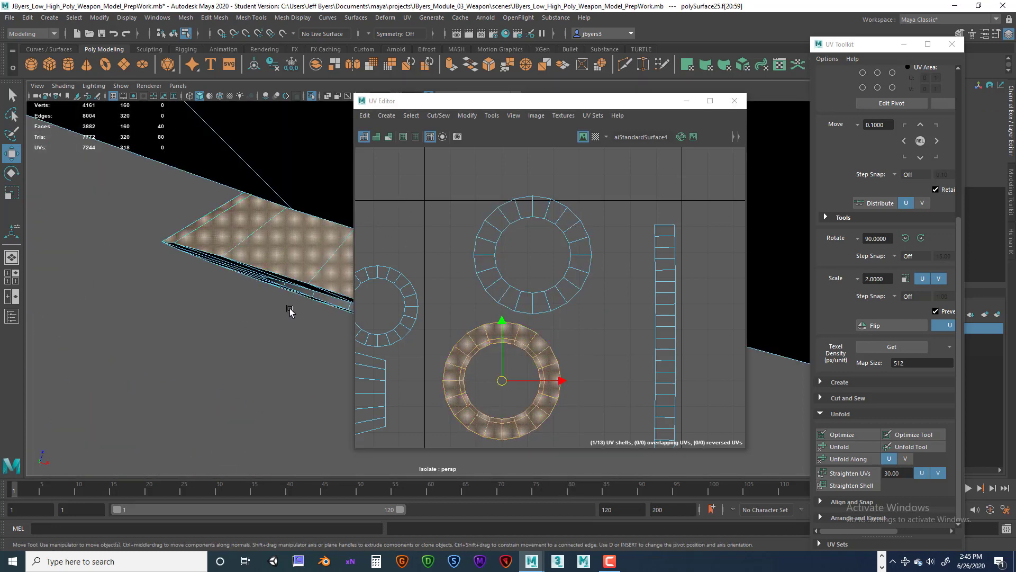
alt+drag(290, 311, 249, 311)
scroll(248, 311, up, 8)
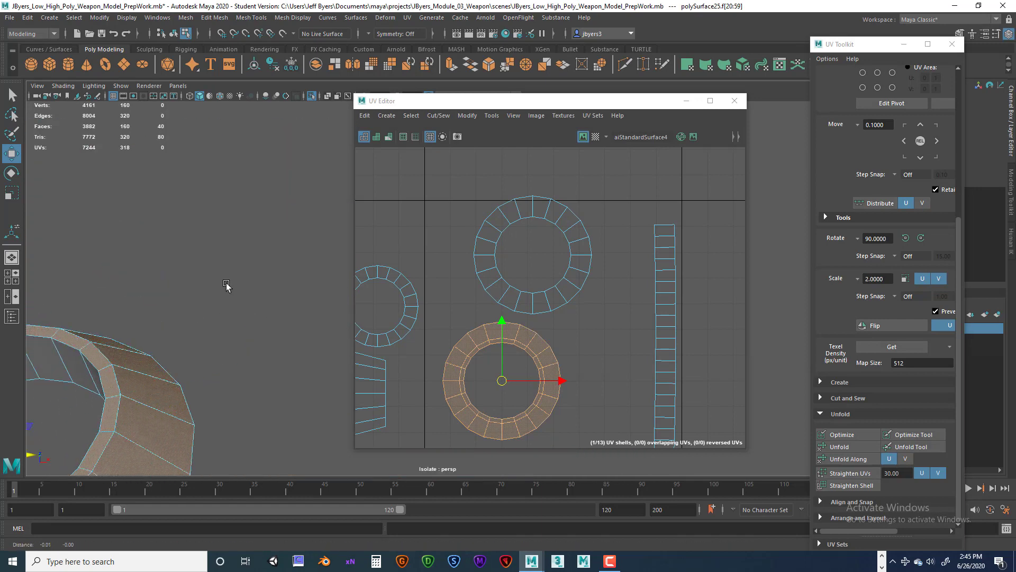
key(f)
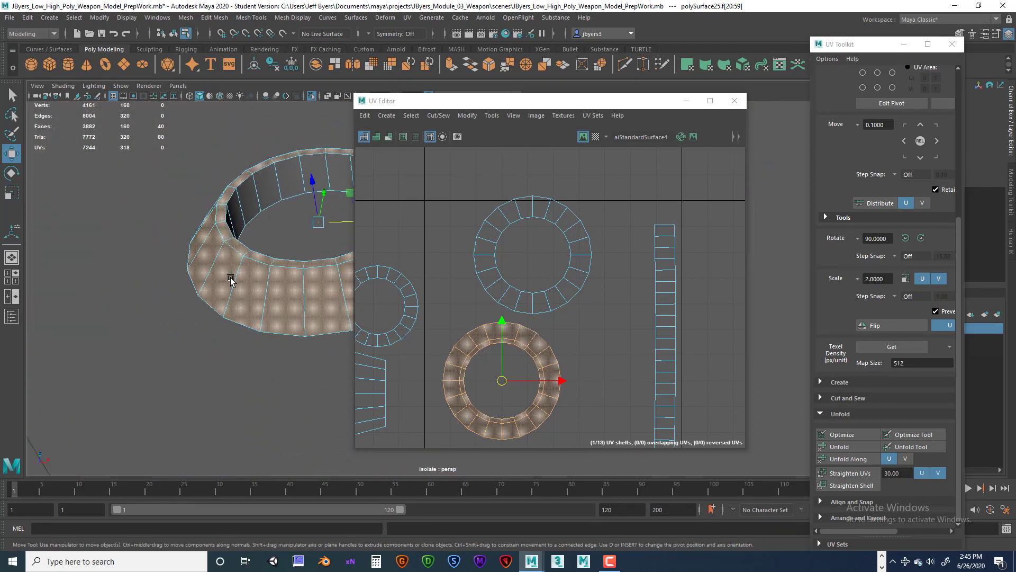
Step: Unfold the large ring's lower UV shell with the checker map shown and inspect the pattern on the model
click(596, 137)
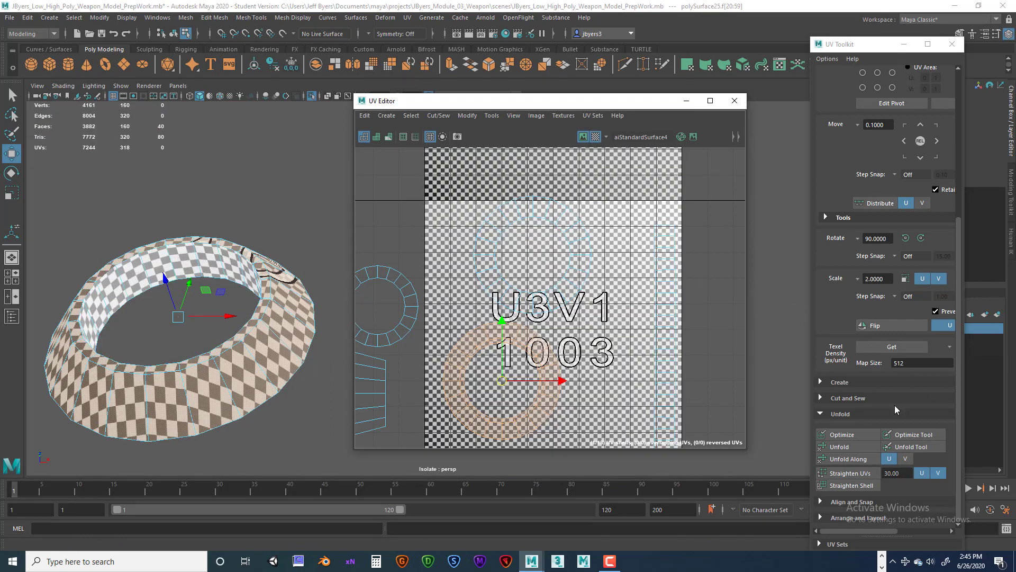
click(840, 446)
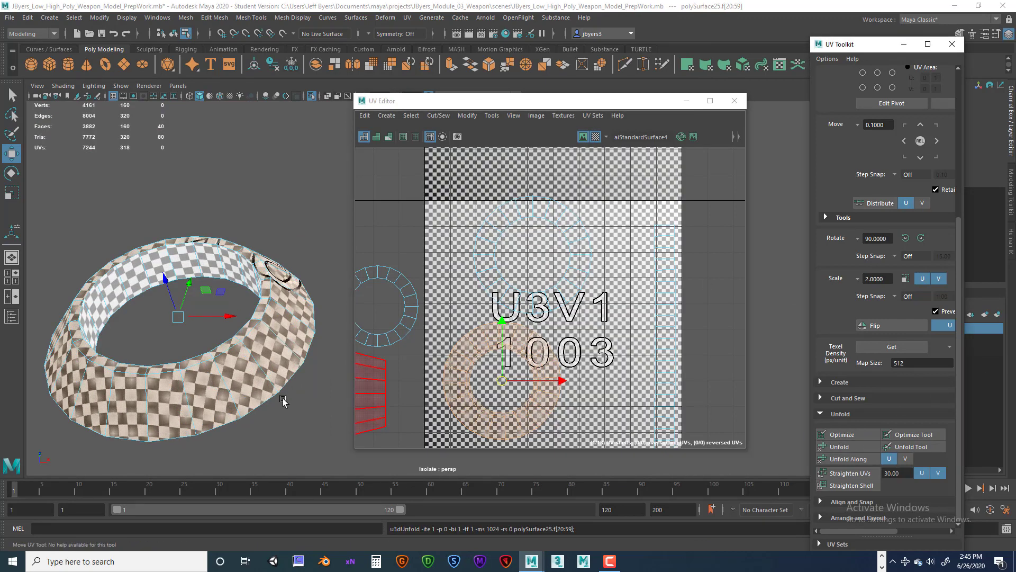
alt+drag(275, 373, 286, 409)
alt+middle_drag(151, 242, 241, 375)
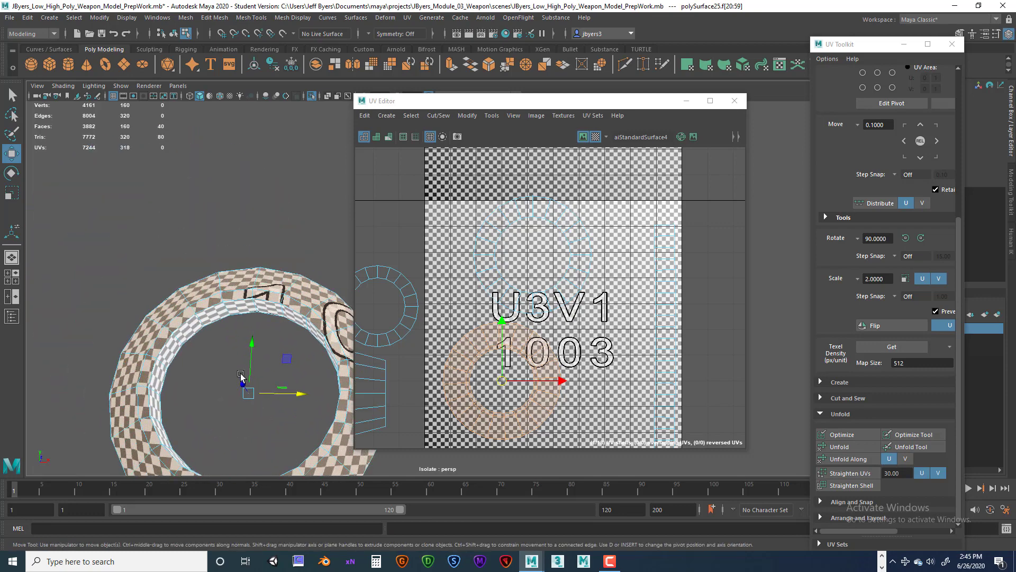
alt+drag(241, 376, 238, 279)
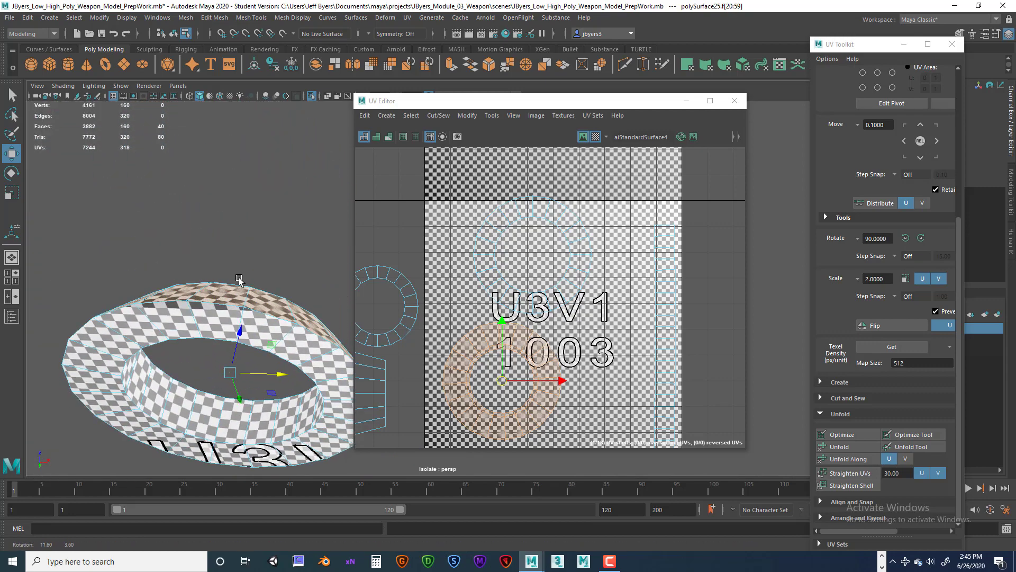
Step: Switch the large ring to face selection, hide the checker map and narrow the UV Editor to widen the model view
click(240, 279)
right_click(263, 329)
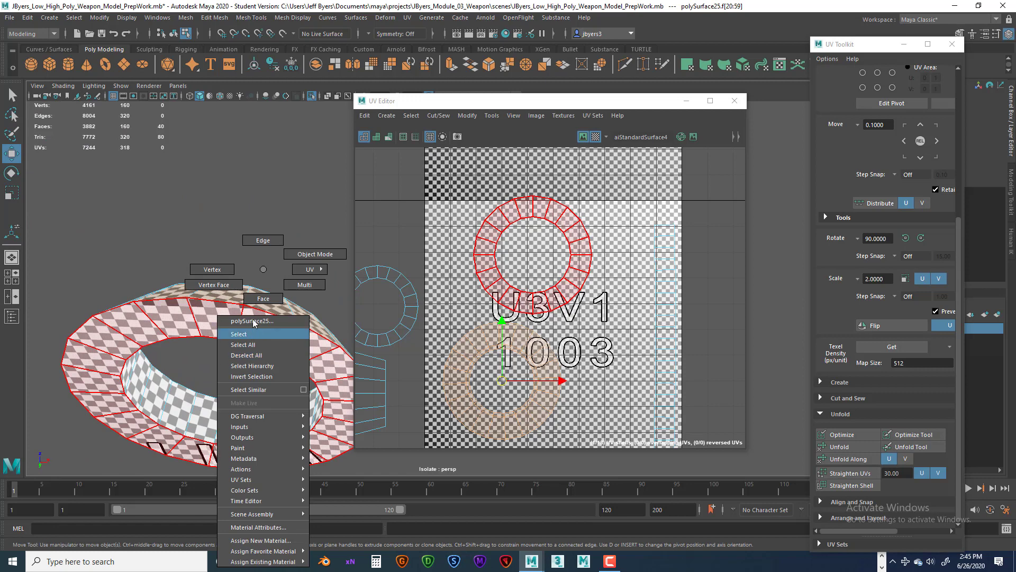
right_drag(254, 323, 263, 297)
click(250, 345)
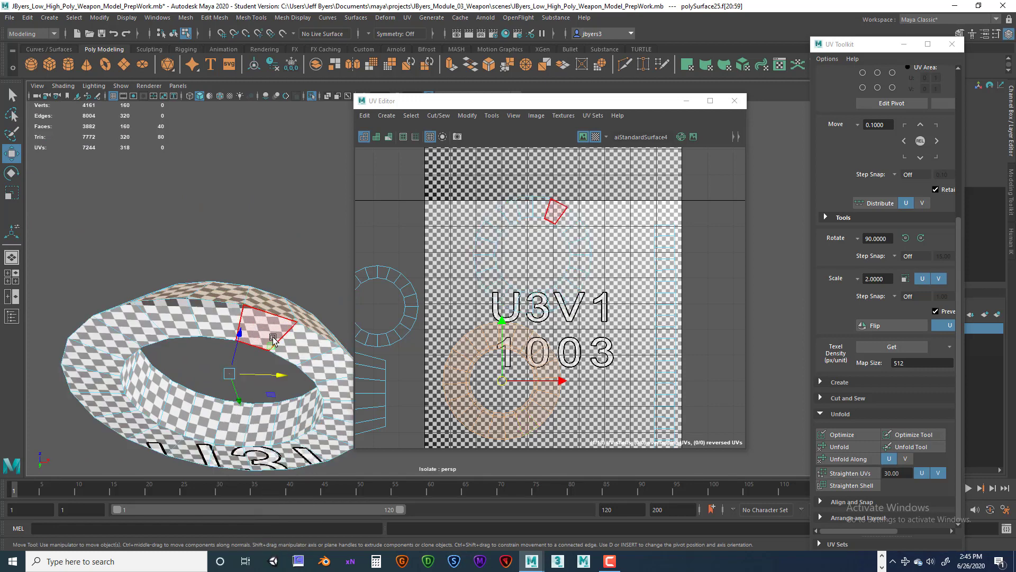
click(596, 138)
drag(354, 279, 426, 277)
Step: Delete three adjacent faces from the flat back side of the large ring
alt+drag(318, 332, 335, 260)
right_drag(336, 260, 335, 260)
click(335, 259)
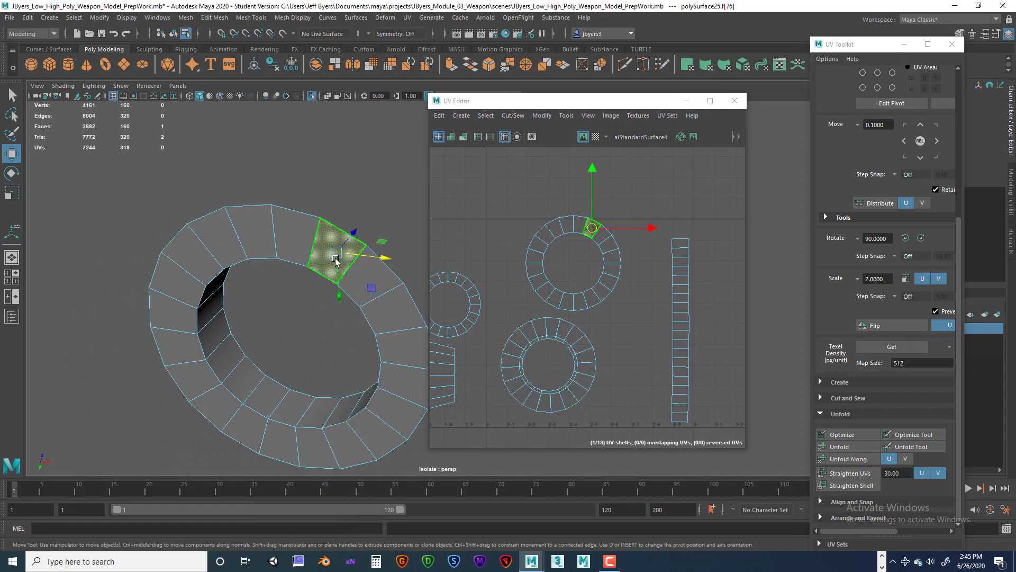
key(Delete)
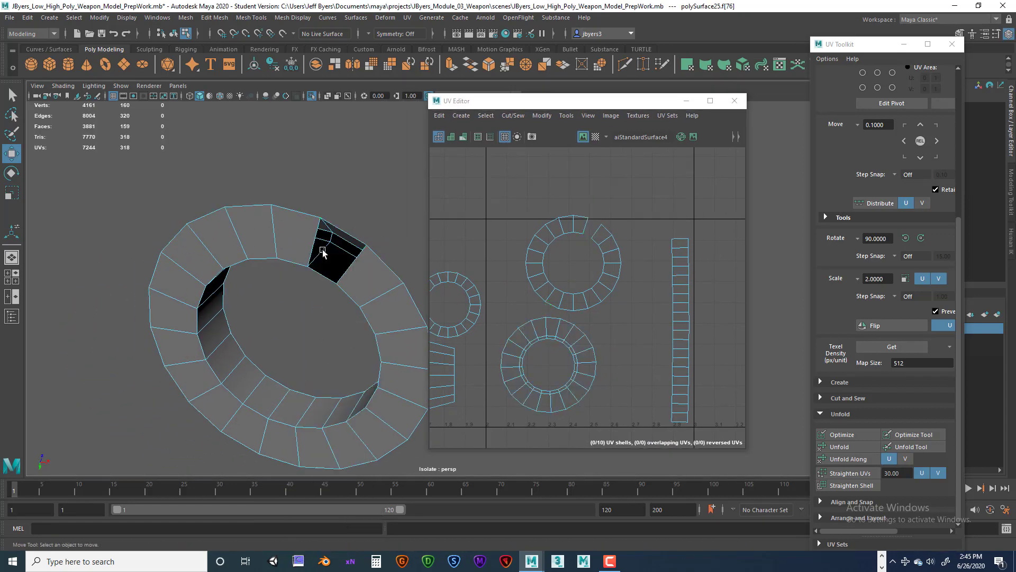
click(294, 239)
key(Delete)
click(269, 242)
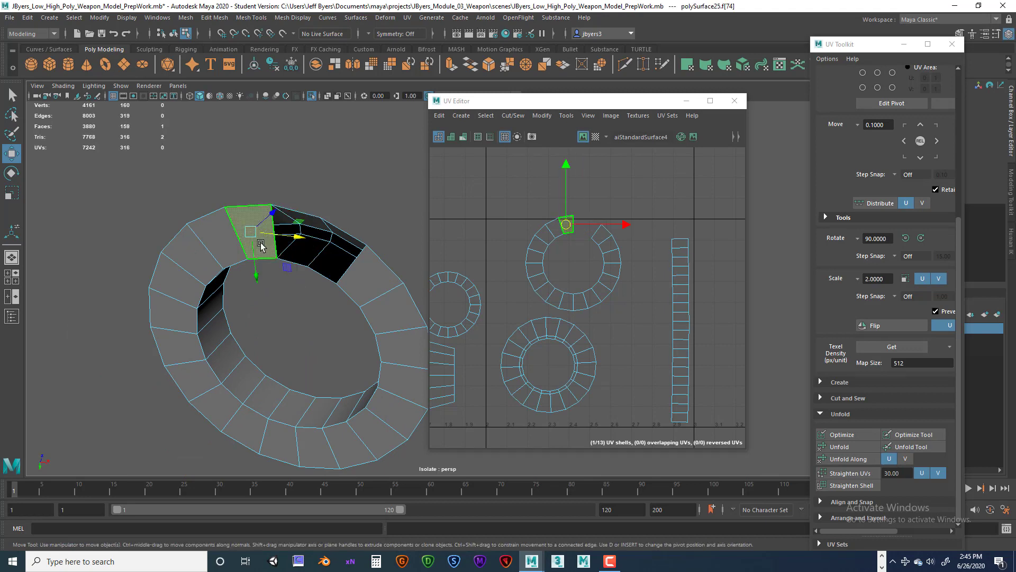
key(Delete)
Step: Delete all remaining faces on the large ring's flat back side, selecting them with the Paint Selection Tool
click(12, 114)
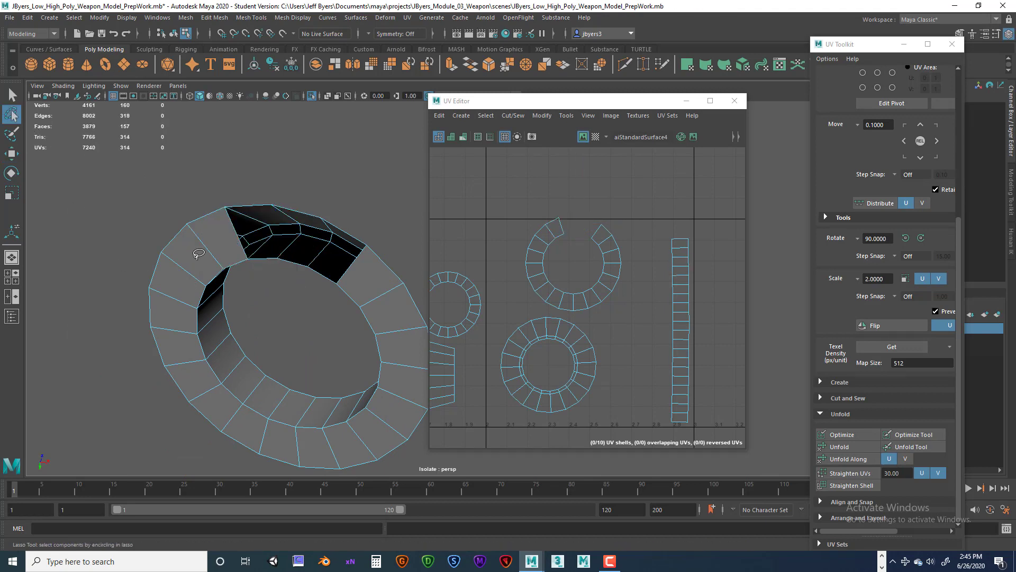
click(9, 137)
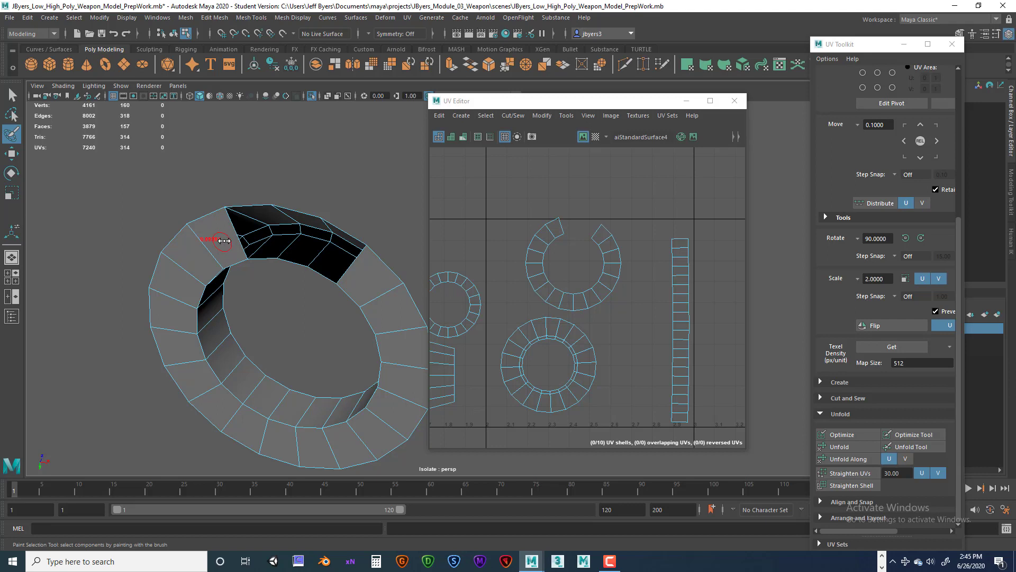
mouse_move(231, 237)
mouse_down()
mouse_move(201, 256)
mouse_move(181, 317)
mouse_move(211, 384)
mouse_move(312, 436)
mouse_move(370, 415)
mouse_move(398, 379)
mouse_move(380, 429)
mouse_up()
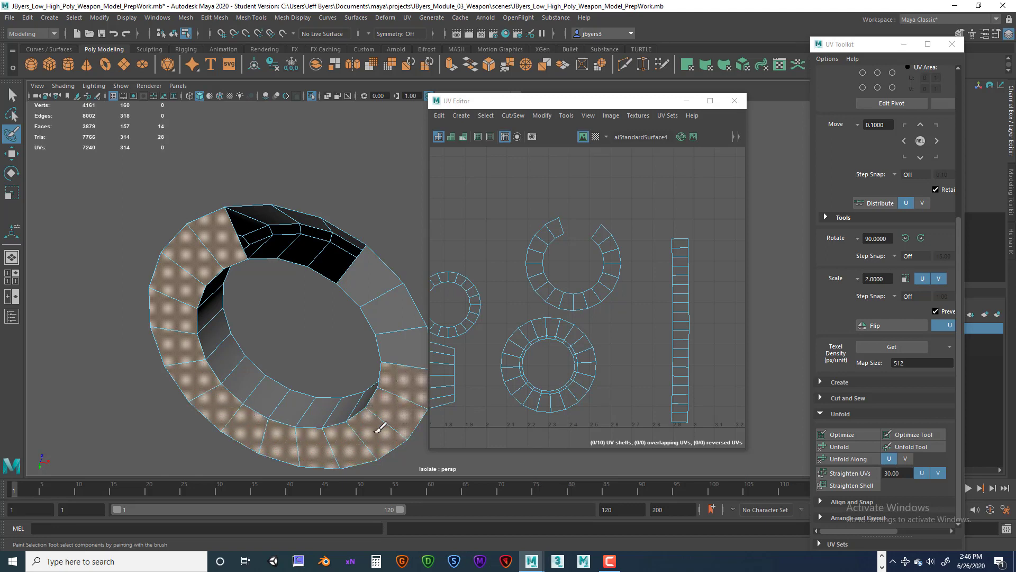
drag(404, 360, 363, 267)
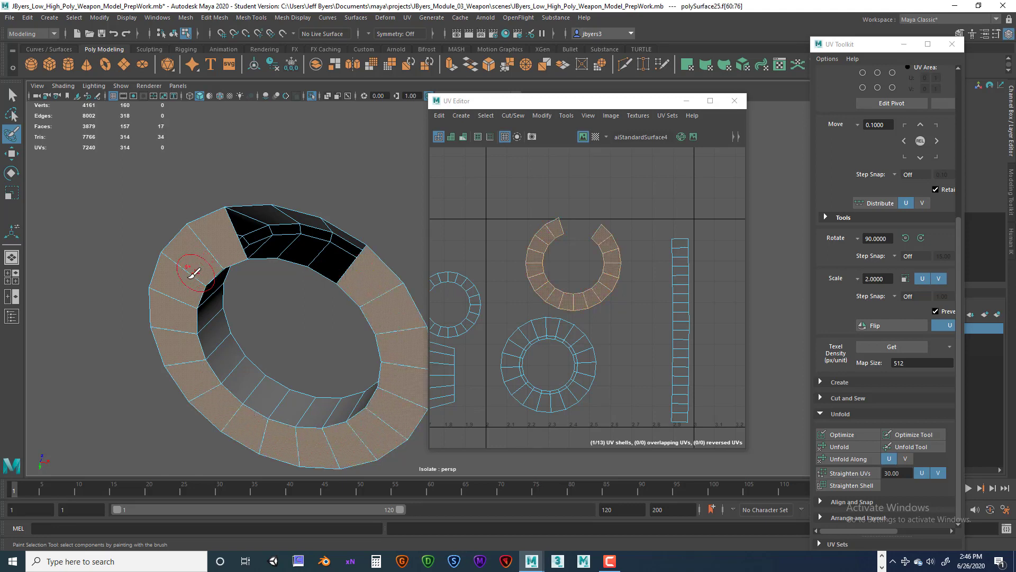
mouse_move(196, 270)
alt+mouse_down()
mouse_move(173, 308)
mouse_move(283, 317)
mouse_move(310, 307)
alt+mouse_up()
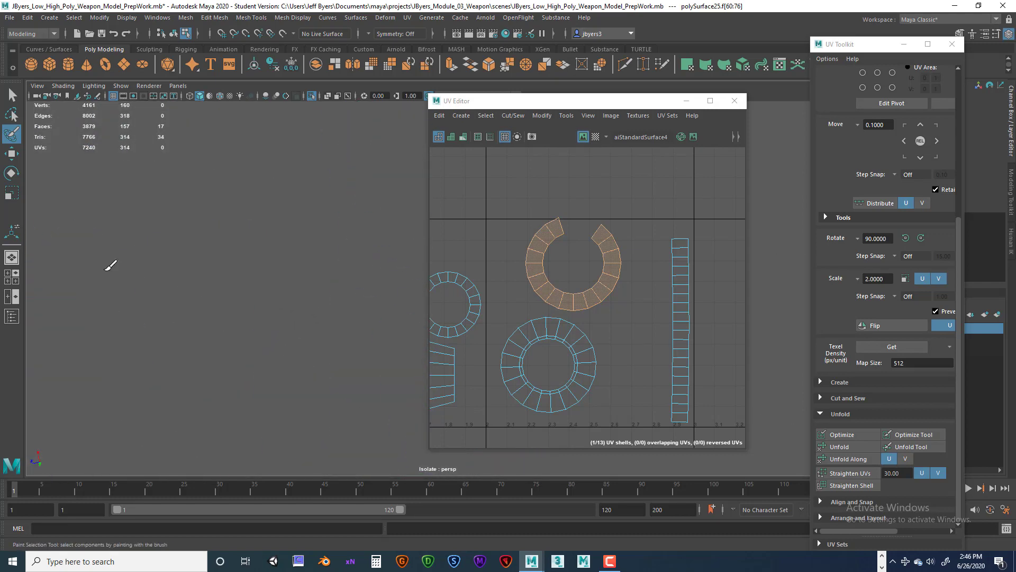
key(super)
text(f)
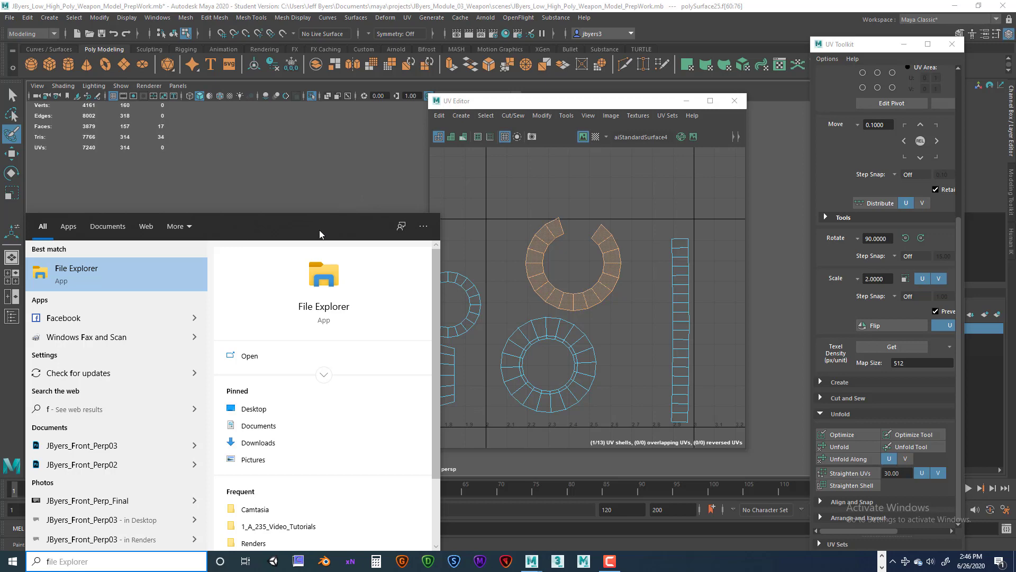
key(BackSpace)
key(Escape)
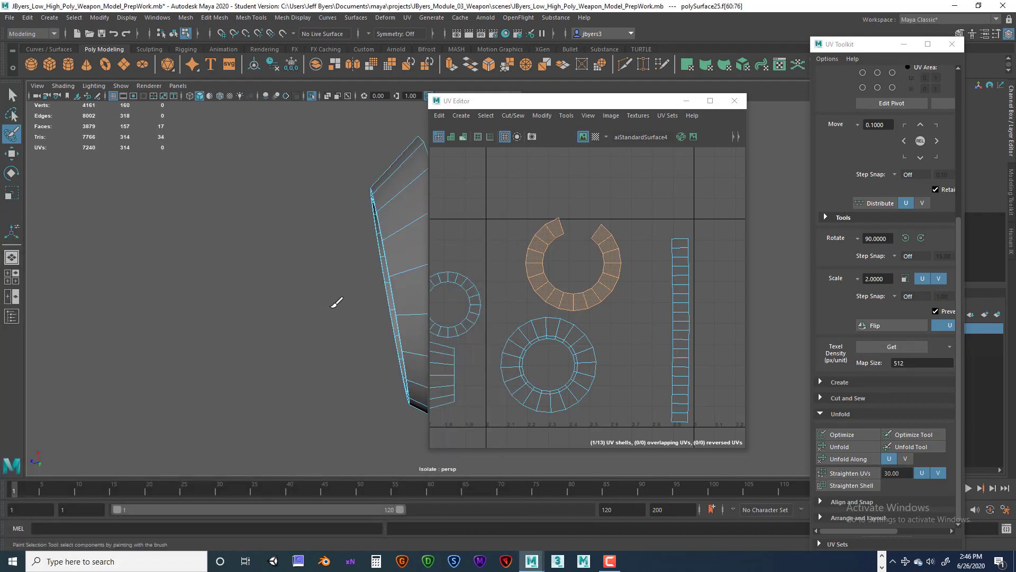
alt+drag(337, 302, 316, 264)
scroll(316, 275, down, 5)
alt+drag(291, 311, 271, 298)
alt+middle_drag(271, 297, 90, 297)
scroll(192, 298, up, 3)
scroll(181, 308, down, 3)
mouse_move(231, 303)
alt+mouse_down()
mouse_move(106, 300)
mouse_move(154, 320)
mouse_move(178, 314)
alt+mouse_up()
key(Delete)
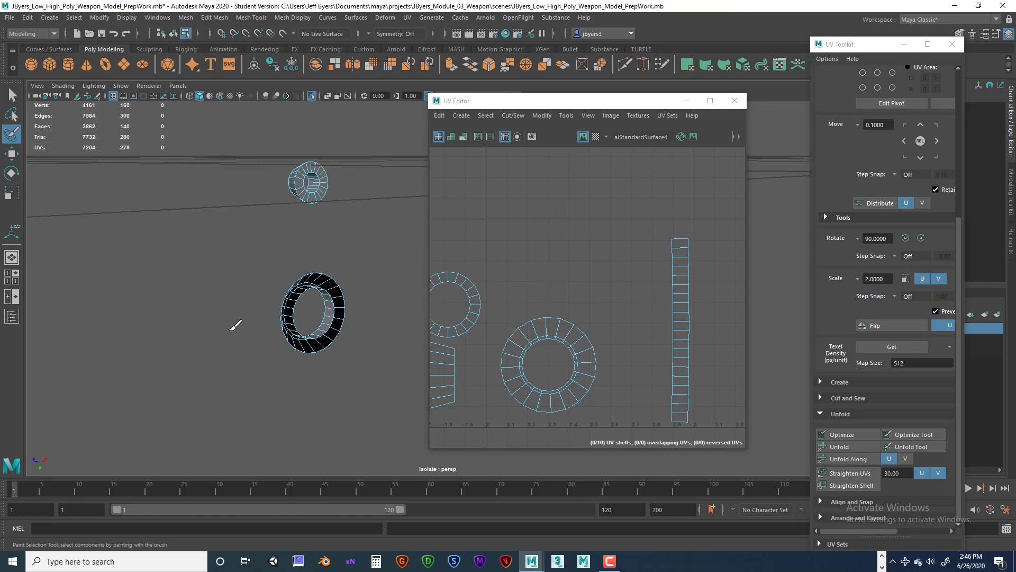
Step: Paint-select all the faces on the small ring's wide flat back side and delete them
alt+middle_drag(312, 182, 249, 313)
scroll(290, 257, up, 4)
scroll(262, 258, down, 4)
alt+right_drag(291, 297, 338, 288)
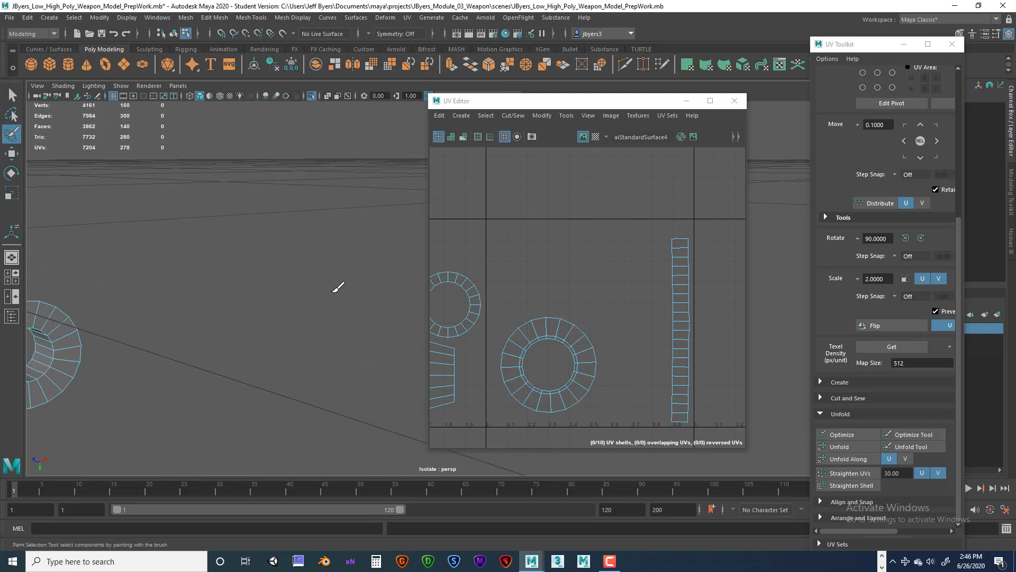
alt+middle_drag(66, 320, 293, 249)
alt+right_drag(248, 280, 320, 282)
alt+middle_drag(182, 265, 351, 320)
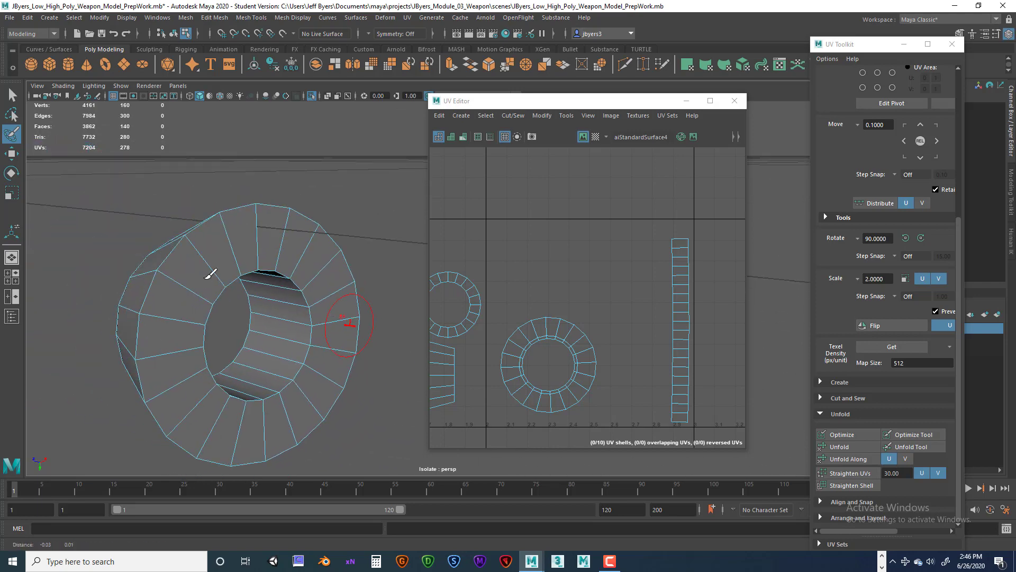
key(super)
key(Escape)
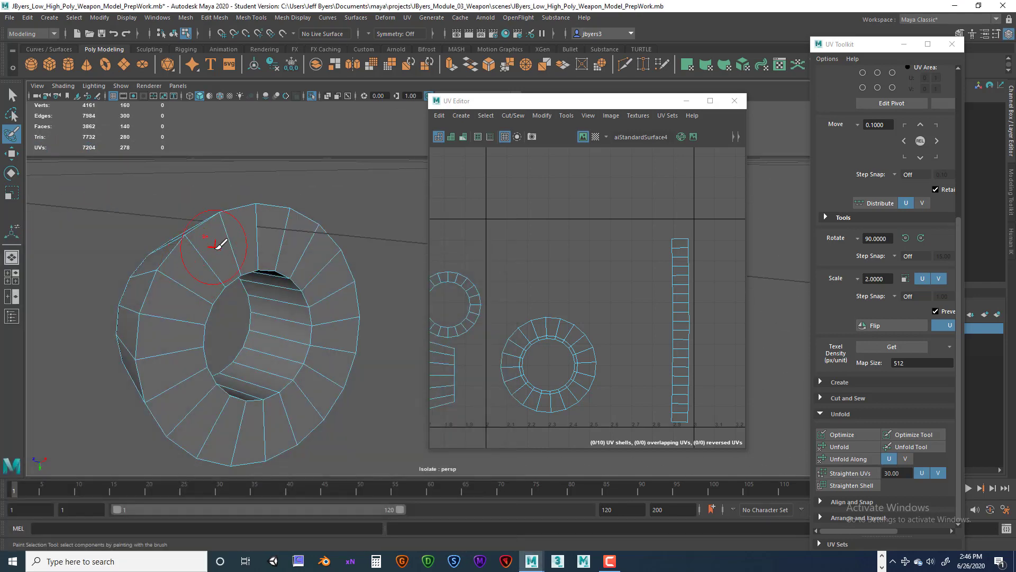
mouse_move(216, 249)
mouse_down()
mouse_move(294, 234)
mouse_move(327, 284)
mouse_move(318, 384)
mouse_move(238, 434)
mouse_move(178, 341)
mouse_move(238, 268)
mouse_move(203, 276)
mouse_up()
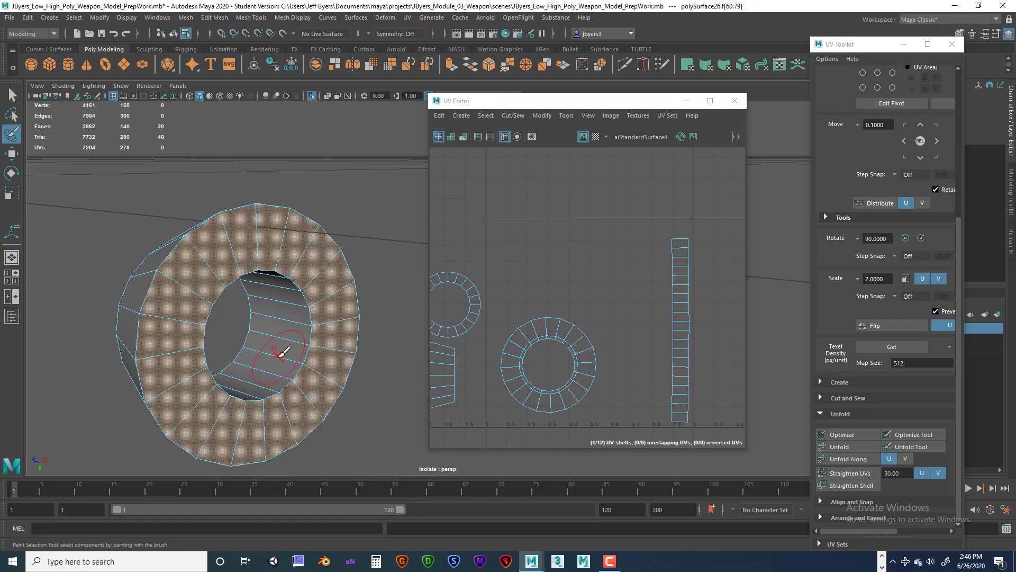
key(q)
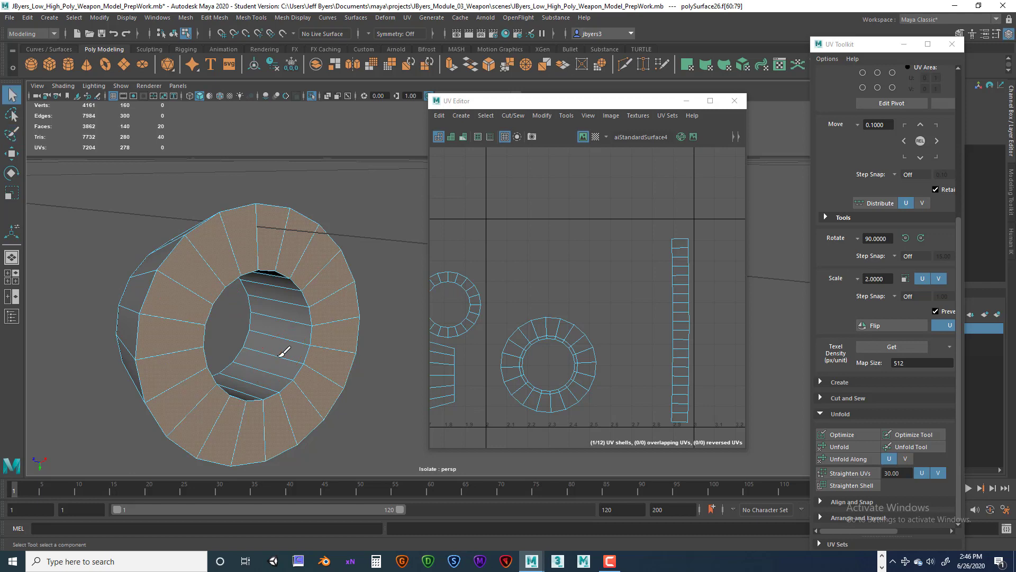
key(f)
alt+drag(296, 352, 361, 319)
alt+middle_drag(361, 320, 315, 345)
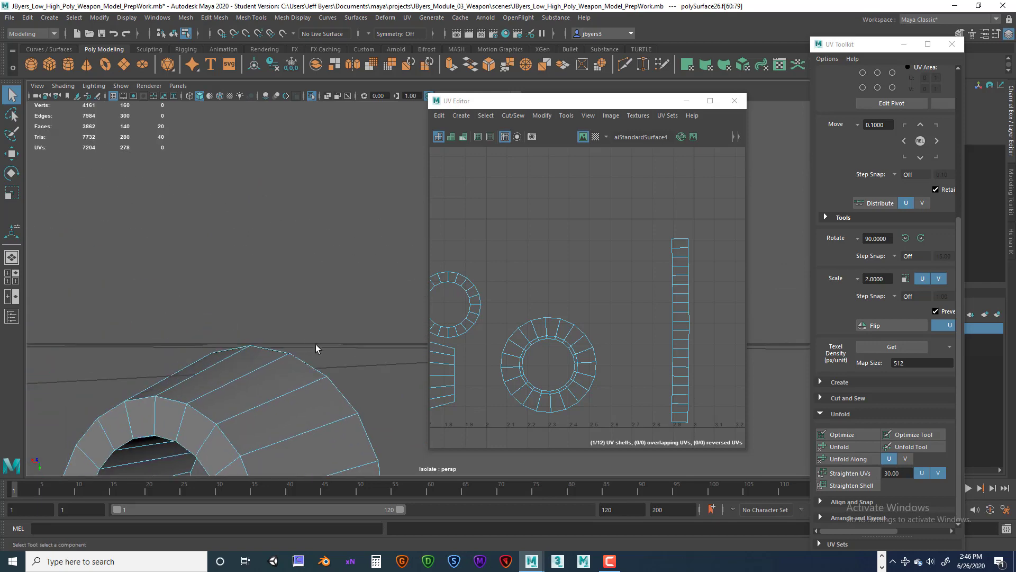
alt+right_drag(316, 345, 255, 344)
alt+drag(255, 344, 169, 338)
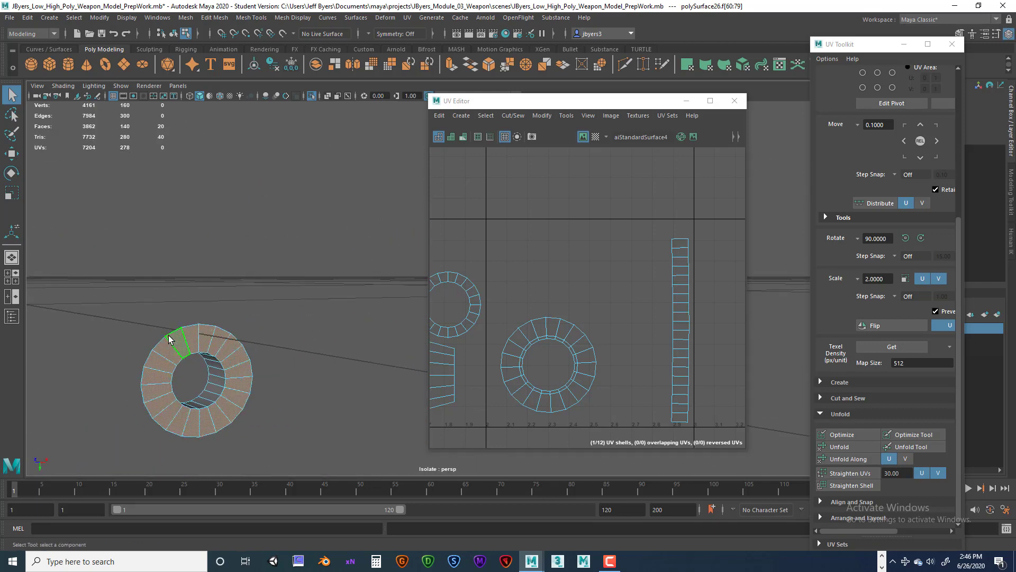
key(Delete)
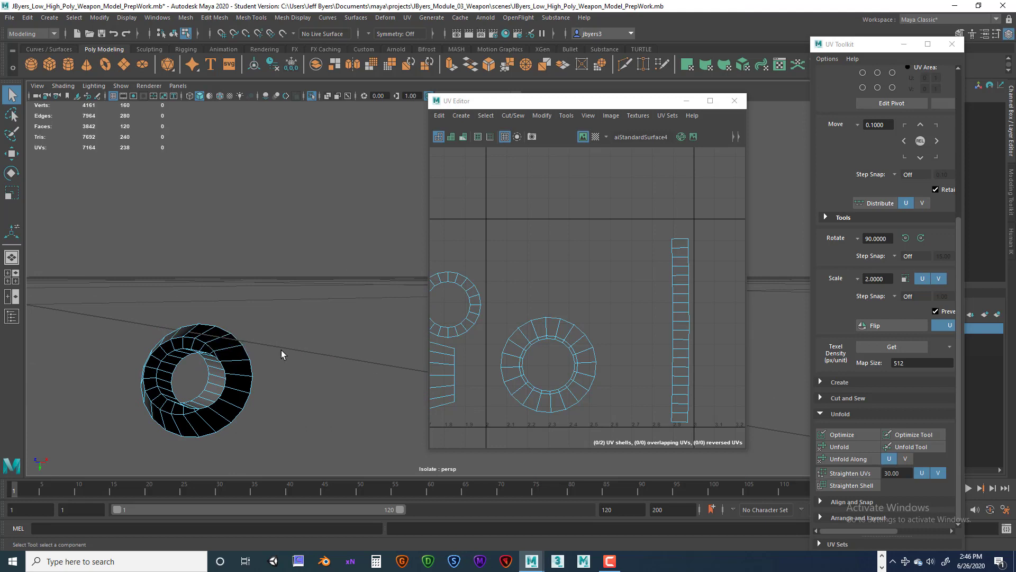
Step: Return the large ring to object mode
scroll(373, 328, down, 5)
alt+middle_drag(373, 328, 325, 251)
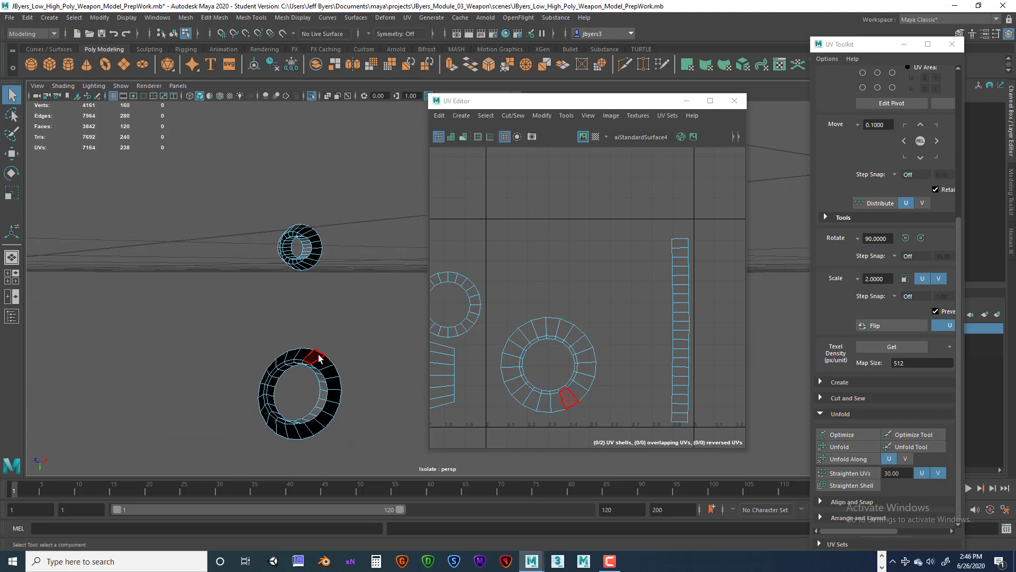
right_drag(313, 368, 292, 333)
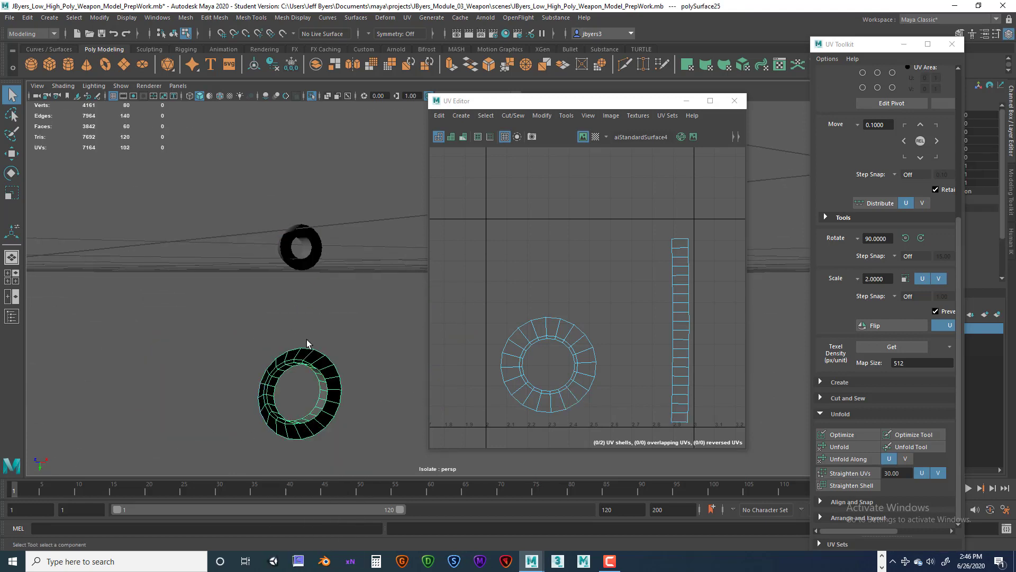
scroll(335, 351, down, 3)
scroll(335, 351, up, 3)
right_drag(263, 370, 247, 338)
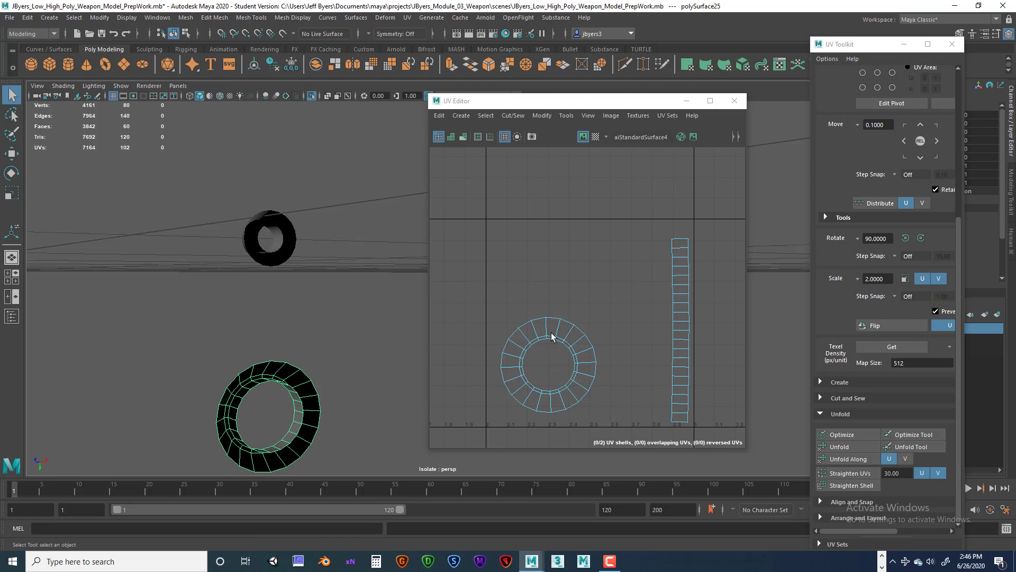
Step: Select the small ring together with the large one and bring the UV shells of both into view
alt+drag(423, 370, 300, 327)
alt+right_drag(593, 367, 479, 366)
alt+middle_drag(487, 366, 555, 359)
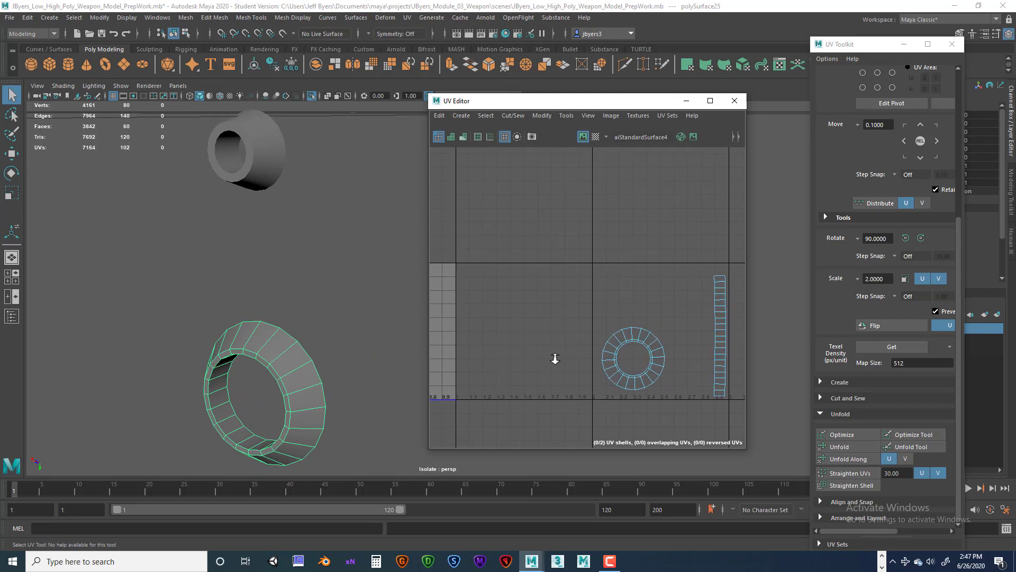
click(250, 150)
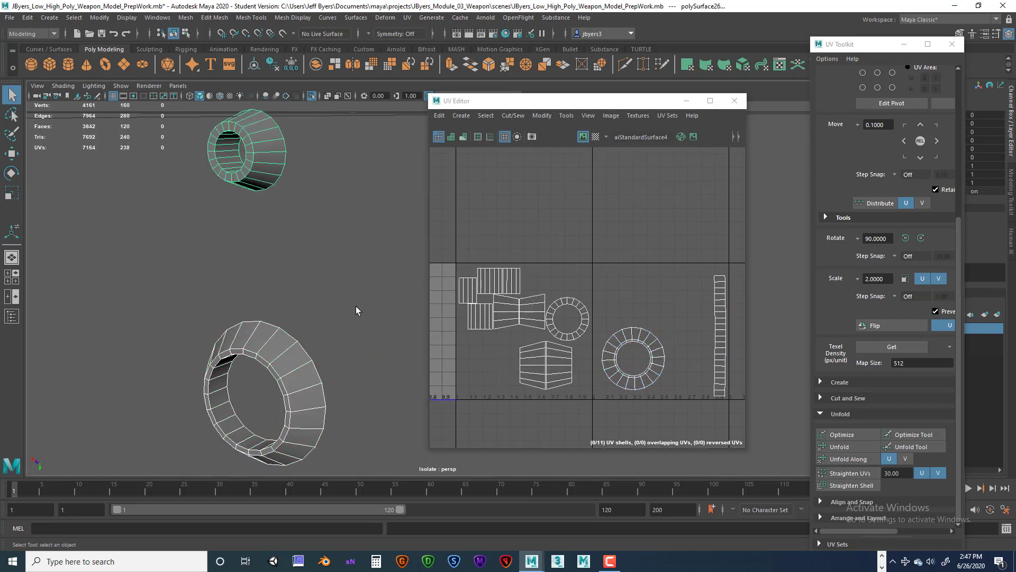
scroll(611, 336, up, 2)
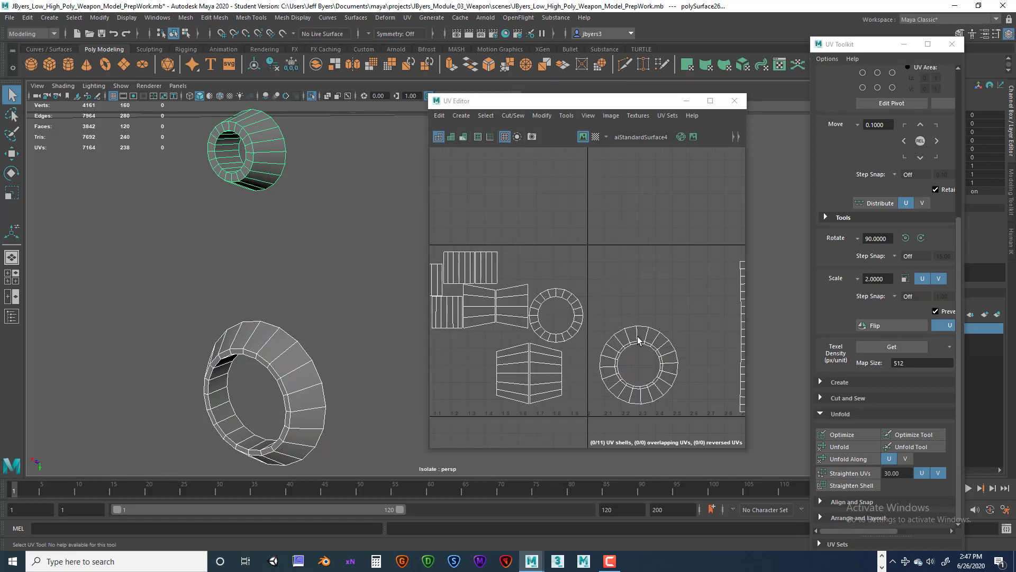
alt+middle_drag(647, 335, 586, 335)
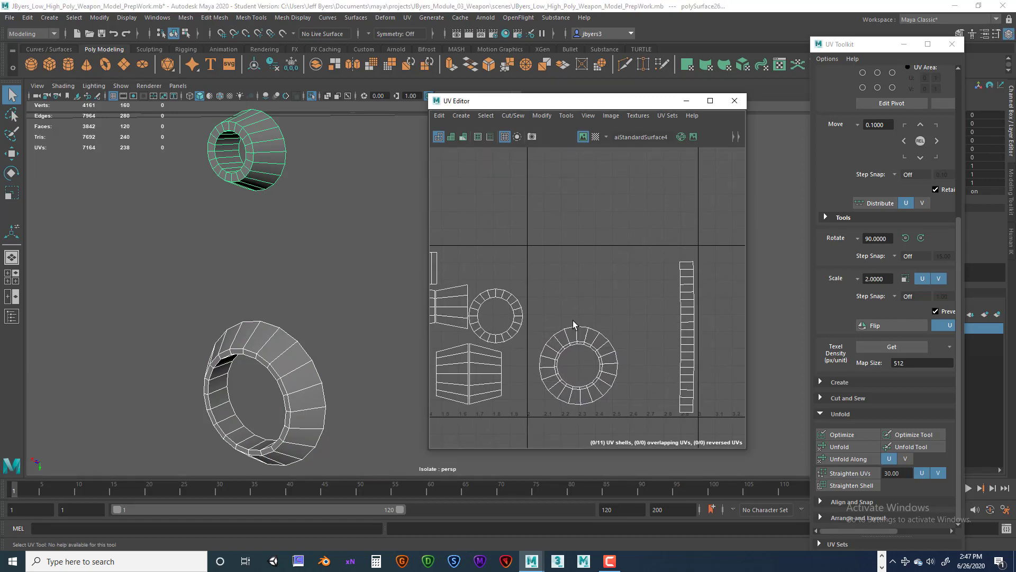
Step: Inspect both rings with the checker map shown, hide it again and view the small ring's UV shells
click(595, 136)
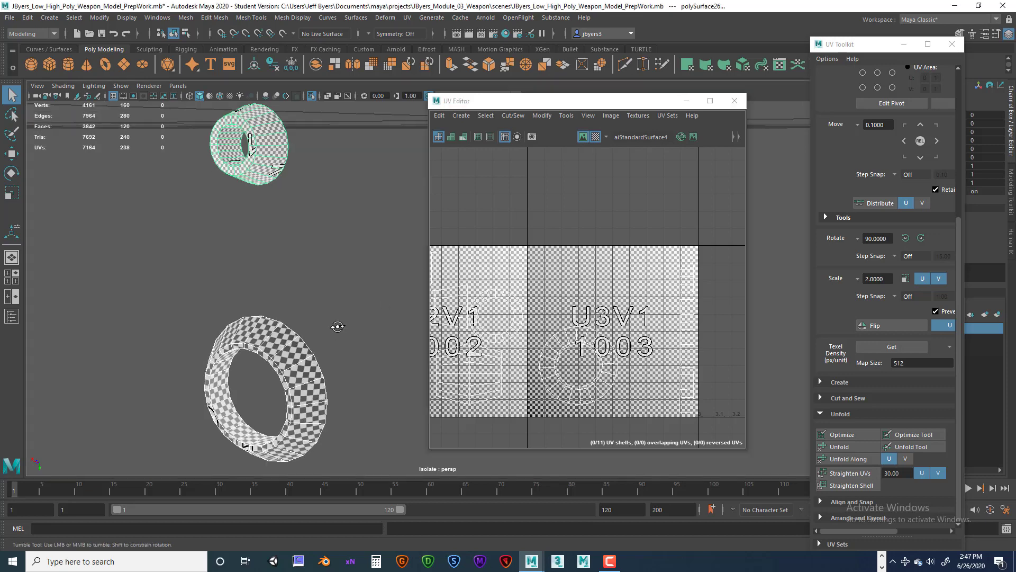
alt+right_drag(336, 324, 374, 336)
alt+drag(374, 335, 349, 320)
alt+middle_drag(348, 321, 347, 368)
alt+drag(346, 368, 329, 351)
alt+right_drag(328, 352, 354, 362)
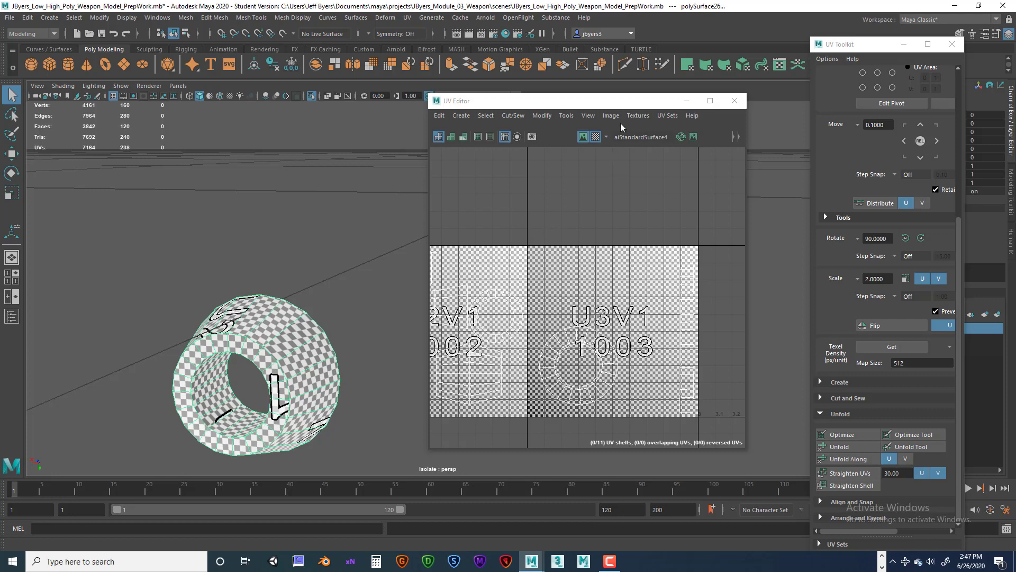
click(595, 137)
alt+middle_drag(522, 261, 651, 253)
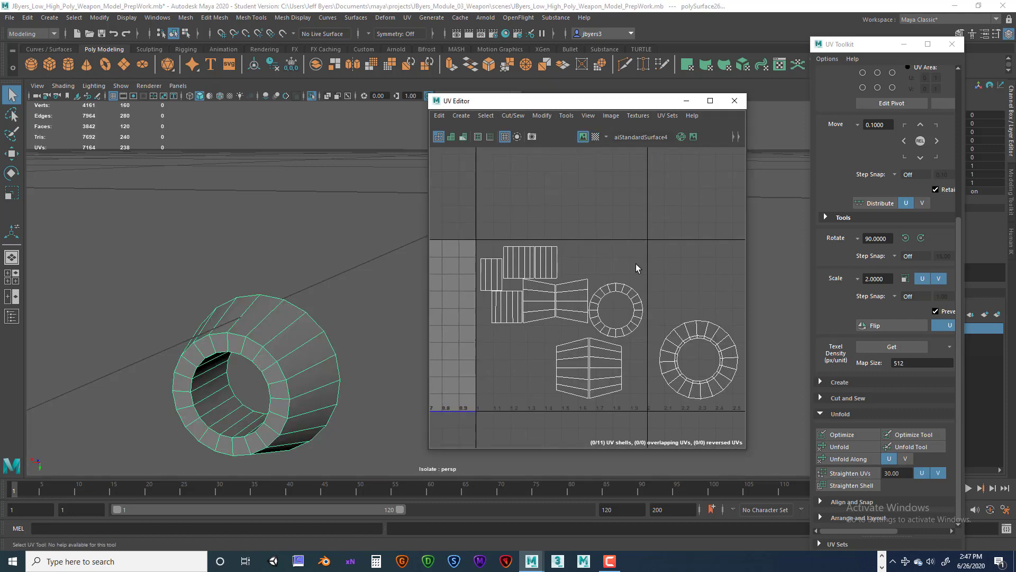
Step: Join the ring's flat inner-wall UV pieces into two strips by using Move and Sew on their shared edges
right_click(602, 350)
click(601, 321)
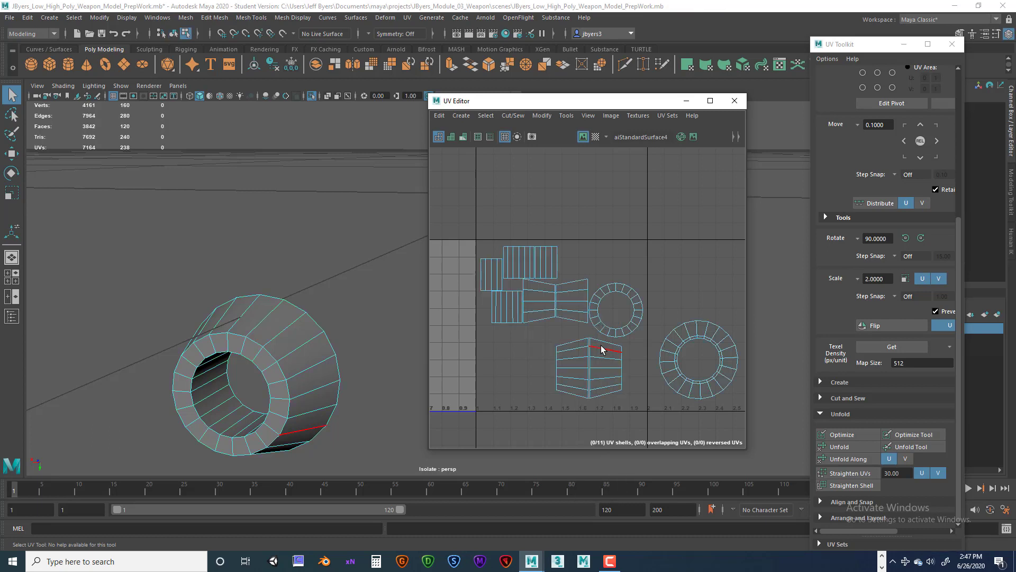
click(602, 344)
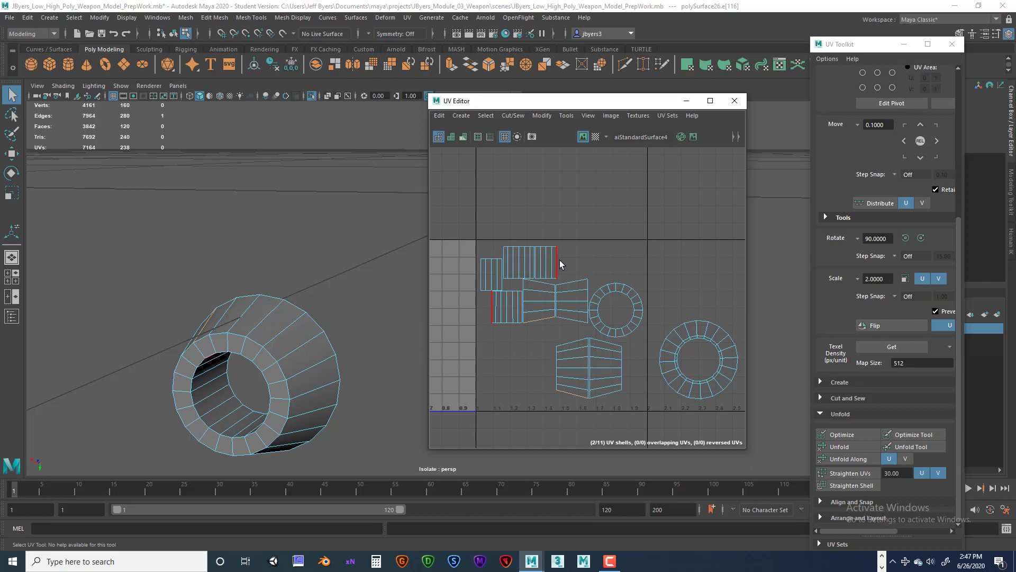
click(513, 116)
click(529, 217)
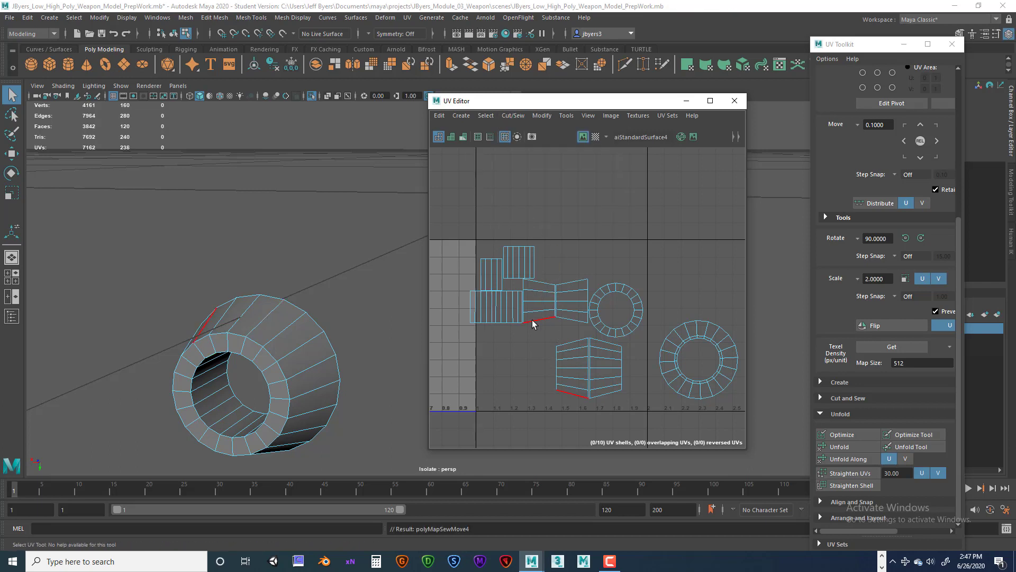
click(513, 115)
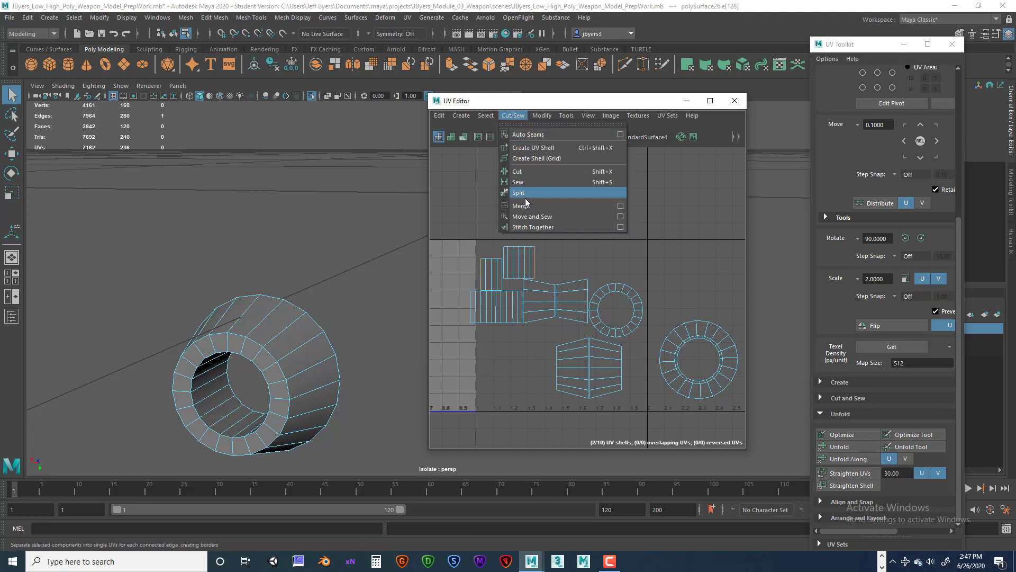
click(531, 216)
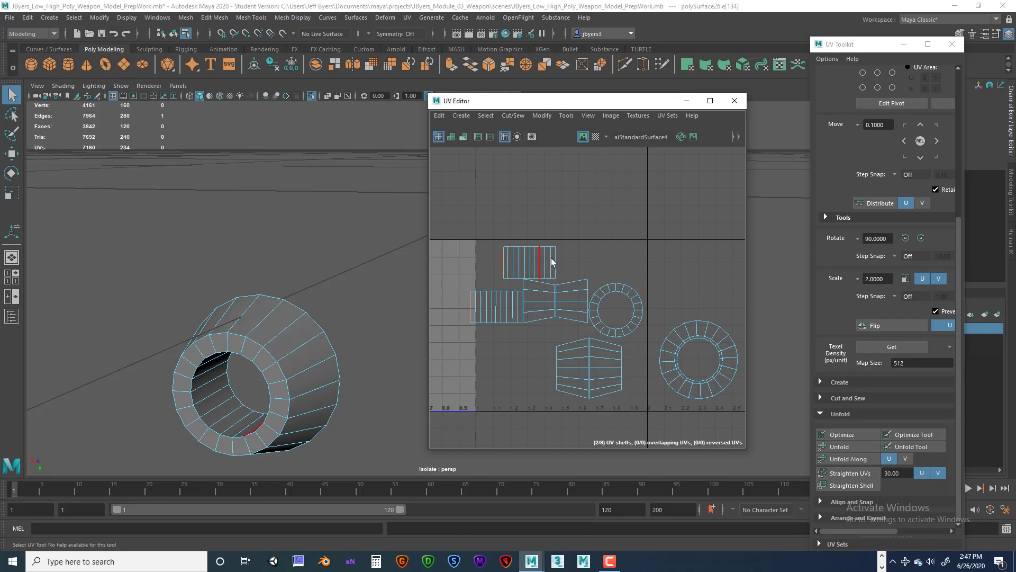
Step: Select the upper inner-wall UV strip as a shell and rotate it 180 degrees in two 90-degree turns
click(541, 259)
right_click(542, 257)
click(501, 242)
click(533, 266)
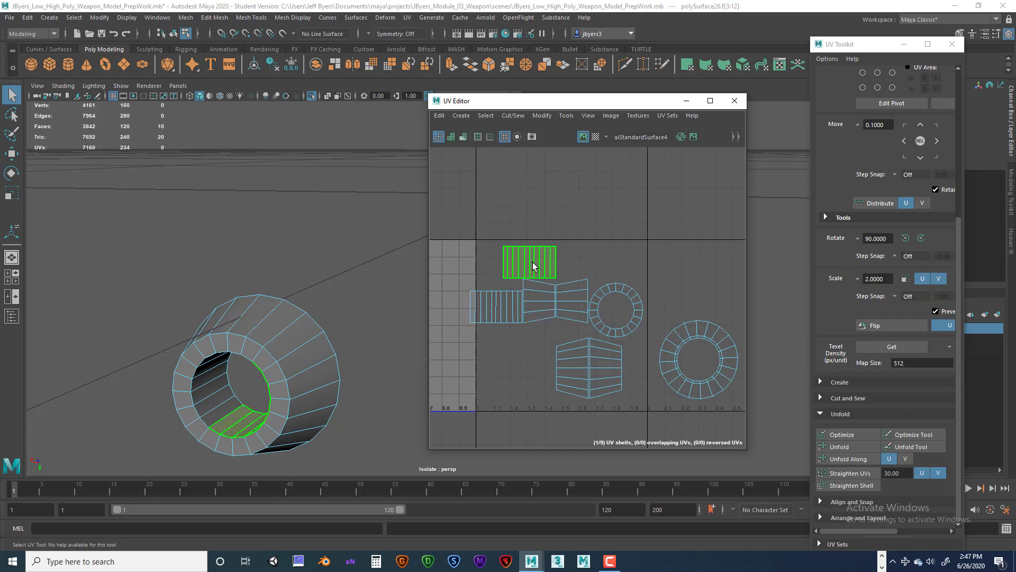
click(698, 325)
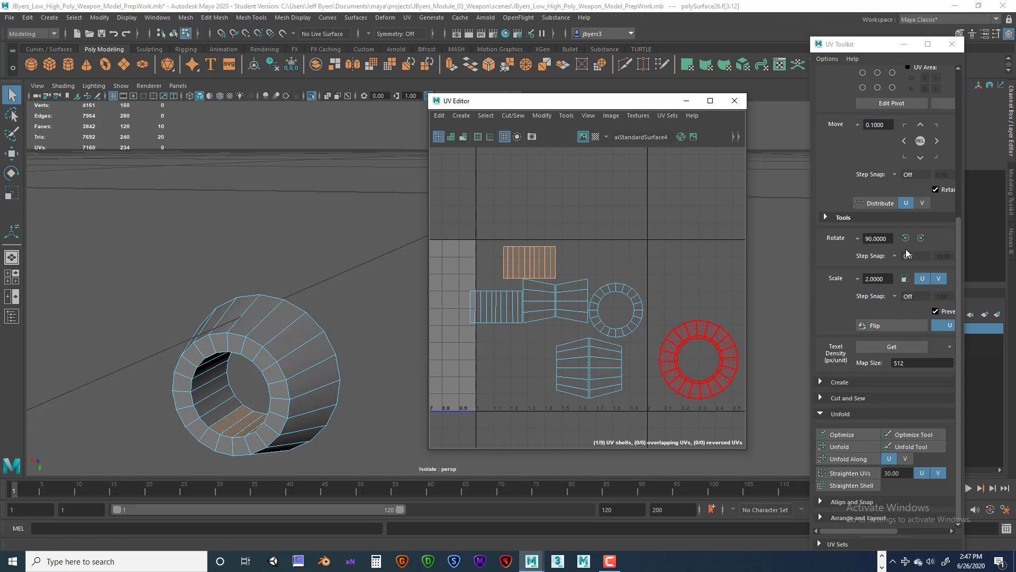
click(904, 239)
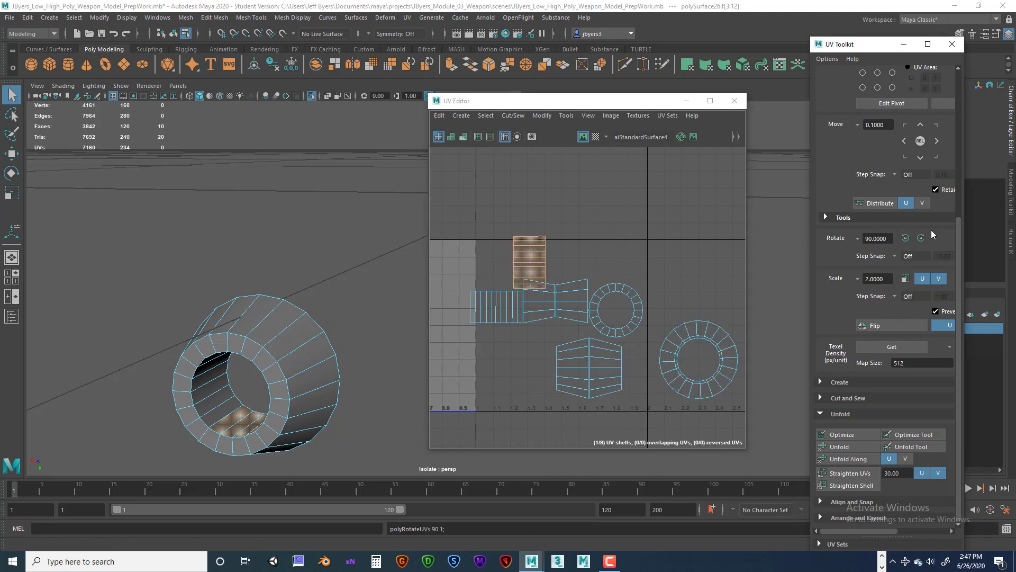
click(905, 238)
Step: Move and Sew the two inner-wall strips along their shared end edge into one long strip
right_drag(557, 255, 556, 225)
click(557, 259)
click(513, 115)
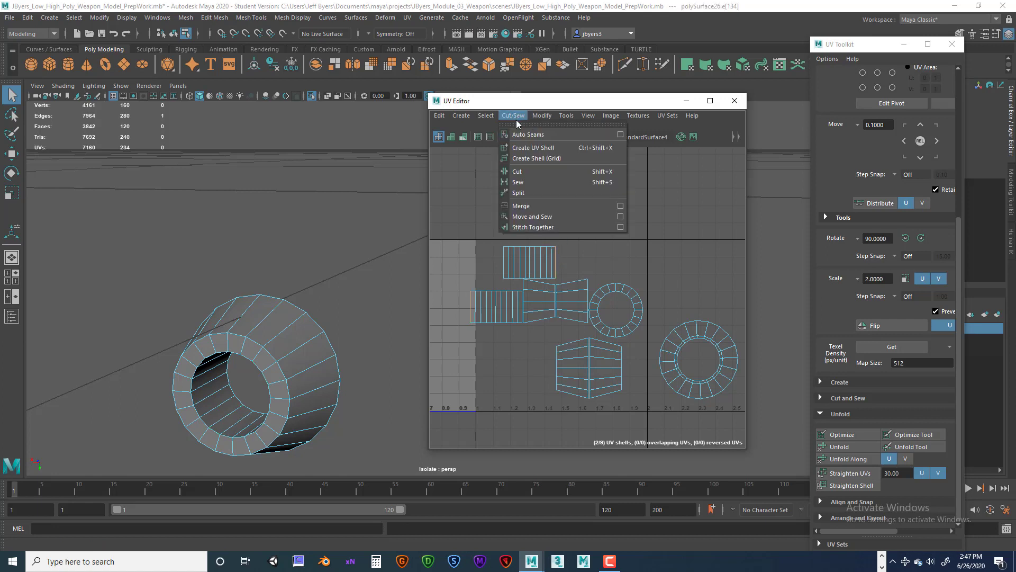
click(525, 214)
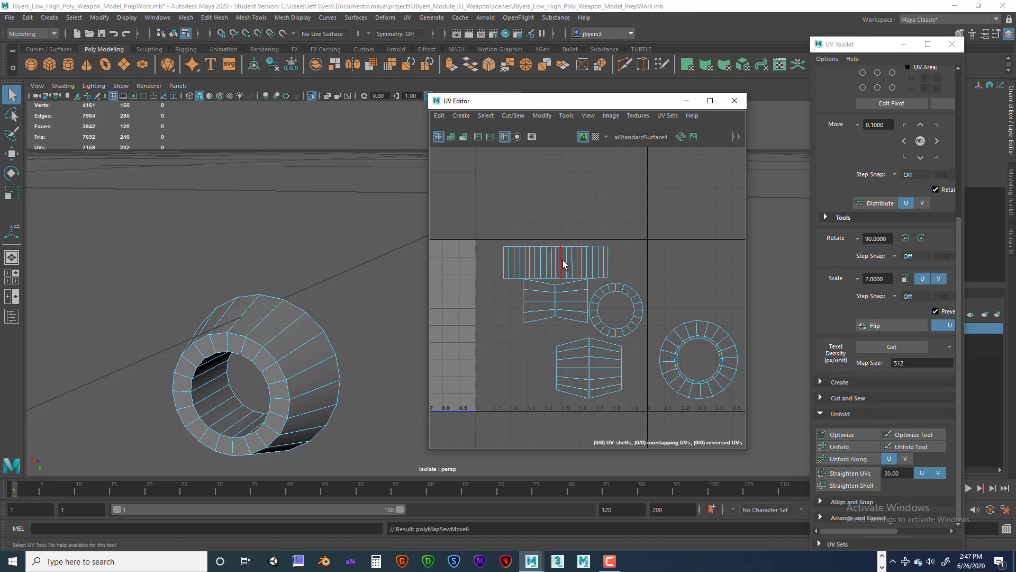
Step: Select the long inner-wall UV shell and unfold it
right_drag(563, 260, 526, 253)
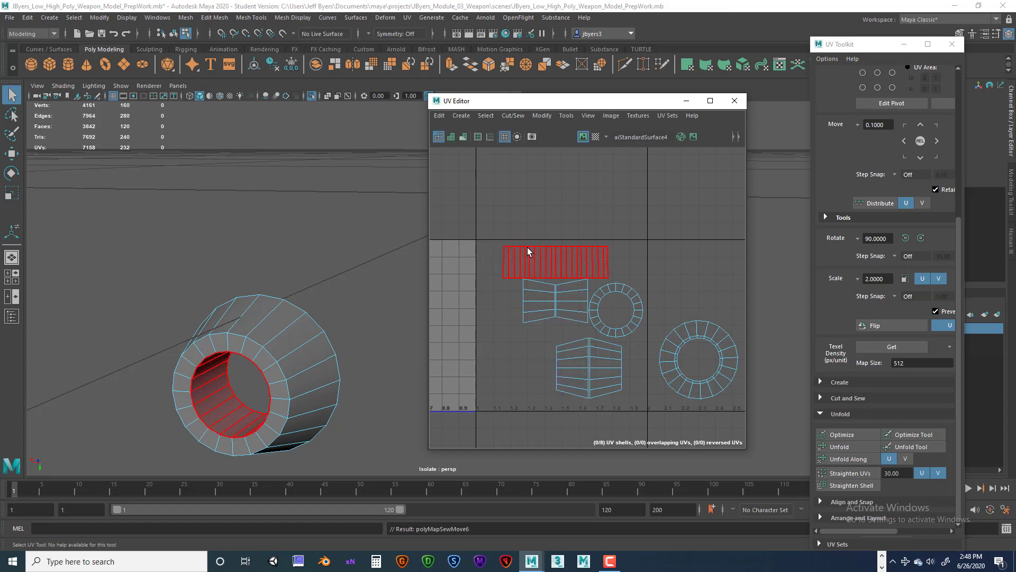
click(845, 446)
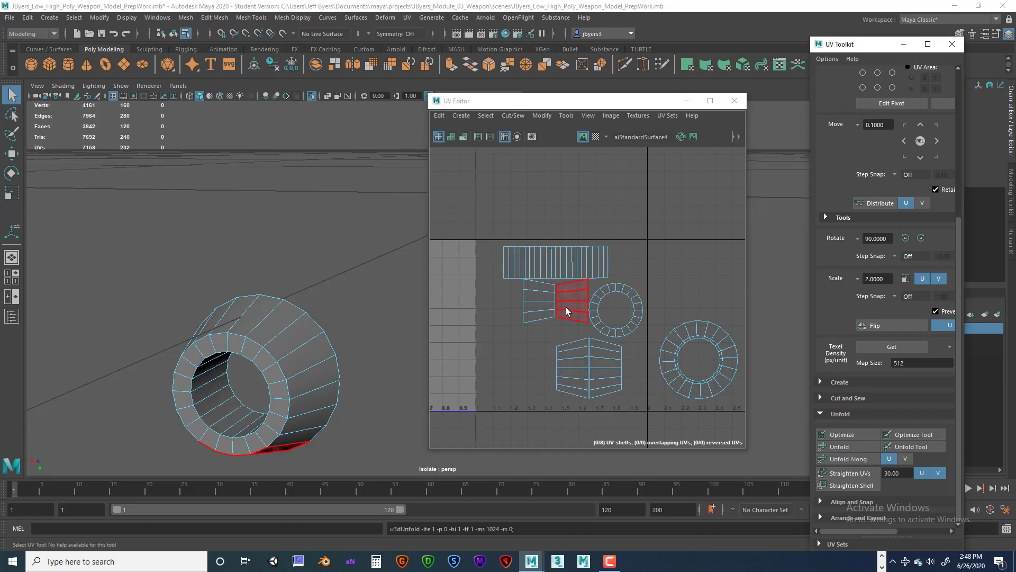
click(846, 439)
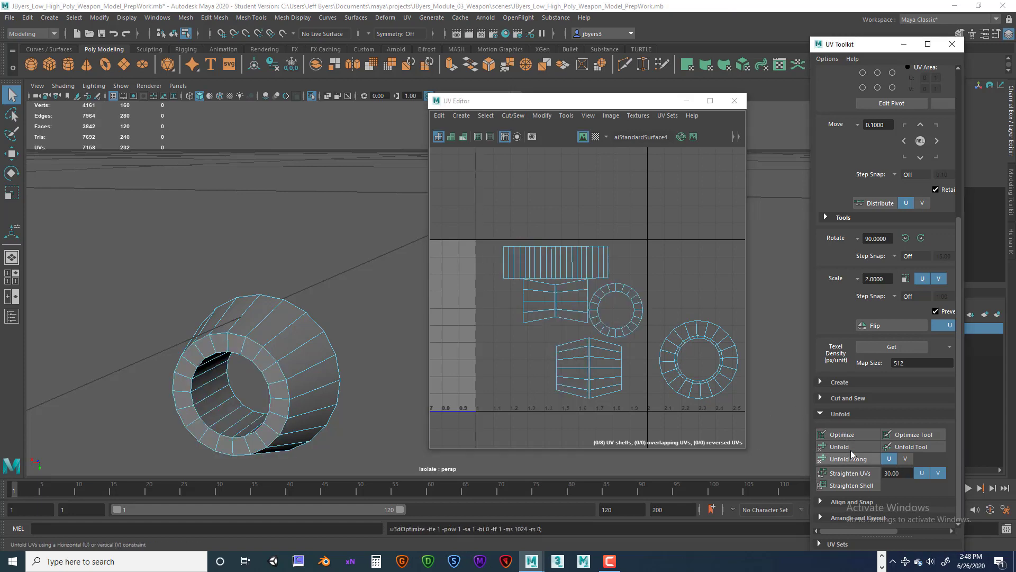
click(557, 268)
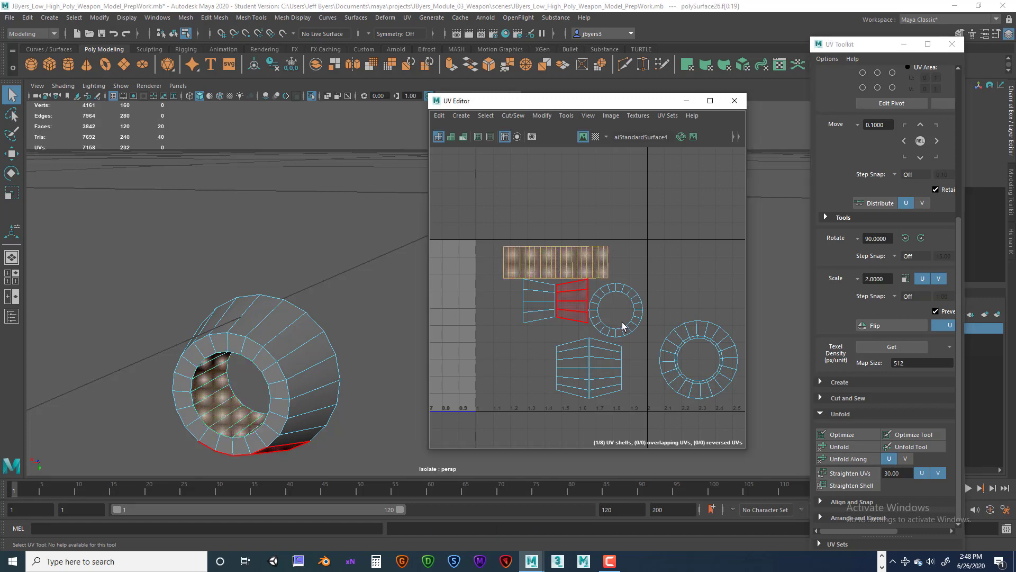
click(826, 447)
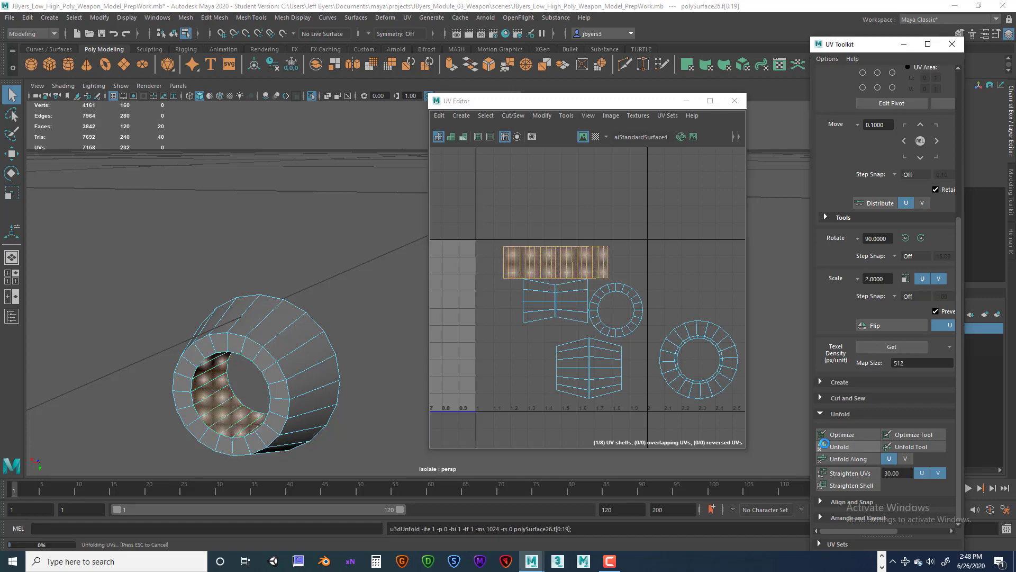
Step: Show the checker map to examine the ring's inner wall for distortion, clear the selection and hide the map again
click(596, 137)
alt+drag(365, 336, 348, 348)
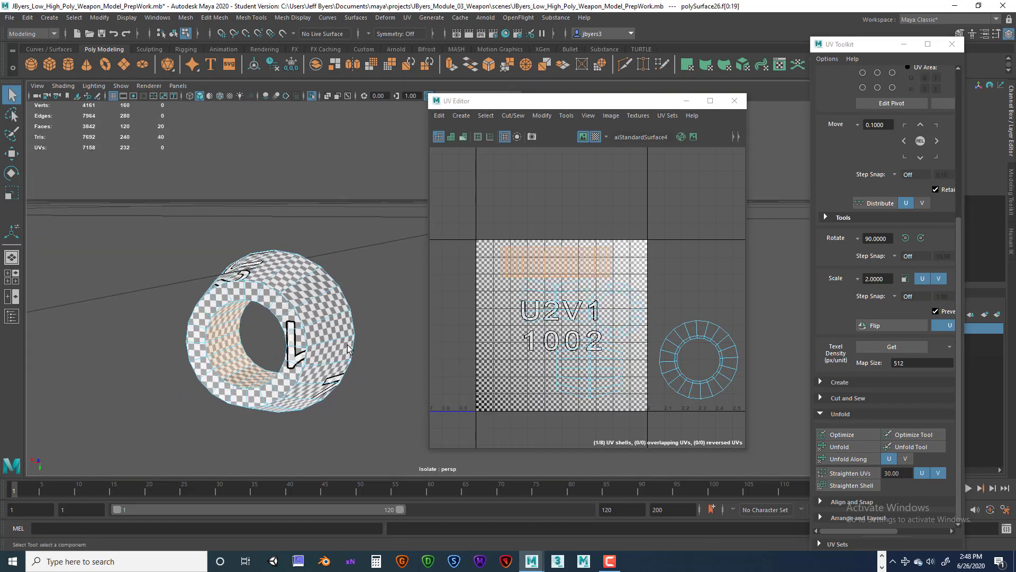
click(661, 228)
click(596, 136)
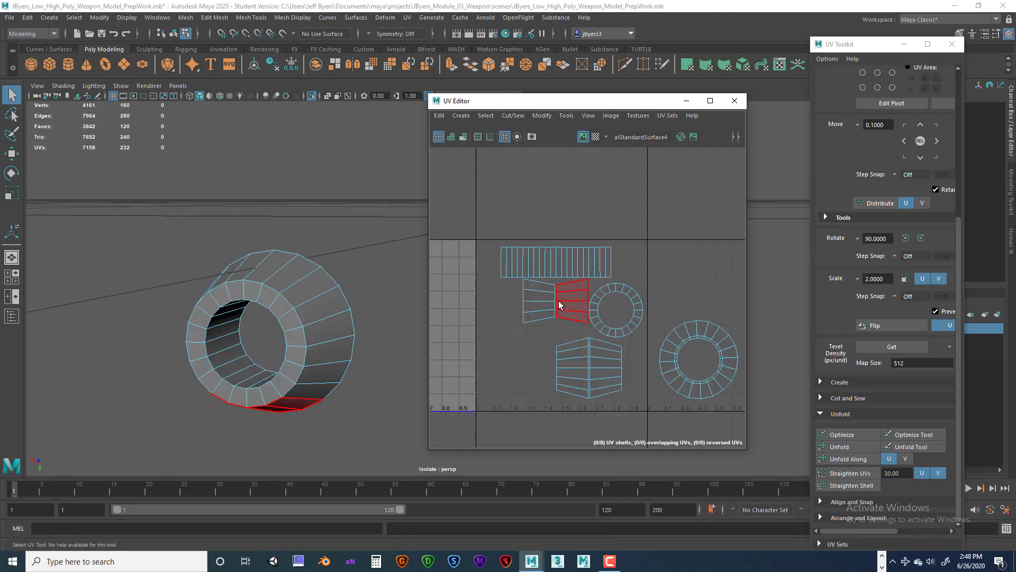
Step: Find the matching edges of the tapered outer-wall shells and rotate the six-face shell with the matching edge 180 degrees clockwise
alt+middle_drag(559, 304, 537, 317)
click(523, 333)
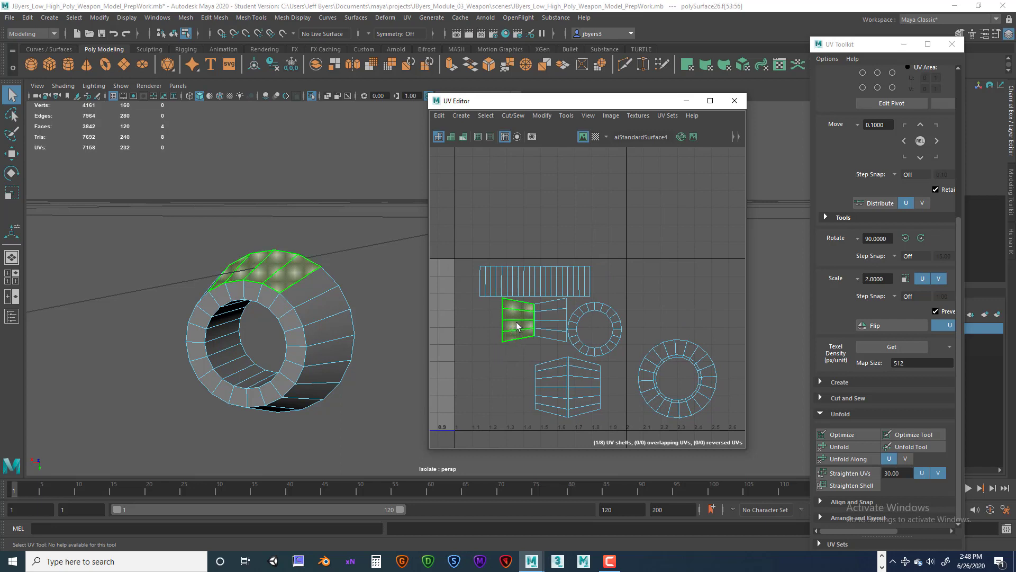
right_click(516, 322)
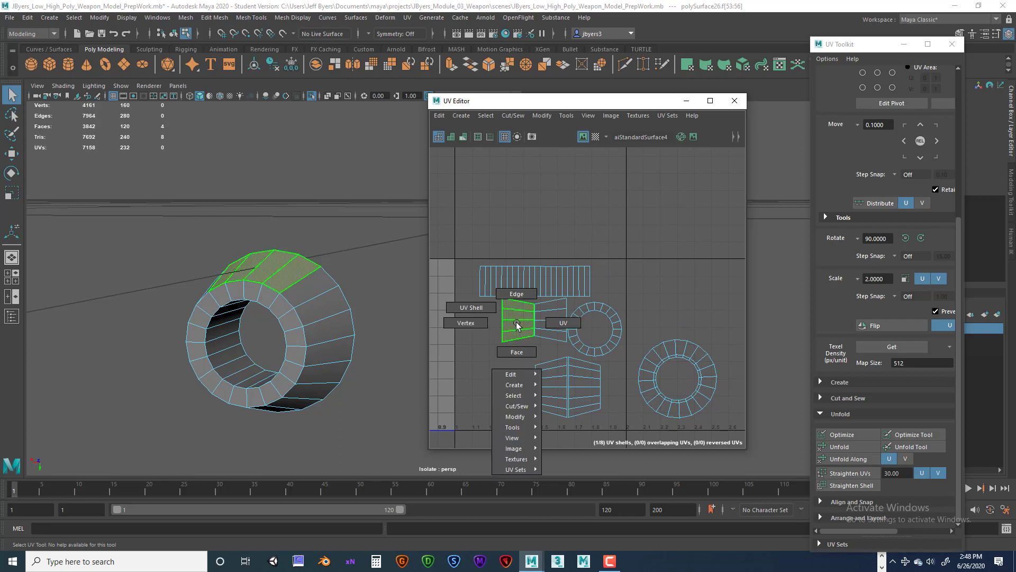
right_drag(516, 322, 517, 294)
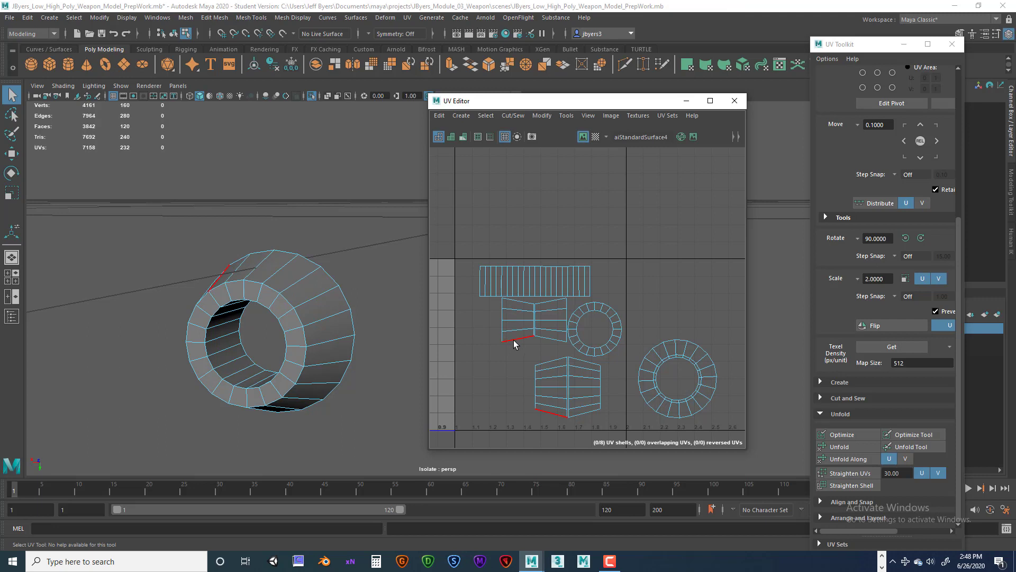
right_drag(546, 399, 532, 386)
double_click(542, 386)
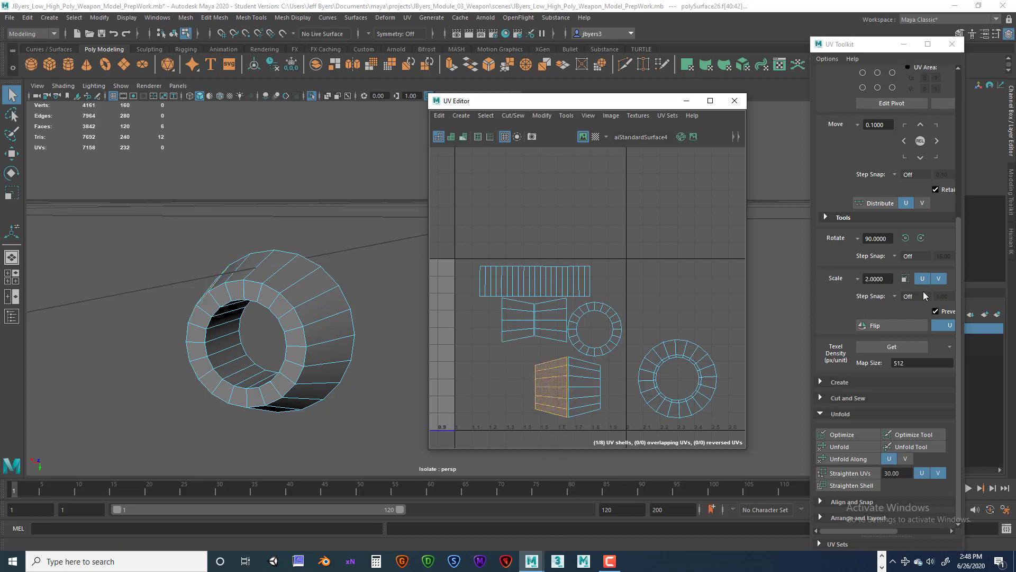
click(922, 237)
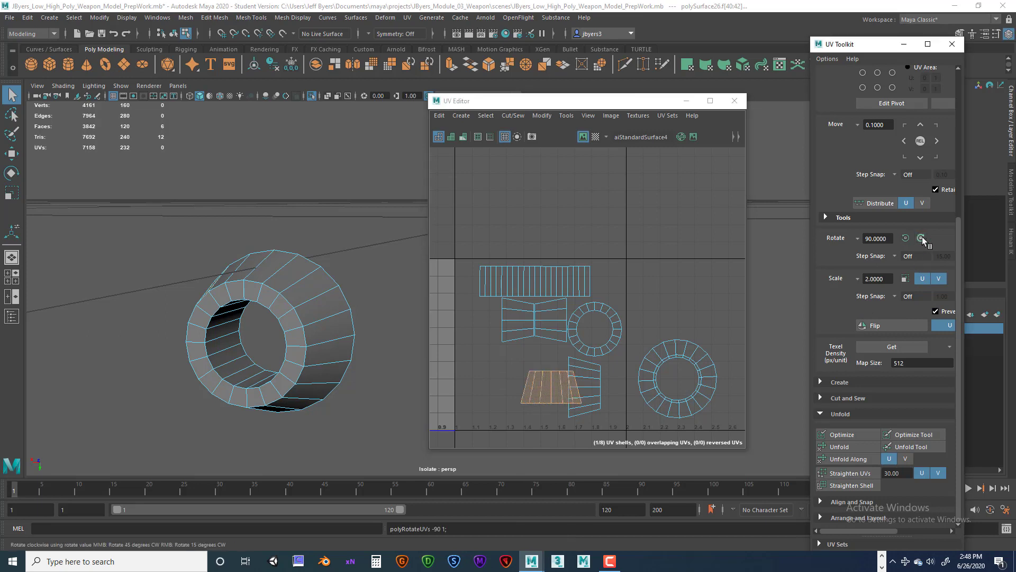
Step: Move and Sew the four-face tapered shell onto the rotated shell along their shared edge
right_click(554, 361)
click(551, 331)
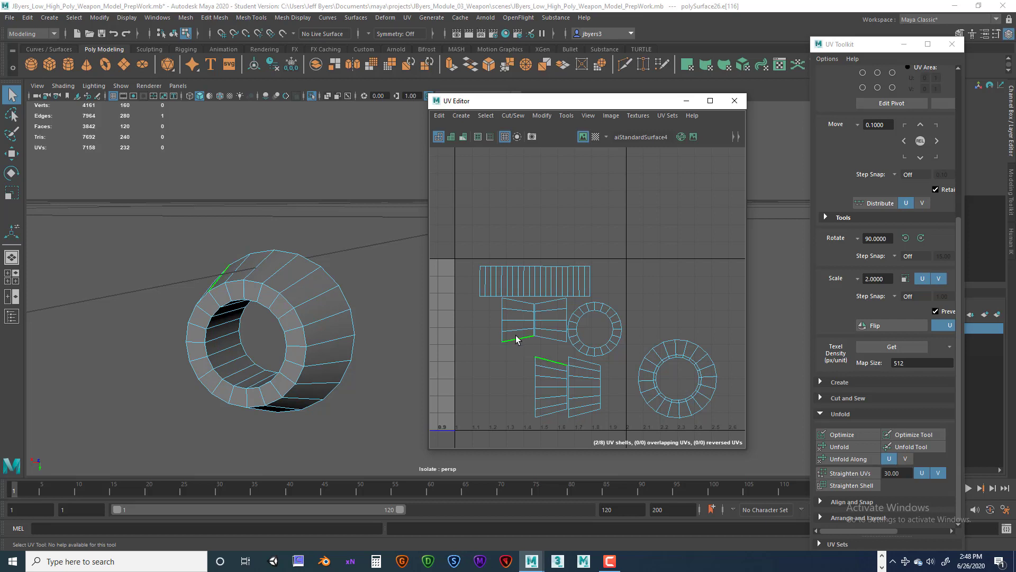
click(518, 118)
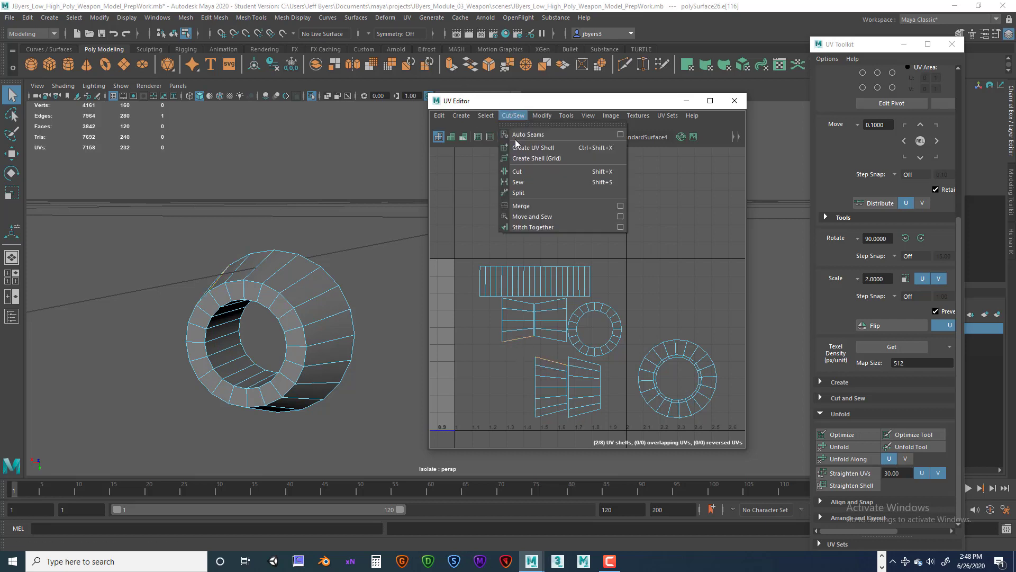
click(525, 217)
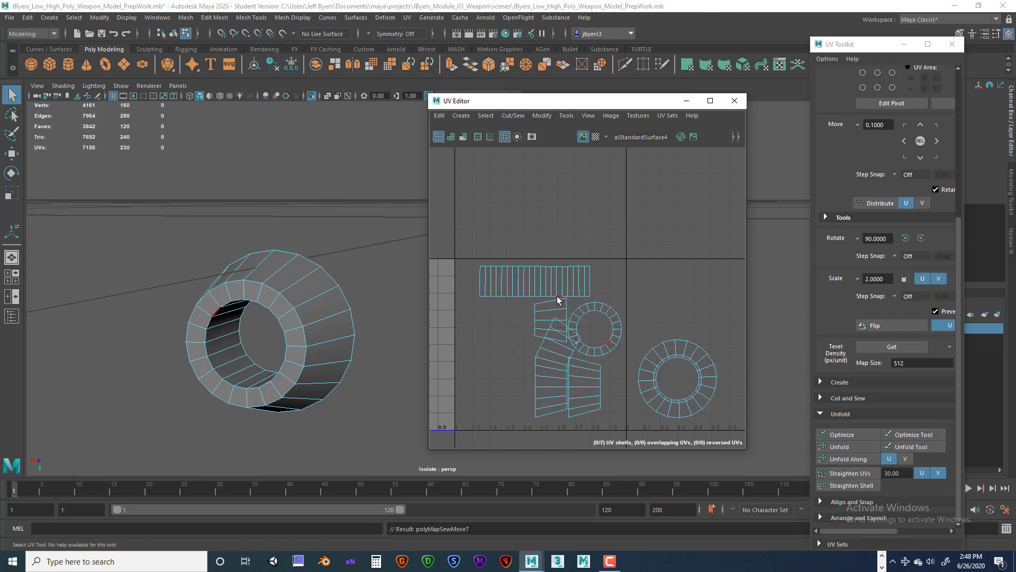
Step: Move and Sew the other six-face outer-wall shell onto the curved strip along their shared edge
alt+middle_drag(548, 362, 500, 277)
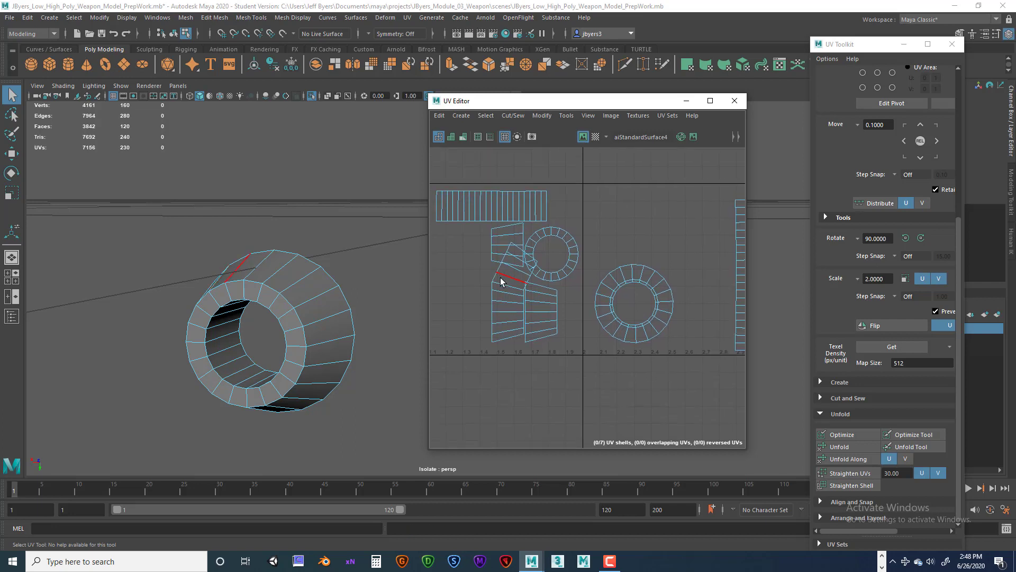
click(498, 232)
click(532, 332)
click(513, 115)
click(522, 217)
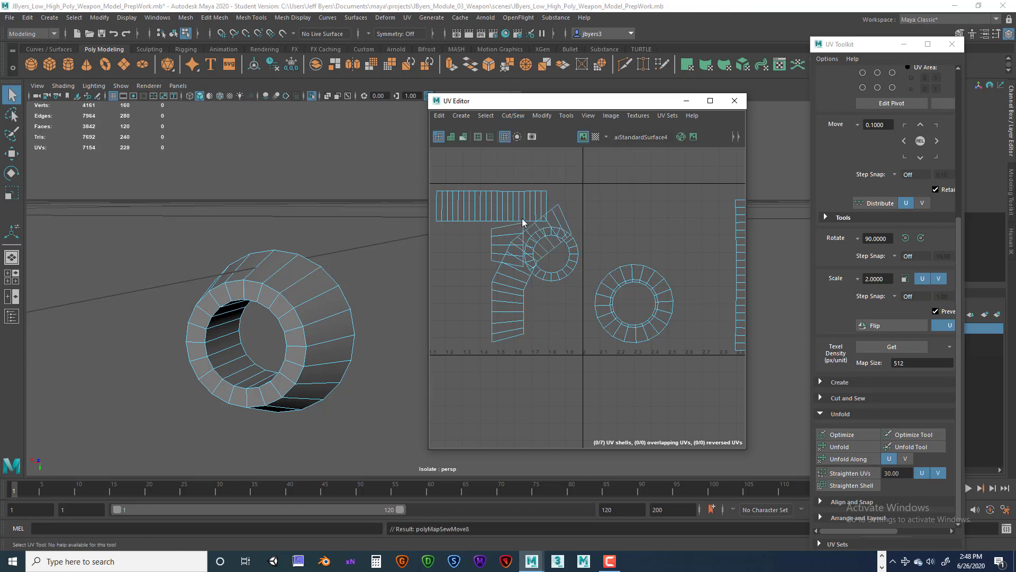
Step: Select the joined curved outer-wall shell and move it down into empty UV space, clear of the other shells
right_drag(517, 278, 476, 268)
click(511, 283)
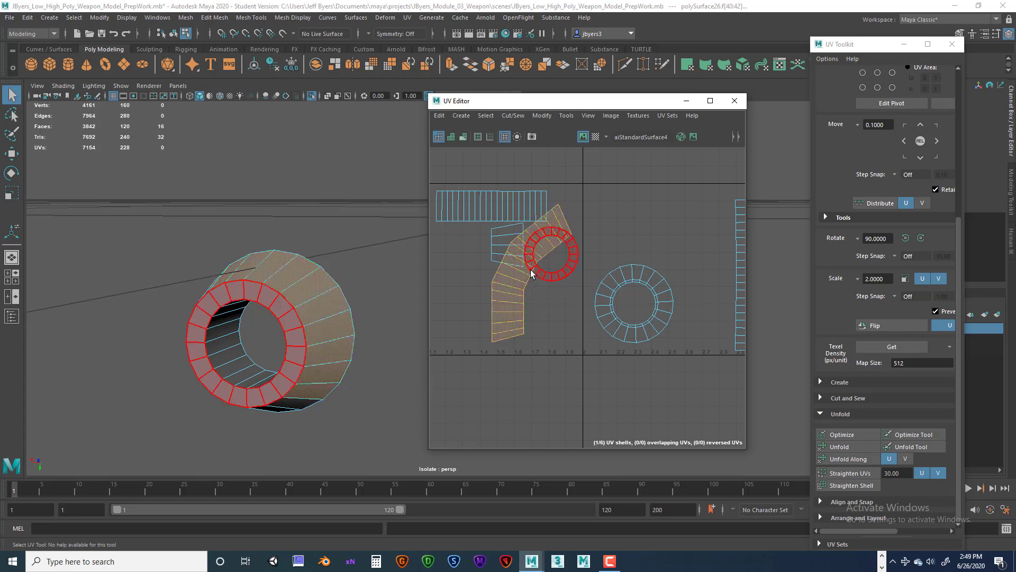
key(w)
drag(532, 272, 488, 352)
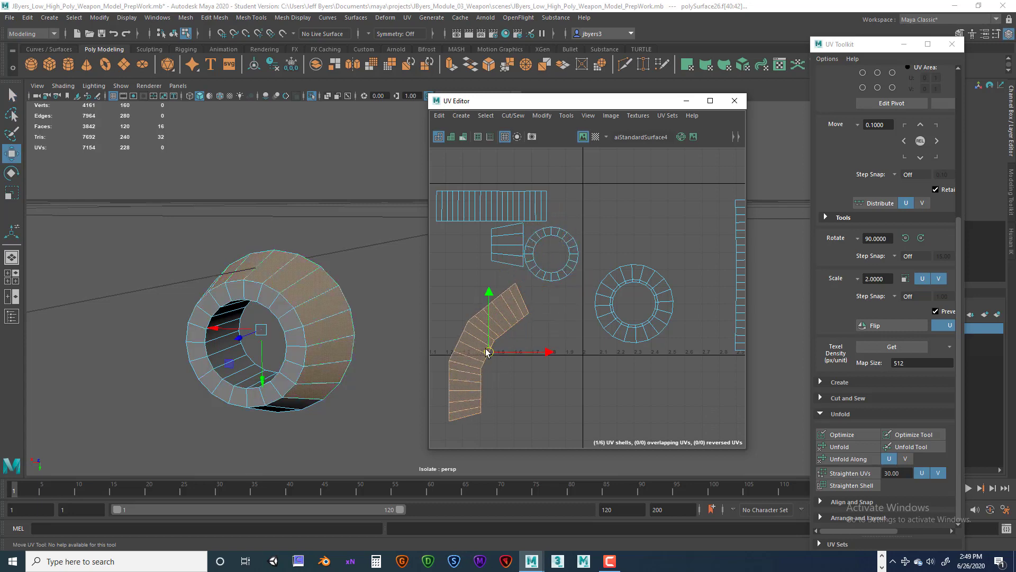
Step: Check which edges of the last tapered shell match the curved strip's ends, and rotate that shell 180 degrees clockwise
click(509, 256)
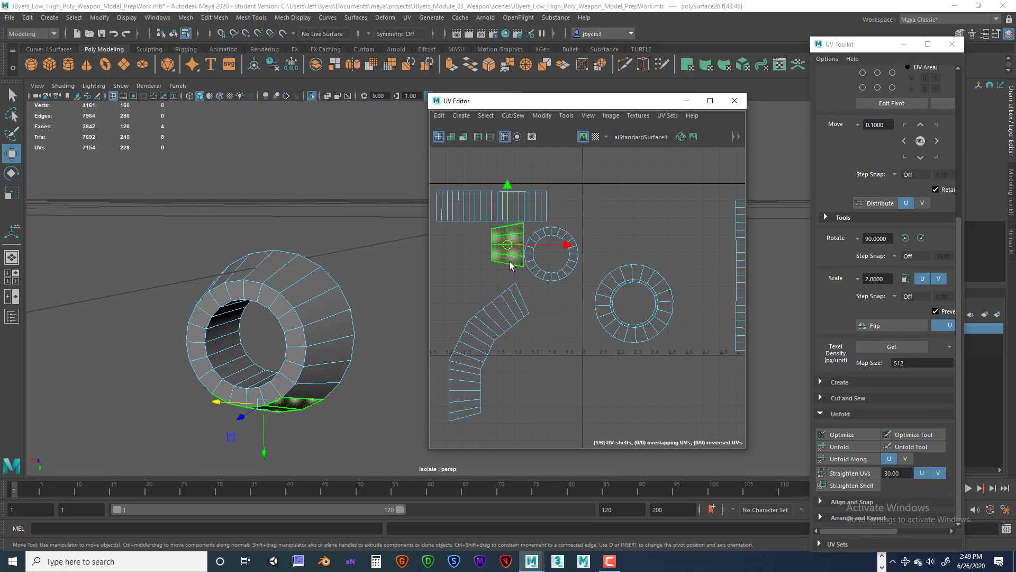
right_drag(510, 262, 512, 233)
click(510, 228)
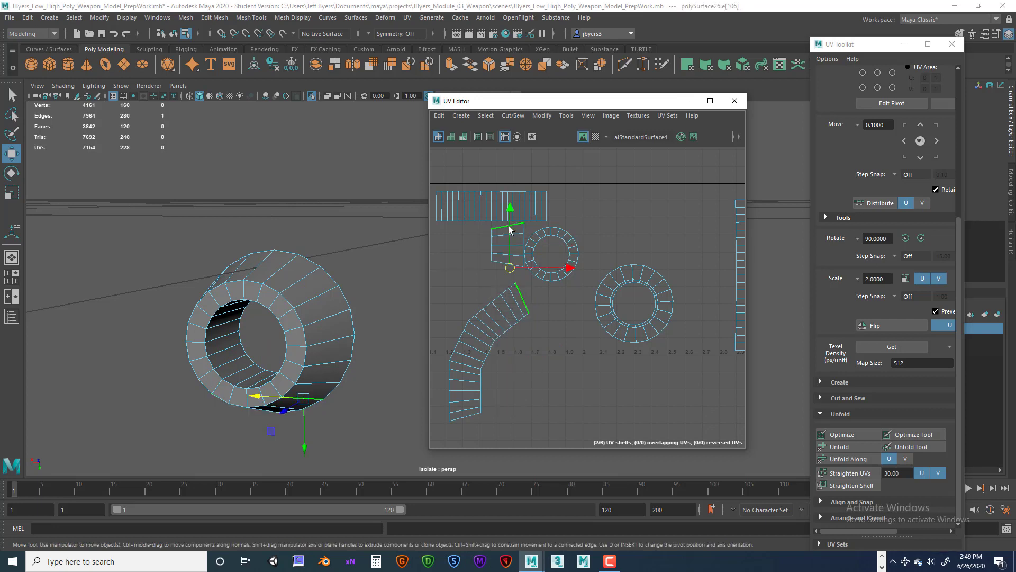
click(502, 263)
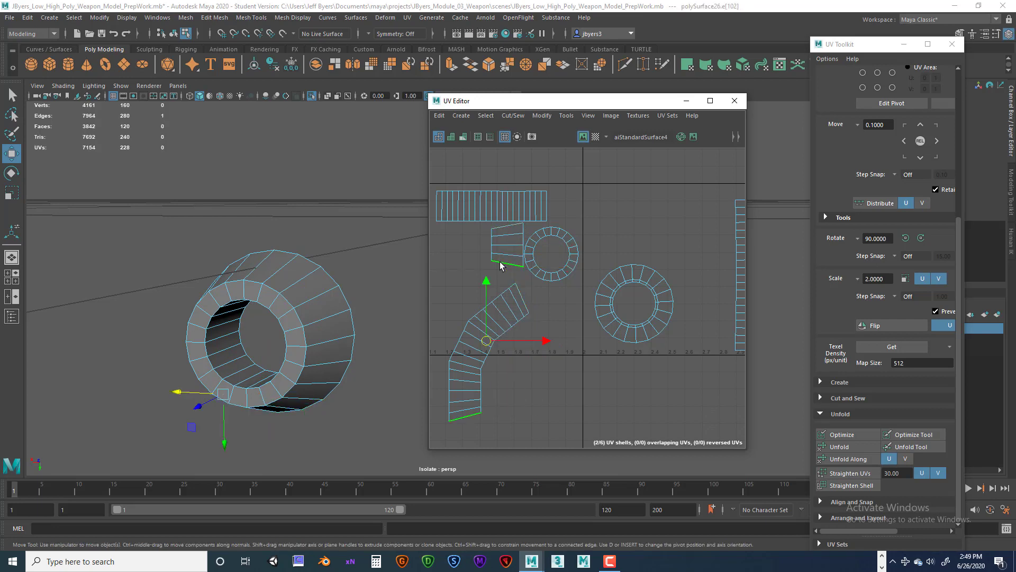
right_drag(506, 236, 464, 224)
click(502, 253)
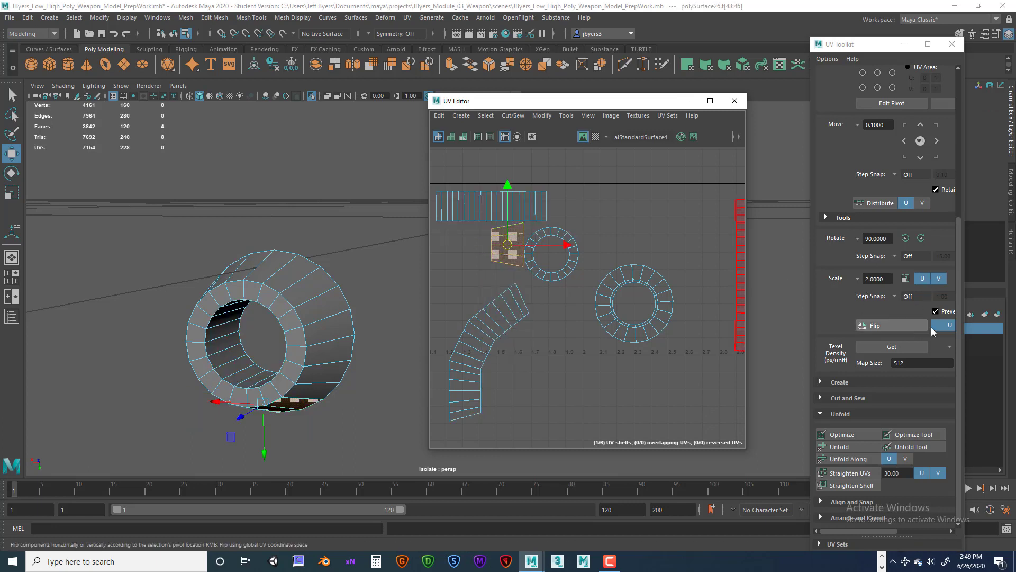
click(920, 239)
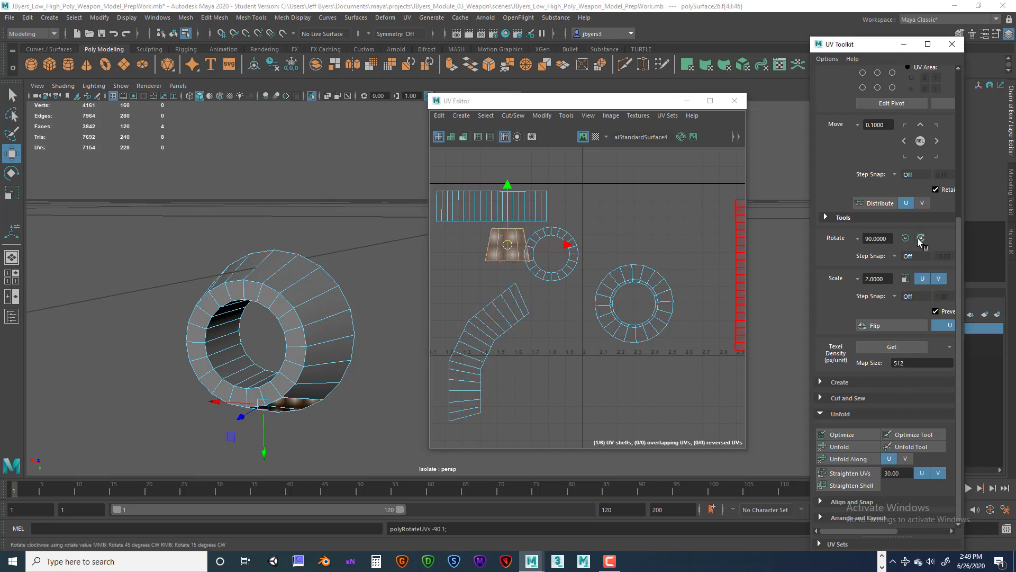
Step: Move and Sew the last tapered outer-wall shell onto the curved strip's upper end along their shared edge
right_drag(504, 264, 507, 238)
click(517, 265)
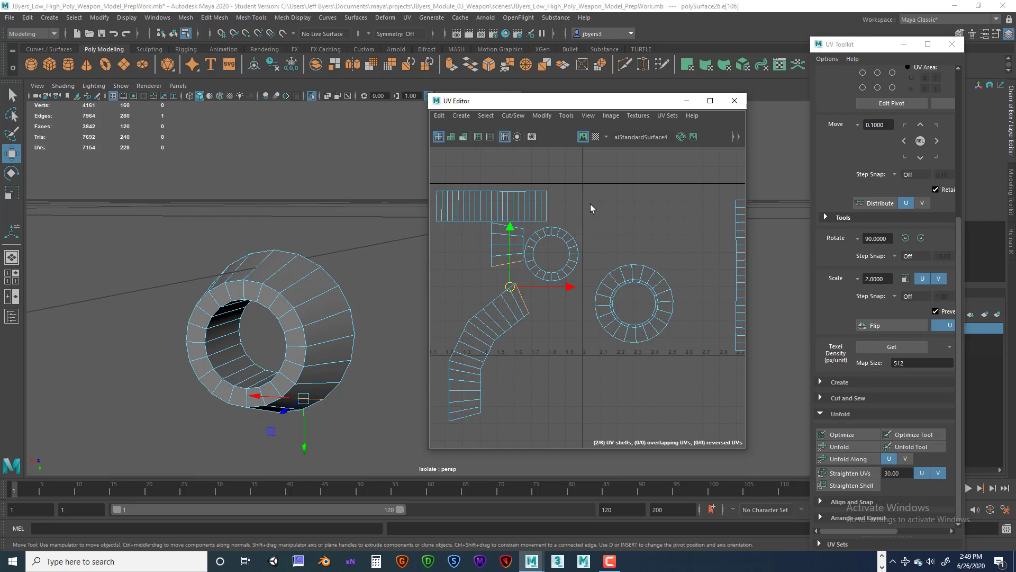
click(513, 116)
click(533, 216)
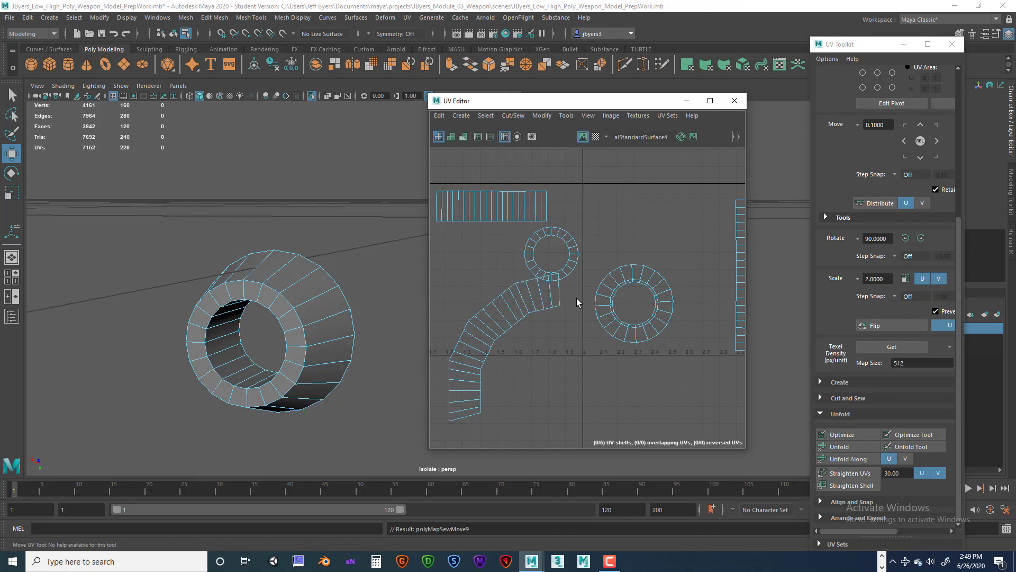
Step: Select the complete curved outer-wall shell and inspect its distortion around the ring with the checker map
mouse_move(526, 312)
right_down()
mouse_move(528, 362)
mouse_move(520, 312)
right_up()
right_drag(478, 286, 481, 293)
click(498, 311)
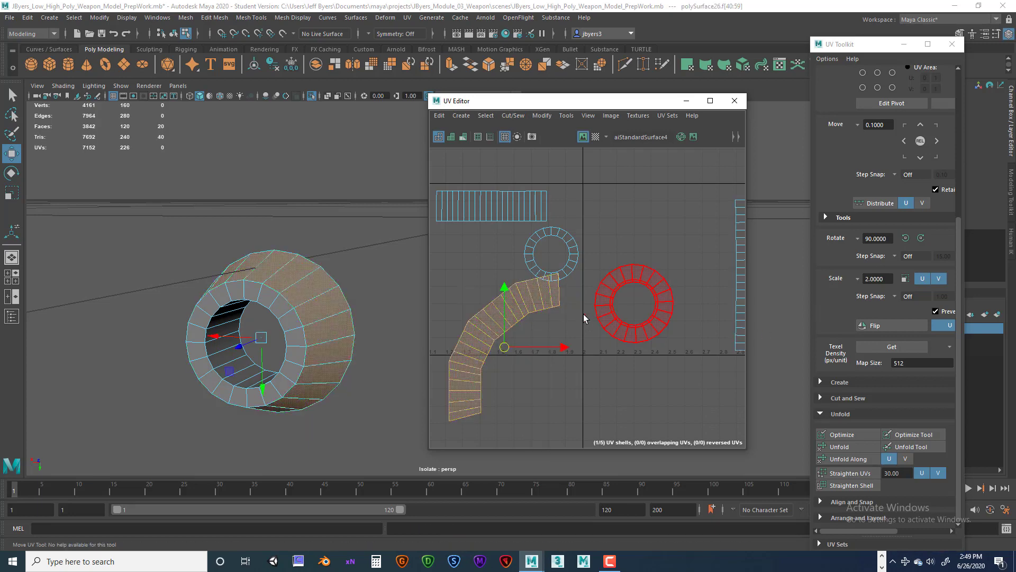
alt+middle_drag(589, 352, 598, 357)
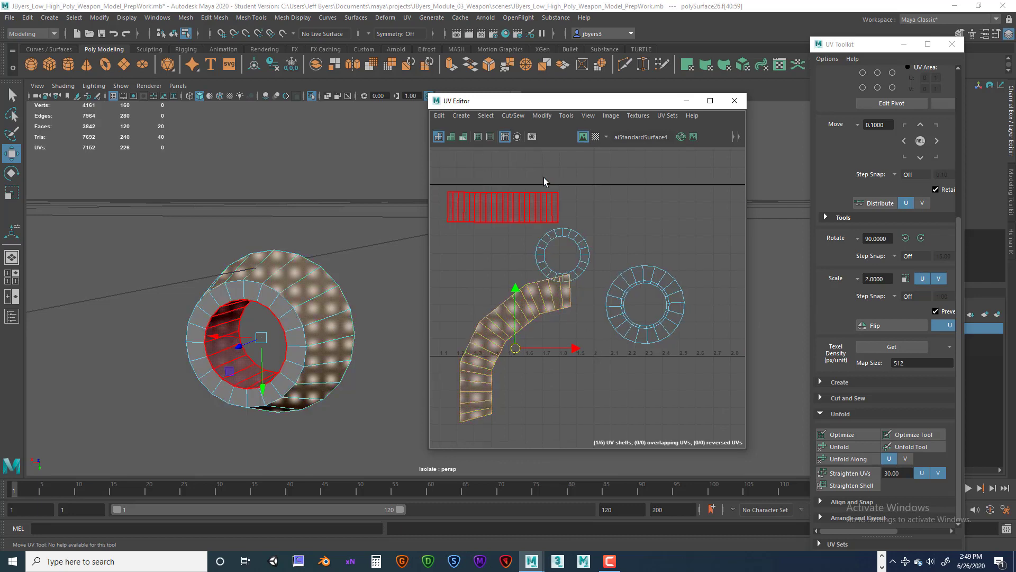
click(595, 137)
alt+drag(400, 286, 406, 238)
alt+middle_drag(442, 254, 477, 247)
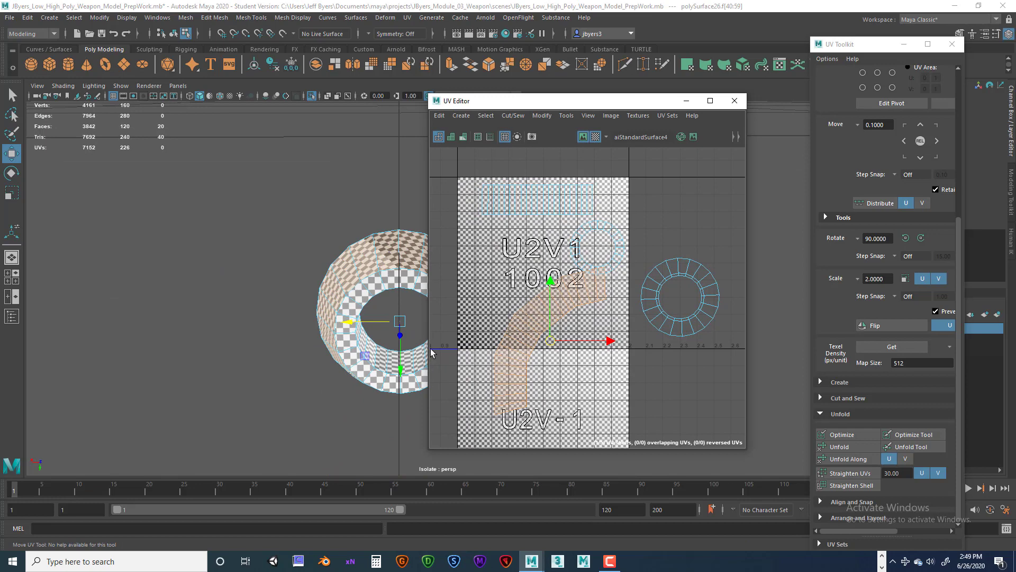
alt+middle_drag(431, 353, 454, 335)
alt+drag(336, 335, 239, 319)
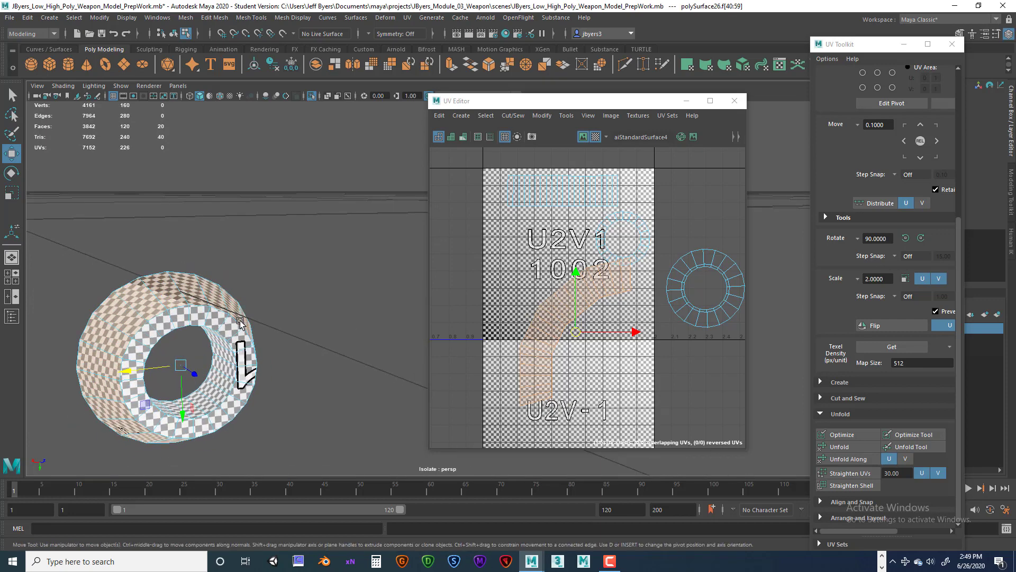
Step: Turn off the checker map, unfold the curved outer-wall shell, and move it up into the U2V1 tile
click(596, 136)
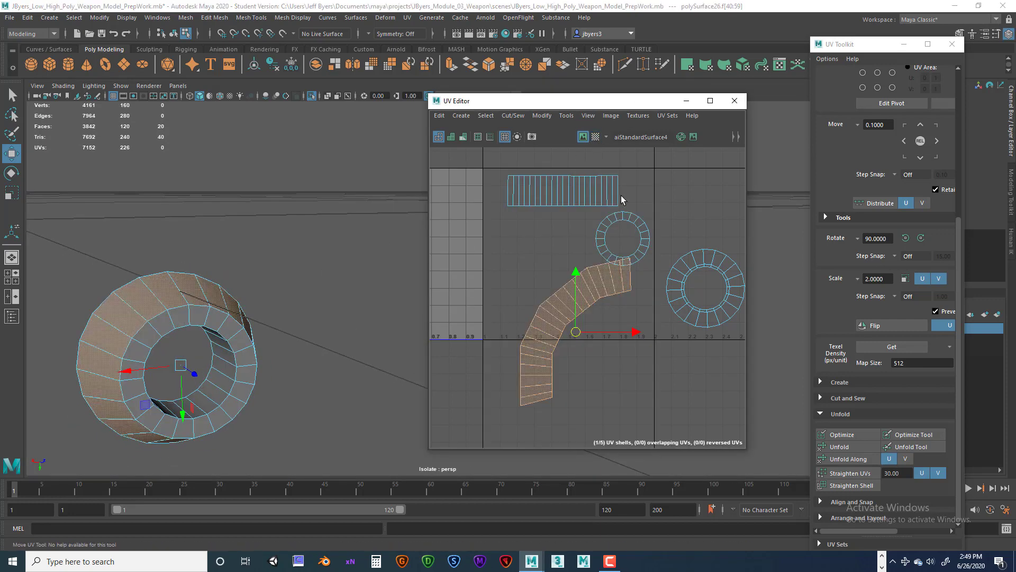
click(853, 446)
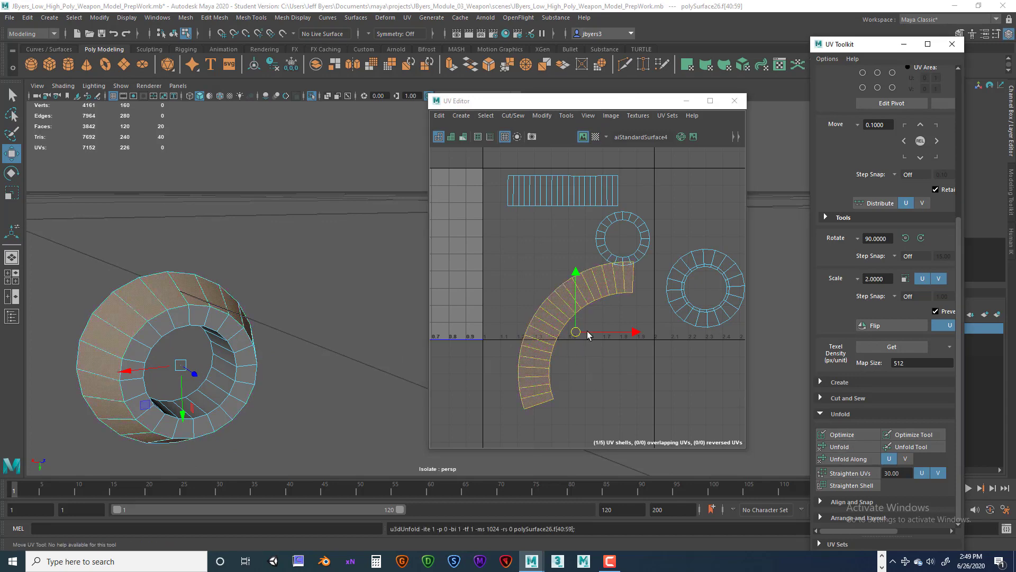
drag(573, 321, 567, 300)
drag(531, 234, 529, 200)
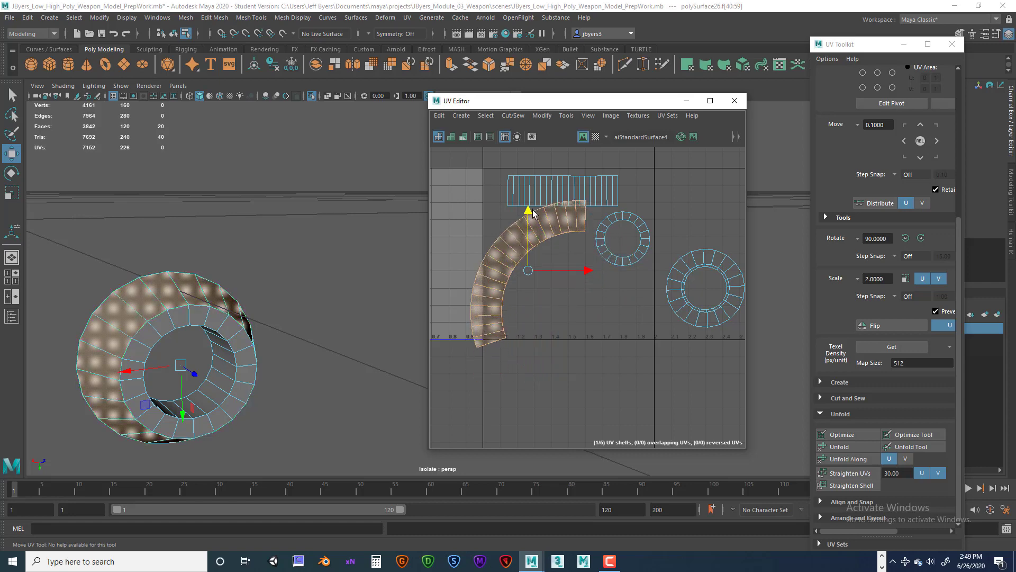
drag(530, 269, 610, 348)
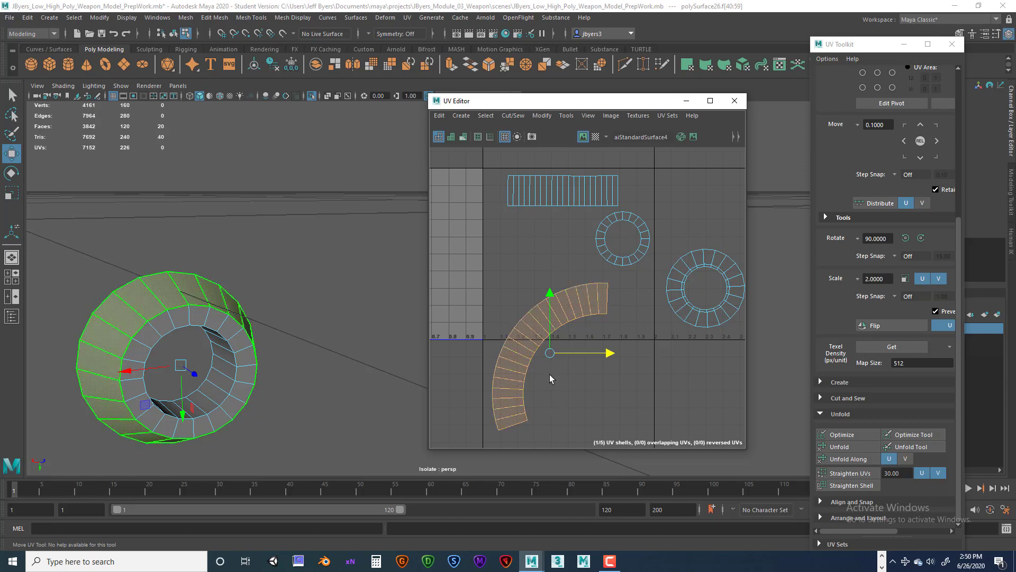
alt+middle_drag(683, 358, 589, 324)
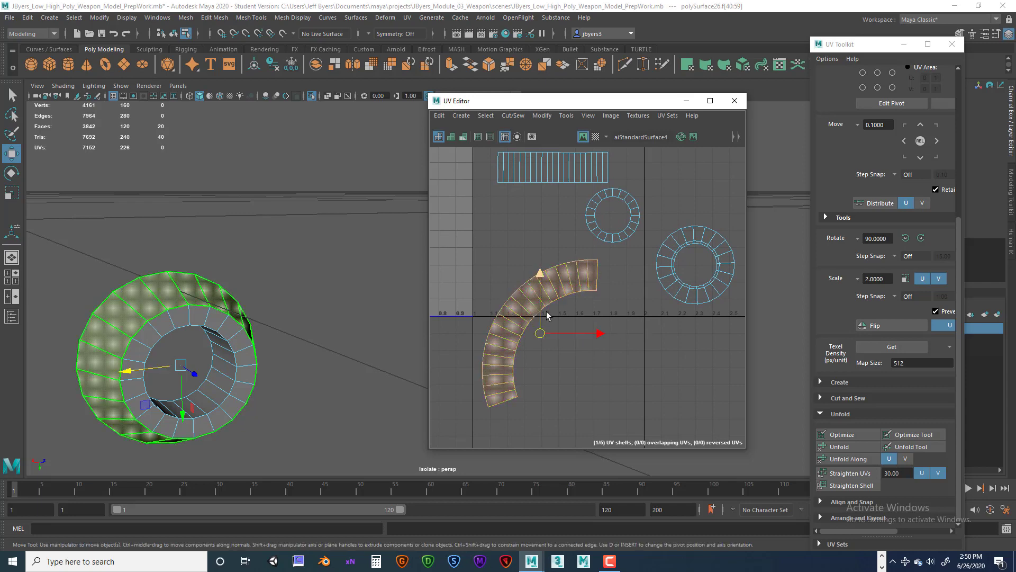
drag(540, 329, 531, 242)
Step: Arrange the shells in the tile with the straight strip along the bottom, the curved shell above, and the small ring inside its arc
scroll(562, 258, down, 2)
alt+middle_drag(567, 280, 569, 324)
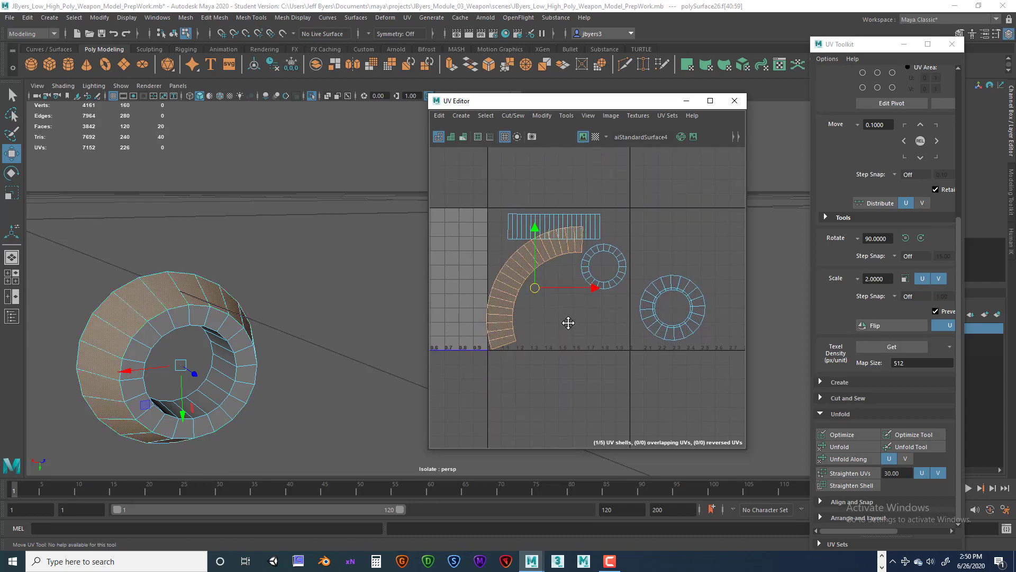
click(548, 236)
drag(548, 237, 572, 341)
click(532, 294)
drag(532, 294, 538, 276)
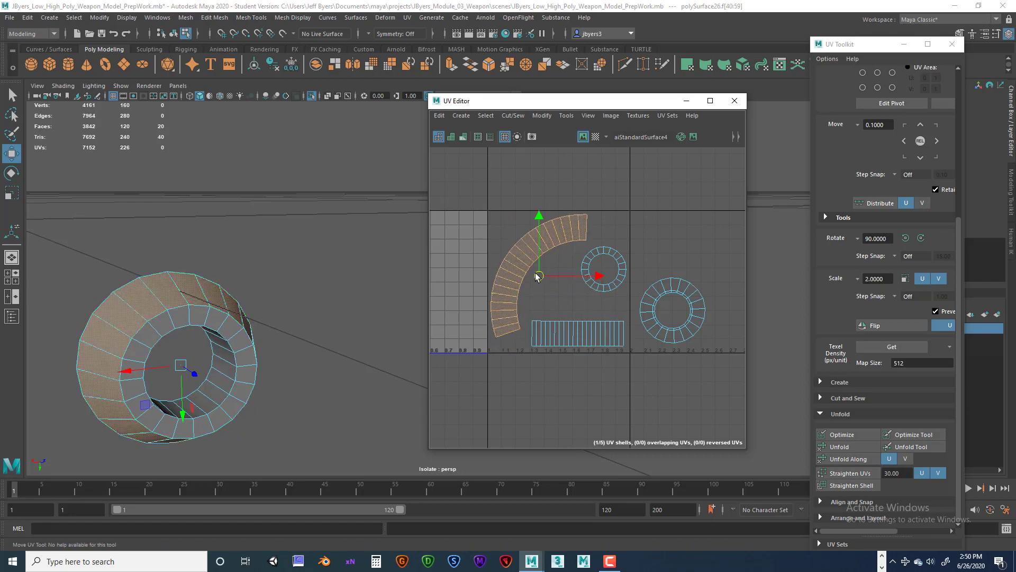
click(604, 268)
drag(604, 268, 569, 286)
Step: Examine the checker map on the ring's end face, inner wall and unfolded outer wall from several angles
scroll(571, 287, up, 2)
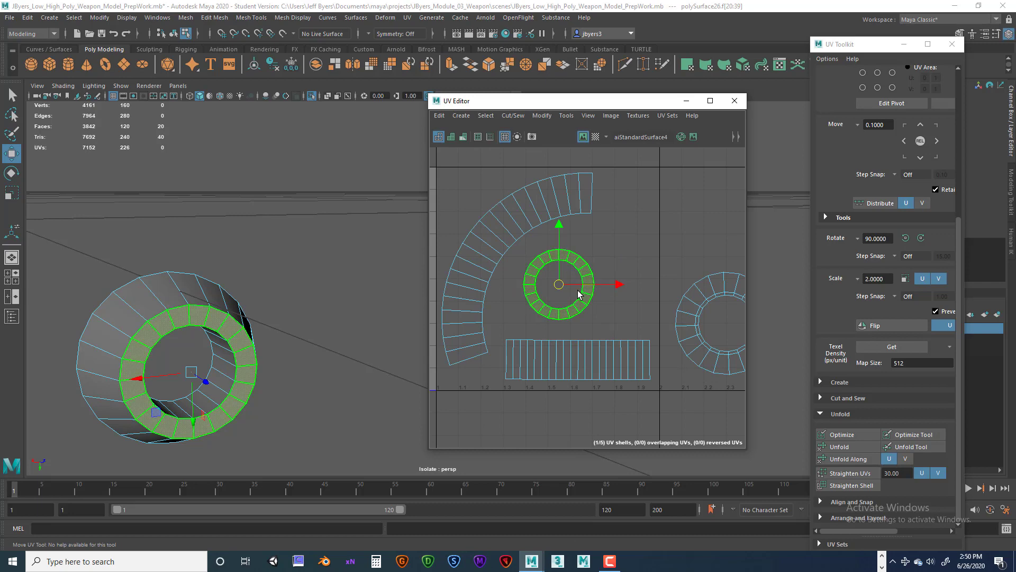
click(596, 138)
alt+drag(313, 301, 277, 306)
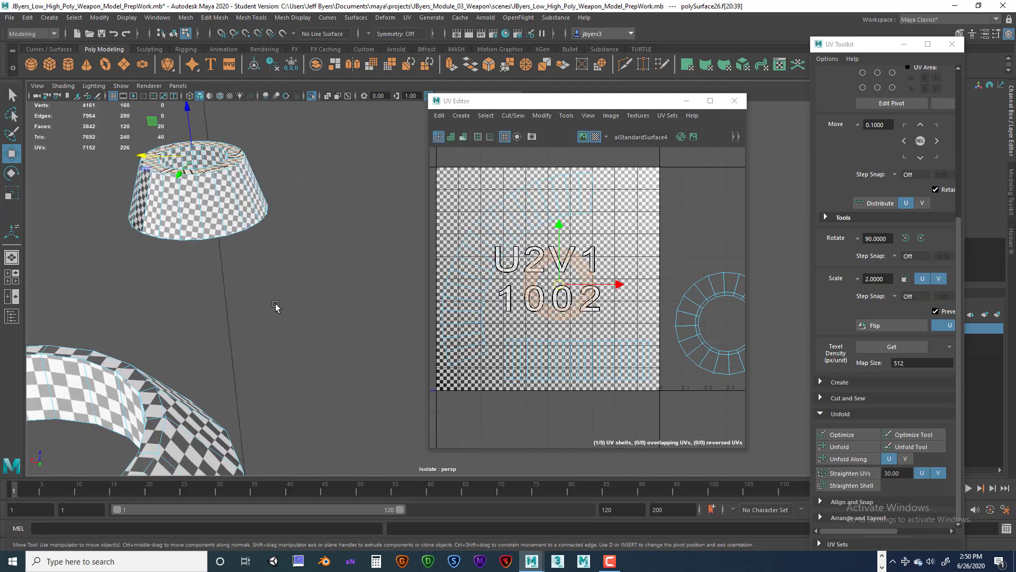
alt+middle_drag(276, 307, 286, 344)
alt+drag(285, 345, 238, 300)
double_click(238, 299)
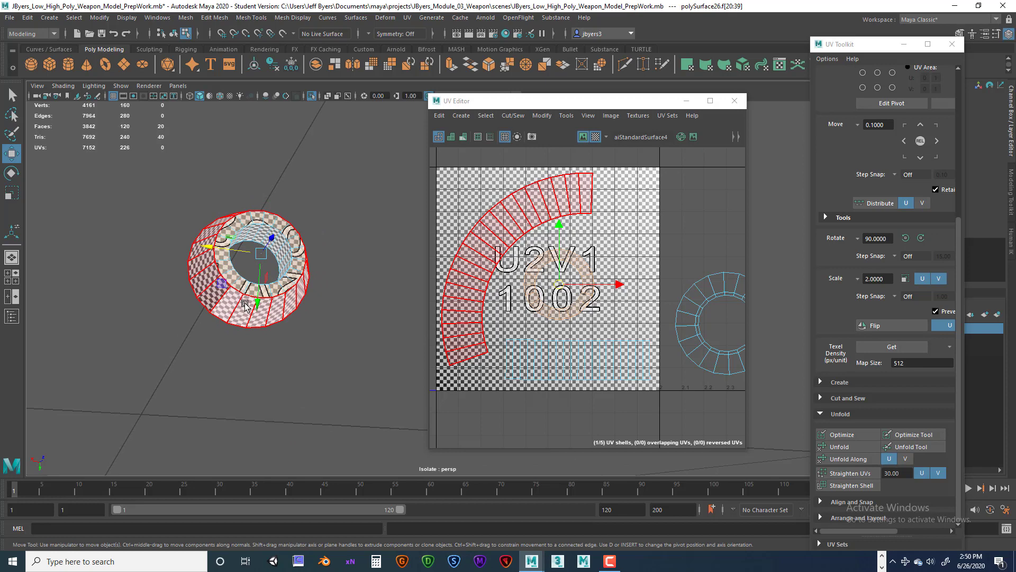
alt+drag(228, 297, 213, 323)
alt+drag(191, 403, 276, 410)
click(309, 411)
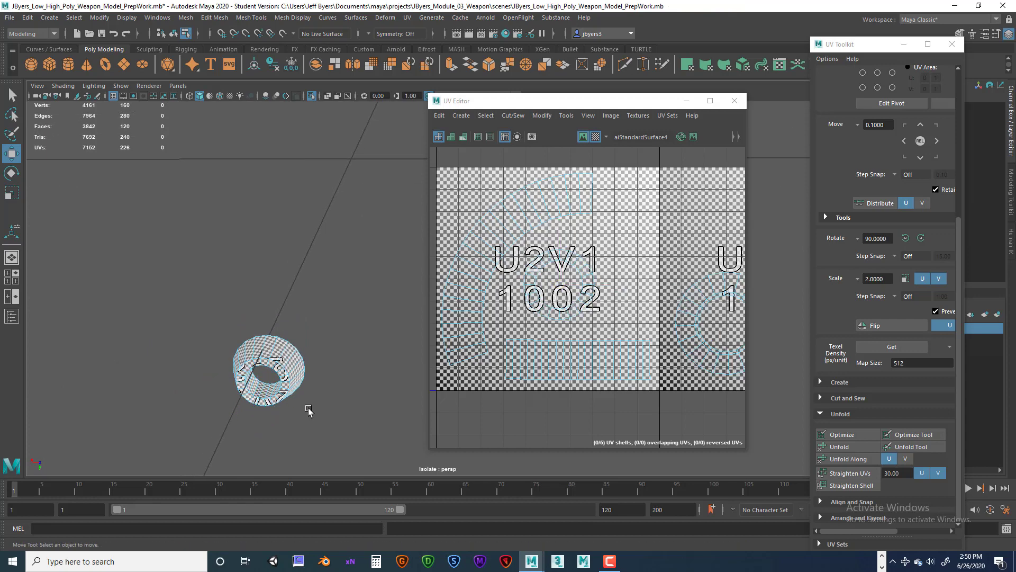
scroll(309, 410, down, 3)
scroll(309, 410, up, 6)
alt+middle_drag(309, 411, 321, 360)
click(479, 306)
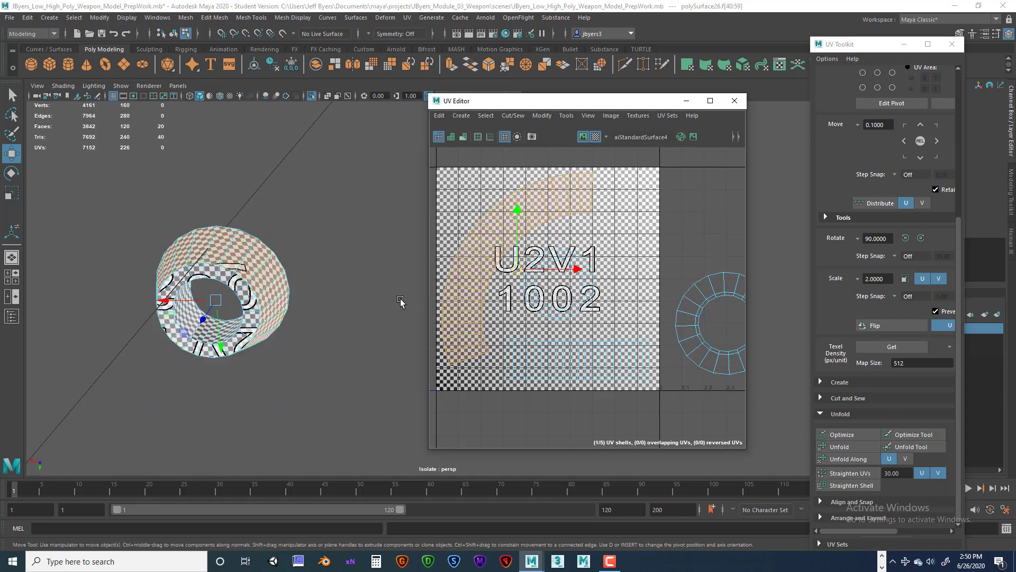
click(595, 137)
scroll(553, 306, down, 2)
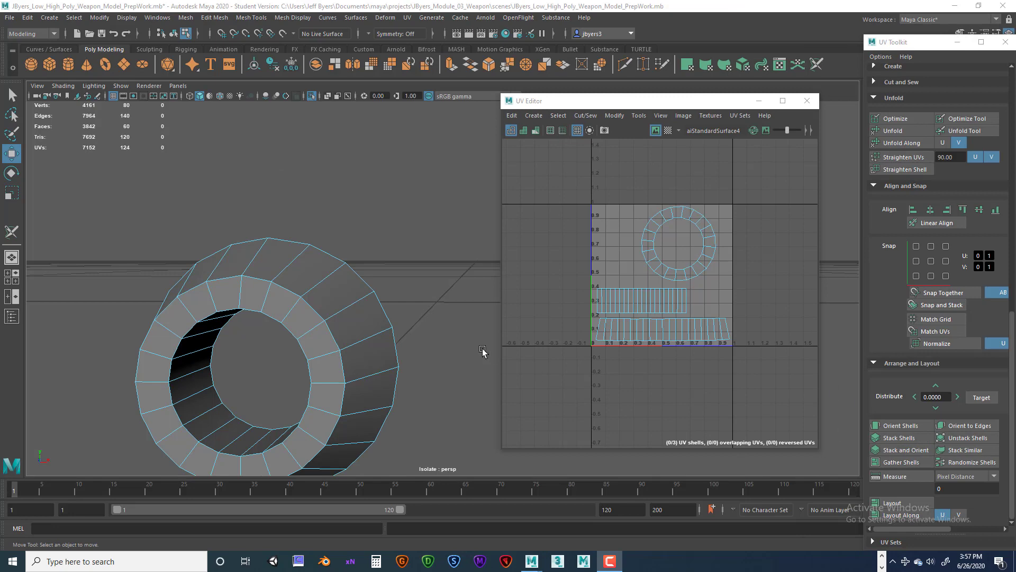
Step: Switch the ring to object mode and leave isolated view to show the whole weapon
alt+drag(483, 351, 470, 332)
right_drag(428, 268, 428, 334)
key(ctrl+1)
middle_drag(458, 303, 431, 329)
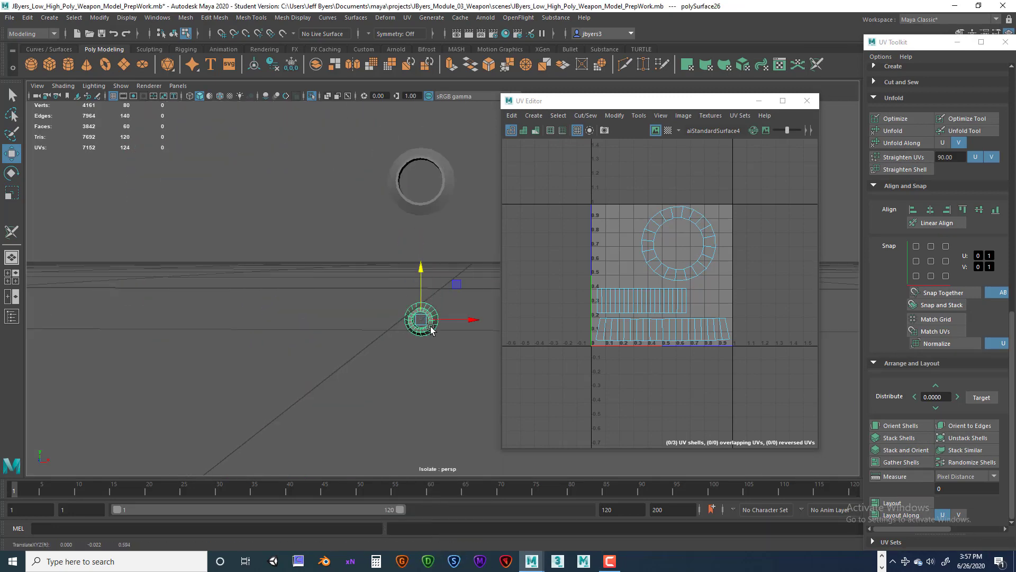
key(ctrl+1)
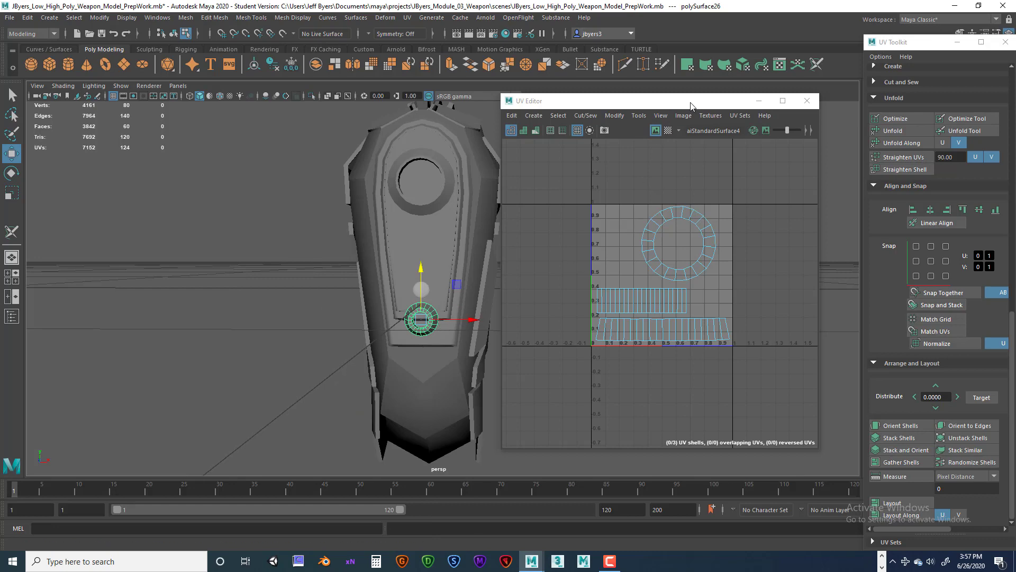
Step: Select only the large muzzle ring as an object and examine its UV shells outside the first tile
drag(692, 102, 704, 118)
scroll(739, 222, down, 4)
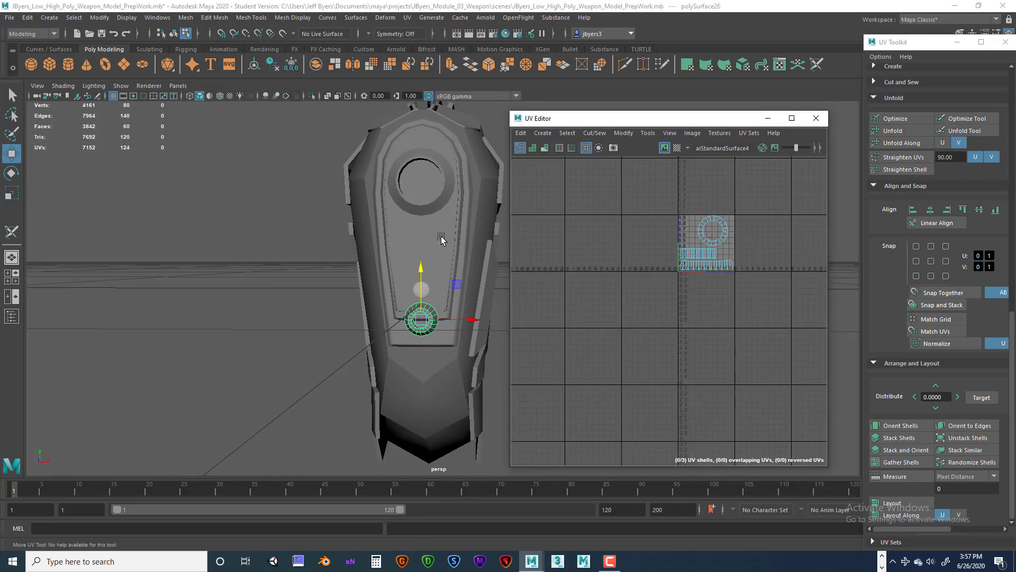
alt+drag(455, 233, 328, 283)
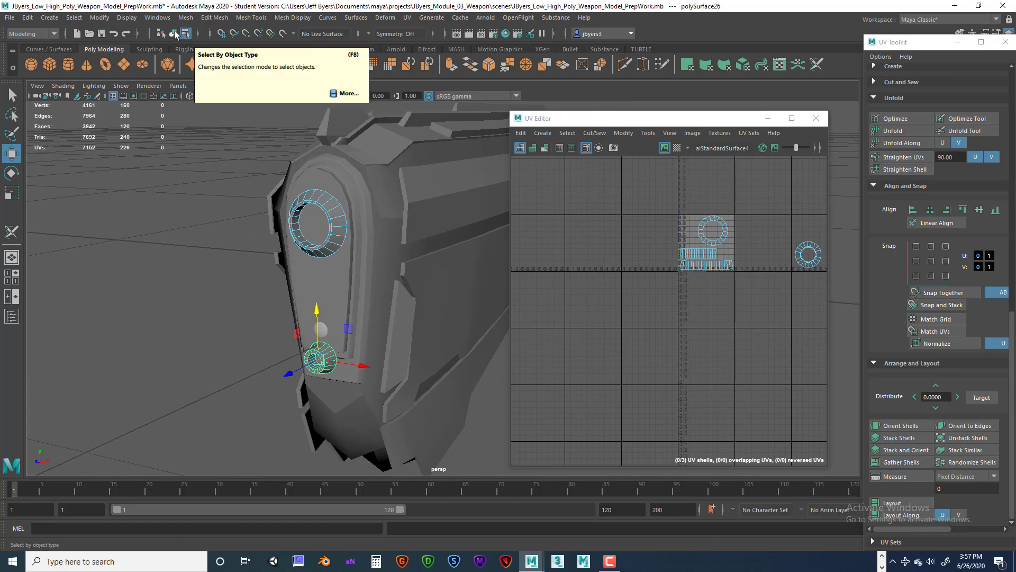
click(175, 34)
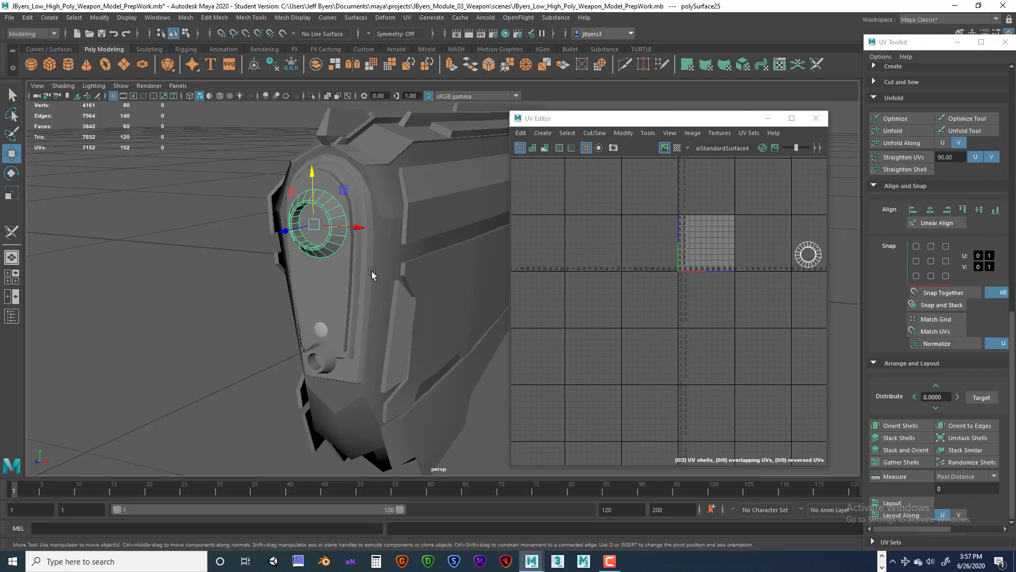
alt+middle_drag(372, 273, 350, 277)
alt+middle_drag(753, 261, 654, 273)
alt+right_drag(654, 272, 761, 256)
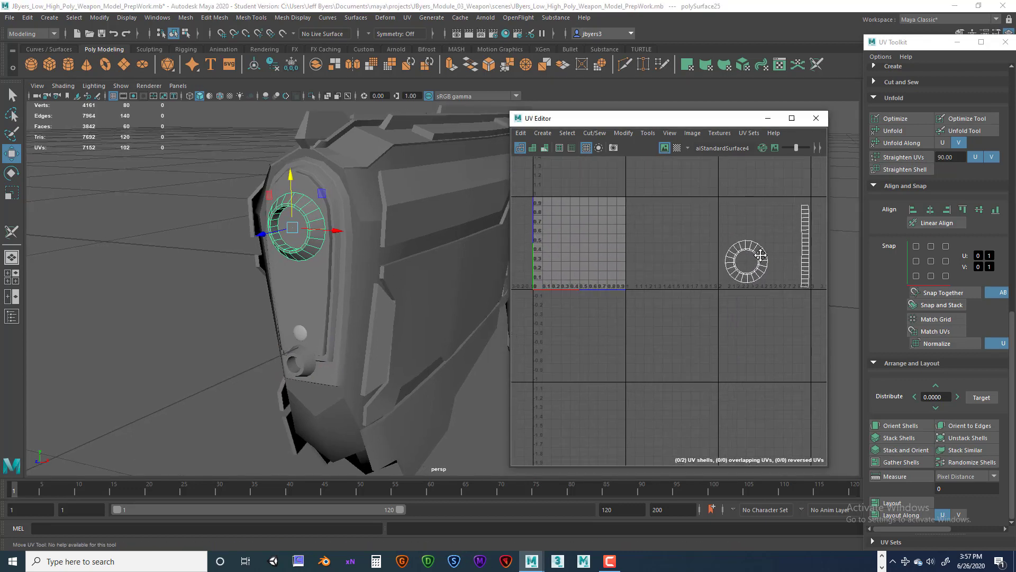
scroll(761, 255, up, 4)
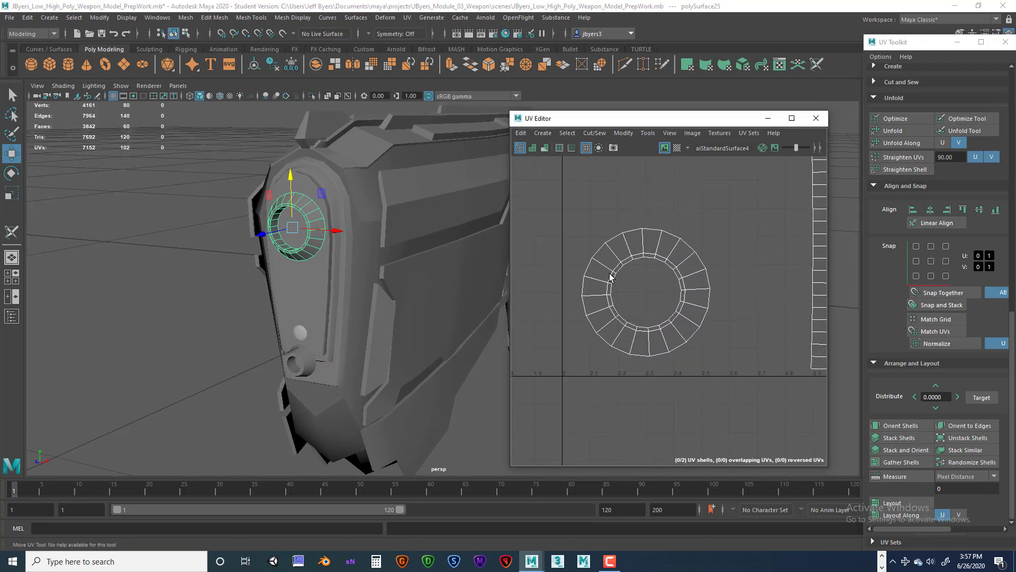
Step: Check the muzzle ring for UV distortion with the checker map and turn the map off again
click(677, 148)
scroll(303, 285, up, 3)
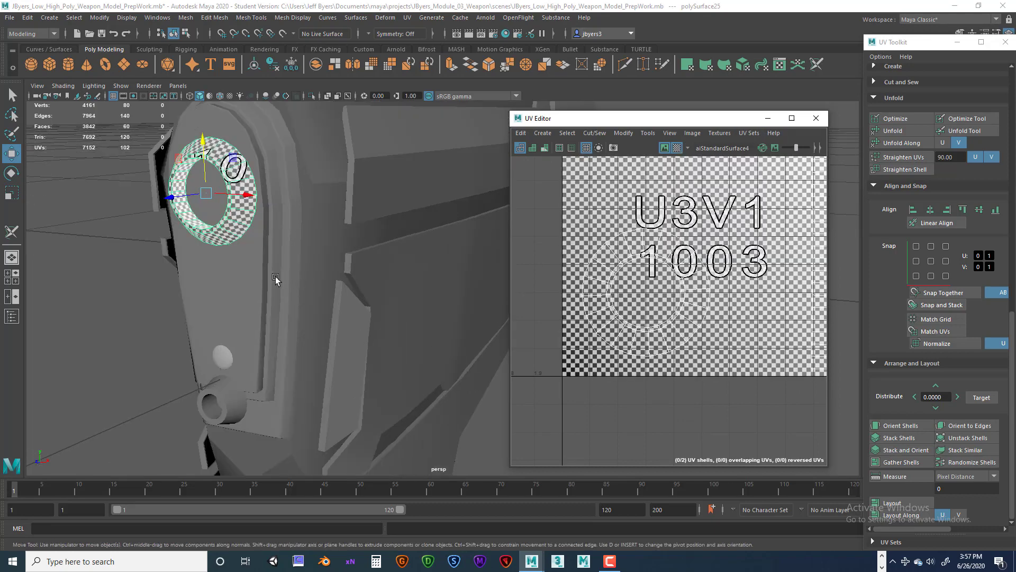
alt+drag(278, 282, 317, 291)
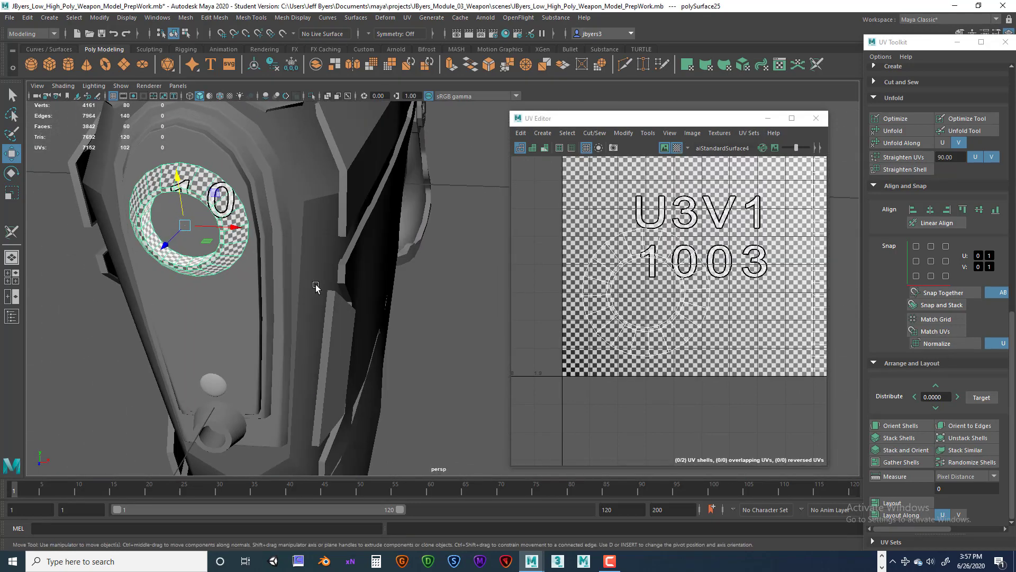
click(680, 146)
scroll(738, 252, down, 4)
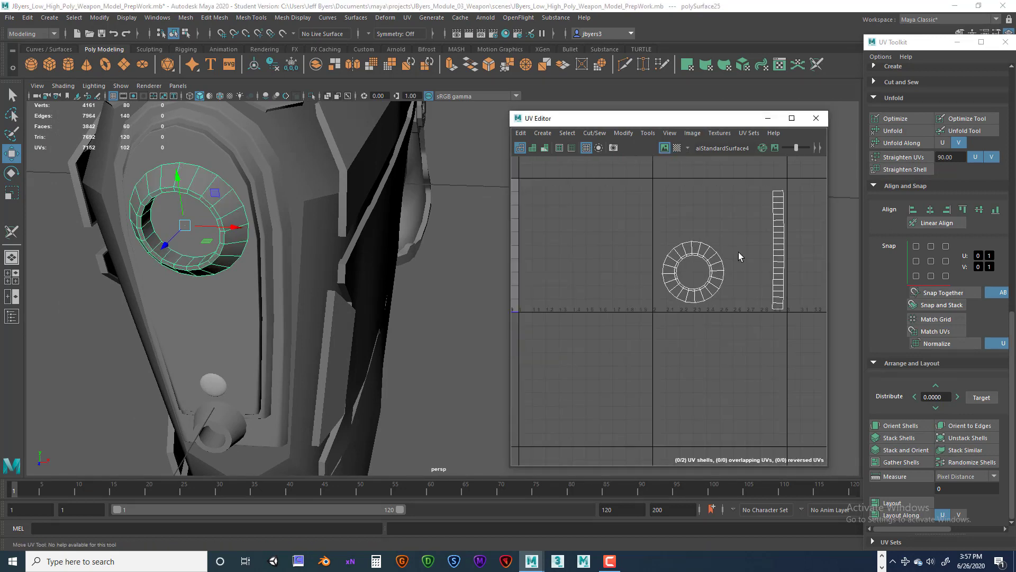
alt+middle_drag(742, 251, 713, 256)
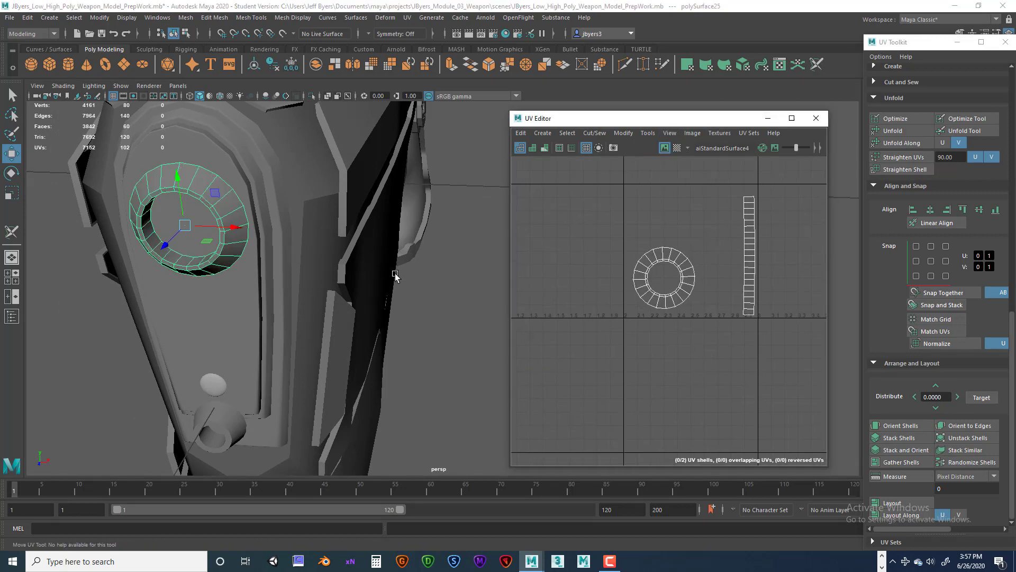
Step: Select the grip mesh of the weapon's handle and bring it into close view
scroll(387, 282, down, 4)
alt+drag(399, 314, 345, 296)
alt+middle_drag(345, 297, 316, 297)
alt+drag(308, 322, 361, 317)
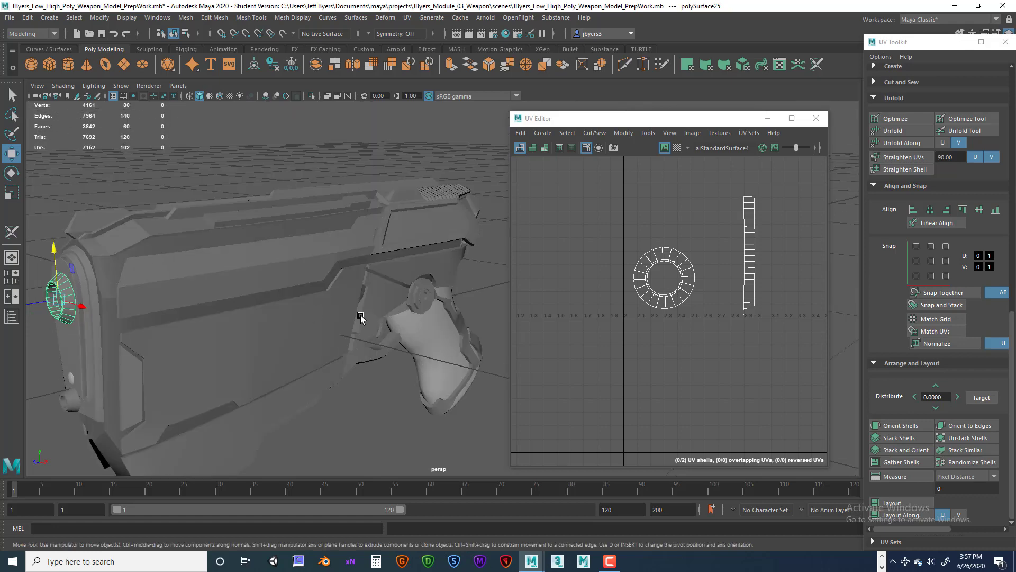
alt+right_drag(361, 316, 341, 316)
click(410, 324)
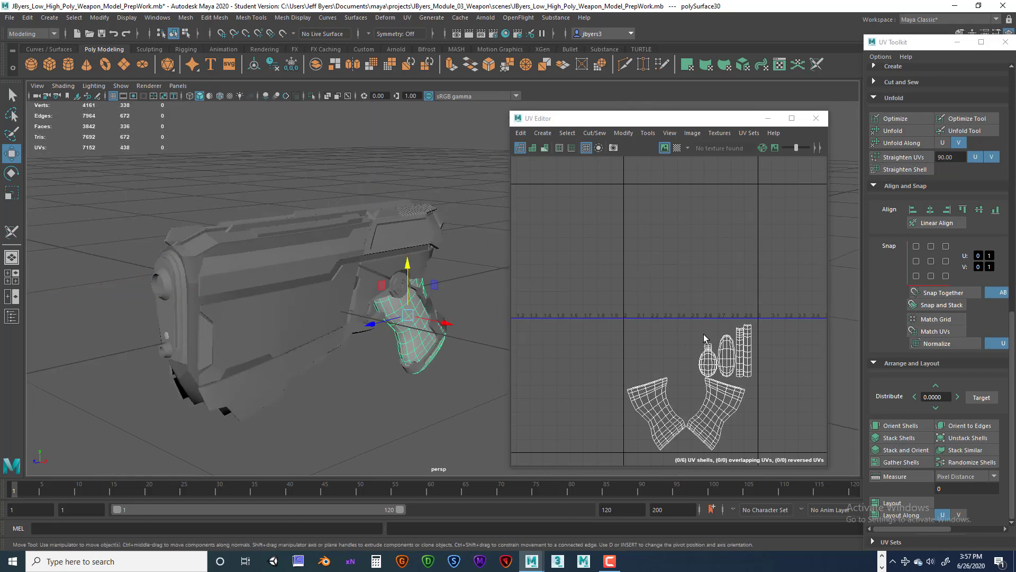
alt+drag(426, 339, 575, 337)
scroll(446, 341, up, 8)
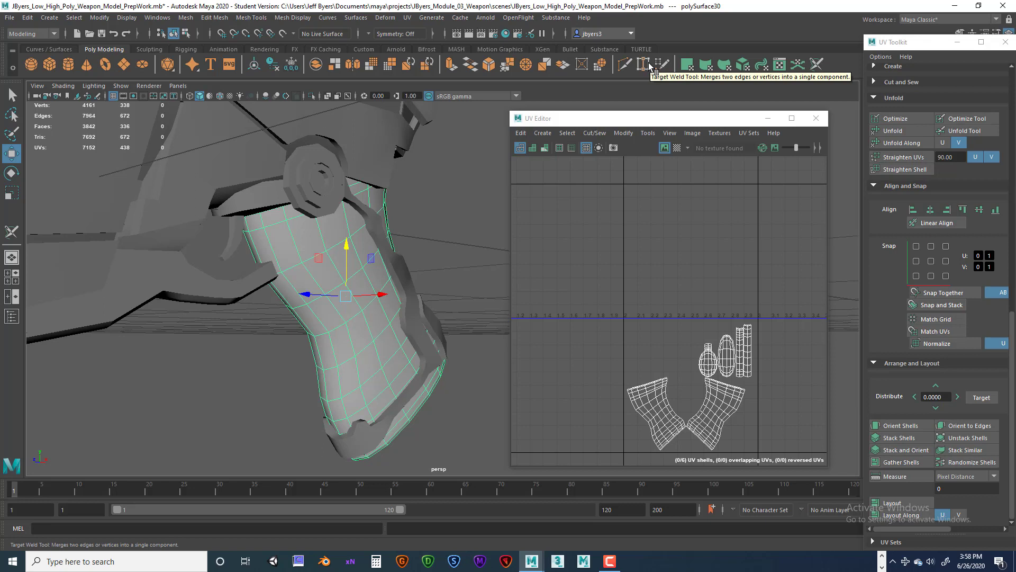
key(ctrl+1)
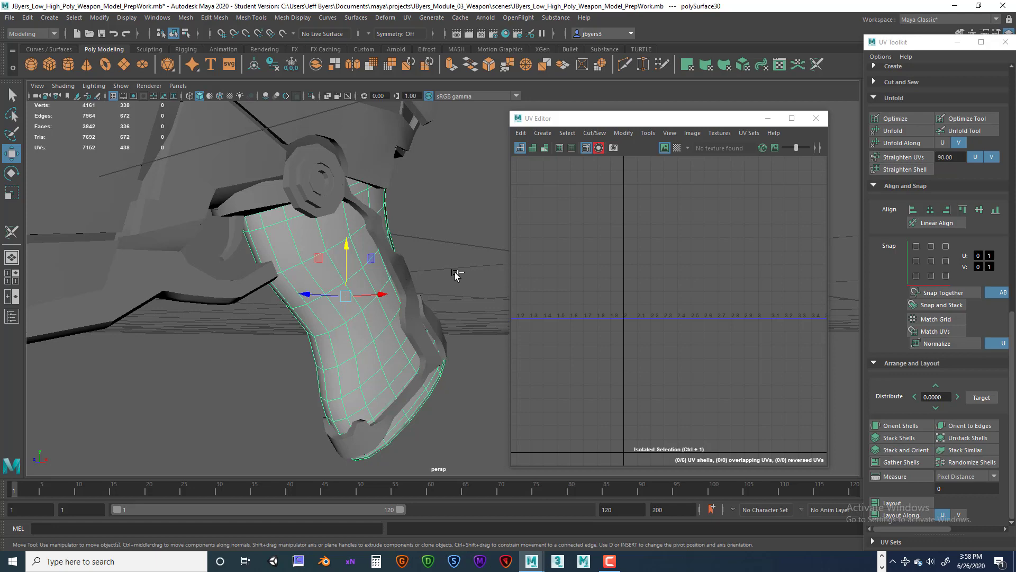
key(ctrl+1)
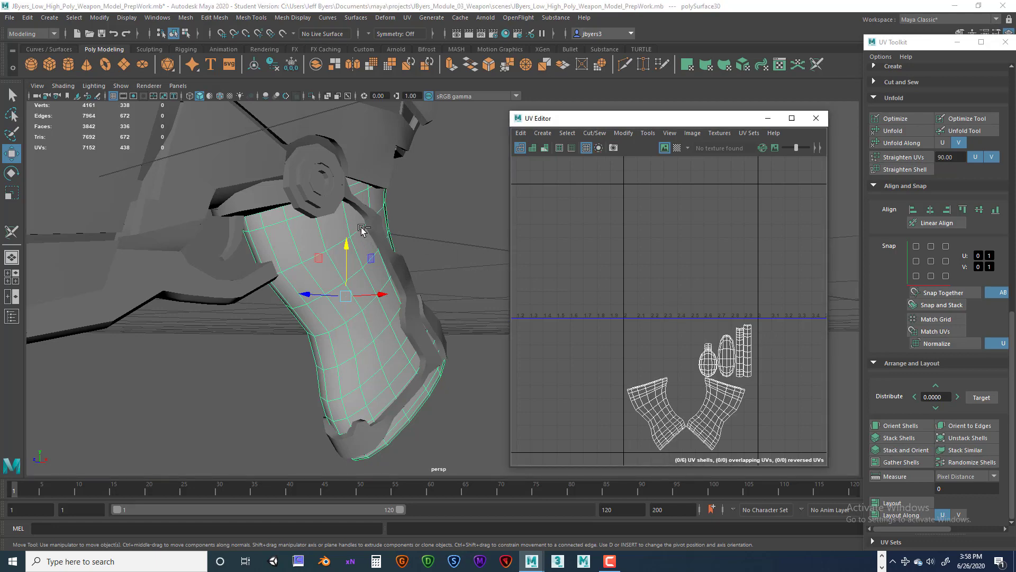
click(434, 178)
click(339, 272)
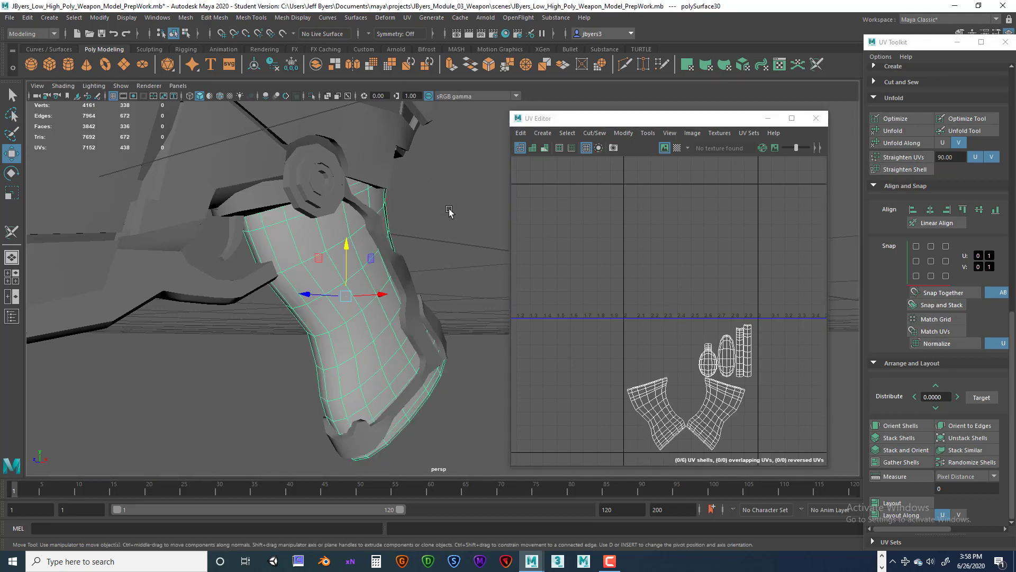
Step: Examine the shape of the grip from several sides in isolation and then within the whole weapon
key(ctrl+1)
alt+drag(451, 226, 309, 281)
key(f)
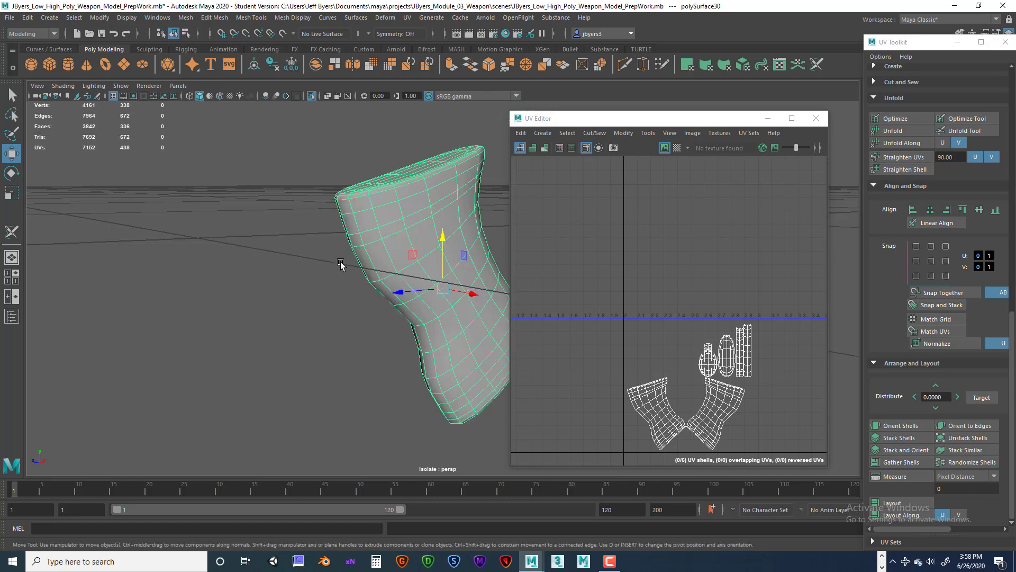
alt+drag(469, 272, 394, 289)
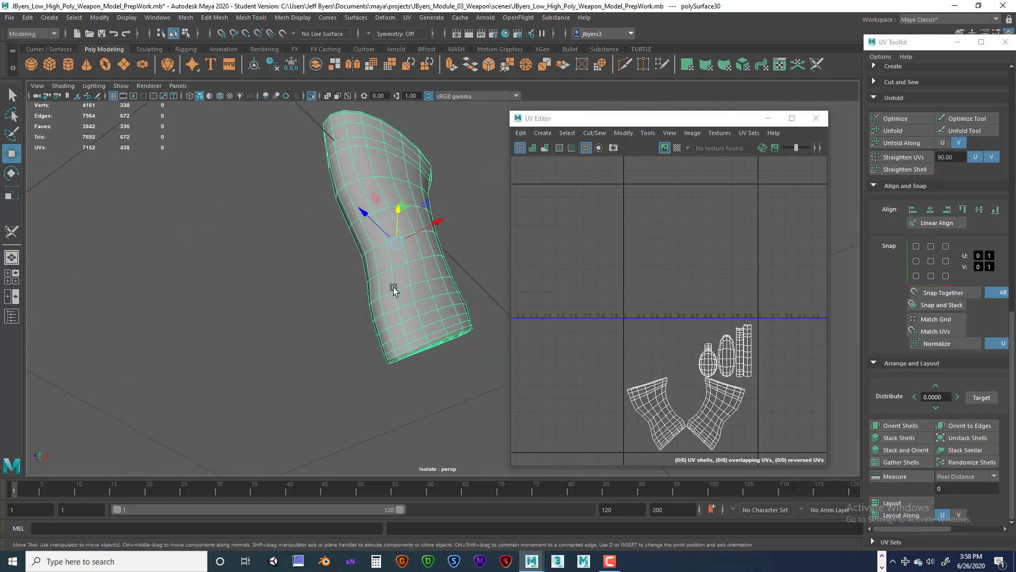
alt+drag(418, 354, 388, 319)
alt+right_drag(388, 320, 398, 296)
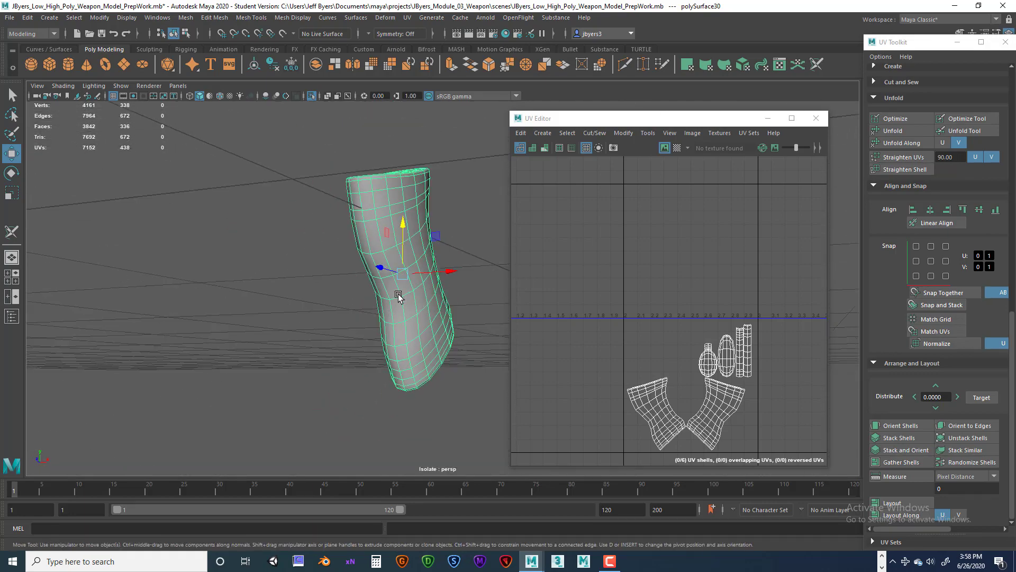
alt+drag(415, 379, 303, 232)
key(ctrl+1)
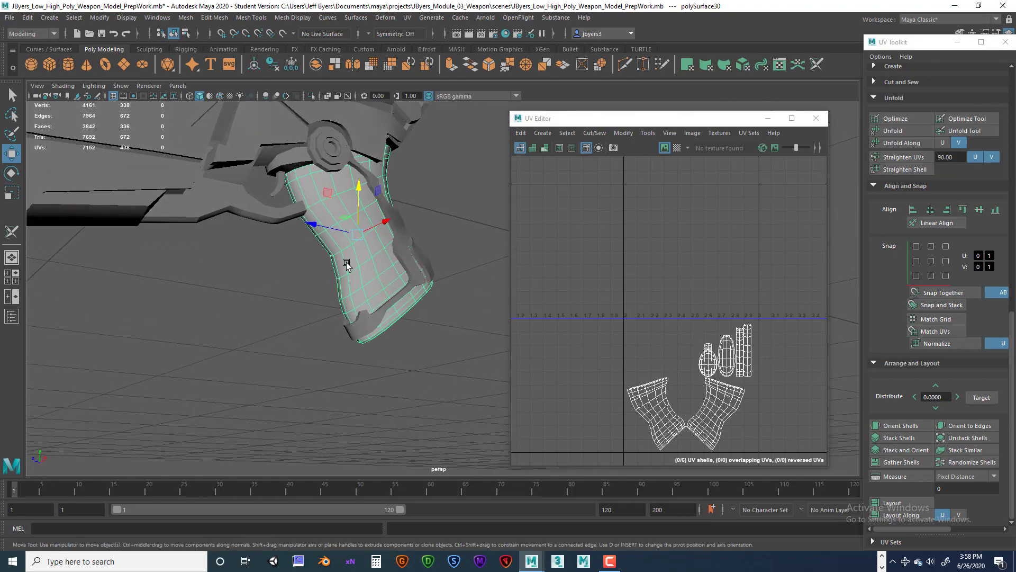
alt+drag(358, 277, 385, 270)
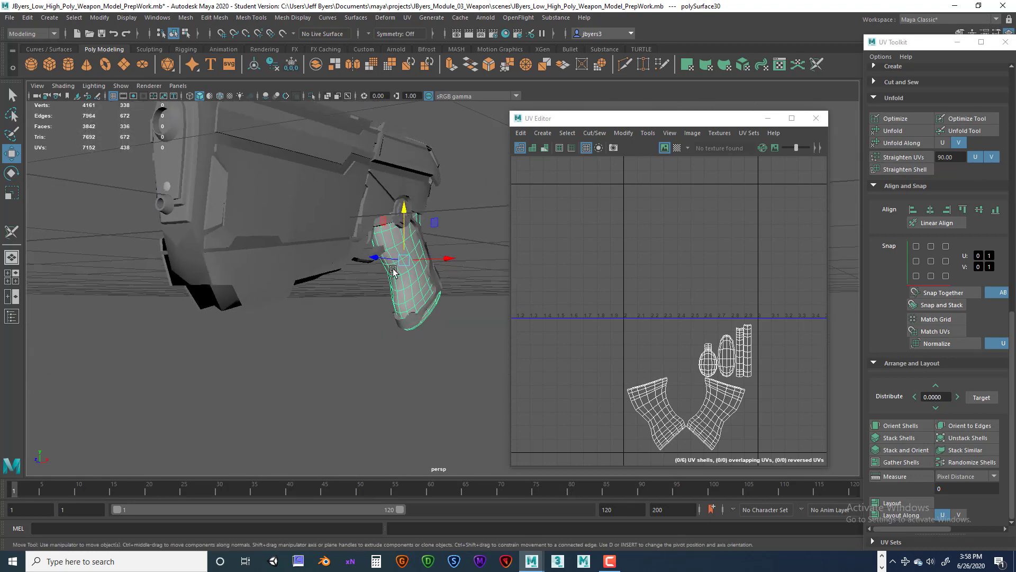
Step: Isolate the grip mesh in the viewport, with its broad side facing the view
key(ctrl+1)
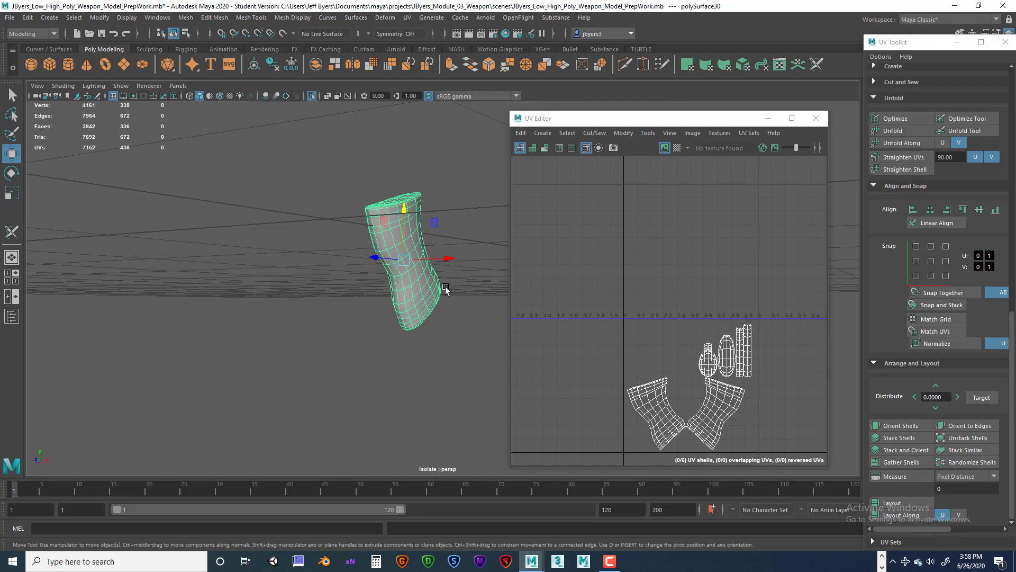
alt+drag(445, 286, 410, 291)
scroll(404, 283, up, 4)
alt+right_drag(411, 281, 423, 282)
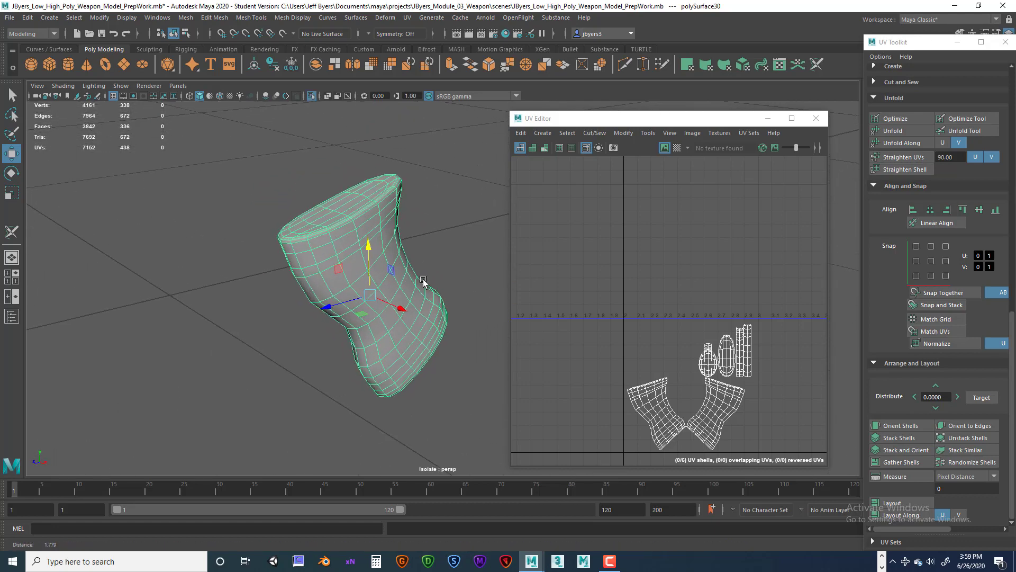
alt+drag(424, 282, 372, 233)
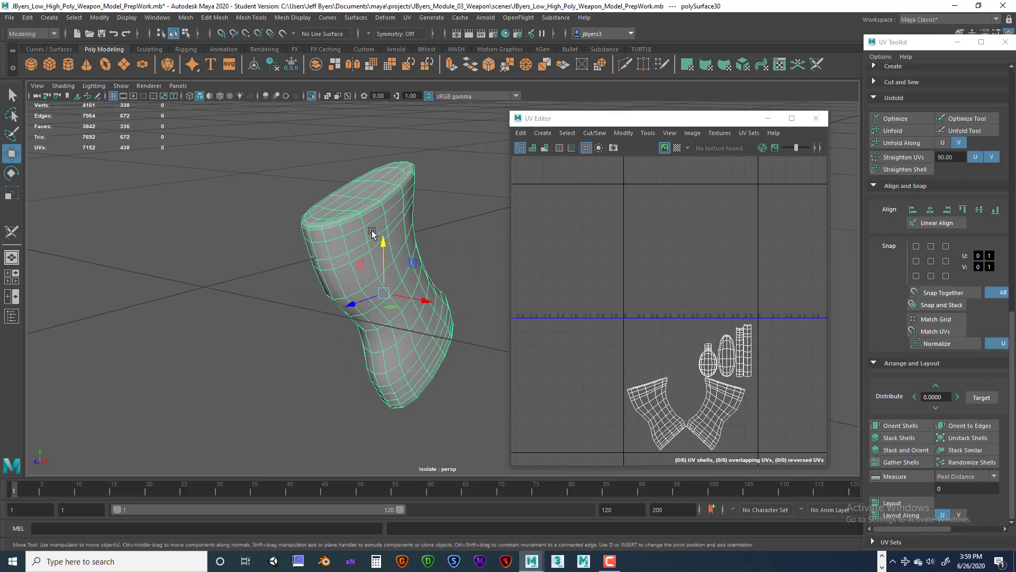
right_click(395, 191)
right_drag(395, 190, 373, 251)
mouse_move(450, 255)
alt+mouse_down()
mouse_move(420, 245)
mouse_move(438, 254)
alt+mouse_up()
alt+drag(465, 157, 423, 153)
Step: Apply a Planar UV mapping to the grip, fitted to the bounding box and projected from the X axis
click(409, 17)
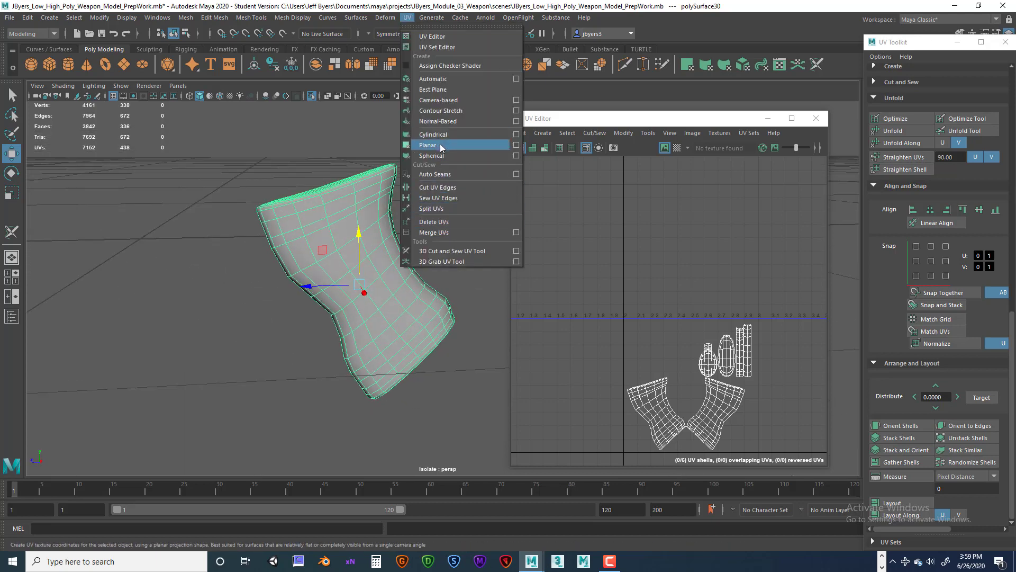
click(516, 145)
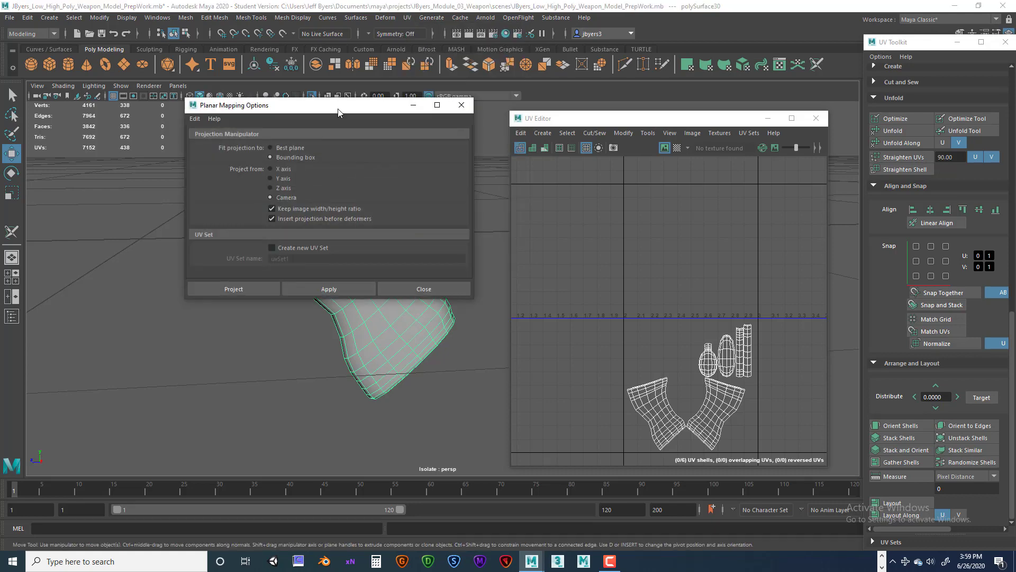
drag(338, 109, 470, 104)
mouse_move(220, 353)
alt+mouse_down()
mouse_move(216, 382)
mouse_move(220, 355)
alt+mouse_up()
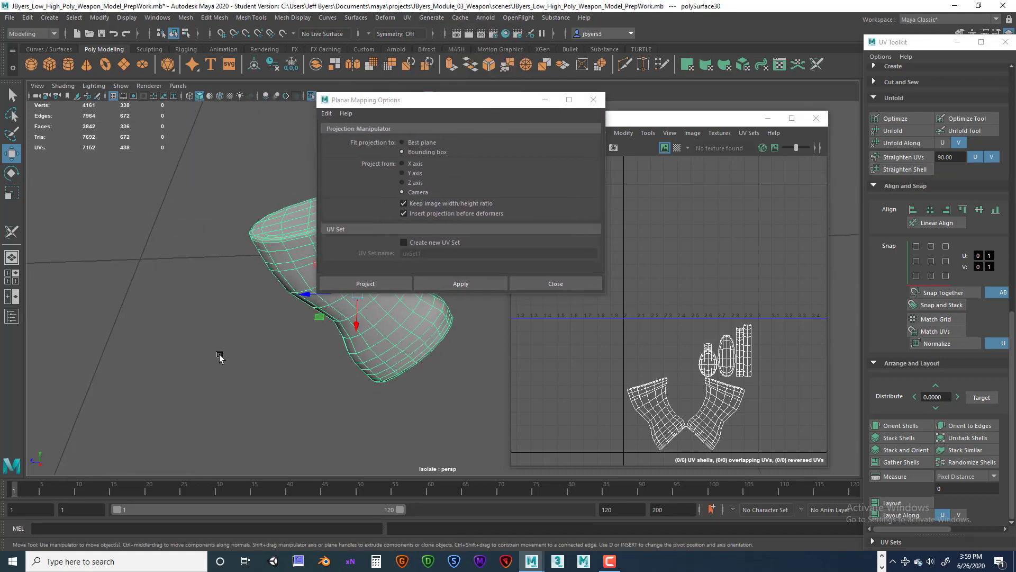
click(401, 163)
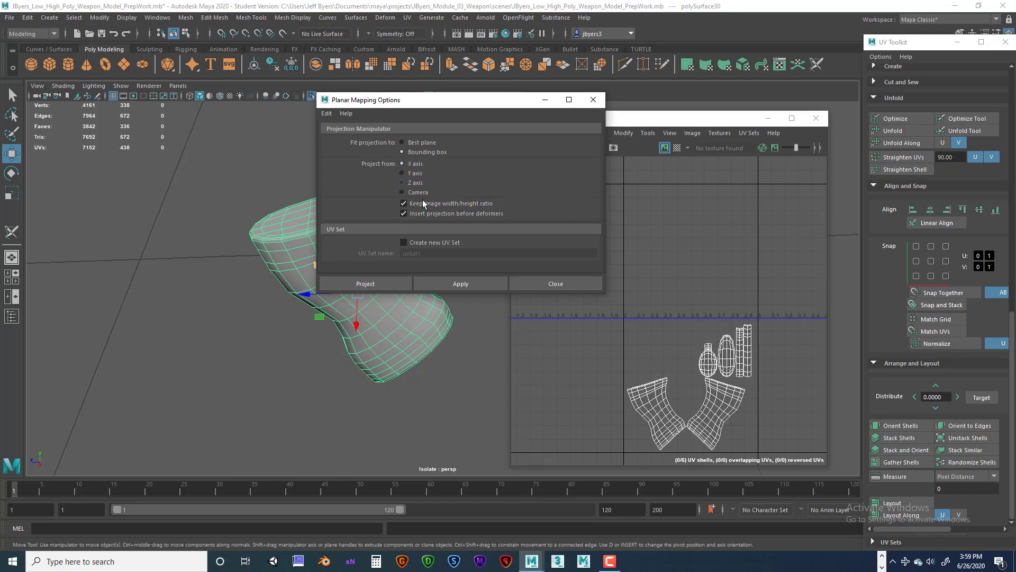
click(395, 282)
key(f)
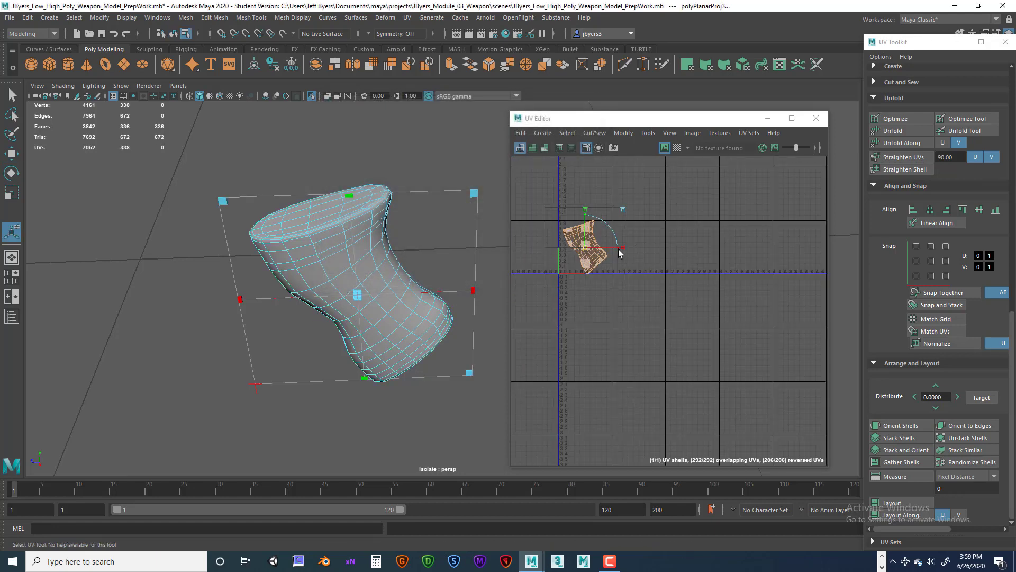
scroll(693, 260, up, 5)
alt+middle_drag(683, 261, 699, 306)
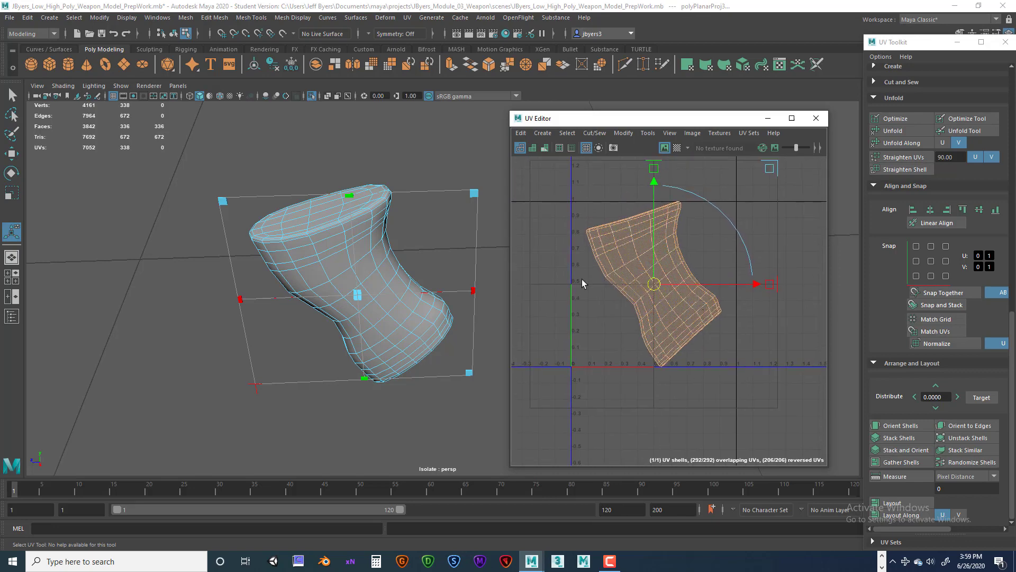
Step: Leave the planar projection manipulator for the Select tool and deselect the grip's faces
alt+drag(318, 317, 351, 316)
alt+middle_drag(351, 315, 329, 288)
alt+drag(329, 288, 336, 270)
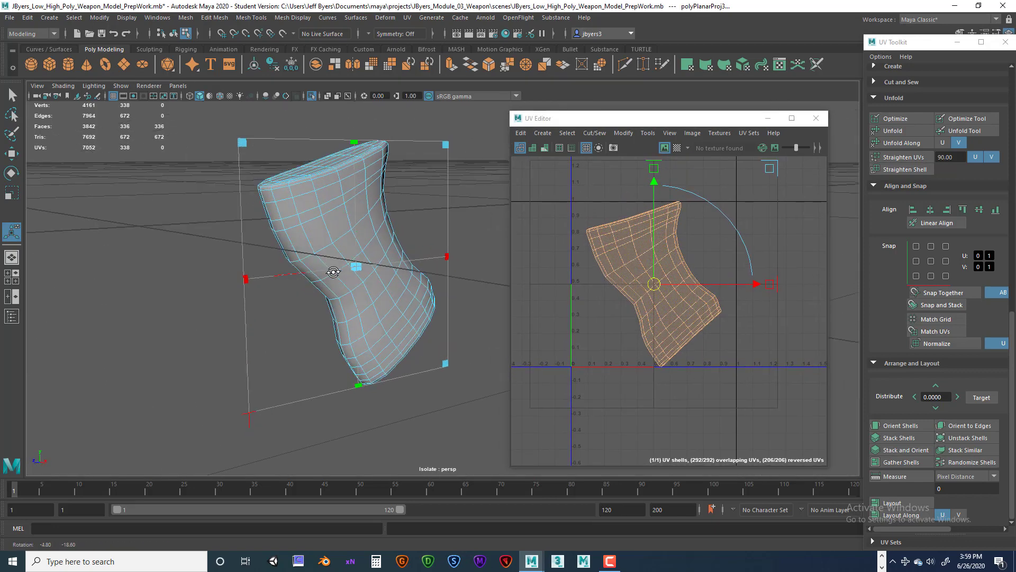
alt+middle_drag(336, 270, 333, 278)
right_drag(337, 235, 340, 237)
key(q)
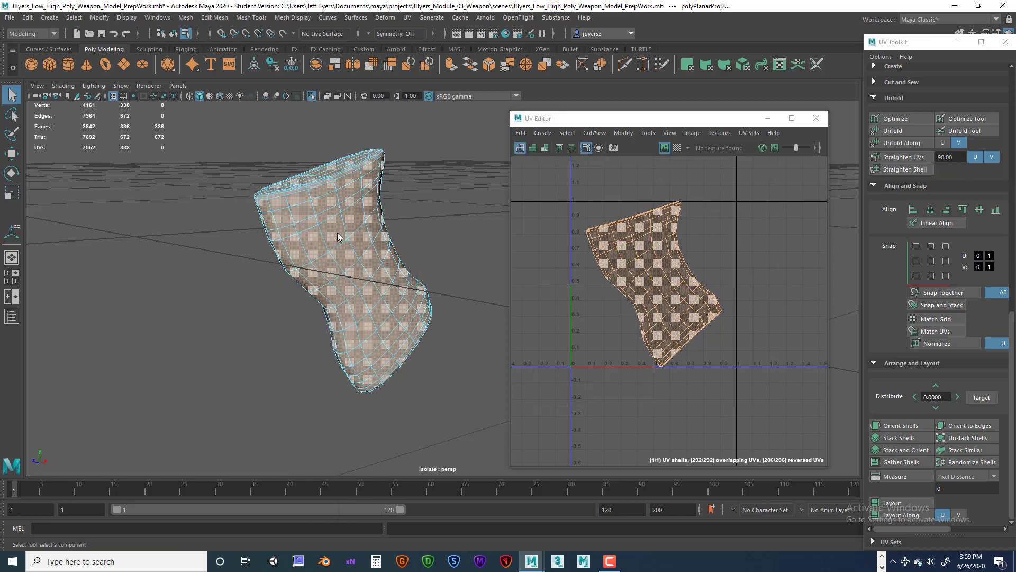
alt+drag(336, 230, 341, 216)
click(445, 214)
Step: Switch the grip to edge component mode and leave no edge selected
right_drag(349, 196, 350, 174)
click(354, 172)
alt+drag(360, 171, 386, 196)
click(332, 161)
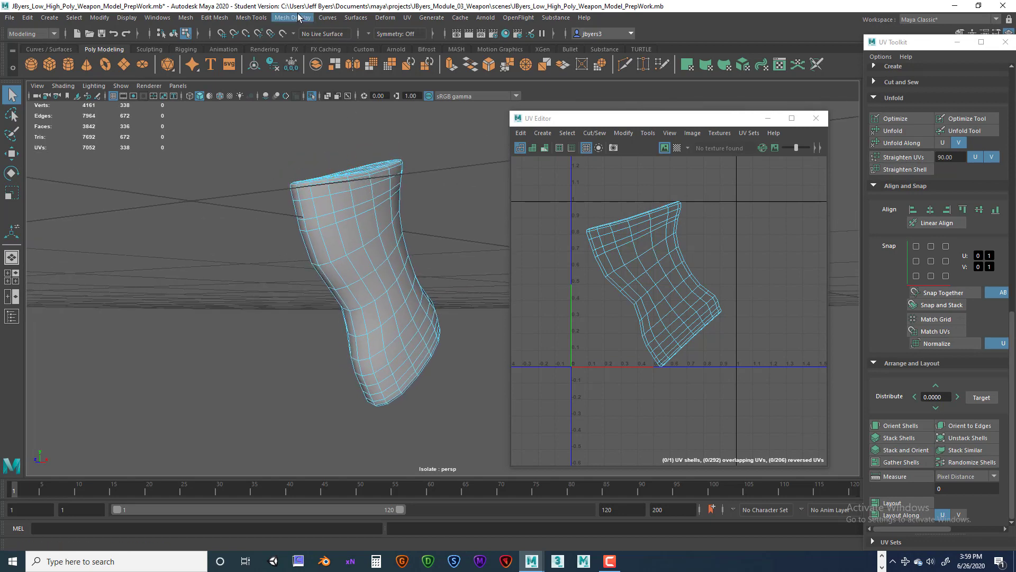
Step: Cut the UVs along the edge loop around the grip's top cap with the 3D Cut and Sew UV Tool
click(407, 18)
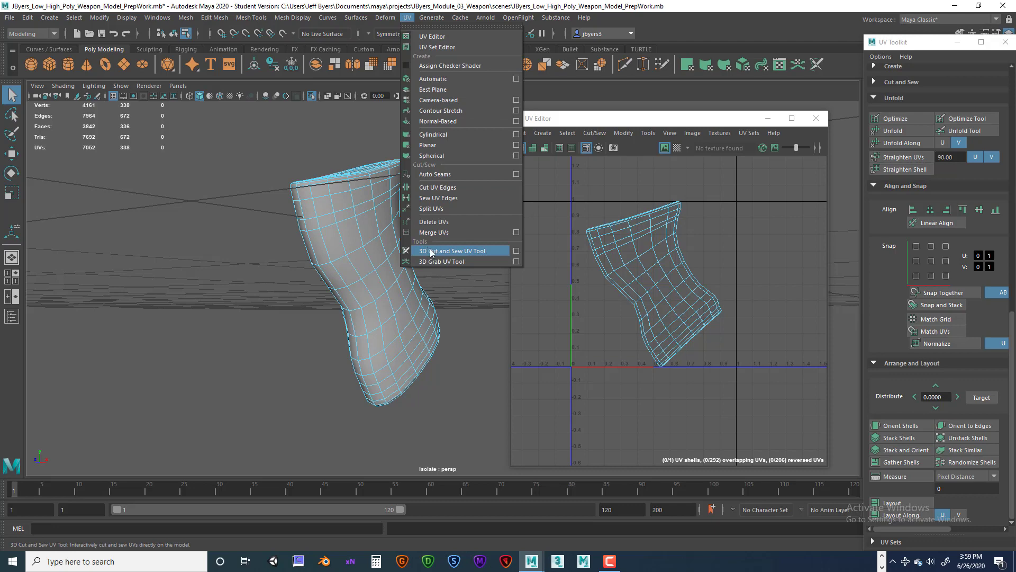
click(460, 252)
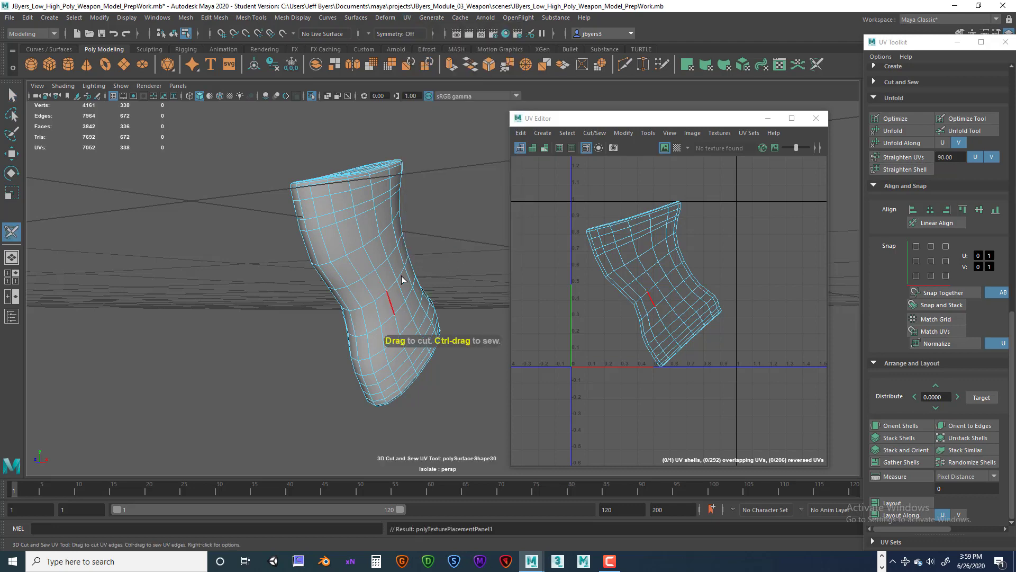
mouse_move(426, 240)
alt+mouse_down()
mouse_move(302, 259)
mouse_move(444, 241)
alt+mouse_up()
alt+right_drag(444, 240, 517, 252)
alt+drag(390, 237, 420, 242)
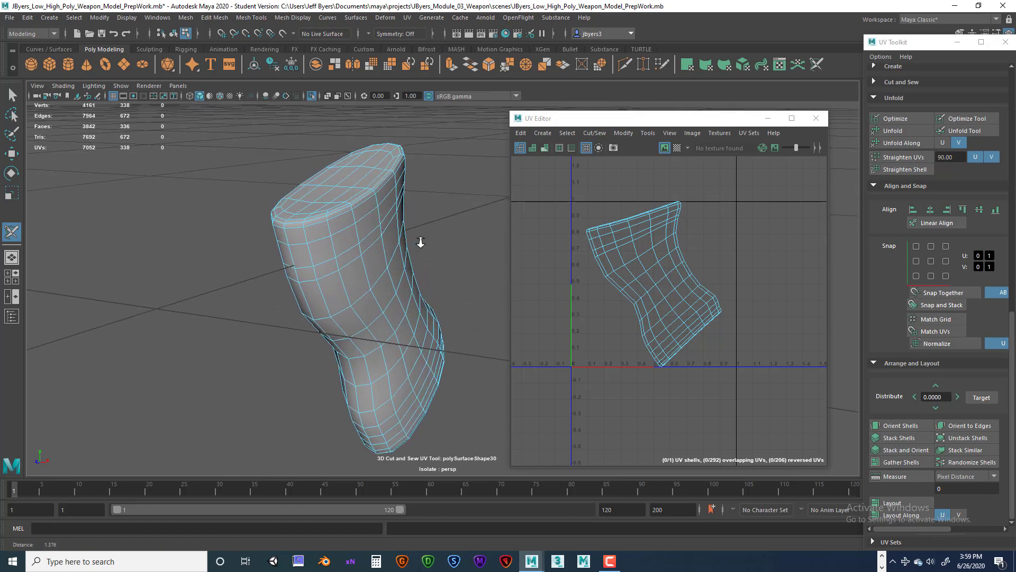
alt+right_drag(420, 241, 469, 250)
alt+middle_drag(372, 212, 389, 238)
scroll(389, 239, up, 3)
scroll(347, 202, down, 3)
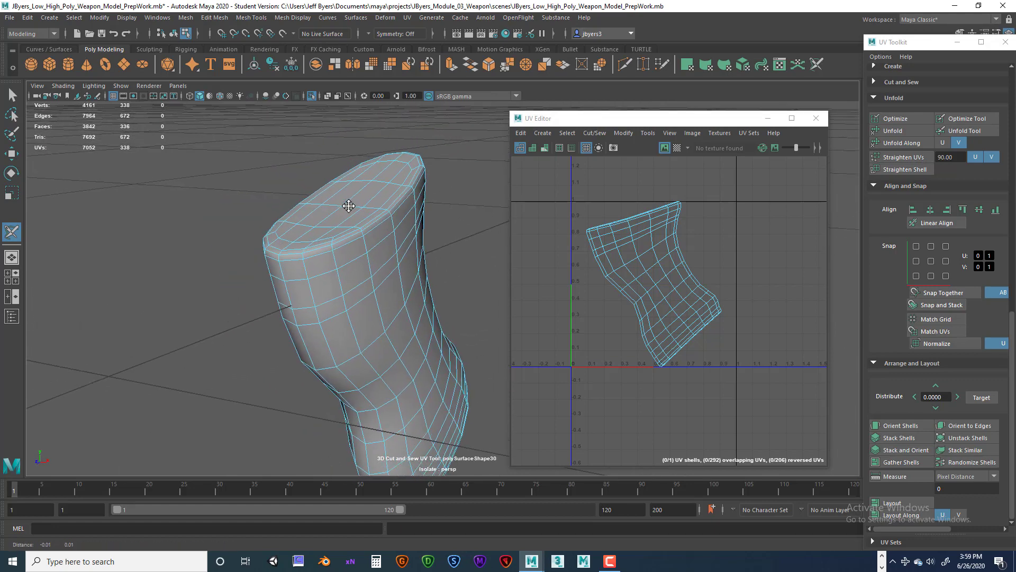
scroll(393, 222, up, 5)
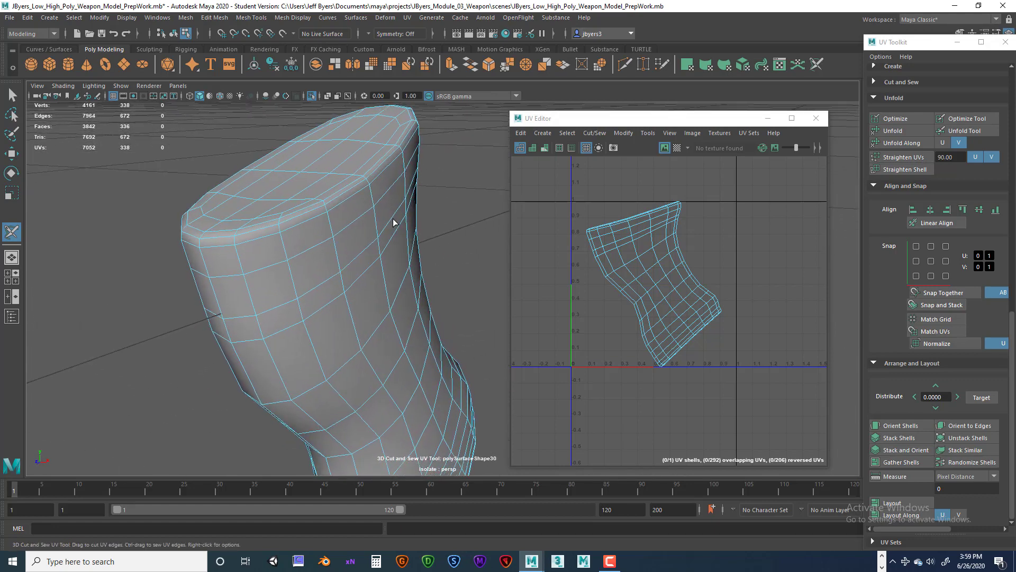
click(310, 214)
mouse_move(267, 228)
mouse_down()
mouse_move(284, 223)
mouse_move(209, 236)
mouse_move(355, 195)
mouse_up()
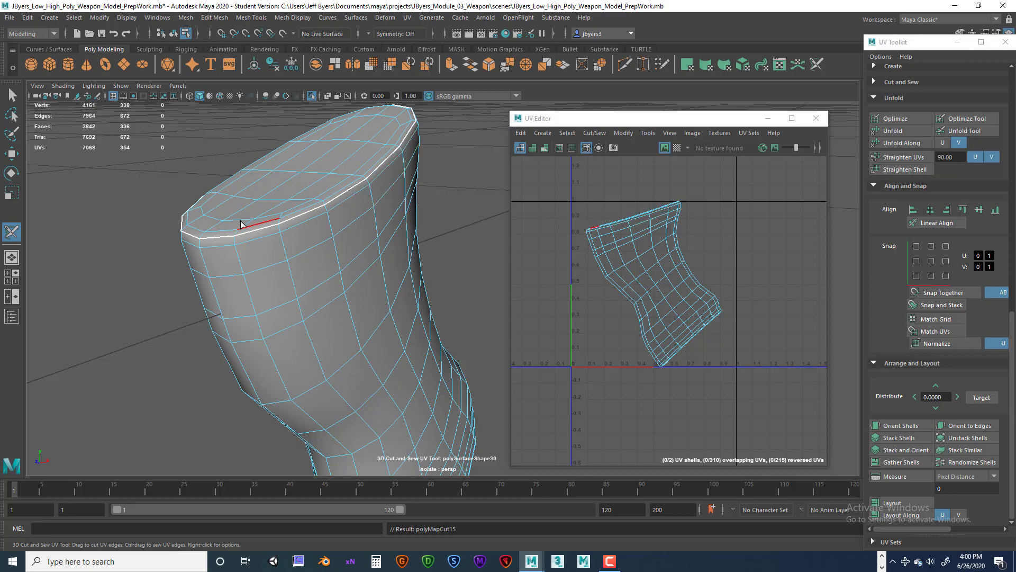
Step: Cut the UVs along the edge loop around the grip's bottom cap
alt+drag(318, 224, 319, 178)
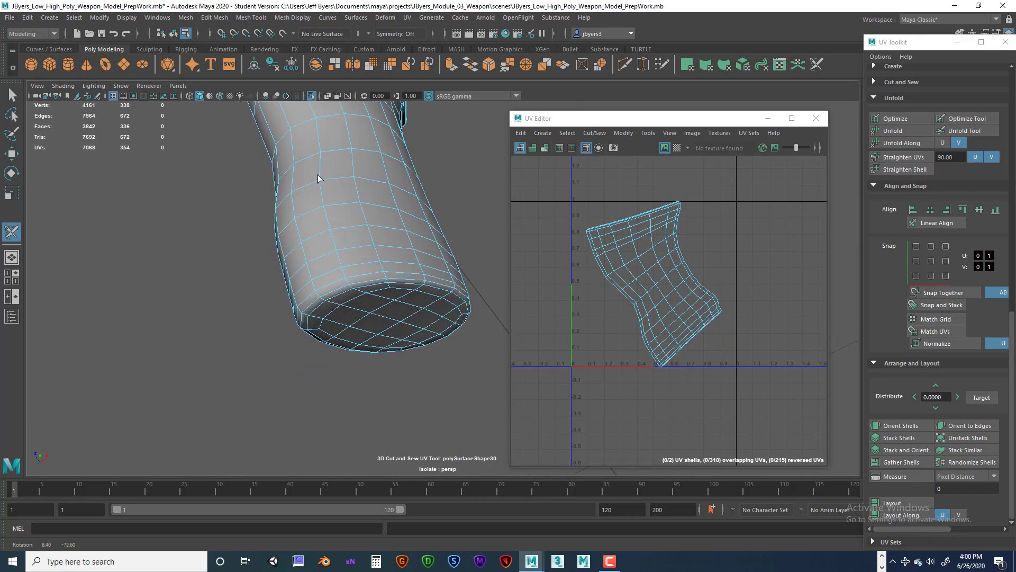
click(333, 293)
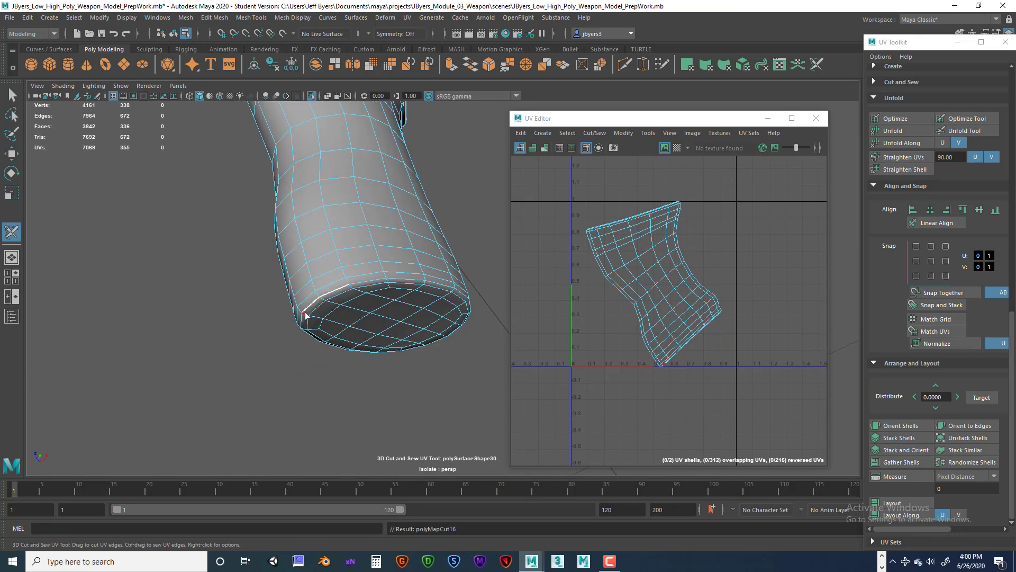
double_click(301, 320)
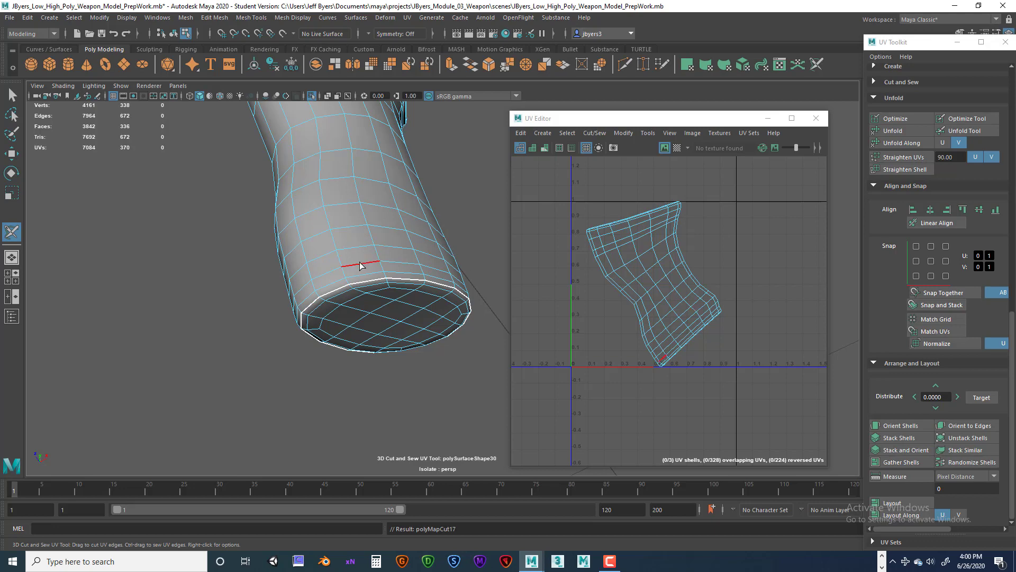
Step: Cut a short vertical seam from the top cap's rim down the middle of the grip's narrow side
alt+drag(360, 264, 389, 274)
click(389, 274)
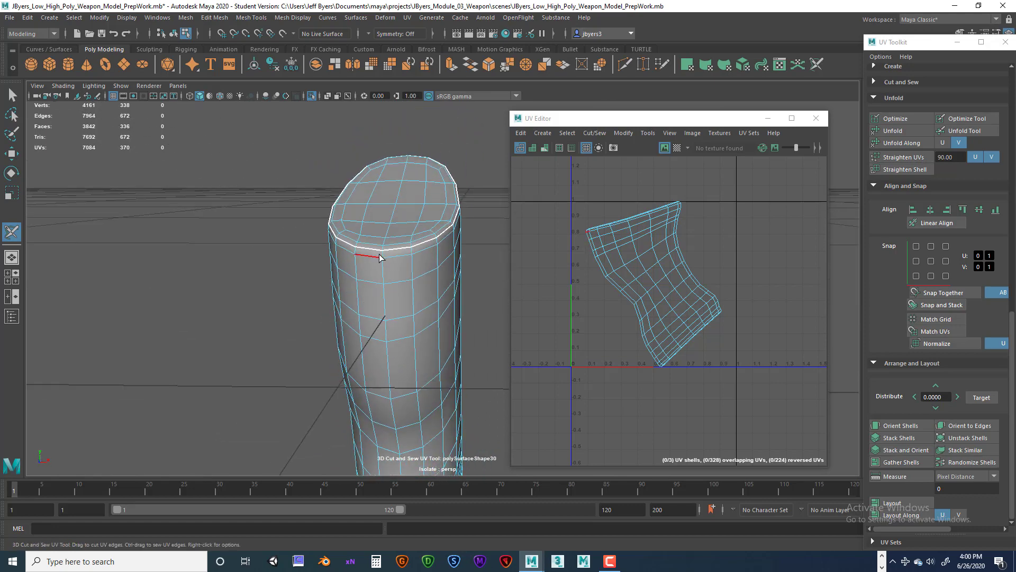
click(387, 297)
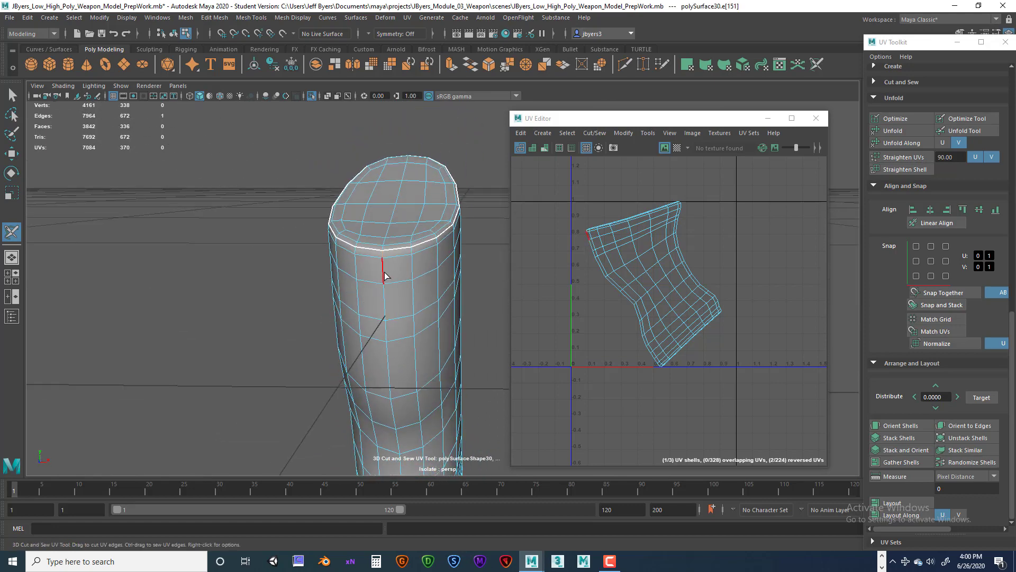
click(383, 272)
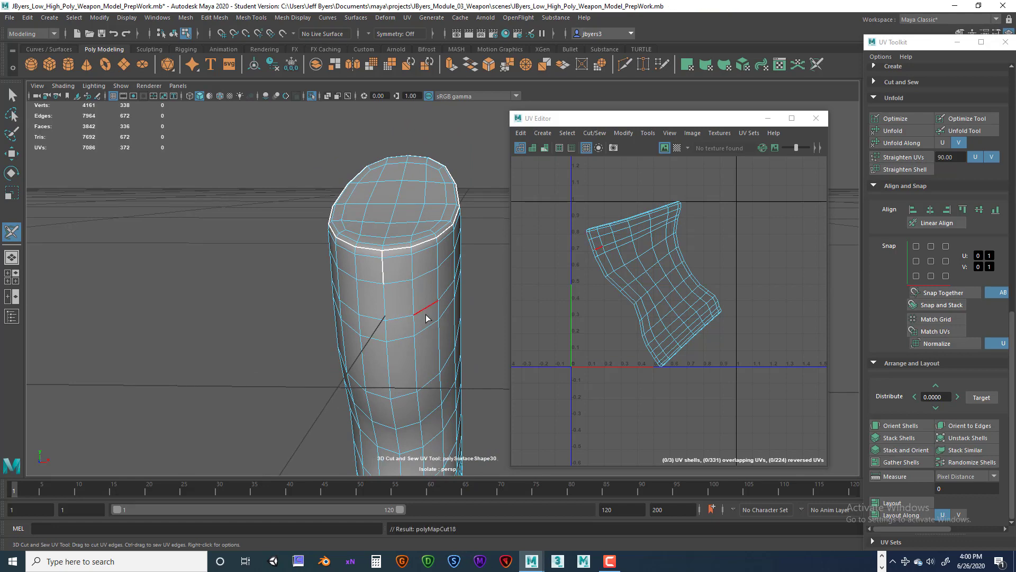
Step: Try to cut the narrow side's seam upward from the bottom cap's rim, and undo the attempt
alt+drag(407, 305, 404, 263)
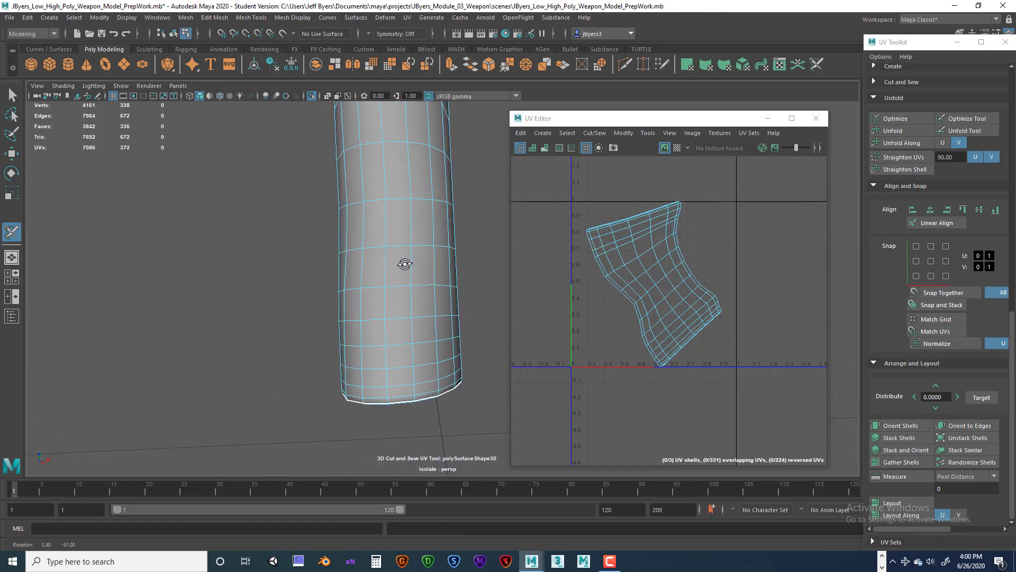
drag(385, 338, 395, 428)
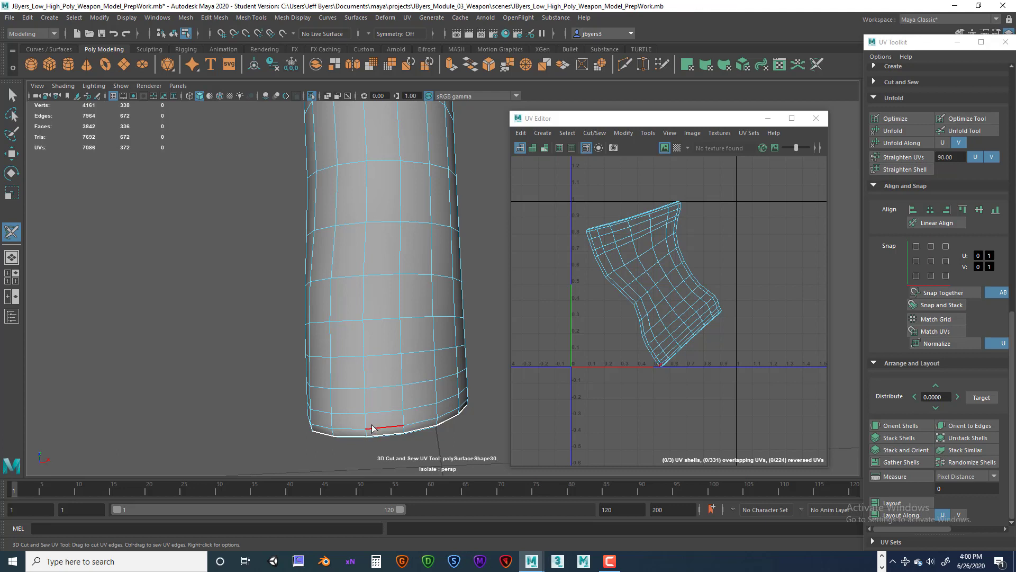
drag(365, 434, 365, 423)
double_click(364, 407)
alt+drag(372, 358, 341, 312)
key(ctrl+z)
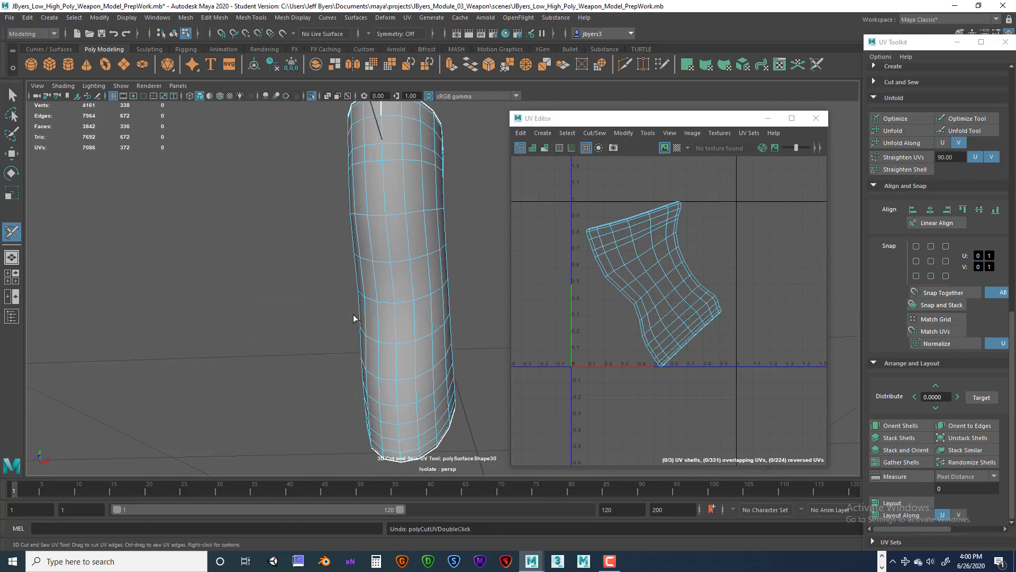
click(394, 286)
alt+drag(400, 291, 419, 303)
key(ctrl+z)
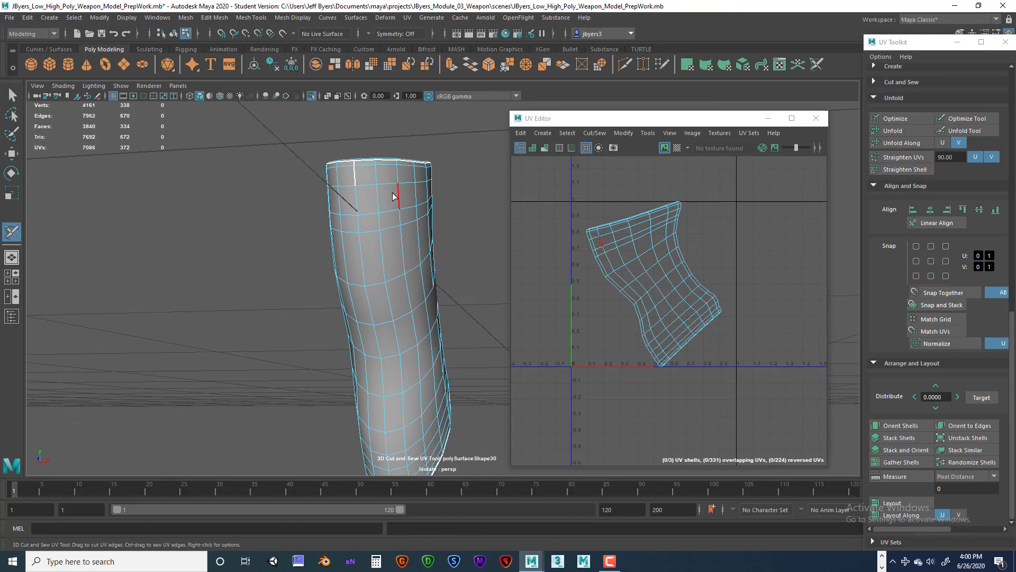
Step: Sew the short vertical cut below the top cap's rim back together
alt+drag(392, 197, 401, 228)
alt+right_drag(401, 227, 452, 230)
alt+middle_drag(369, 220, 391, 242)
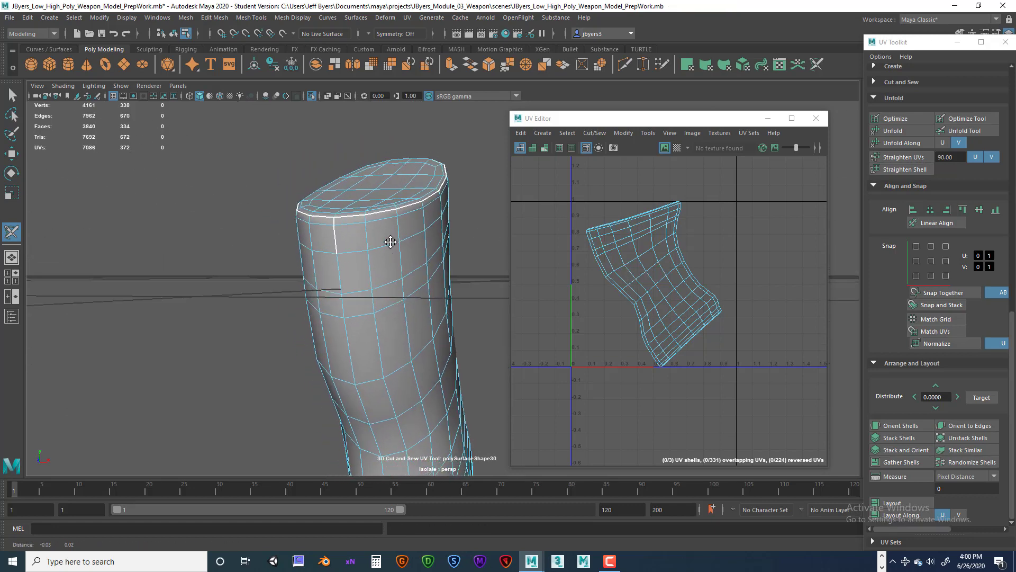
alt+drag(391, 242, 438, 256)
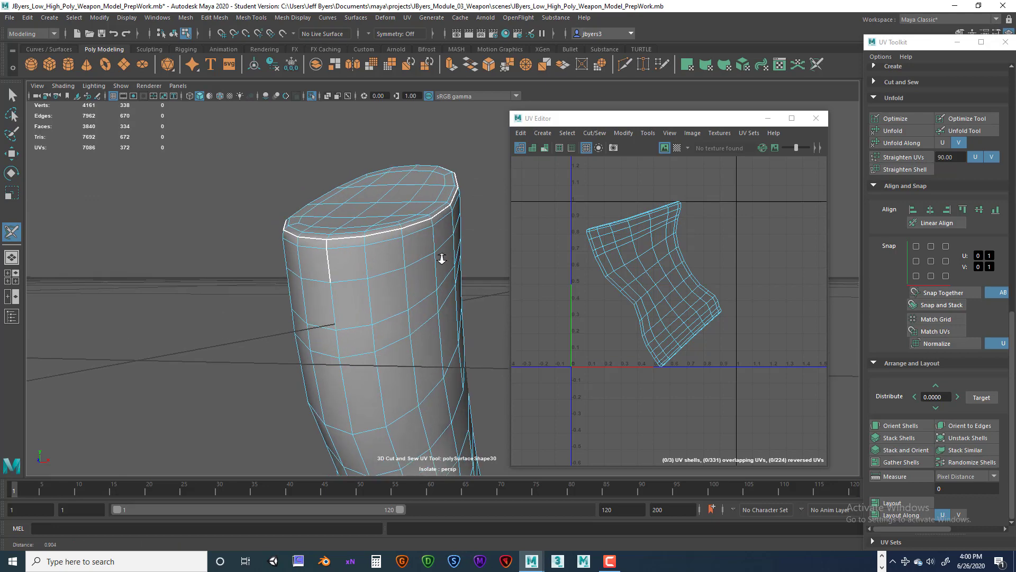
ctrl+click(331, 269)
alt+drag(378, 267, 381, 268)
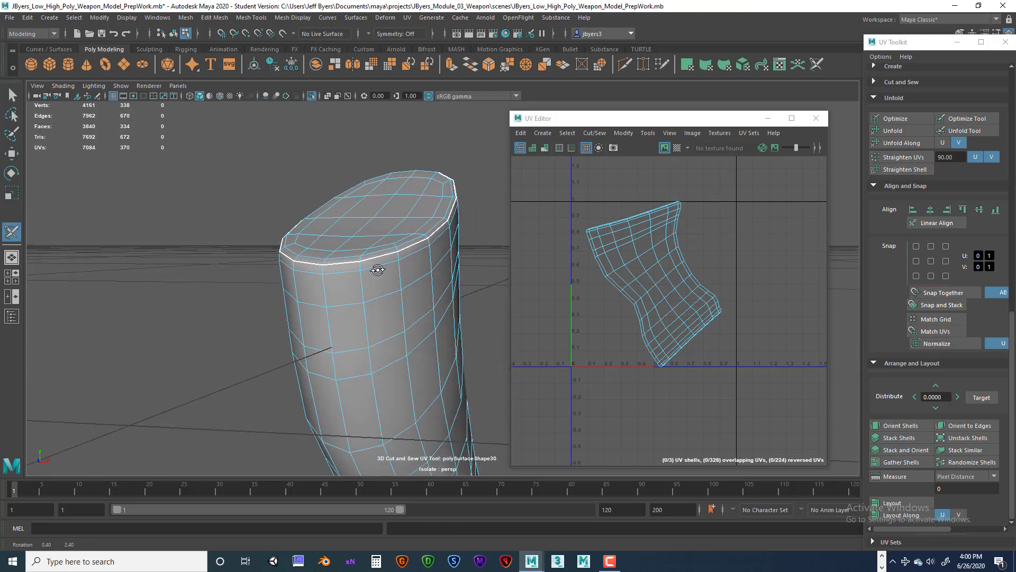
Step: Try to cut a full-length seam down the grip's narrow side from the top cap's rim, and undo it
click(323, 269)
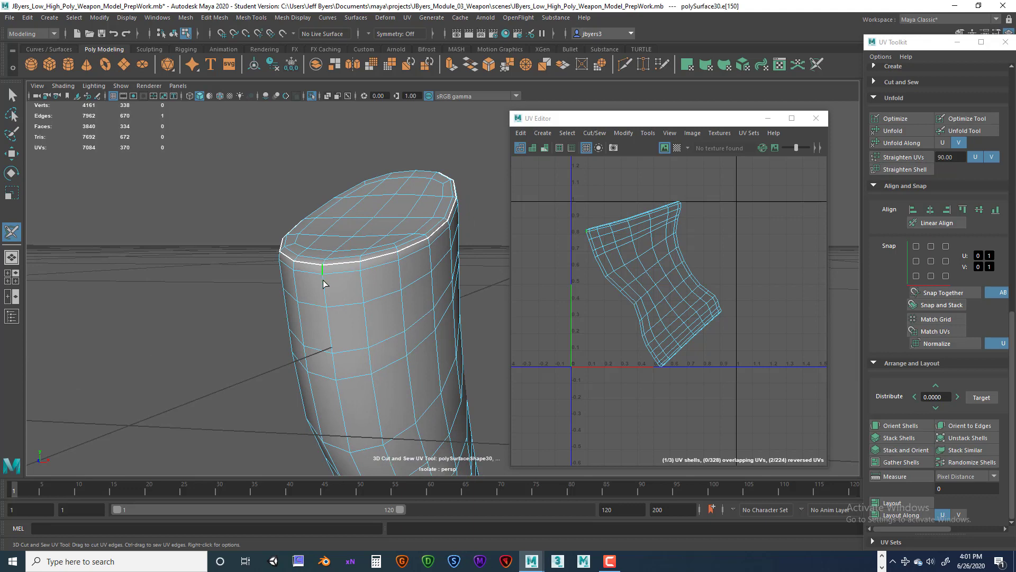
click(325, 291)
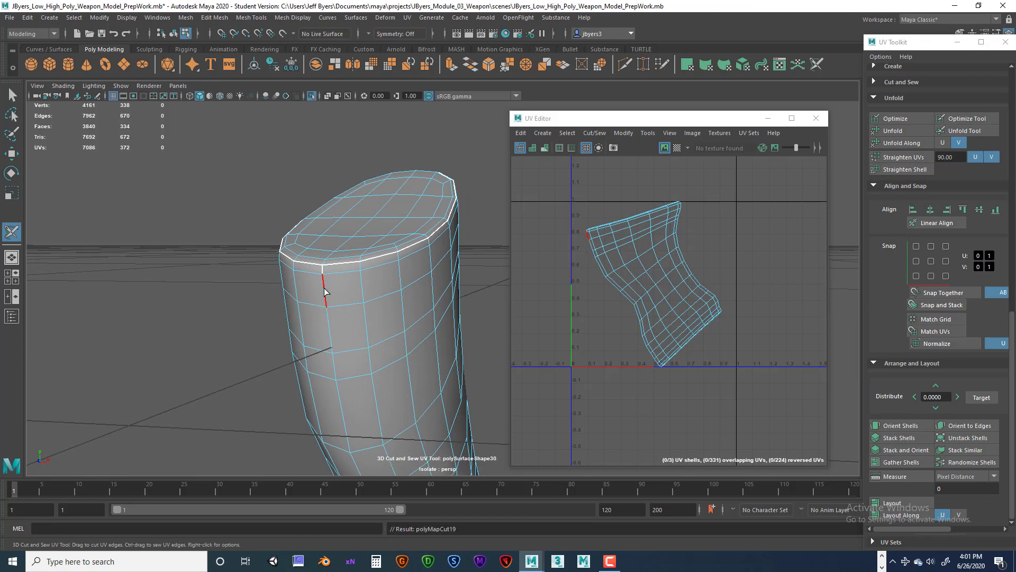
double_click(325, 318)
alt+drag(327, 311, 323, 254)
alt+drag(322, 248, 320, 197)
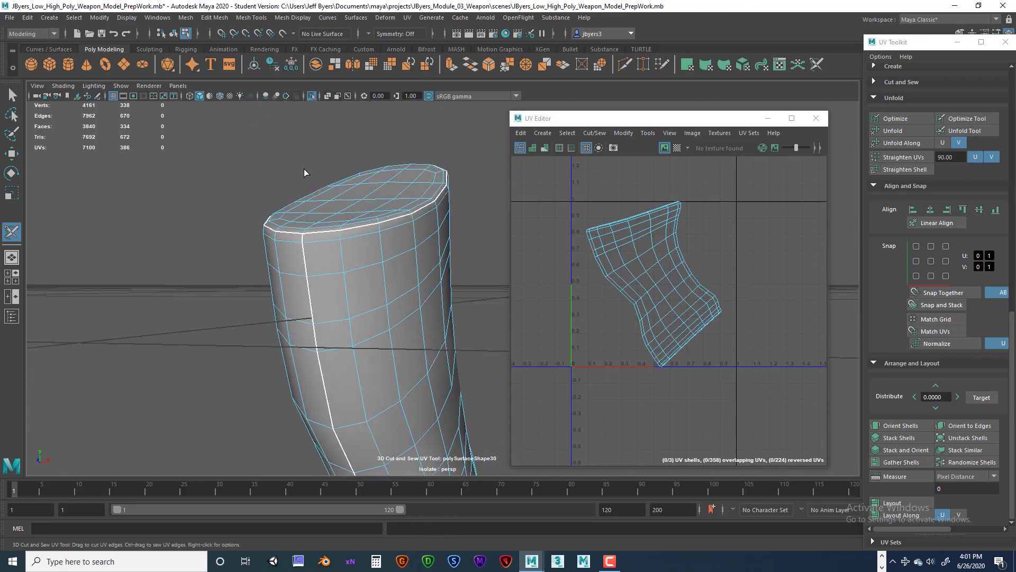
key(ctrl+z)
key(ctrl+z)
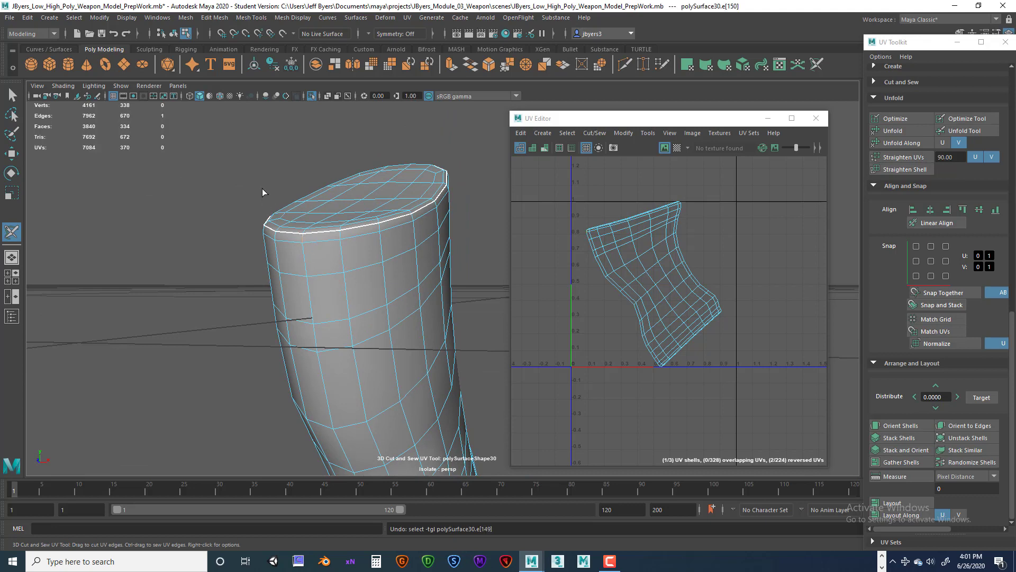
click(282, 168)
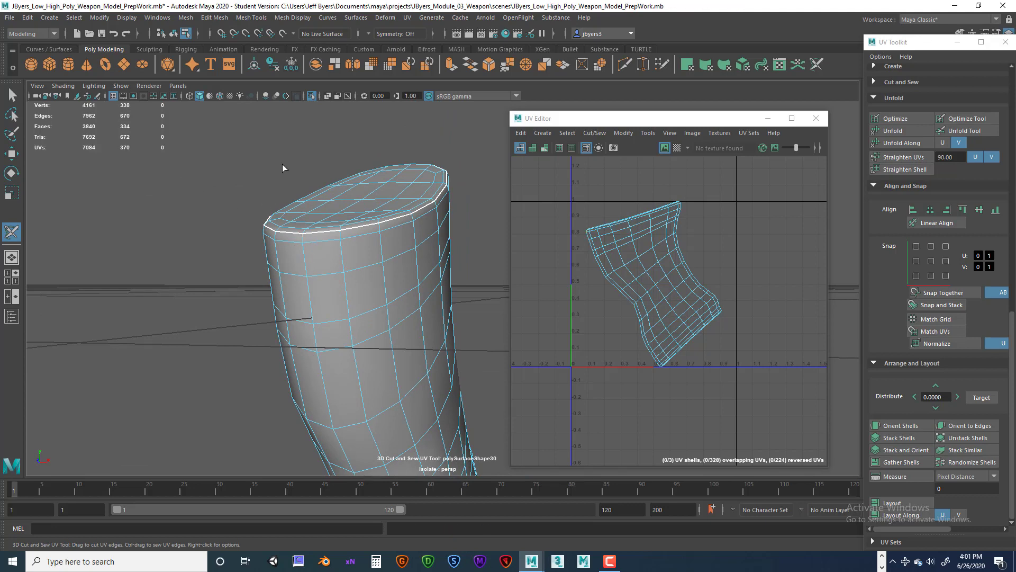
Step: Cut the narrow side's lengthwise edges again from the top rim and check where the seam meets the bottom cap
click(304, 240)
double_click(305, 262)
alt+drag(335, 326, 331, 274)
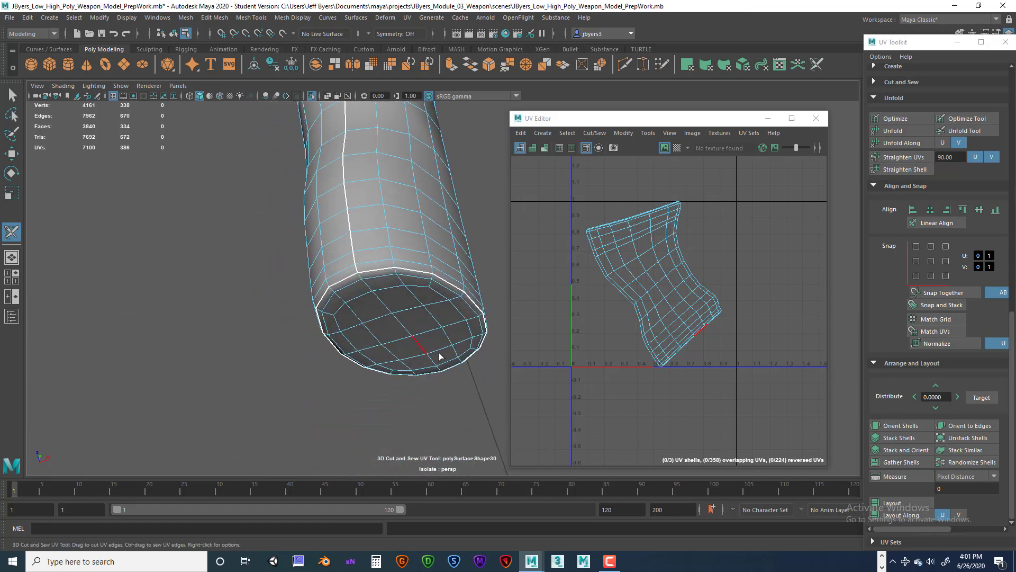
mouse_move(421, 329)
alt+mouse_down()
mouse_move(408, 302)
mouse_move(414, 344)
alt+mouse_up()
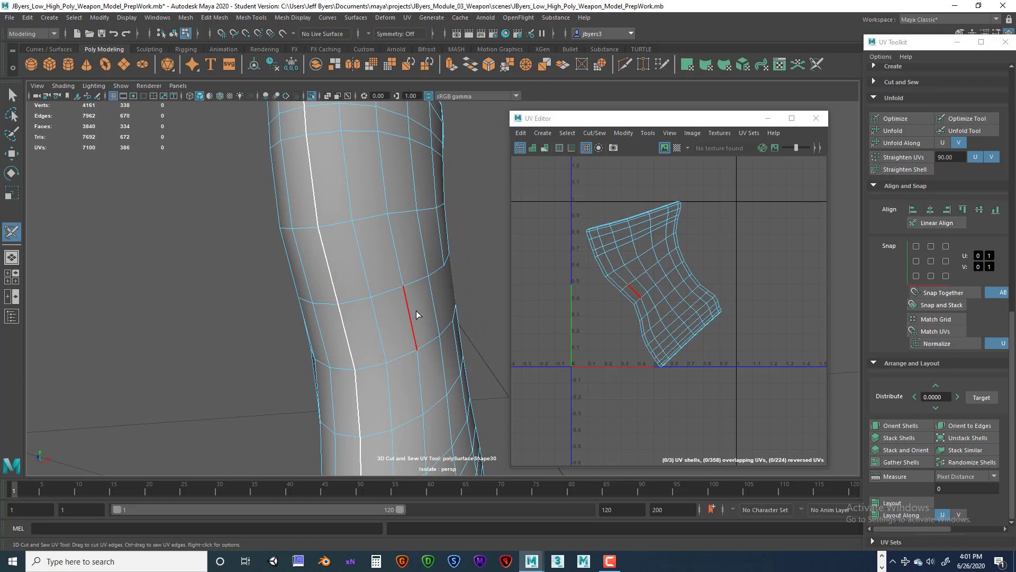
Step: Undo the lengthwise seam cut, the stray crosswise cut and the short cut below the top rim
key(ctrl+z)
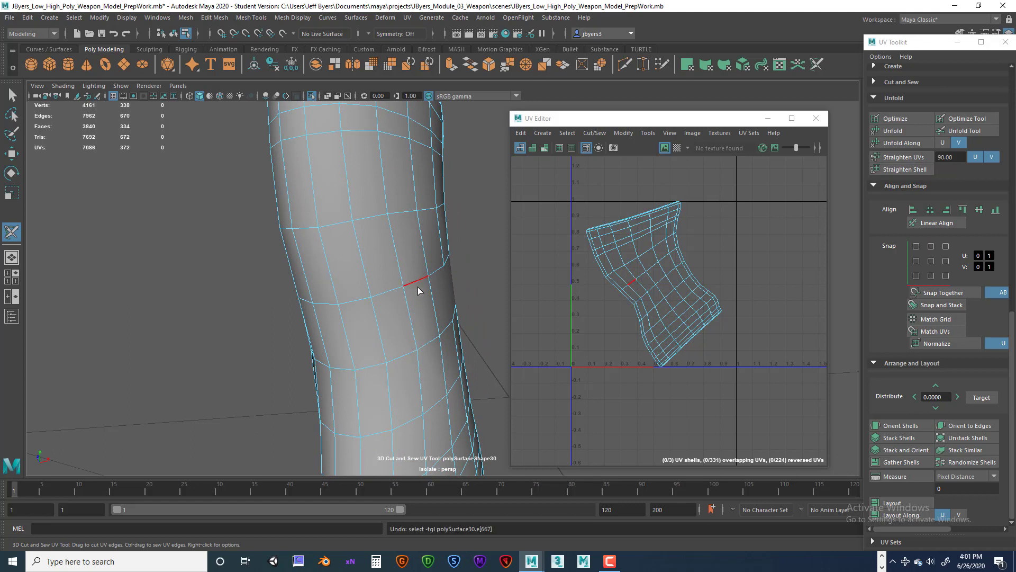
click(418, 291)
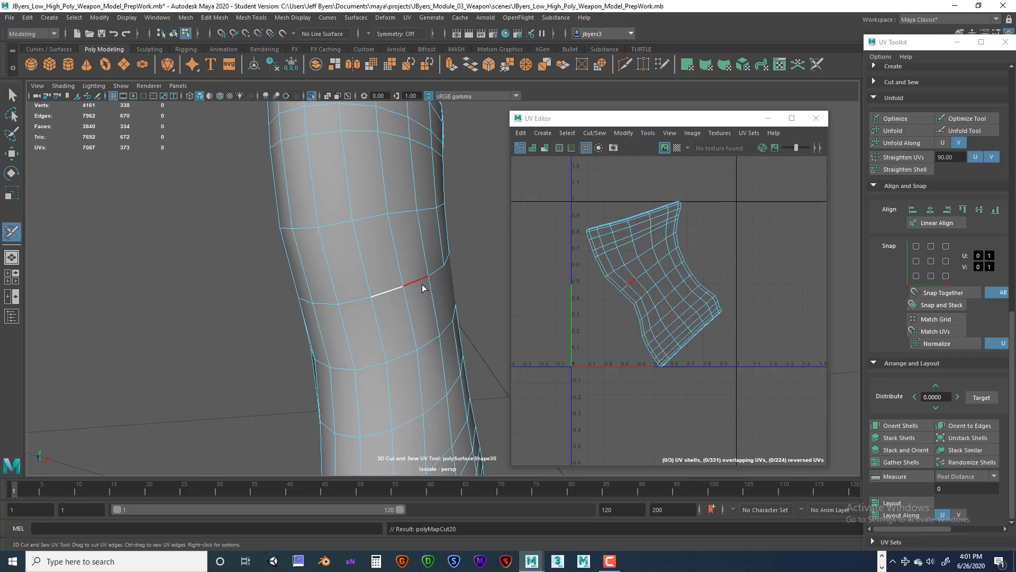
key(ctrl+z)
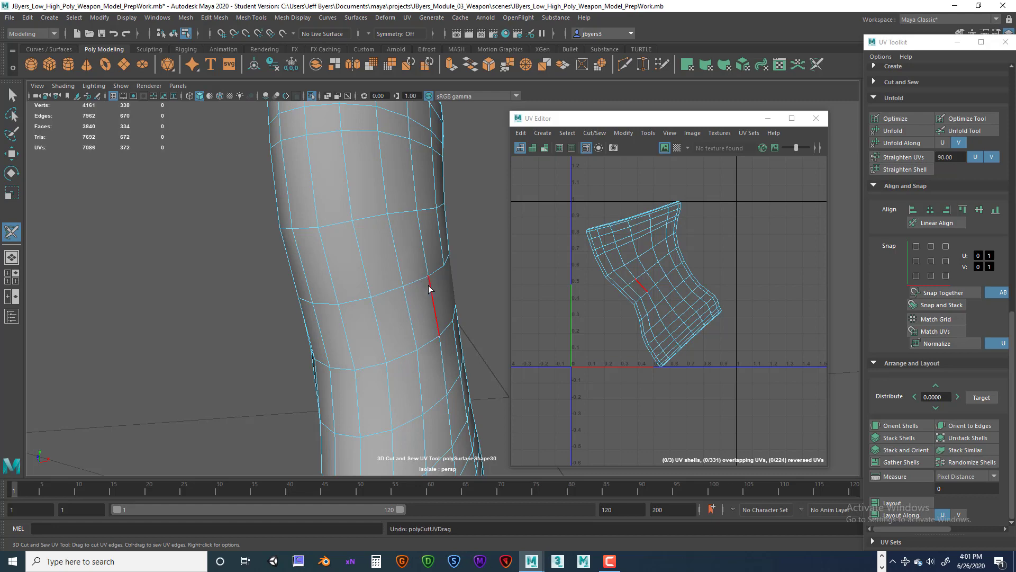
mouse_move(430, 288)
alt+mouse_down()
mouse_move(456, 284)
mouse_move(461, 295)
mouse_move(424, 285)
alt+mouse_up()
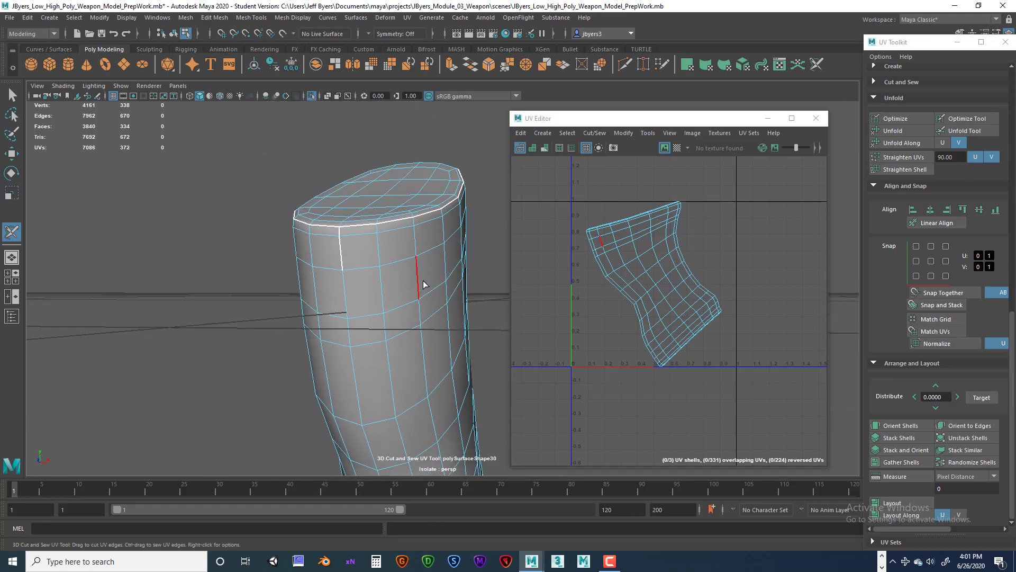
key(ctrl+z)
Step: Cut a lengthwise seam down the middle of the grip's narrow side, joining the top and bottom cap cuts
drag(340, 234, 341, 247)
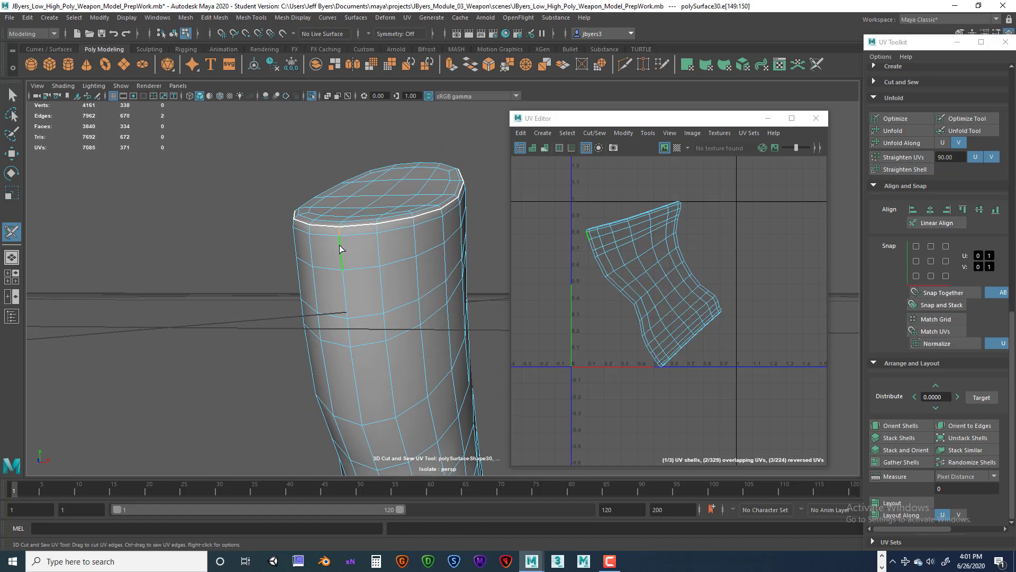
alt+middle_drag(379, 296, 368, 247)
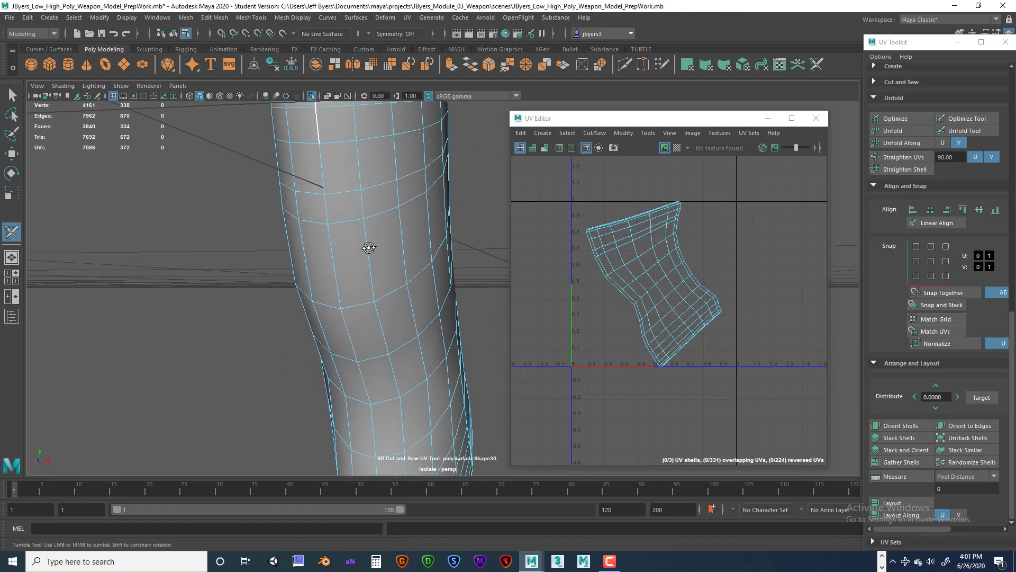
alt+drag(367, 247, 370, 247)
alt+middle_drag(370, 247, 367, 229)
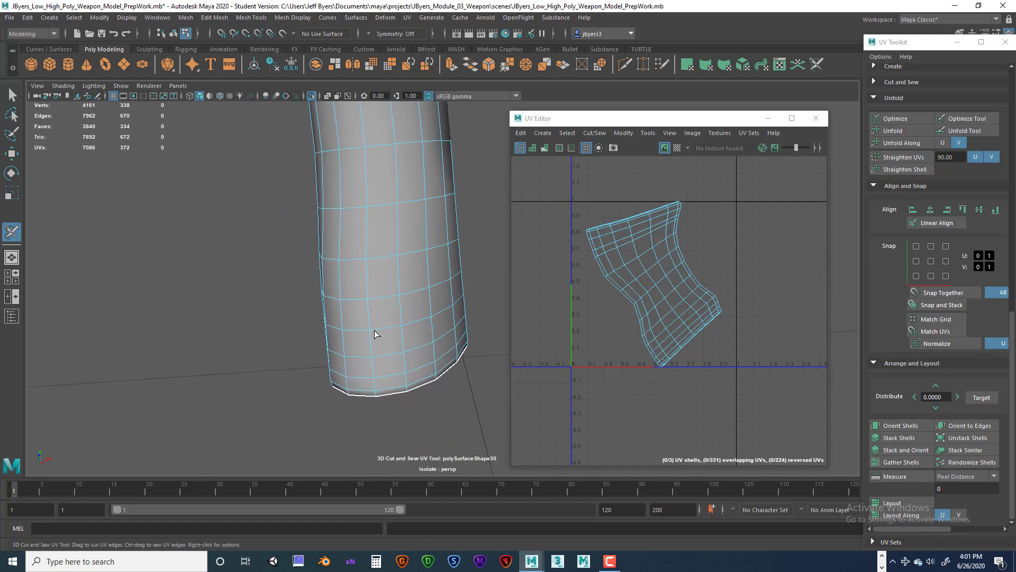
drag(374, 396, 378, 392)
click(374, 386)
double_click(371, 365)
alt+middle_drag(367, 227, 395, 255)
mouse_move(395, 255)
alt+mouse_down()
mouse_move(385, 275)
mouse_move(396, 274)
mouse_move(313, 288)
mouse_move(395, 268)
alt+mouse_up()
alt+middle_drag(394, 268, 376, 213)
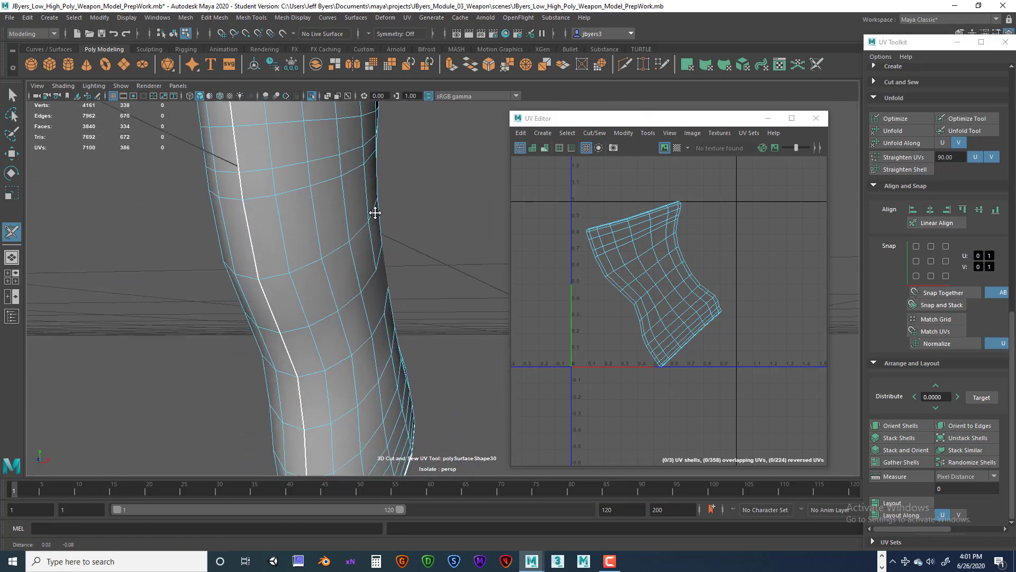
alt+right_drag(397, 265, 325, 281)
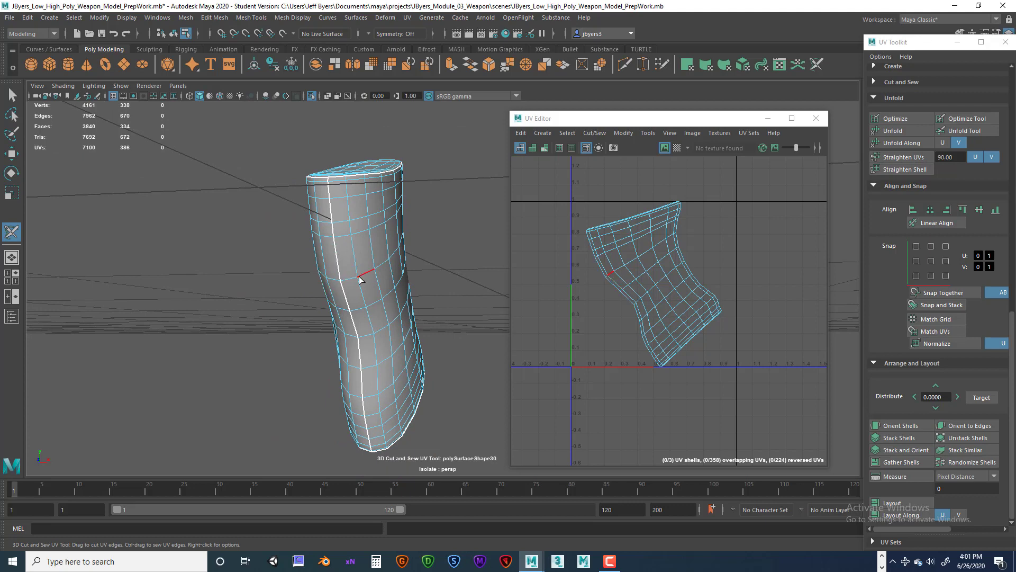
Step: Leave the UV cutting tool, select the whole grip, and unfold its UVs
key(q)
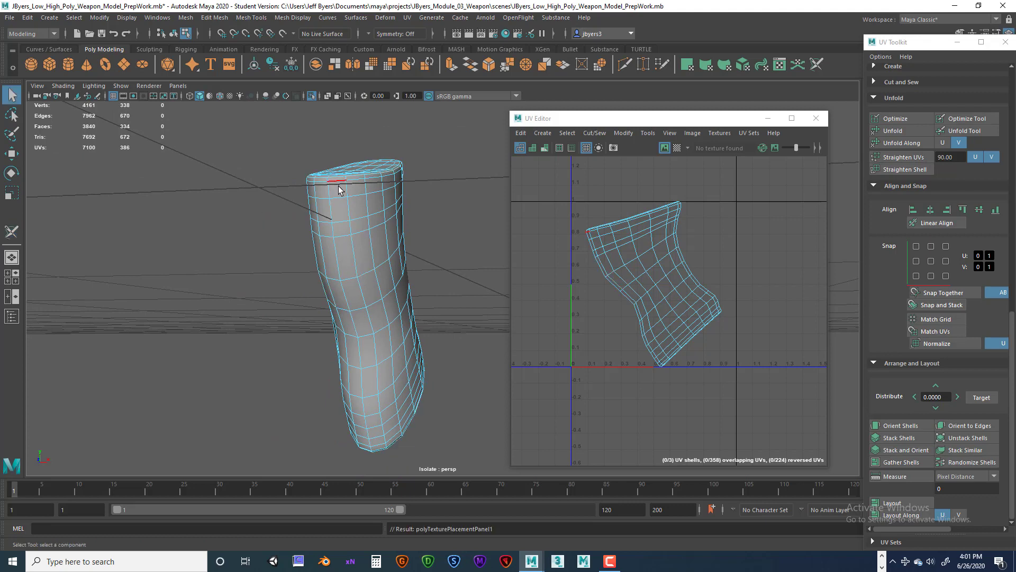
click(174, 34)
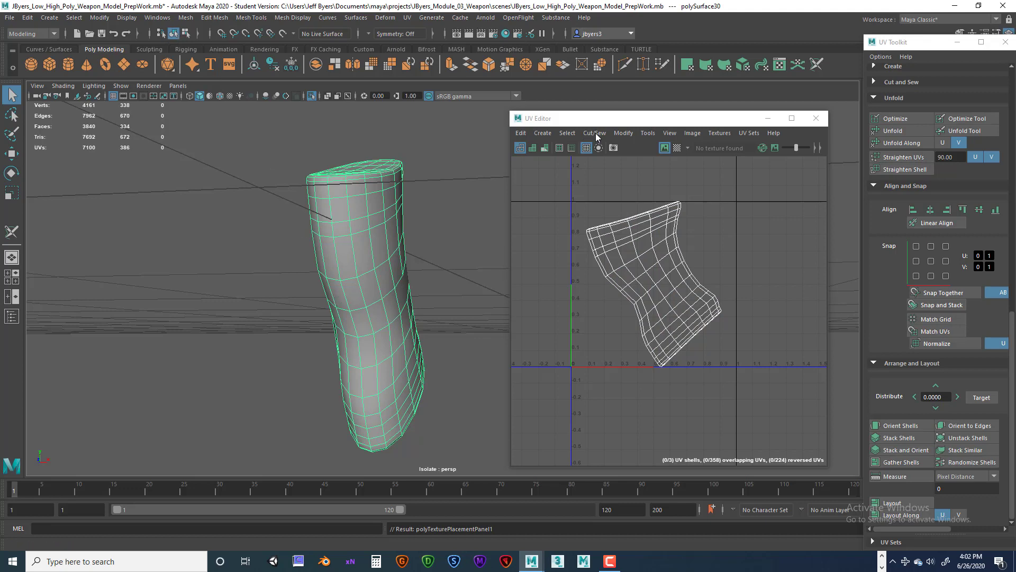
drag(674, 123, 614, 123)
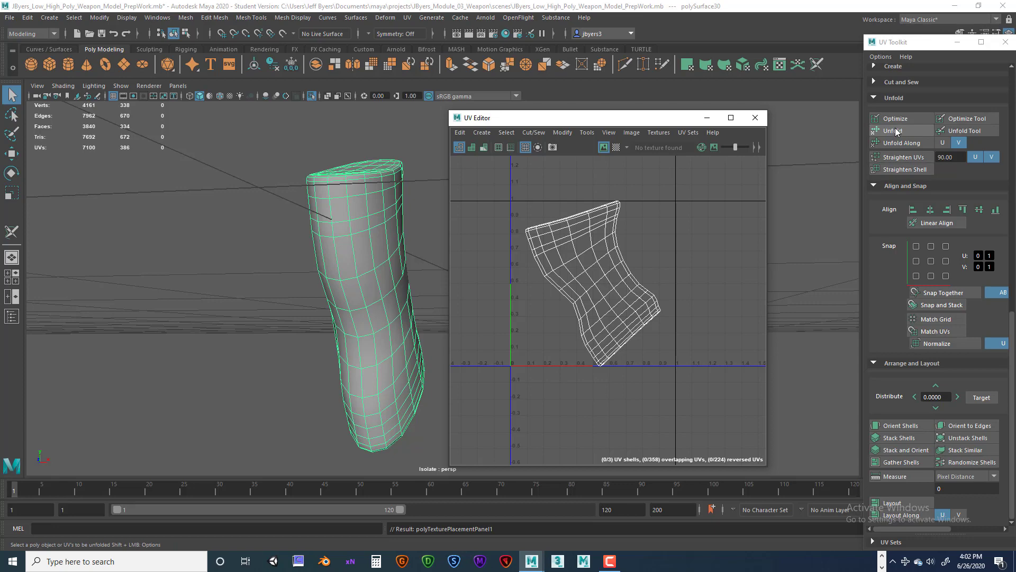
drag(908, 42, 874, 39)
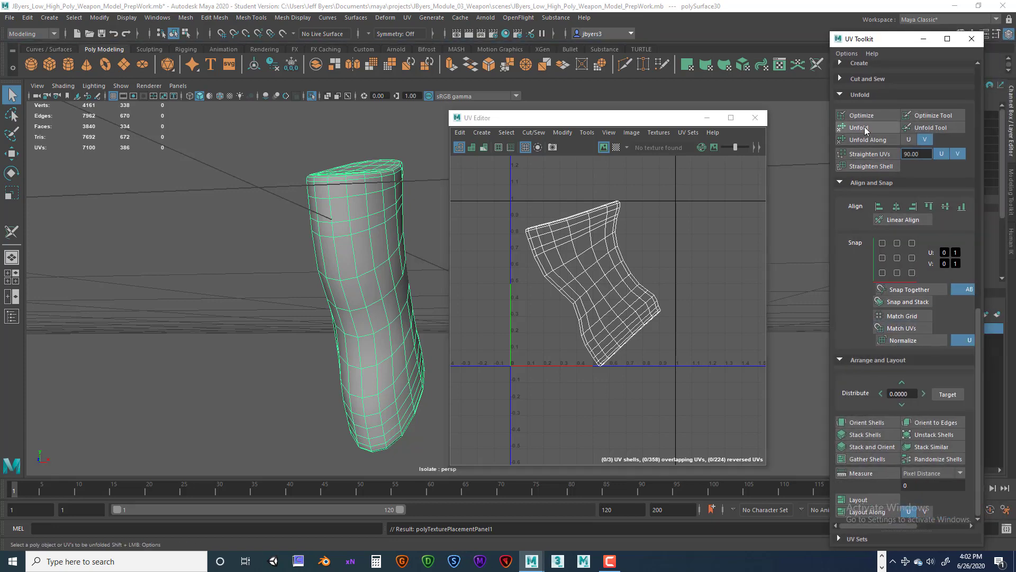
click(866, 130)
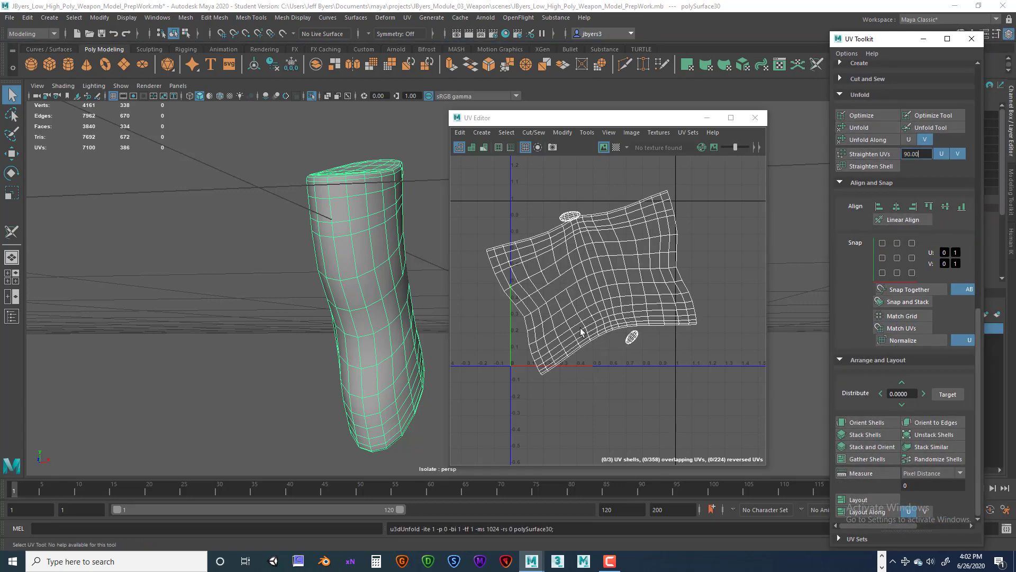
Step: Orient the grip's large side shell to the UV axes and rotate it about a quarter turn
click(617, 271)
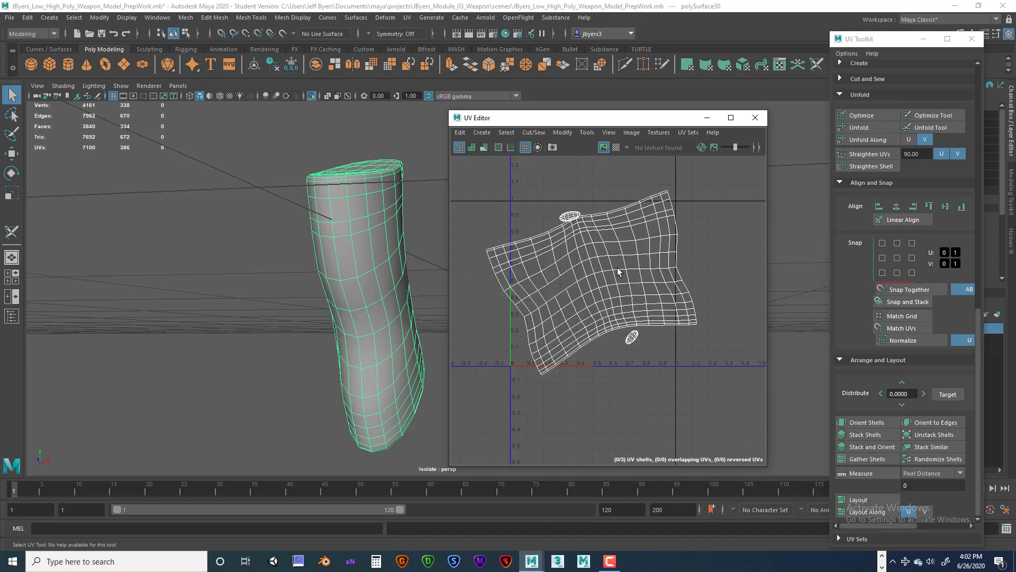
right_drag(617, 271, 588, 257)
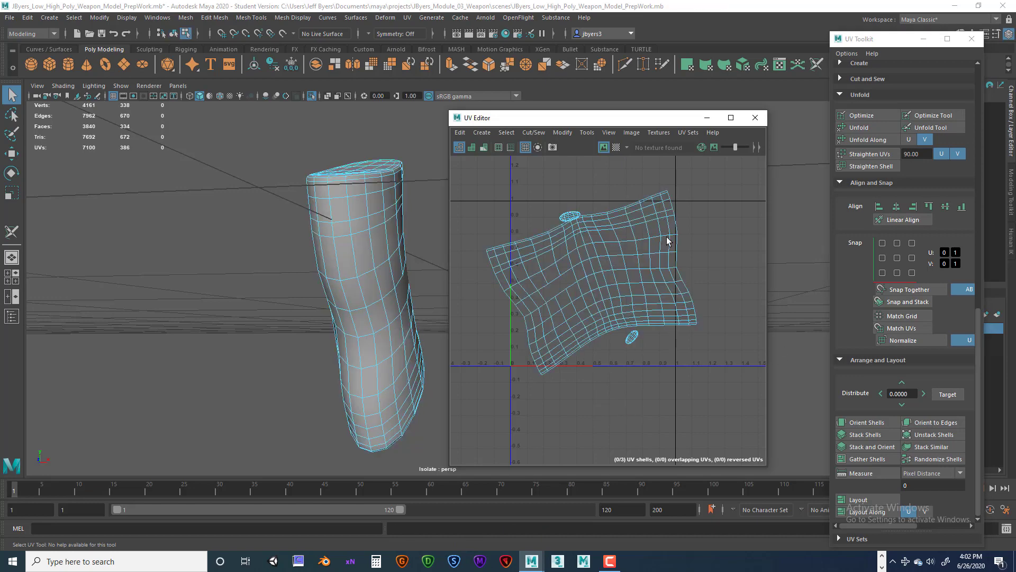
scroll(667, 241, down, 2)
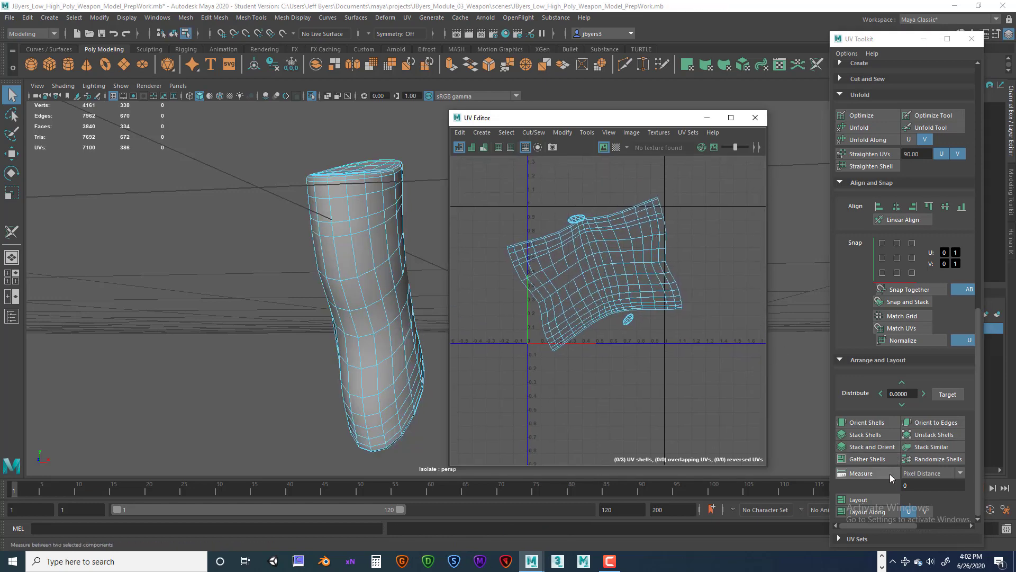
click(871, 422)
click(606, 282)
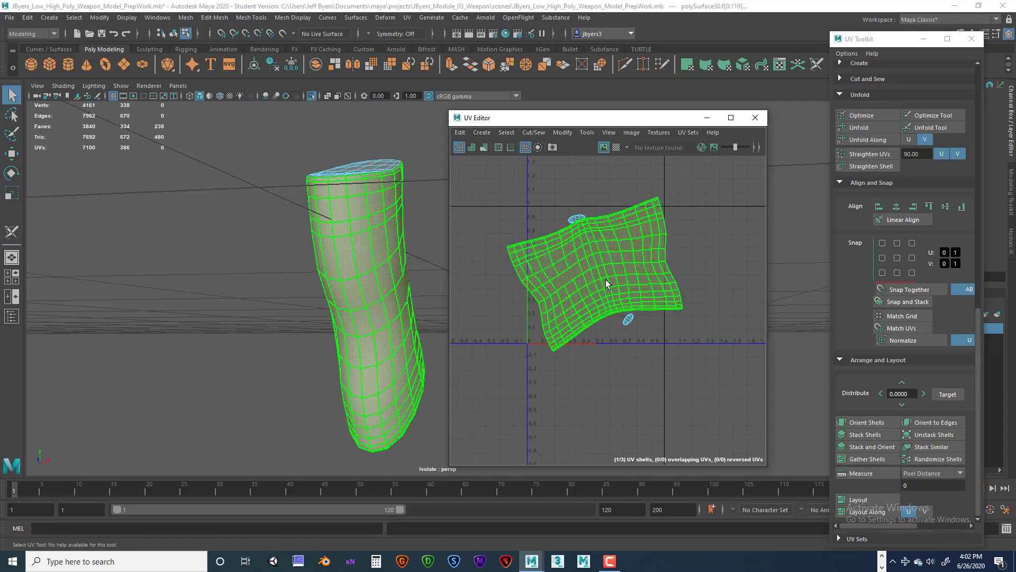
click(859, 422)
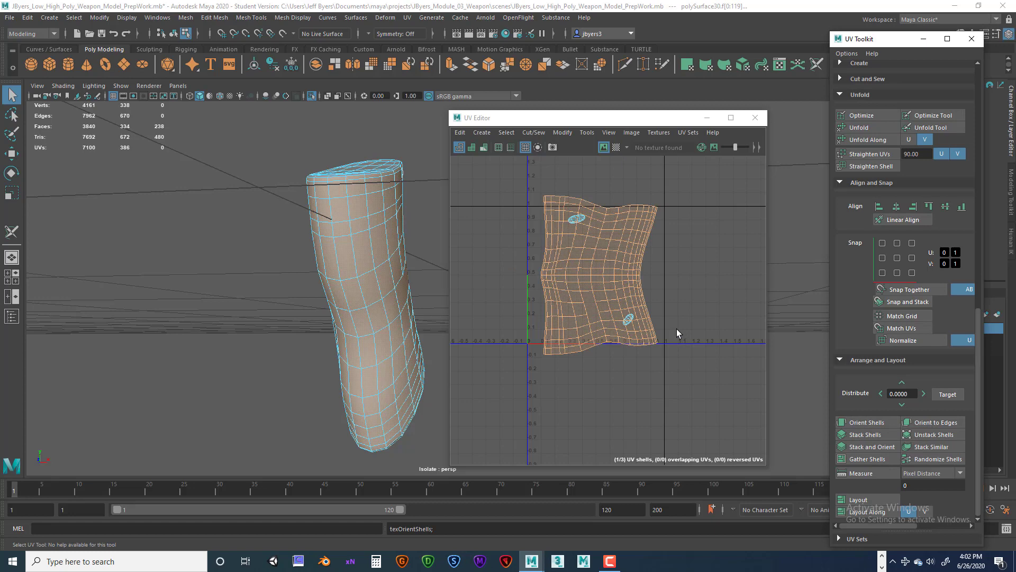
key(e)
drag(621, 226, 668, 306)
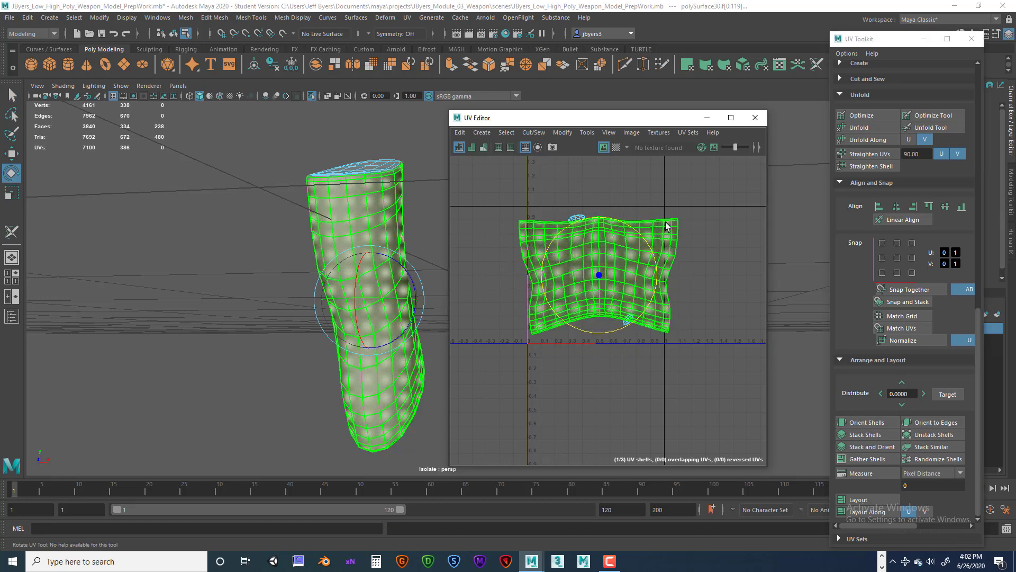
Step: Check which end of the grip the shell's upper corner UVs belong to, and view the grip from its broad side
right_drag(666, 223, 699, 223)
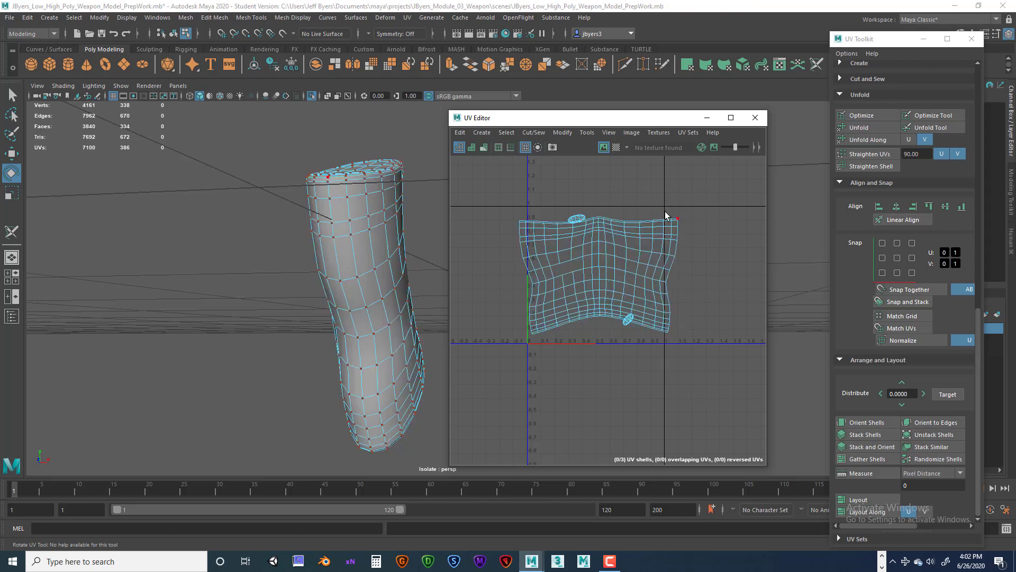
drag(703, 232, 701, 230)
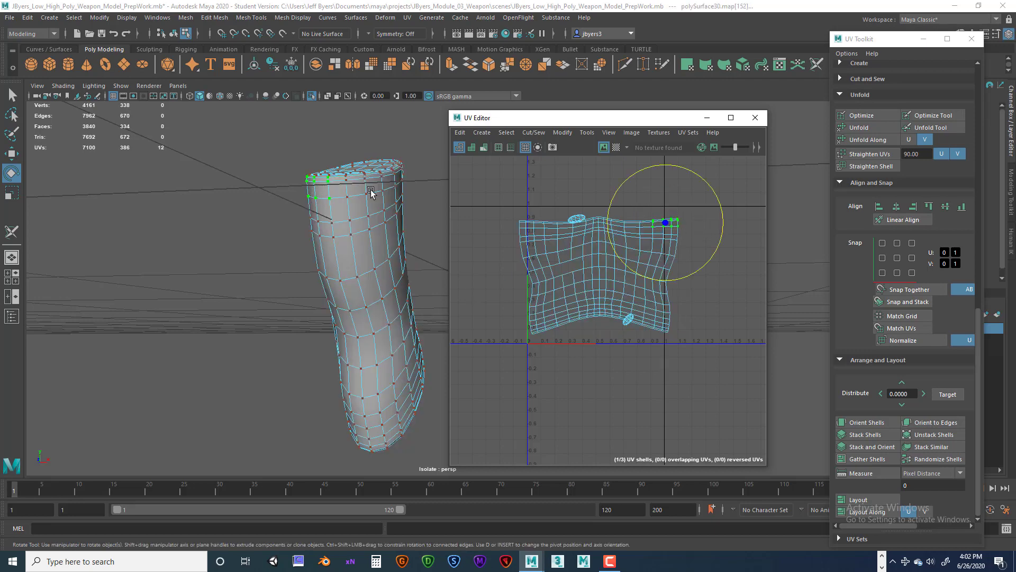
right_drag(580, 266, 581, 296)
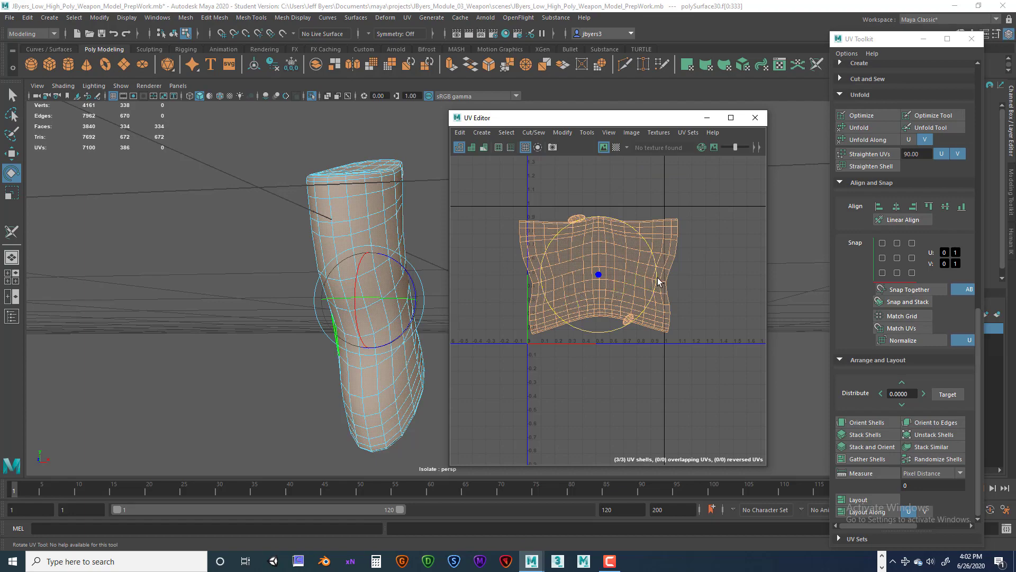
alt+drag(398, 324, 332, 307)
alt+middle_drag(429, 314, 290, 300)
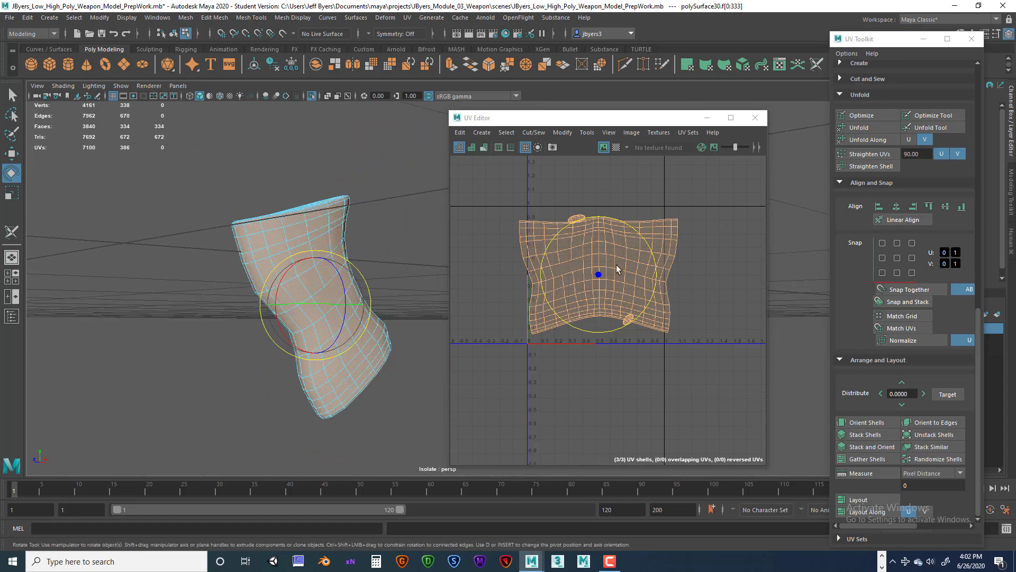
Step: Unfold and optimize the grip's large side shell, and clear the selection
right_click(659, 239)
right_drag(660, 238, 625, 227)
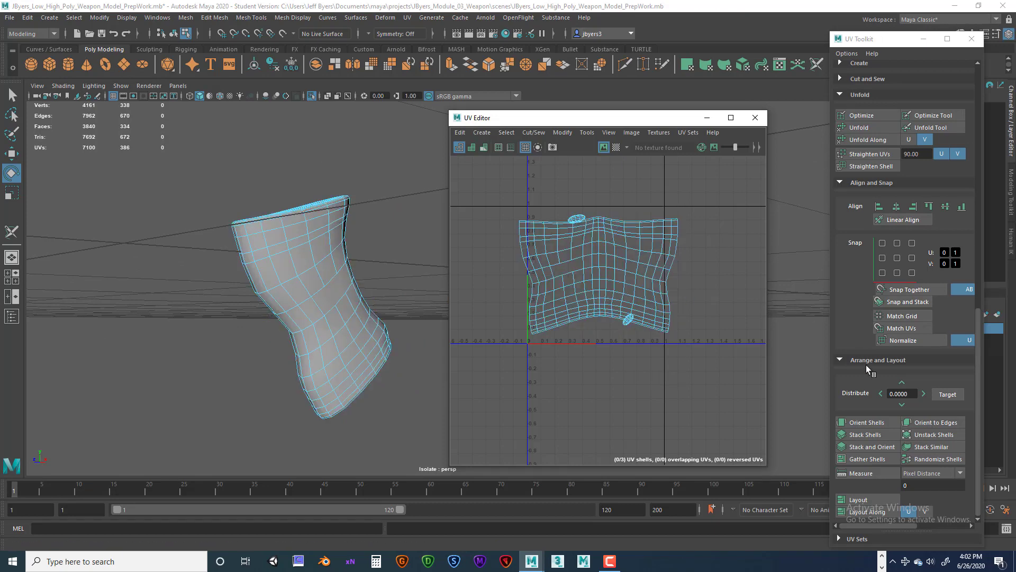
click(864, 116)
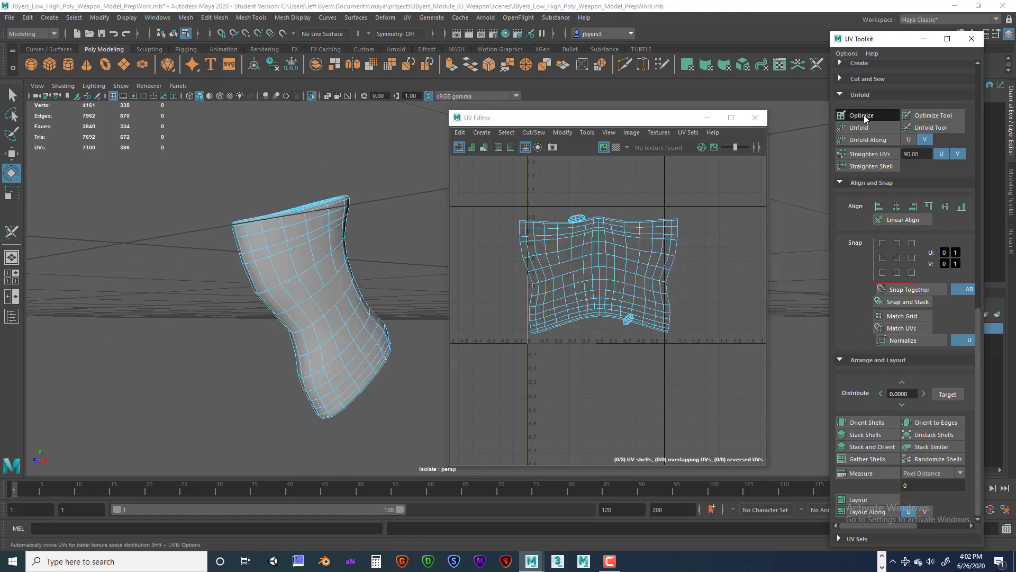
click(646, 259)
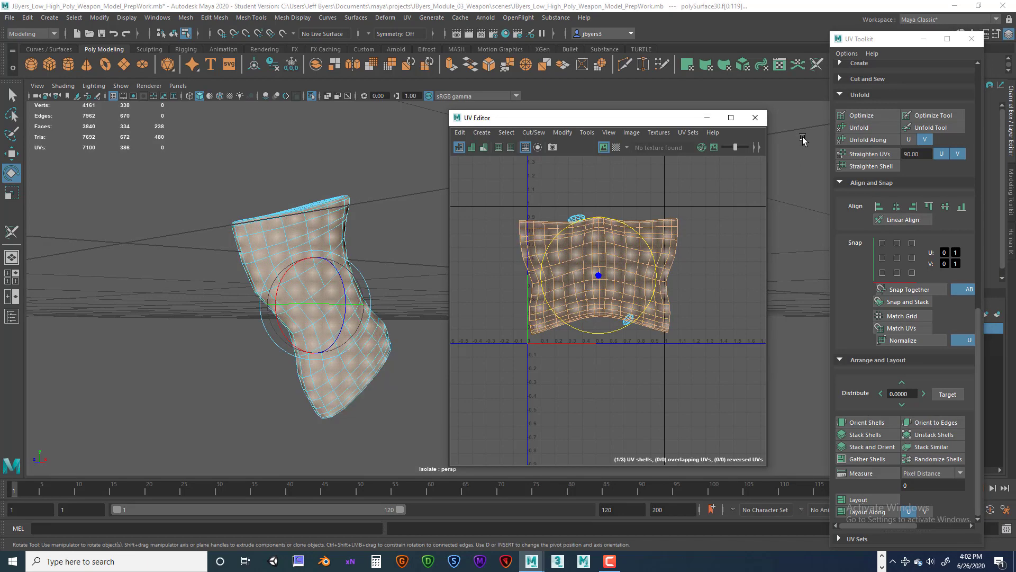
click(876, 127)
click(874, 116)
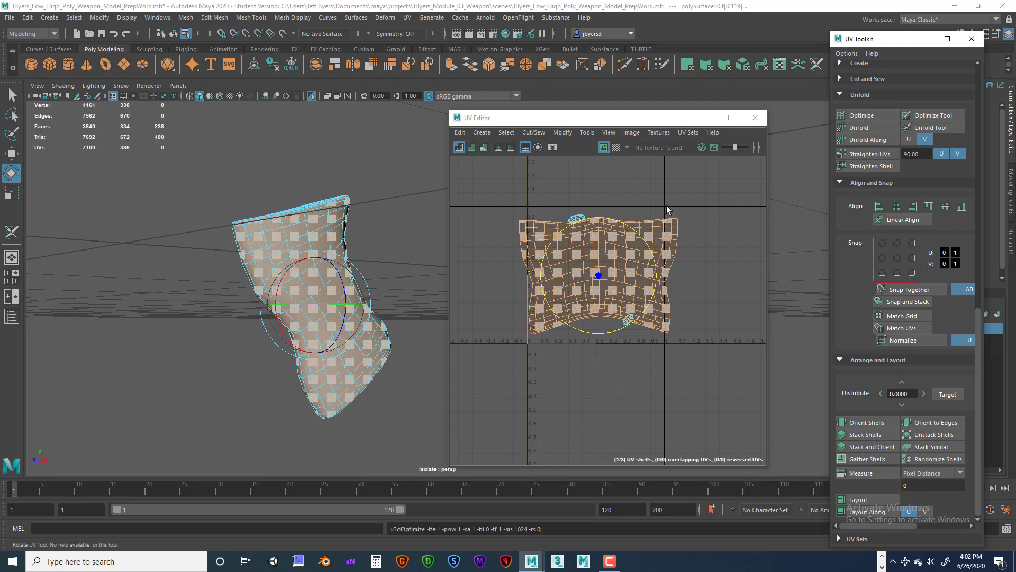
scroll(677, 233, up, 2)
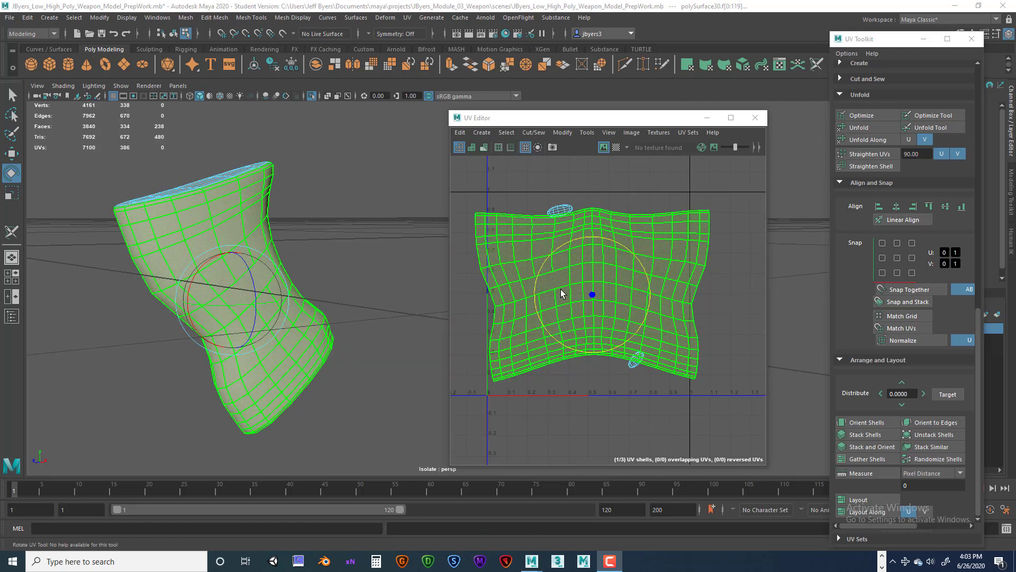
key(F8)
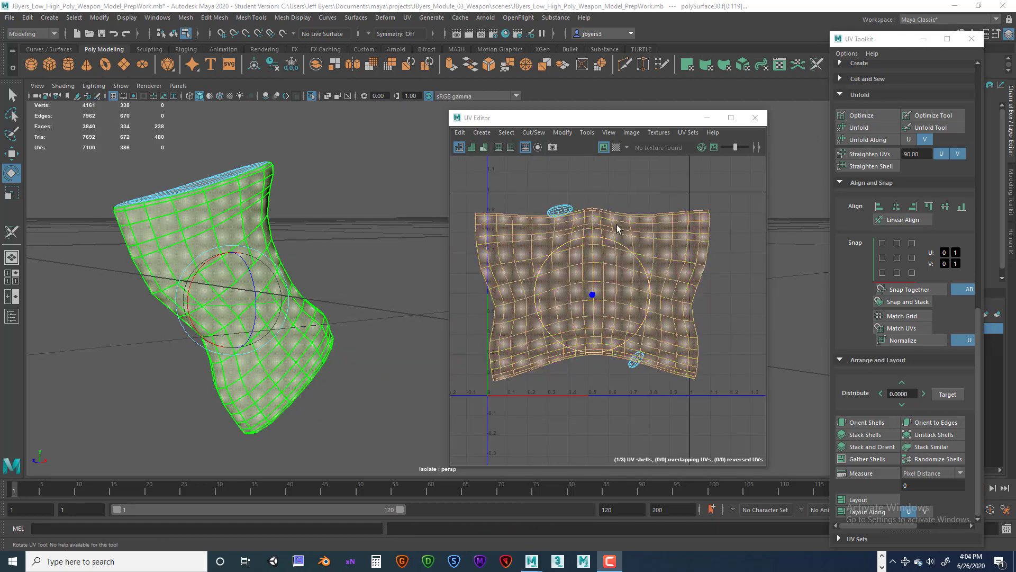
click(628, 191)
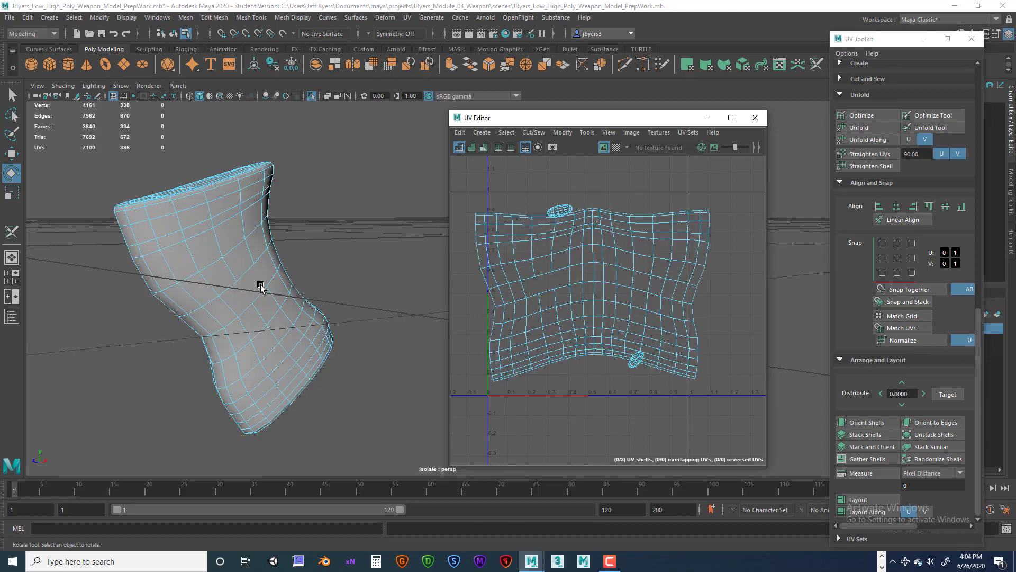
Step: Cut two missing lengthwise edges midway down the grip's broad face with Multi-Cut, joining the interrupted edge lines
right_drag(264, 268, 257, 333)
mouse_move(322, 291)
alt+mouse_down()
mouse_move(294, 302)
mouse_move(307, 292)
alt+mouse_up()
scroll(309, 291, up, 2)
alt+middle_drag(312, 283, 303, 276)
alt+drag(263, 232, 270, 240)
right_drag(247, 200, 249, 264)
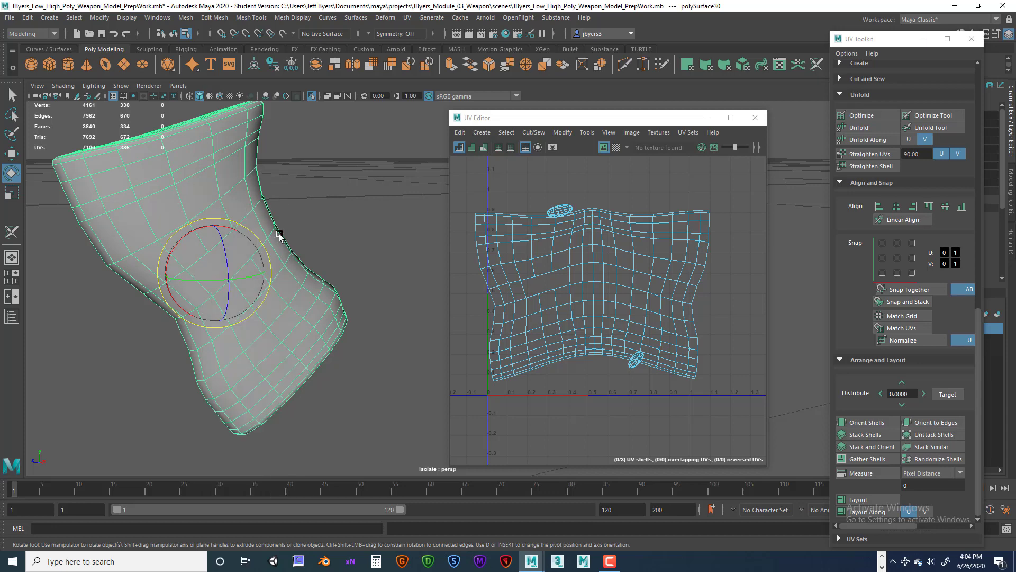
key(q)
shift+right_drag(265, 232, 207, 231)
scroll(223, 238, up, 3)
scroll(225, 241, down, 1)
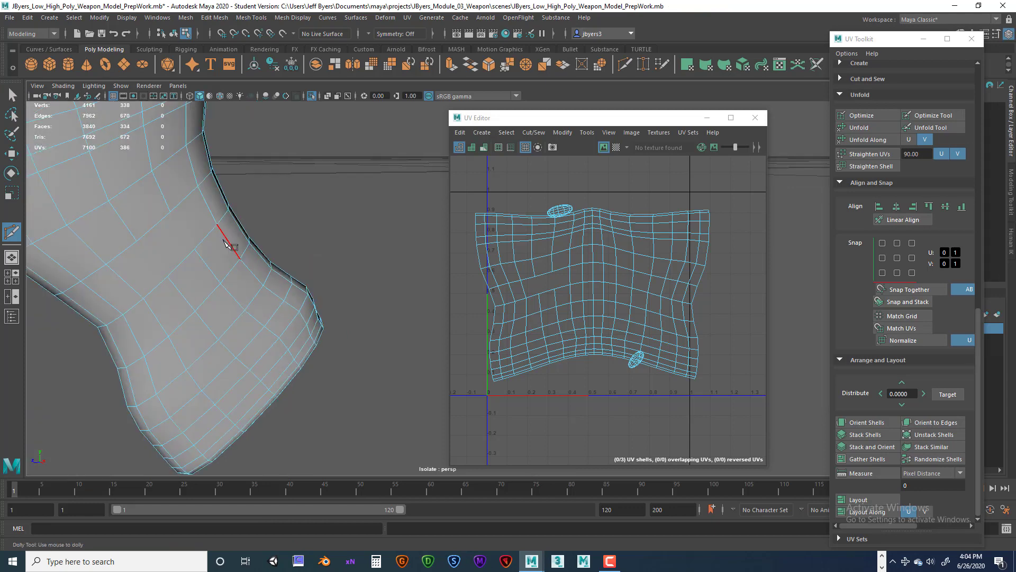
alt+middle_drag(225, 242, 252, 267)
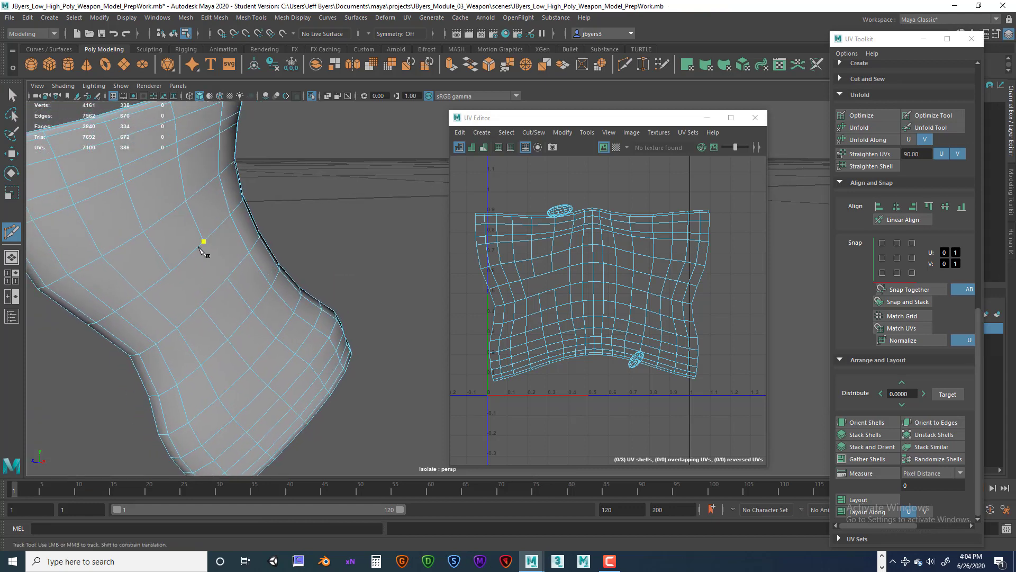
click(227, 278)
right_click(259, 291)
click(171, 272)
click(200, 306)
scroll(238, 298, down, 3)
right_drag(265, 259, 262, 326)
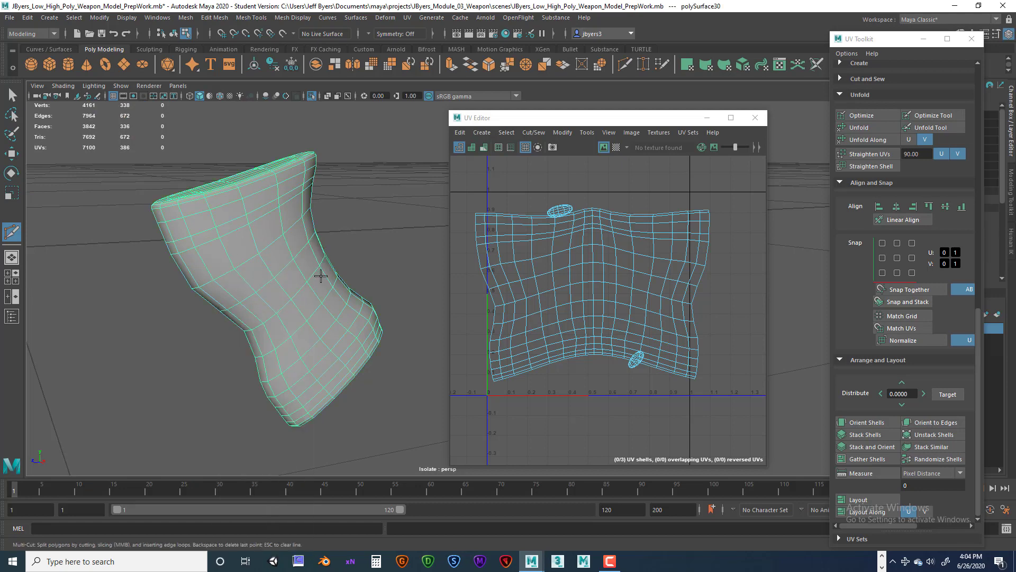
Step: Unfold the grip's large side shell again with the newly cut edges included
key(q)
right_drag(606, 258, 562, 240)
click(612, 274)
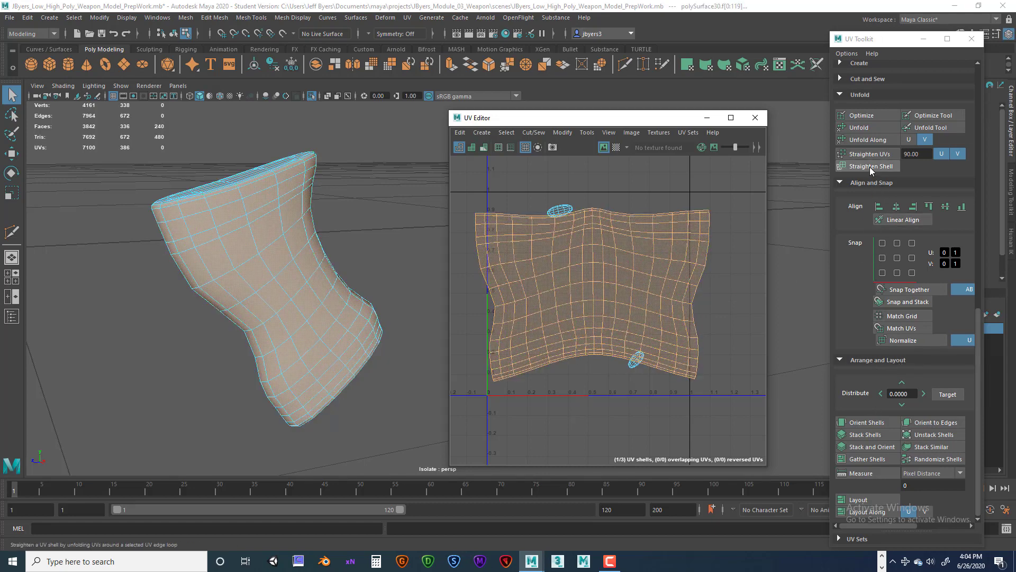
click(858, 128)
key(F8)
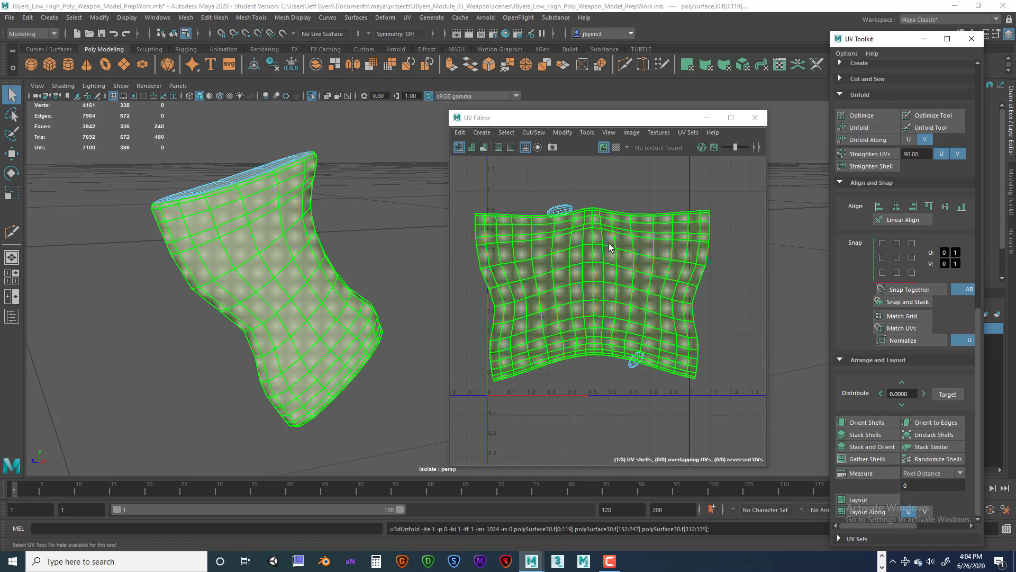
key(F8)
key(F8)
key(F8)
Step: Move the top cap shell above the large side shell and the bottom cap shell below it
click(563, 212)
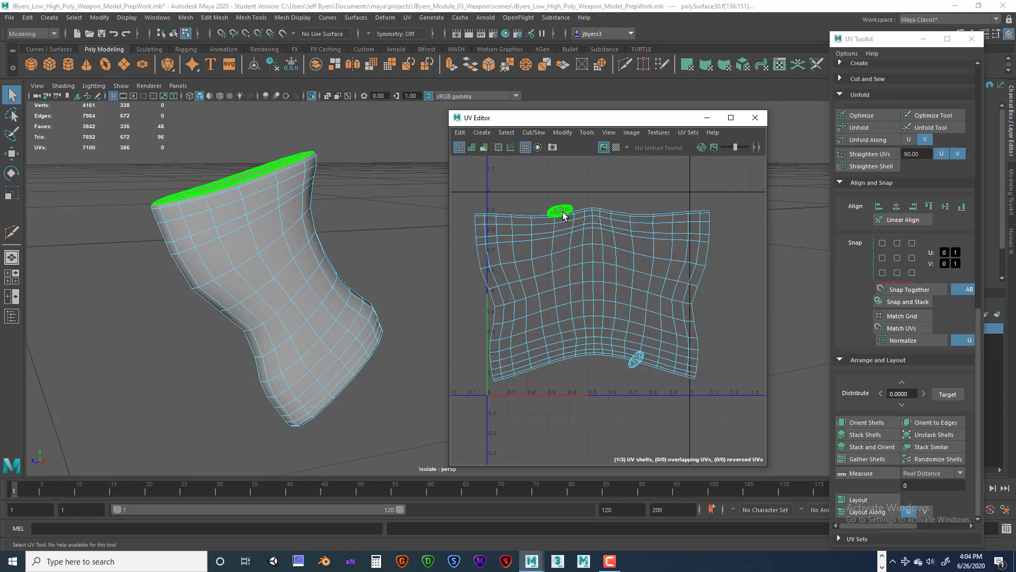
key(w)
drag(563, 213, 532, 185)
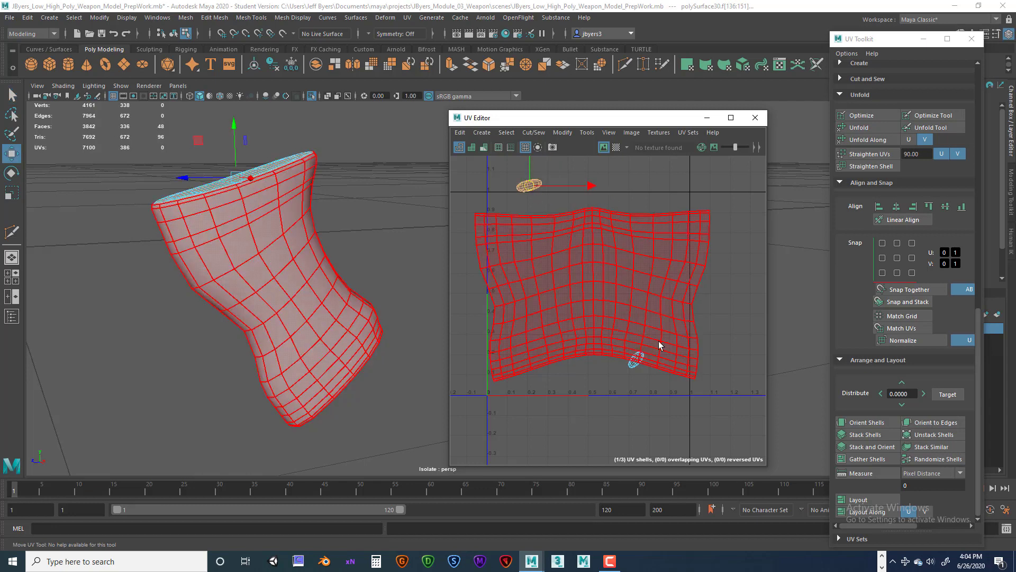
click(636, 361)
drag(636, 360, 559, 412)
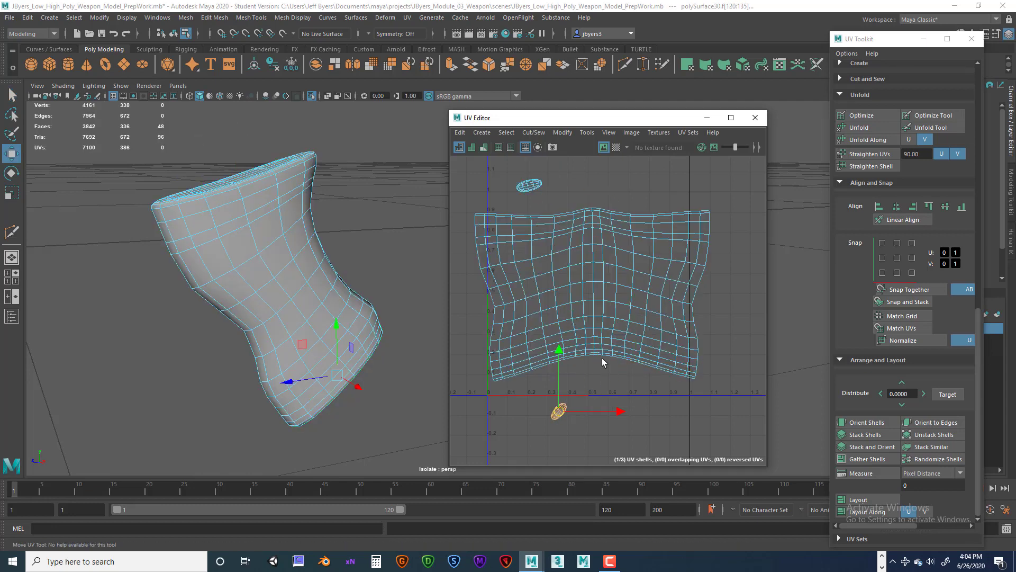
Step: Orient the top and bottom cap shells to the UV axes
alt+middle_drag(577, 271, 580, 319)
click(532, 232)
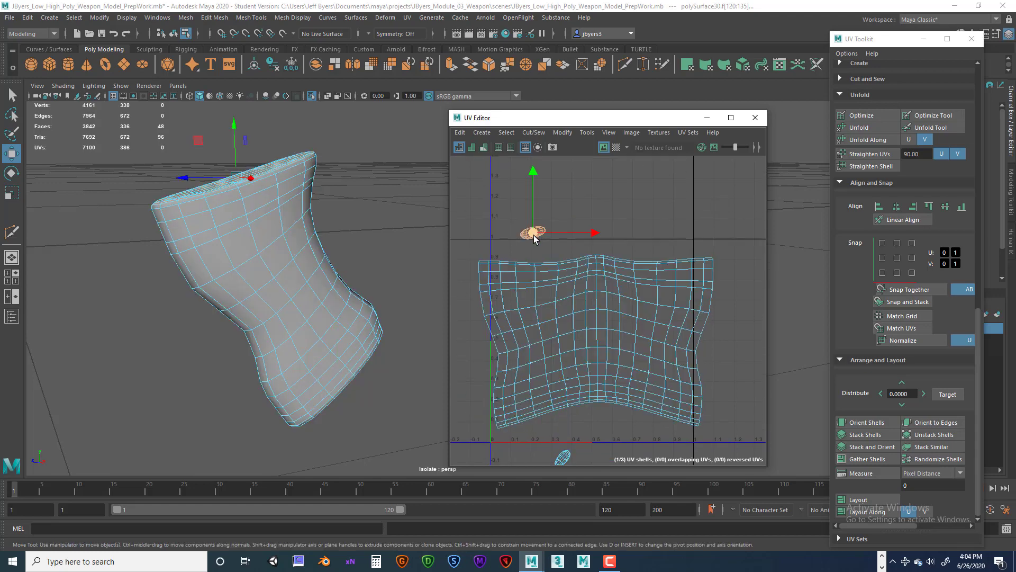
click(866, 423)
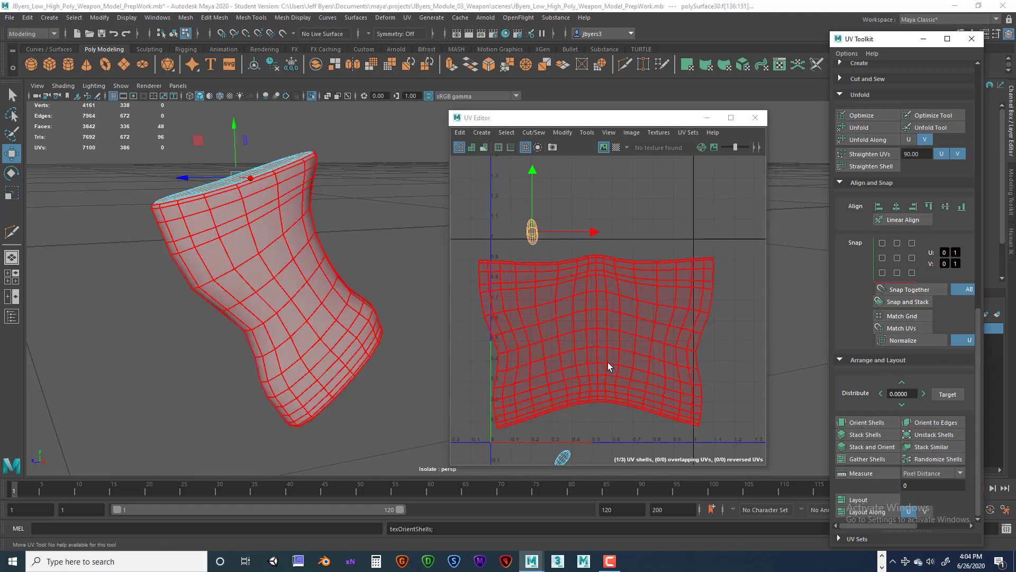
click(564, 456)
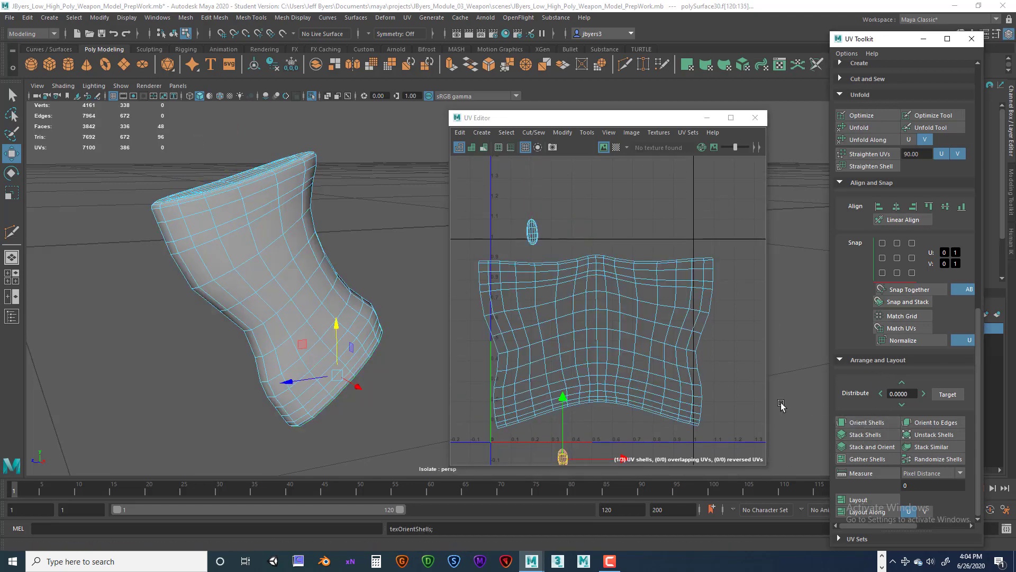
click(619, 288)
key(f)
click(558, 215)
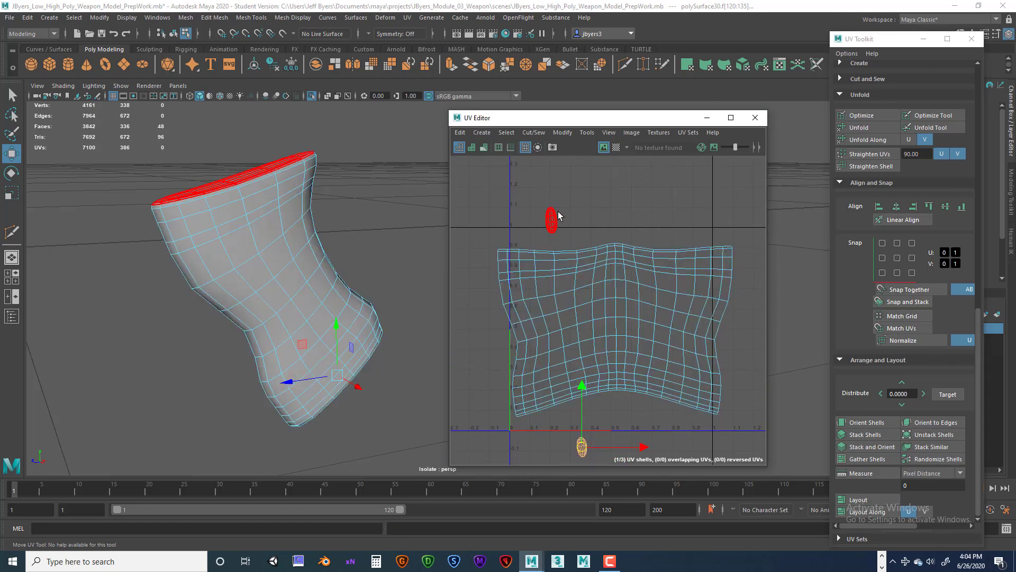
Step: Scale the grip's large side shell down evenly so it fits inside the 0 to 1 UV tile
click(571, 234)
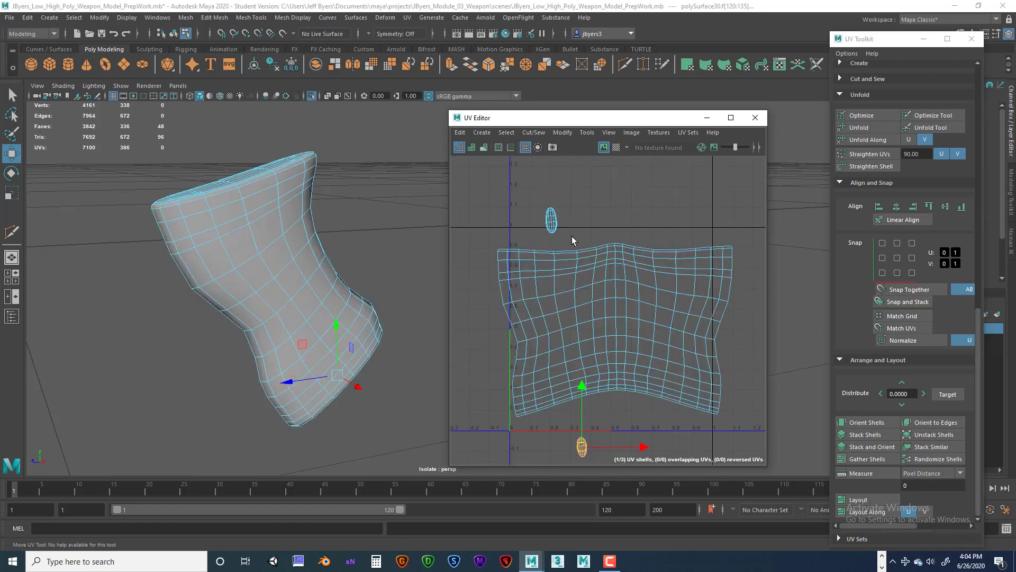
click(611, 326)
click(608, 354)
scroll(626, 300, down, 2)
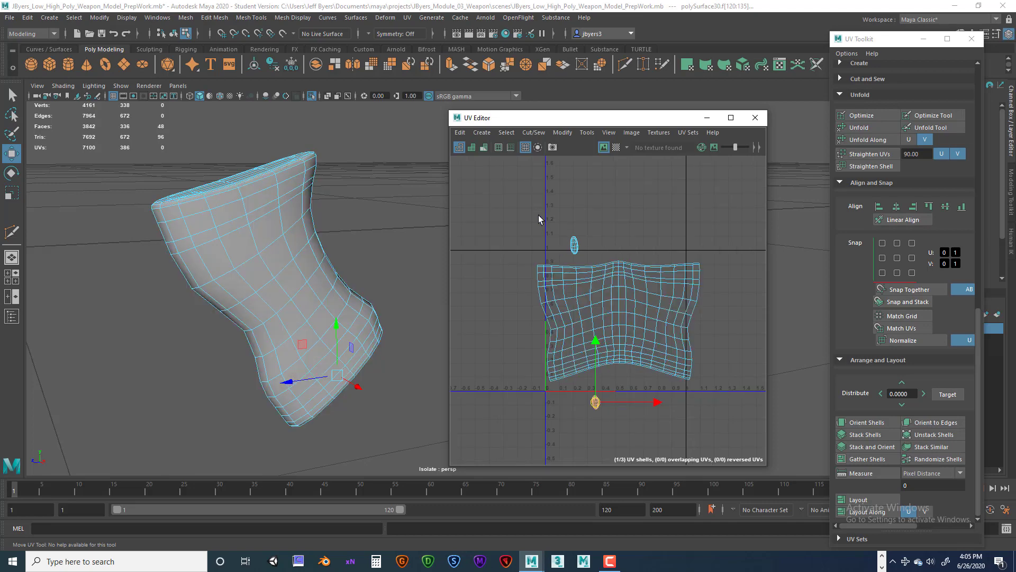
drag(539, 214, 654, 414)
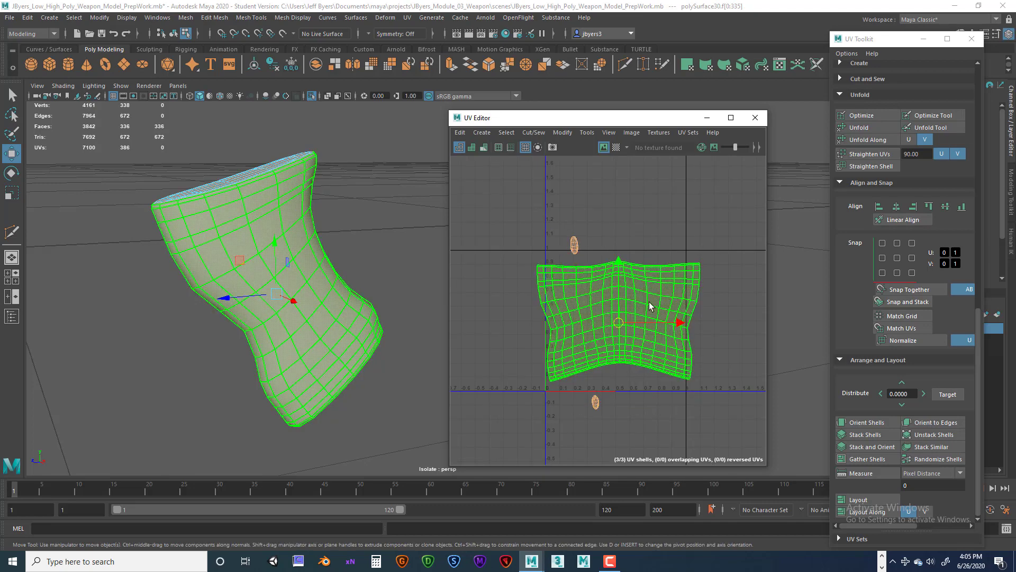
key(e)
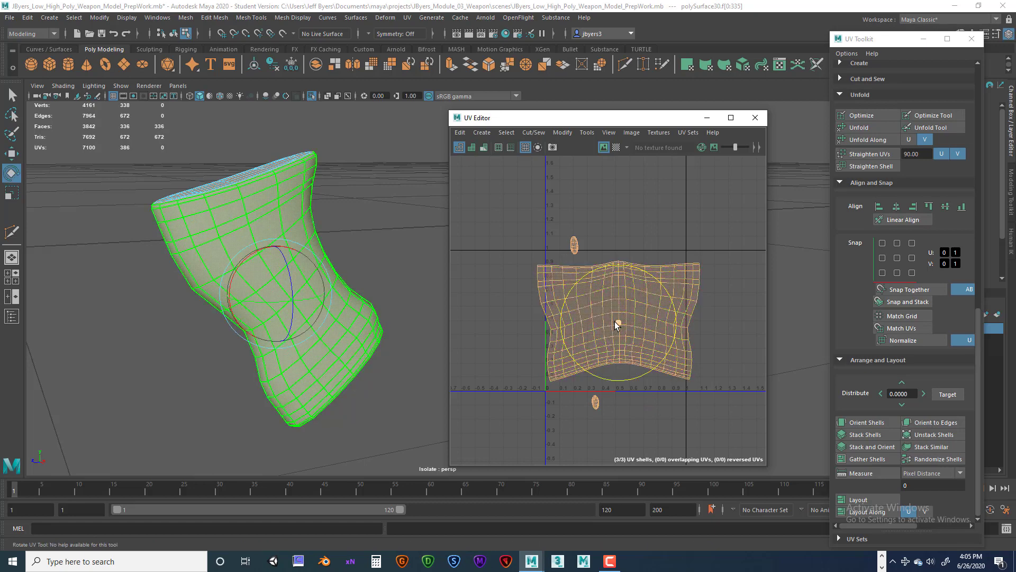
key(r)
drag(627, 322, 602, 319)
key(ctrl+z)
click(593, 313)
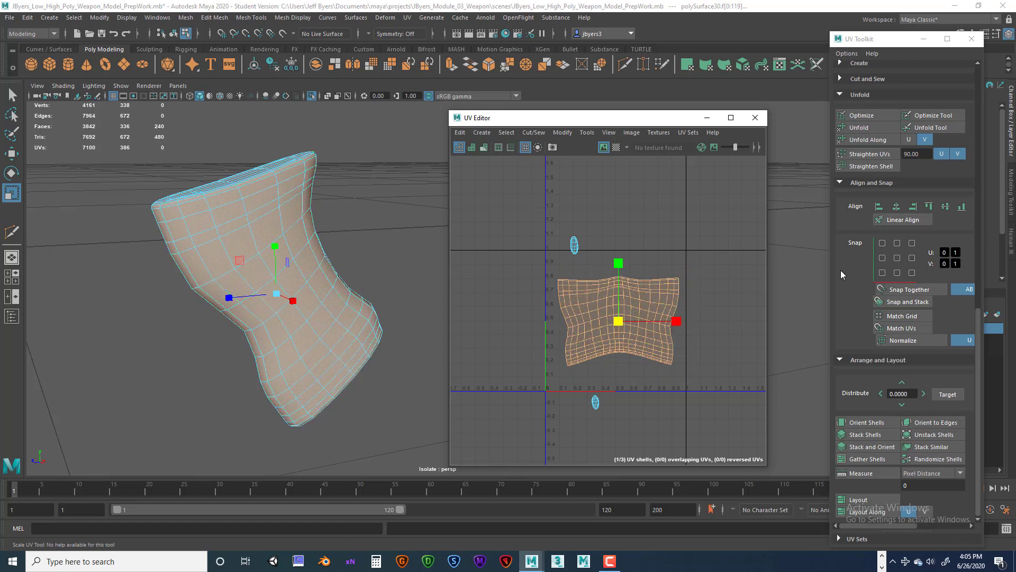
Step: Widen the UV Toolkit to expose all texel density controls and sample the large side shell's texel density
scroll(926, 331, up, 3)
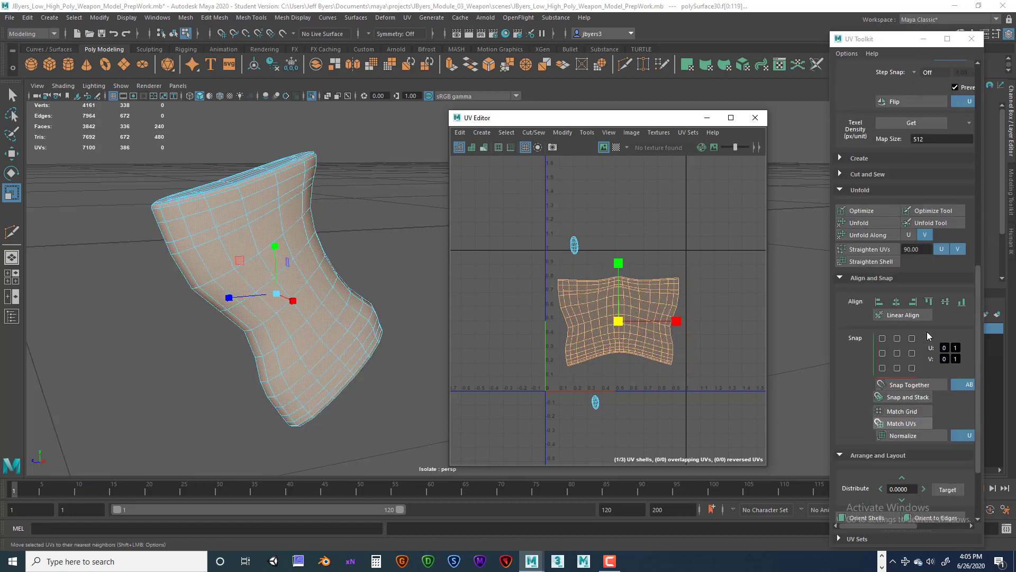
scroll(928, 333, up, 4)
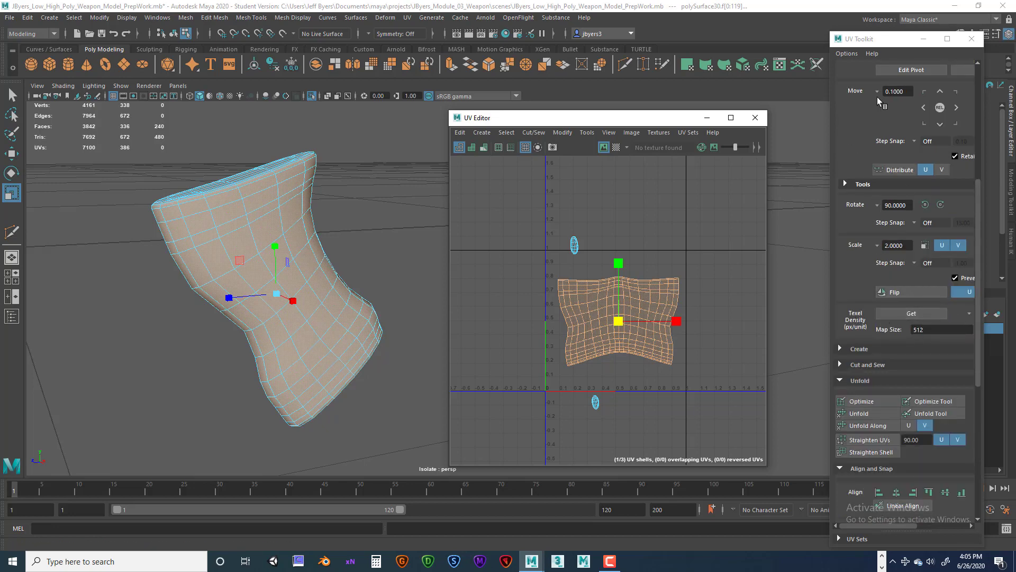
drag(907, 43, 813, 56)
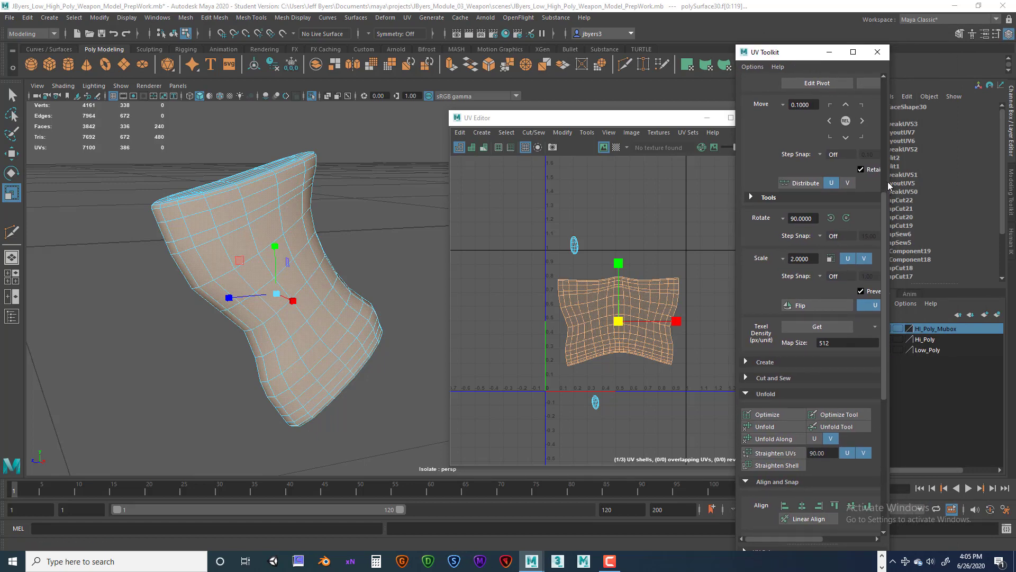
drag(888, 182, 959, 182)
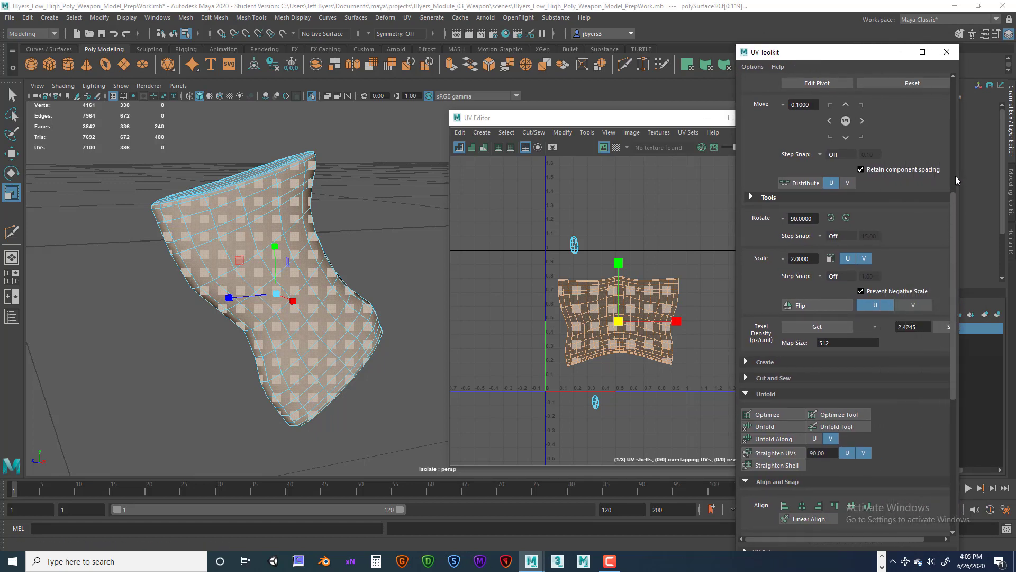
drag(956, 180, 1007, 180)
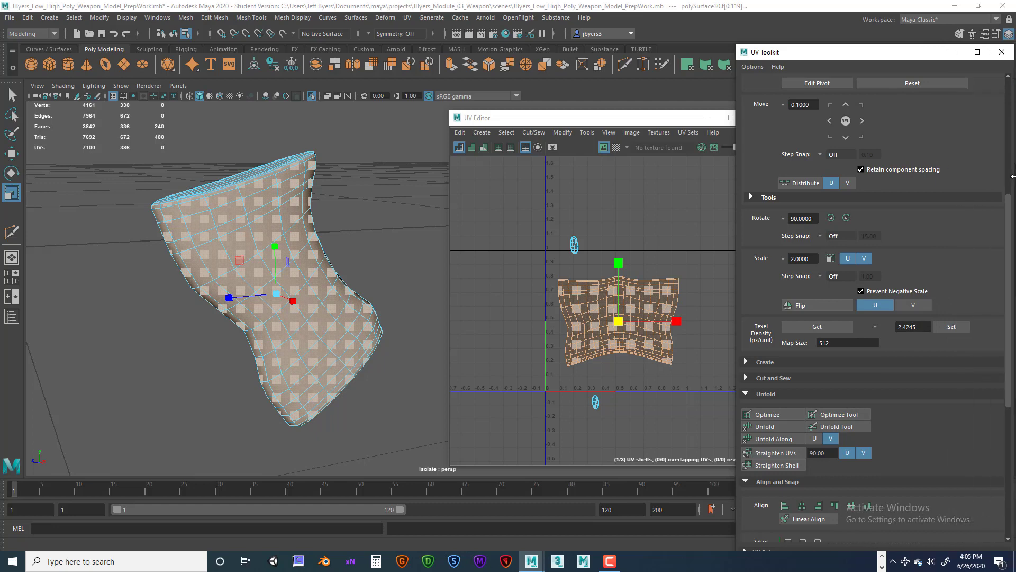
click(823, 329)
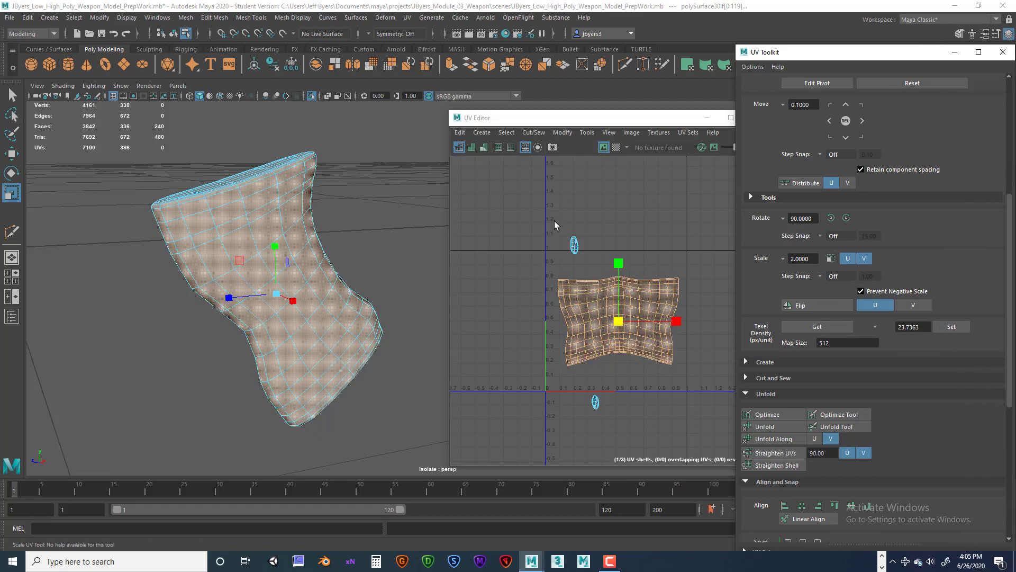
Step: Set the texel density of both cap shells to the sampled 23.7363 at map size 512
drag(550, 204, 630, 417)
drag(612, 431, 602, 426)
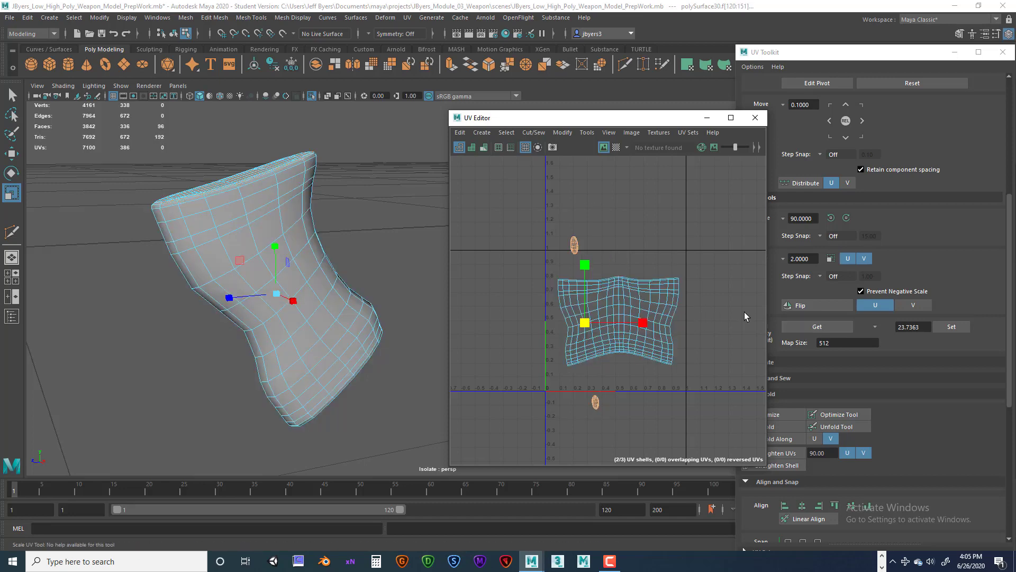
click(951, 326)
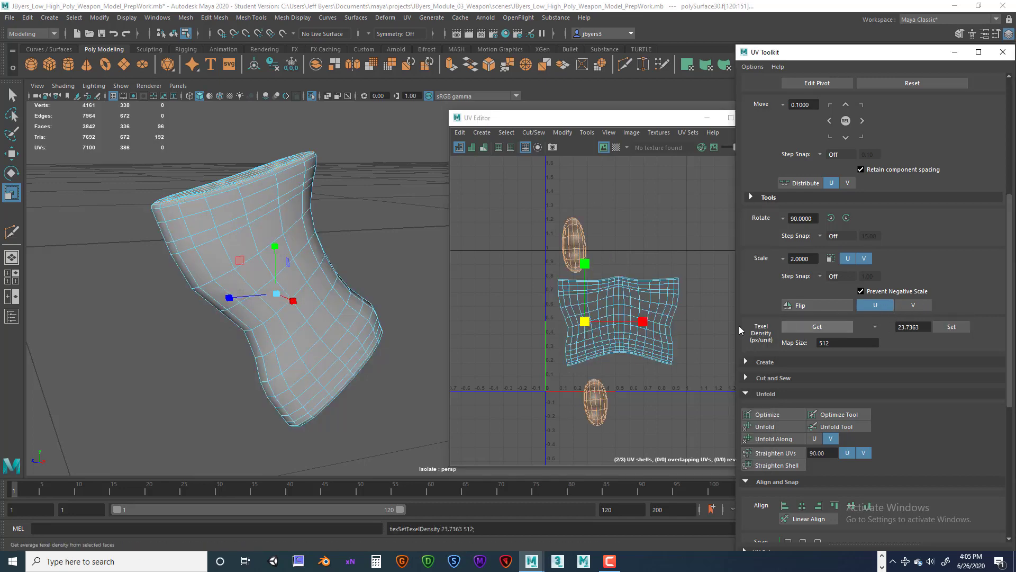
Step: Select all three grip shells and lay them out automatically within the 0 to 1 UV tile
shift+click(595, 283)
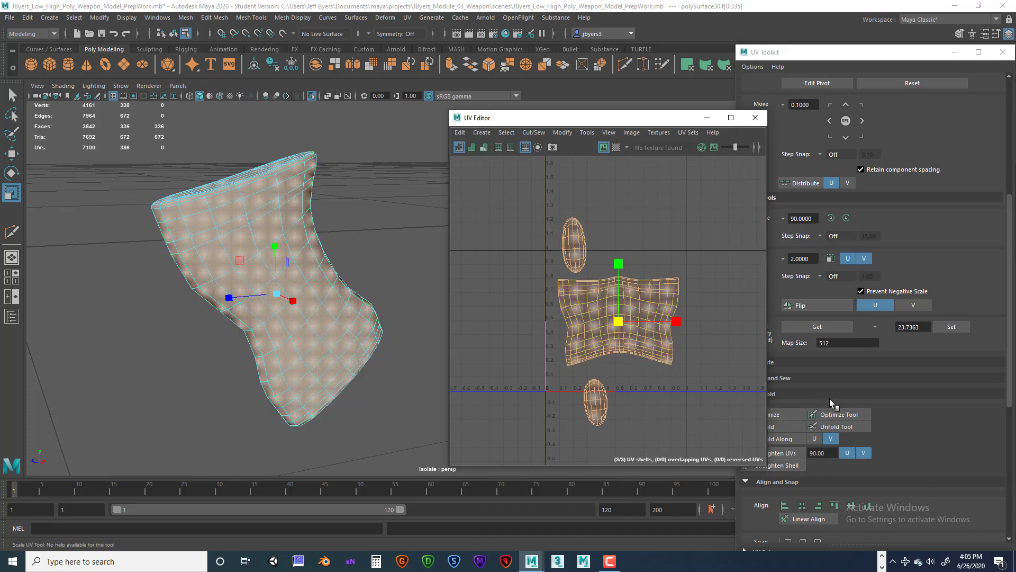
scroll(904, 400, down, 3)
scroll(904, 400, down, 10)
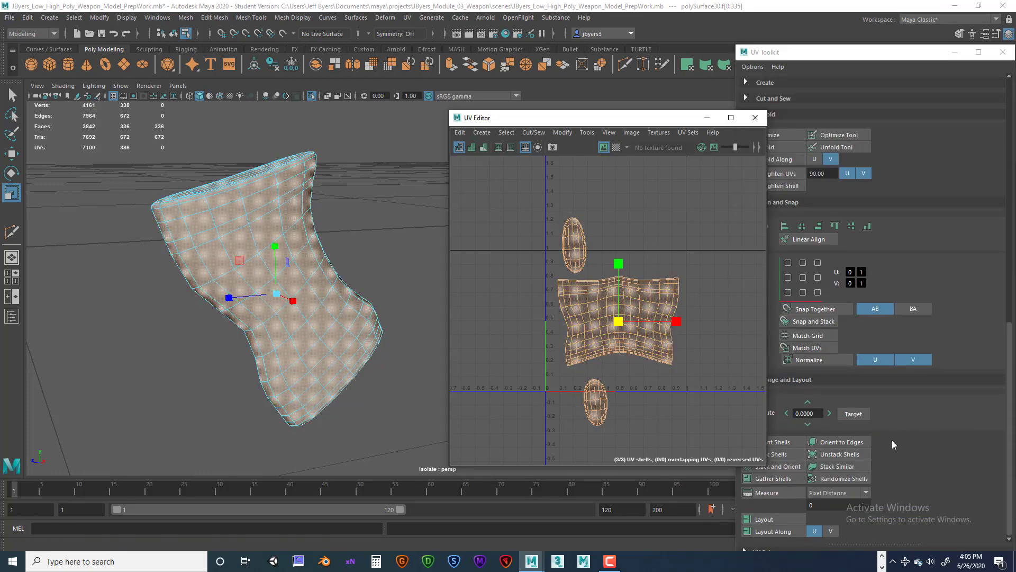
click(765, 520)
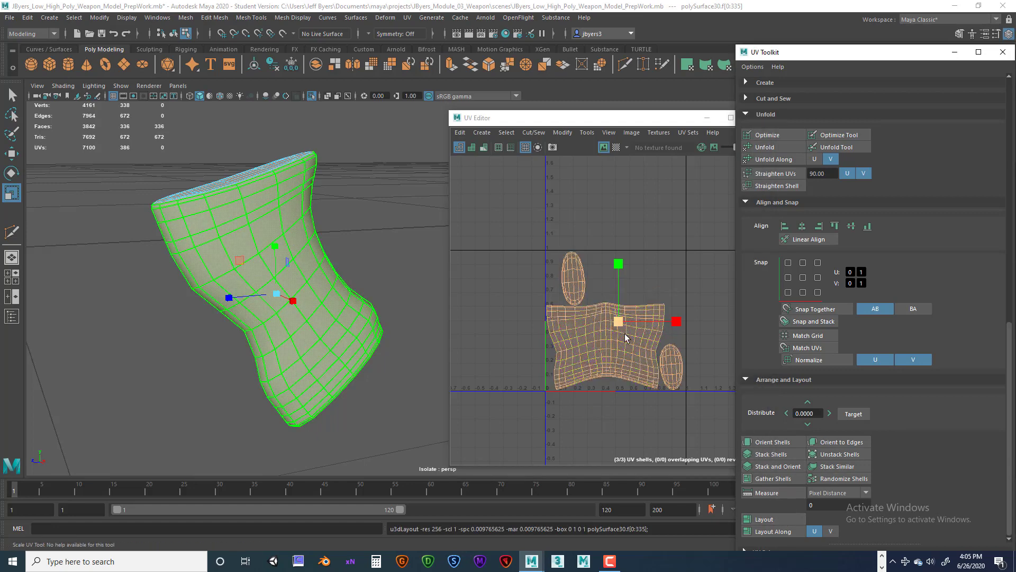
Step: Move all three grip shells together to a UV tile well below and left of the origin
scroll(591, 328, down, 3)
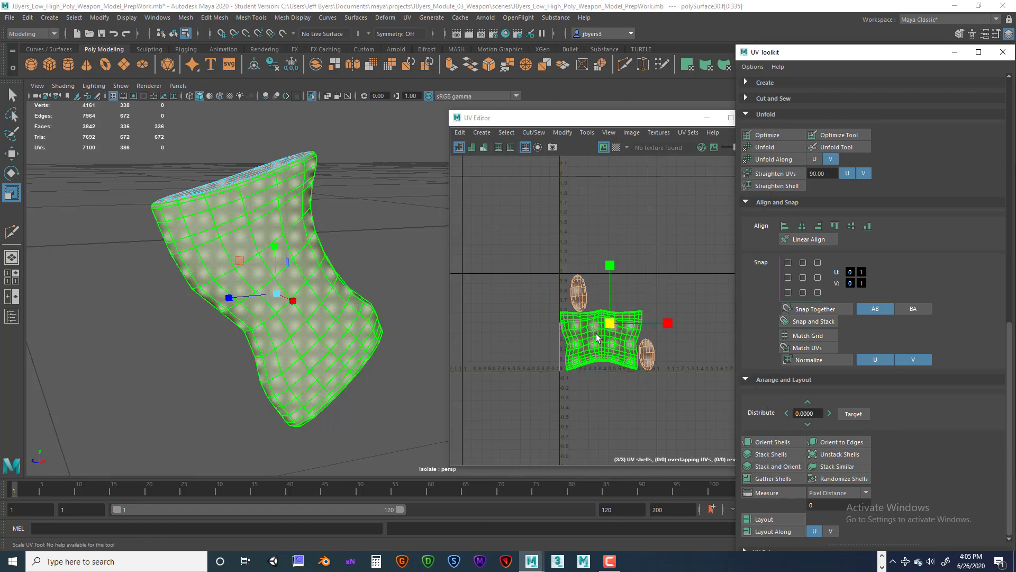
right_drag(597, 339, 557, 310)
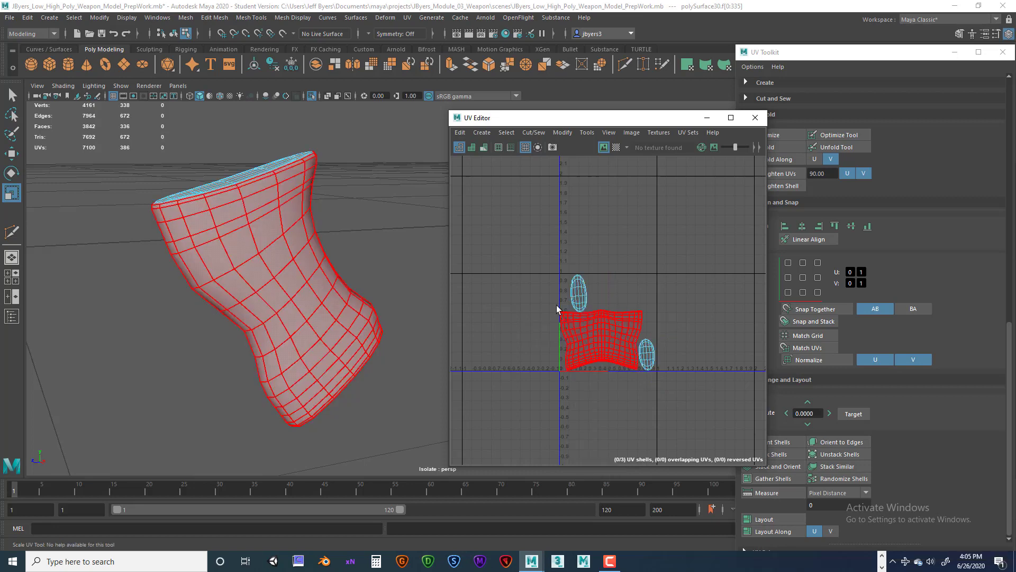
drag(543, 253, 676, 394)
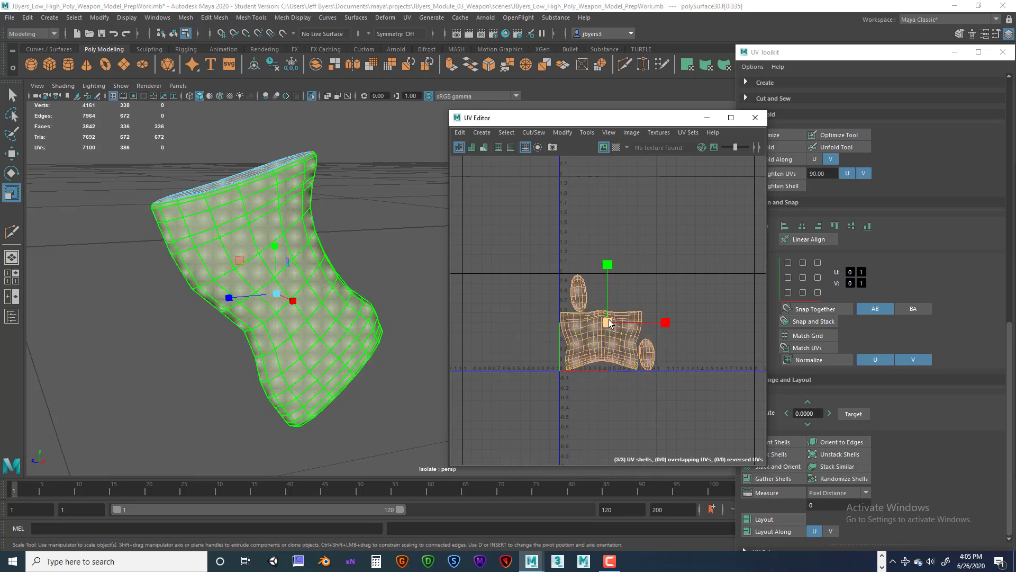
key(w)
scroll(610, 325, down, 5)
scroll(610, 329, up, 3)
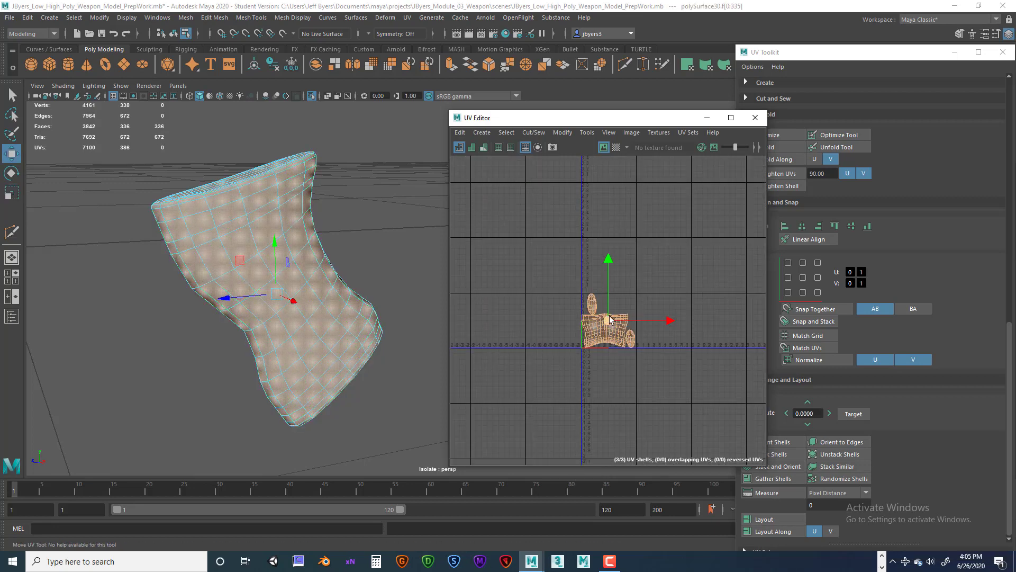
drag(610, 319, 486, 450)
scroll(511, 421, down, 3)
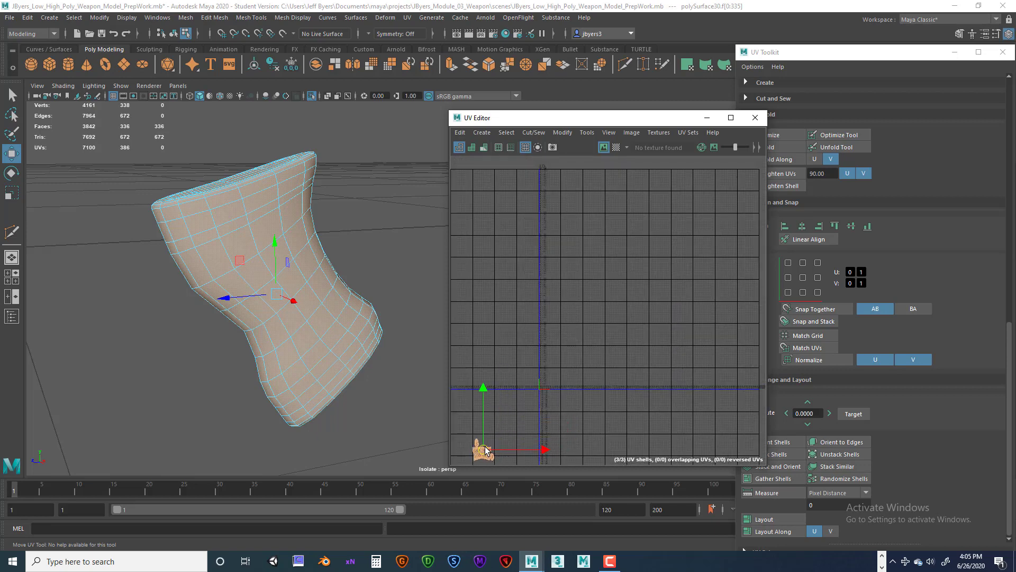
scroll(331, 355, down, 3)
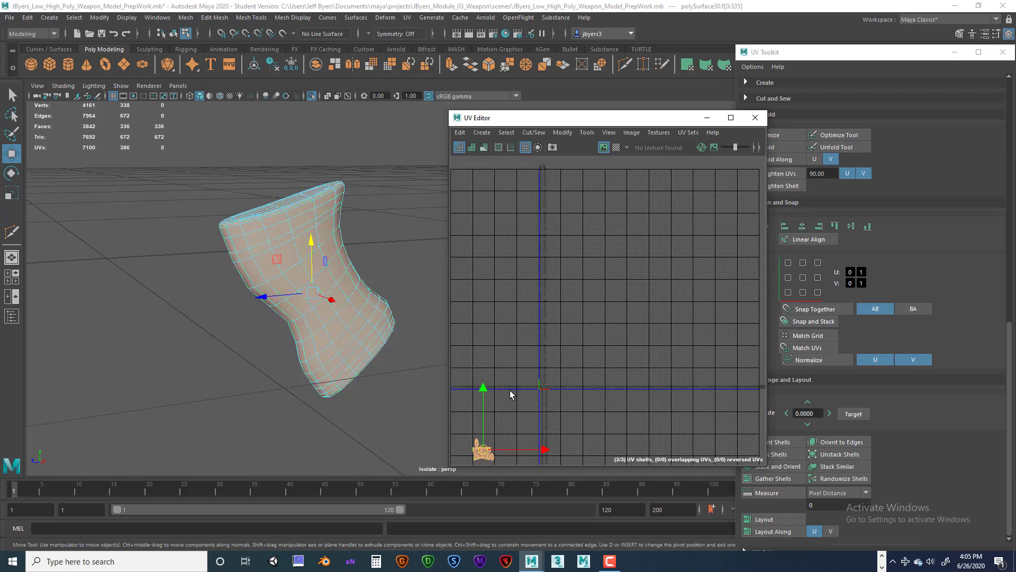
Step: Switch the grip to object selection, display the checker map and inspect the pattern on its sides and cap
right_drag(327, 235, 317, 301)
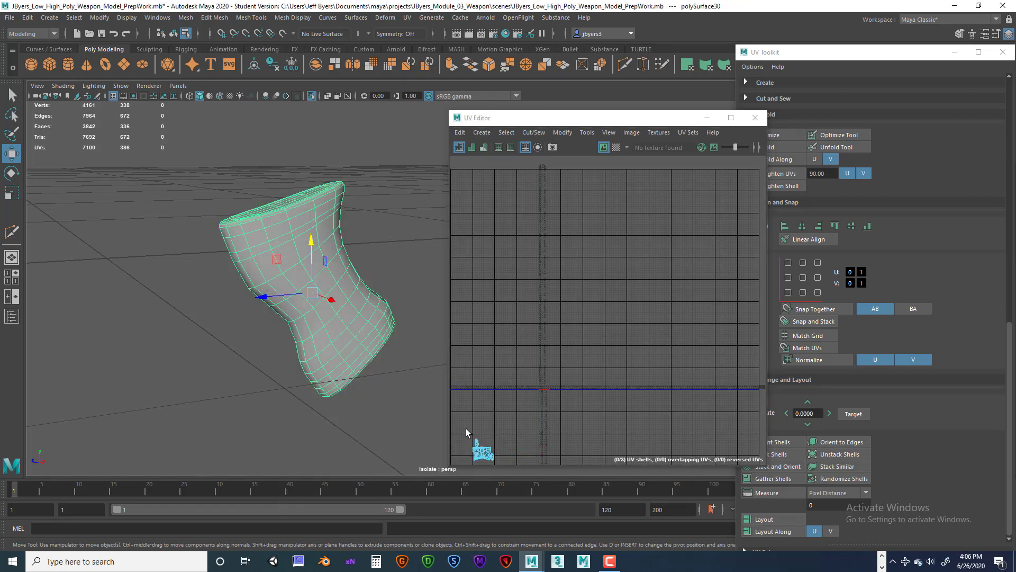
click(617, 148)
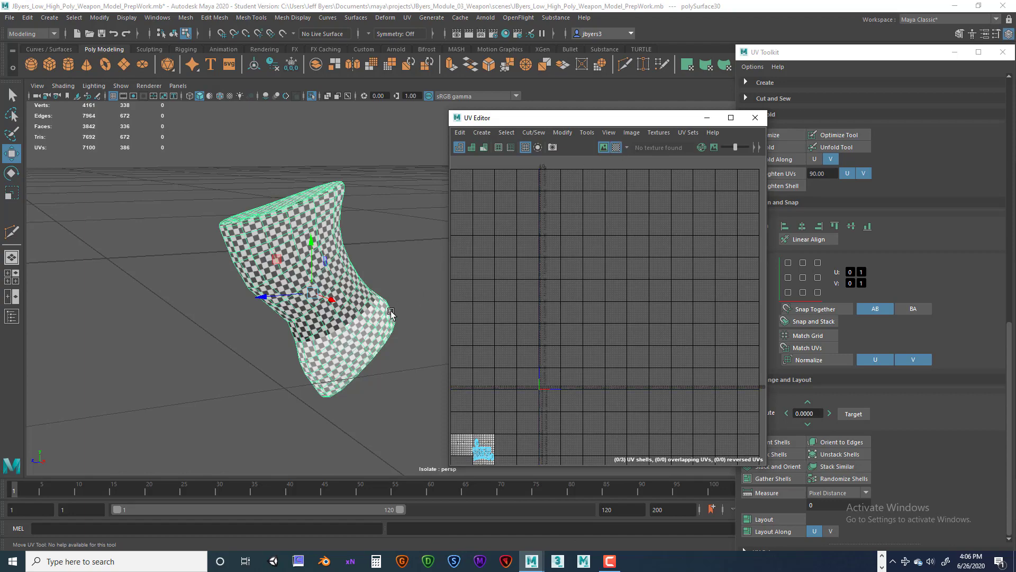
alt+drag(350, 334, 513, 366)
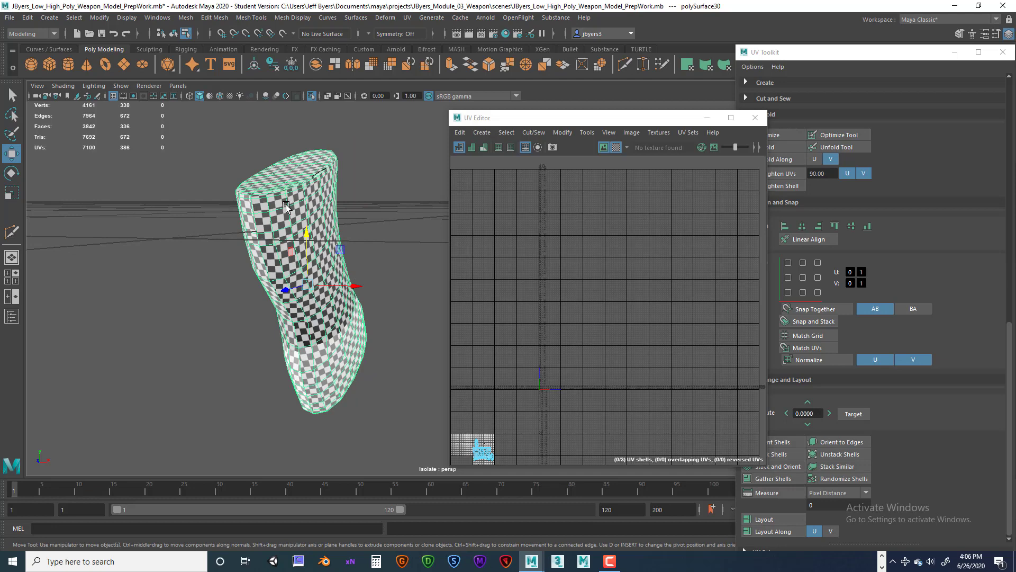
Step: Show the whole weapon again and select all its parts to display their checker pattern and UVs together
key(ctrl+1)
scroll(328, 212, down, 5)
mouse_move(359, 272)
alt+mouse_down()
mouse_move(323, 281)
mouse_move(344, 285)
alt+mouse_up()
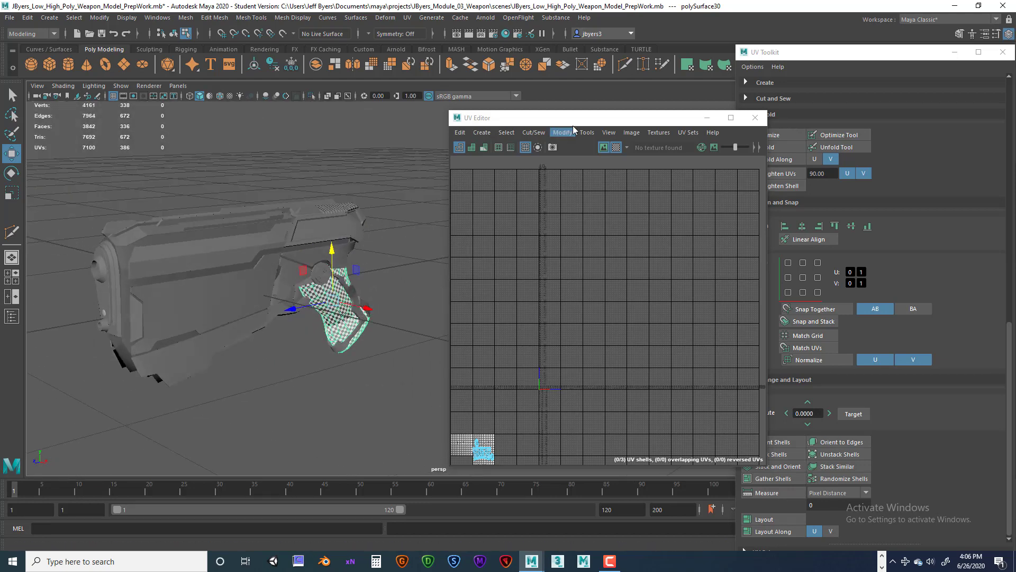
drag(576, 122, 519, 89)
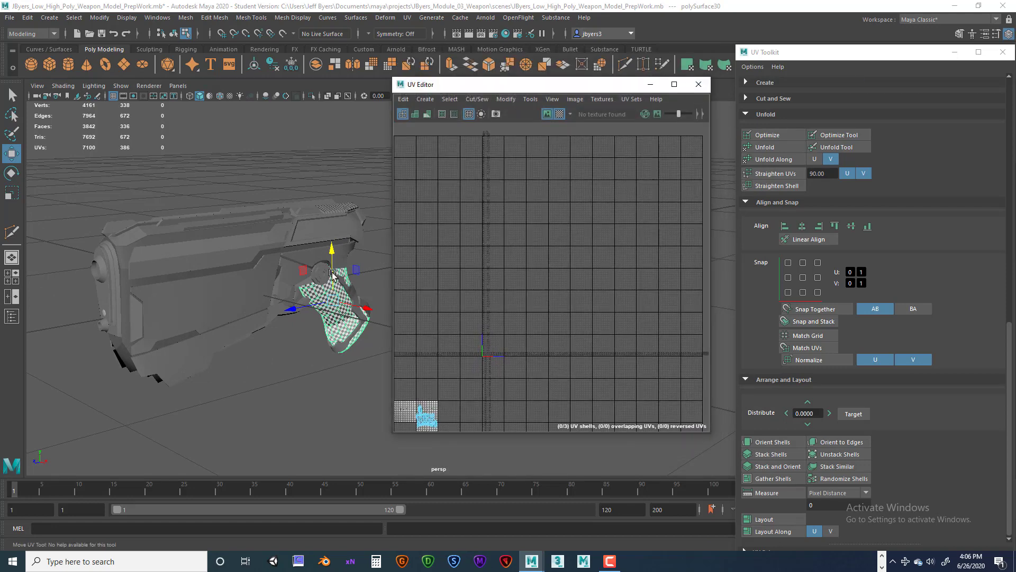
alt+drag(293, 317, 217, 221)
right_drag(218, 221, 208, 283)
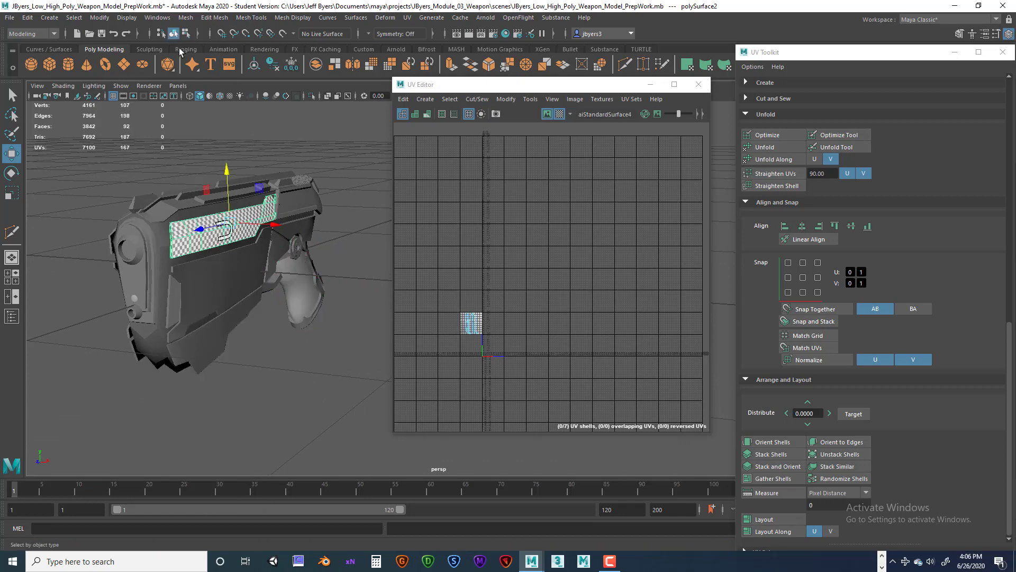
drag(68, 142, 345, 374)
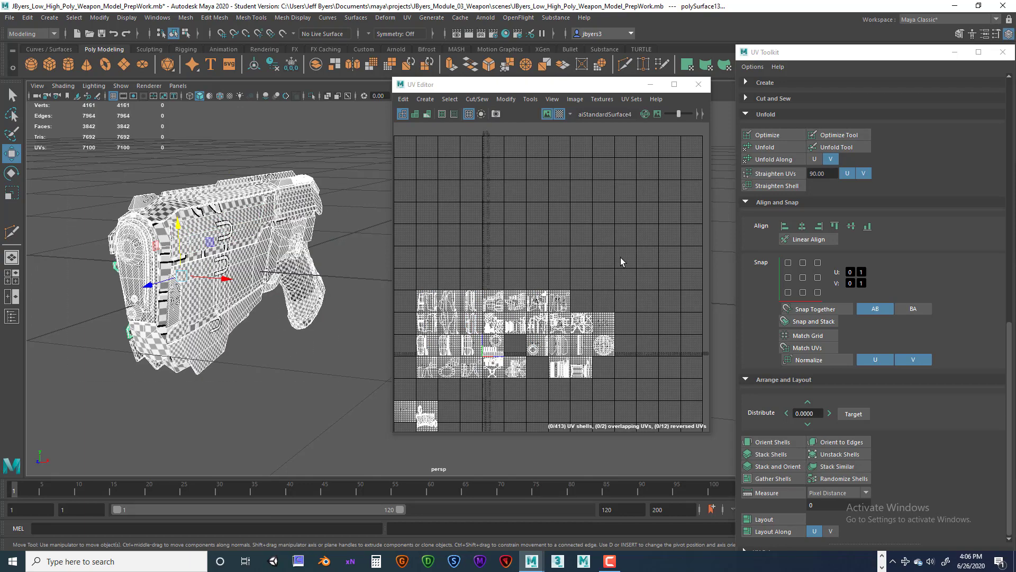
Step: Examine the tiled UV arrangement of all parts and compare checker size and distortion across the weapon
alt+middle_drag(580, 262, 602, 222)
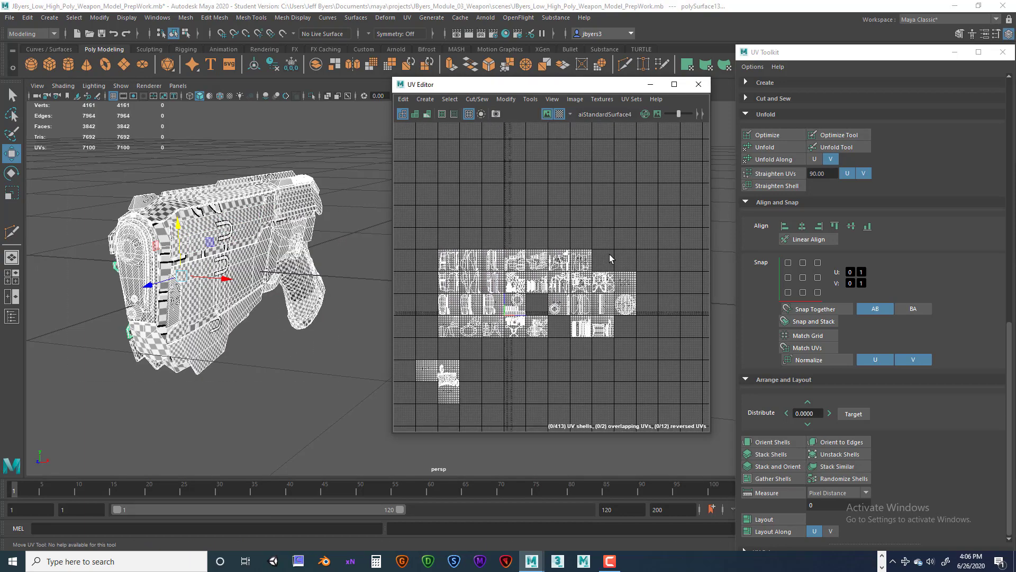
alt+right_drag(608, 254, 636, 261)
alt+middle_drag(576, 265, 599, 241)
alt+right_drag(593, 269, 620, 278)
scroll(206, 274, up, 6)
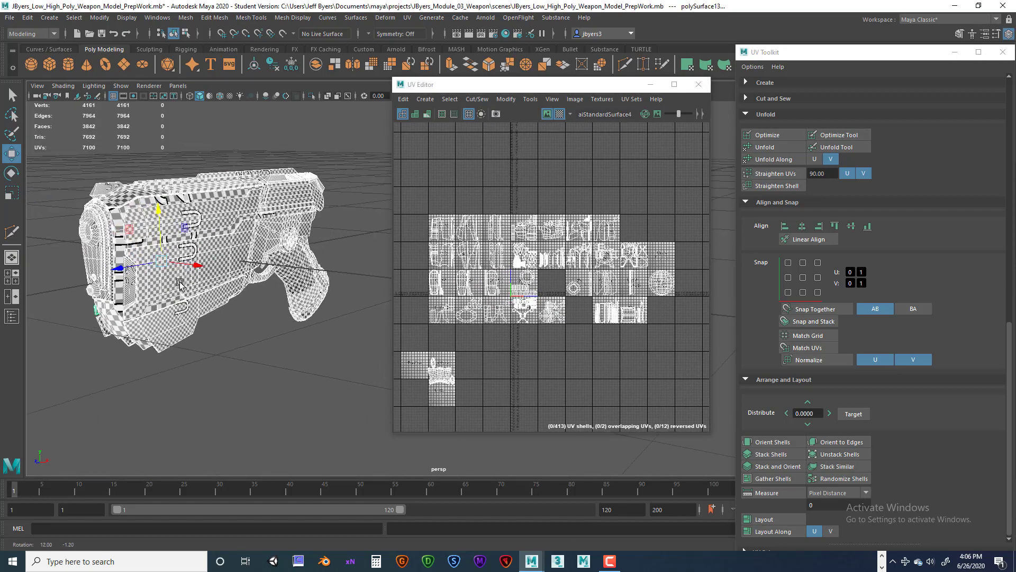
alt+middle_drag(207, 275, 322, 307)
alt+drag(323, 307, 347, 310)
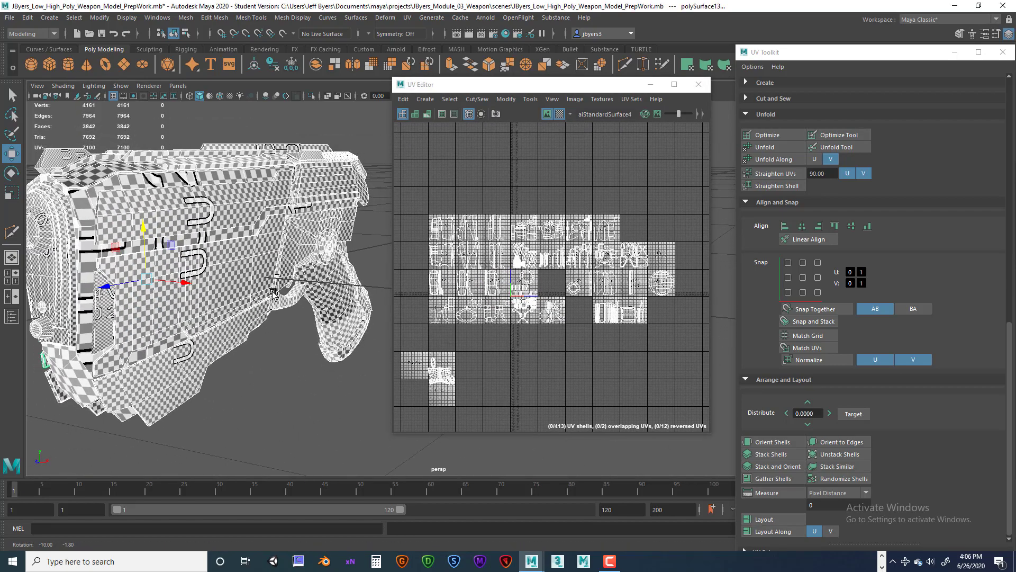
alt+middle_drag(152, 281, 206, 281)
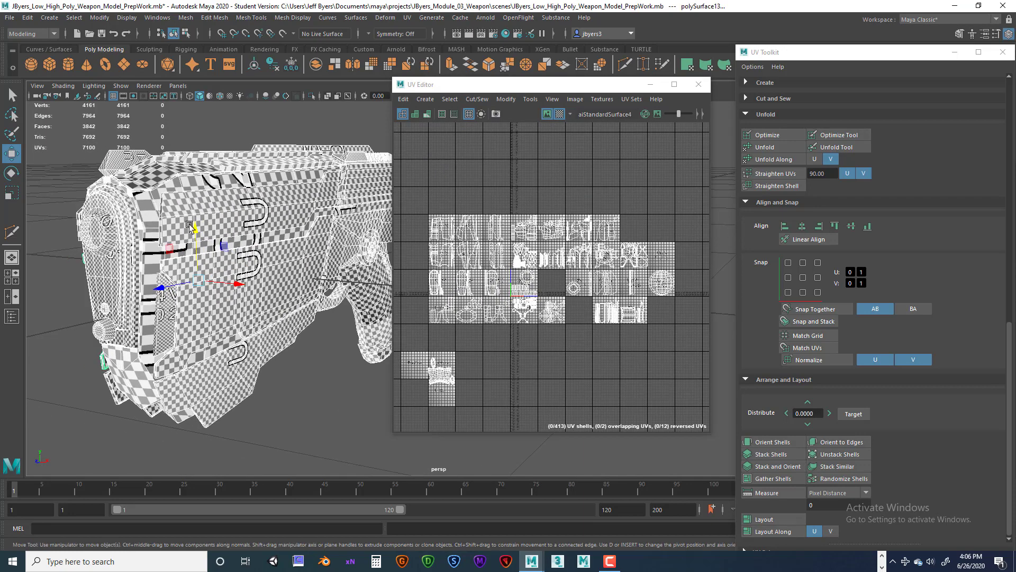
alt+drag(189, 224, 137, 214)
Step: Isolate the weapon's large main body piece behind the side panels
click(120, 203)
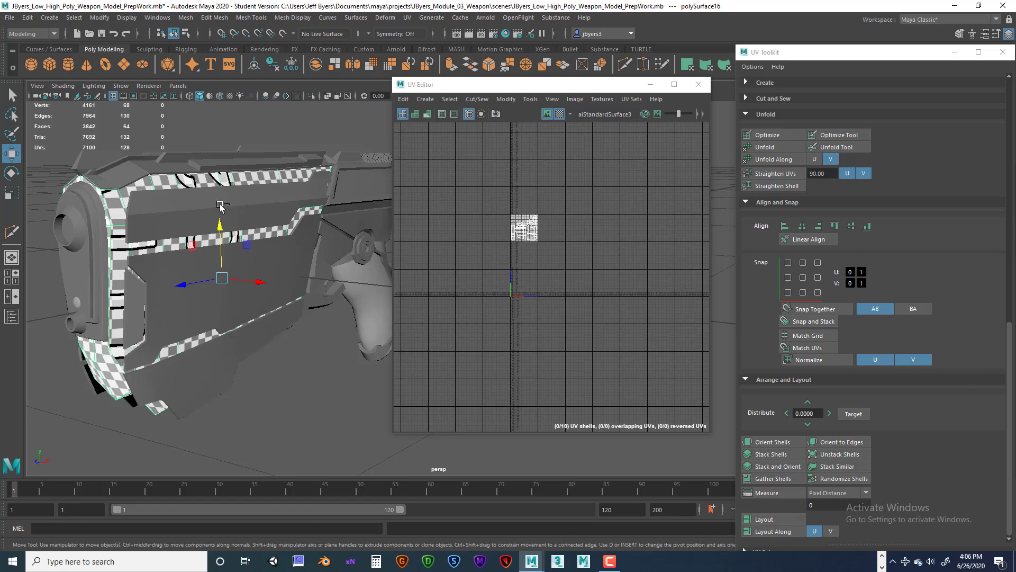
key(ctrl+1)
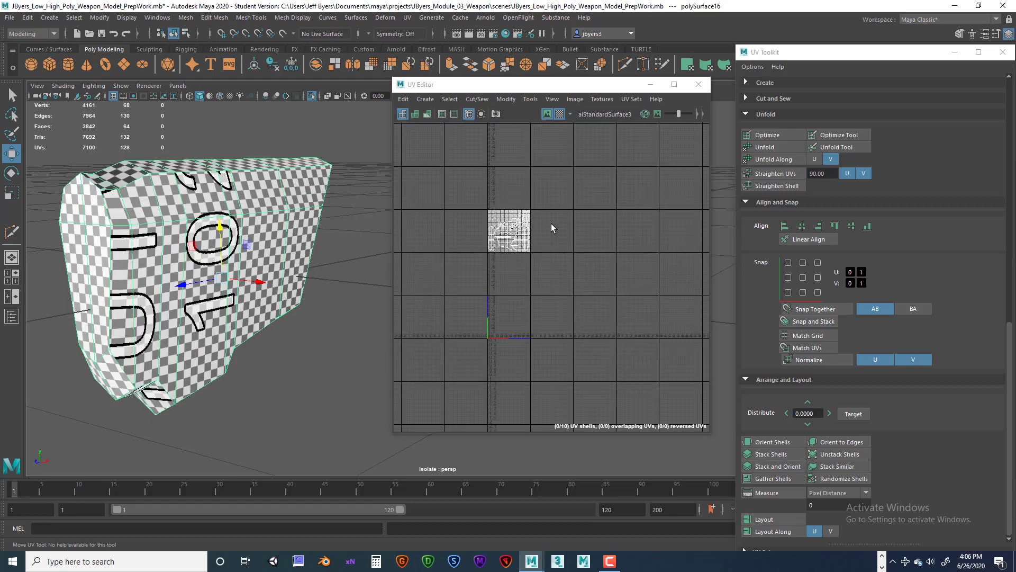
Step: Show the body piece's UV tile without the checker map and select the shell of its near side
scroll(551, 223, up, 8)
scroll(542, 261, up, 3)
alt+middle_drag(513, 253, 581, 252)
scroll(577, 267, down, 1)
alt+middle_drag(522, 267, 520, 281)
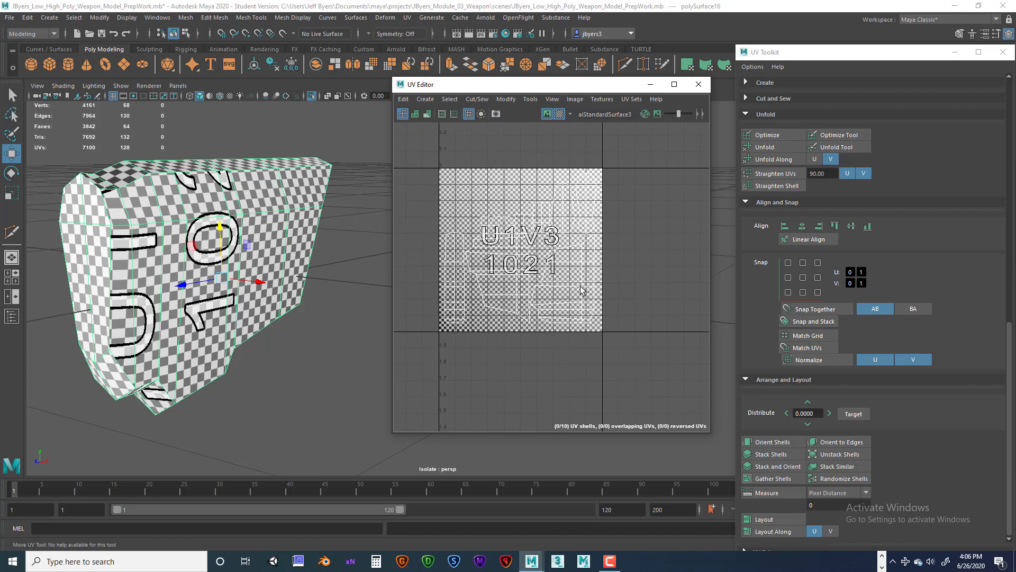
click(561, 113)
right_drag(496, 256, 455, 244)
click(504, 273)
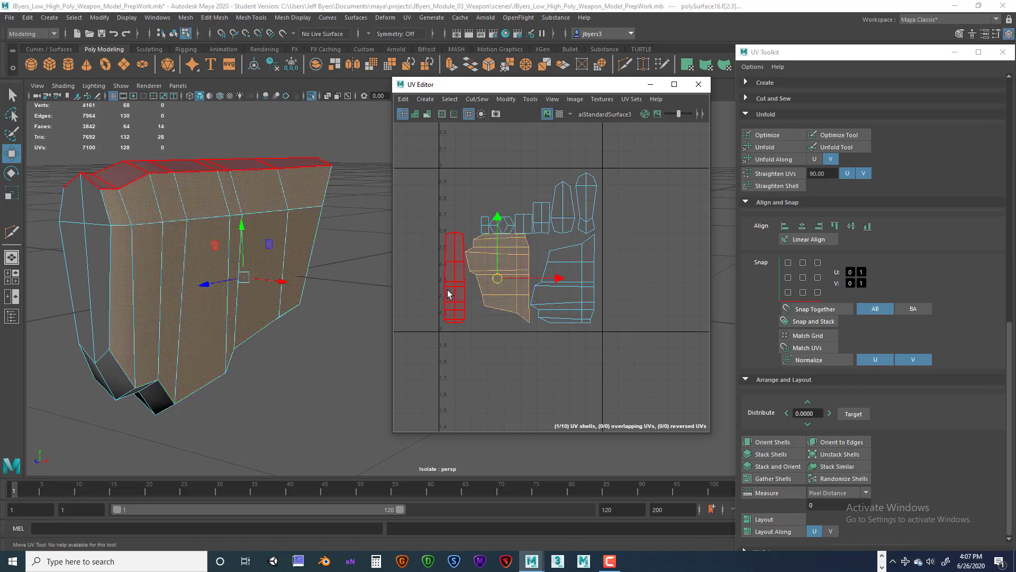
alt+middle_drag(467, 291, 466, 292)
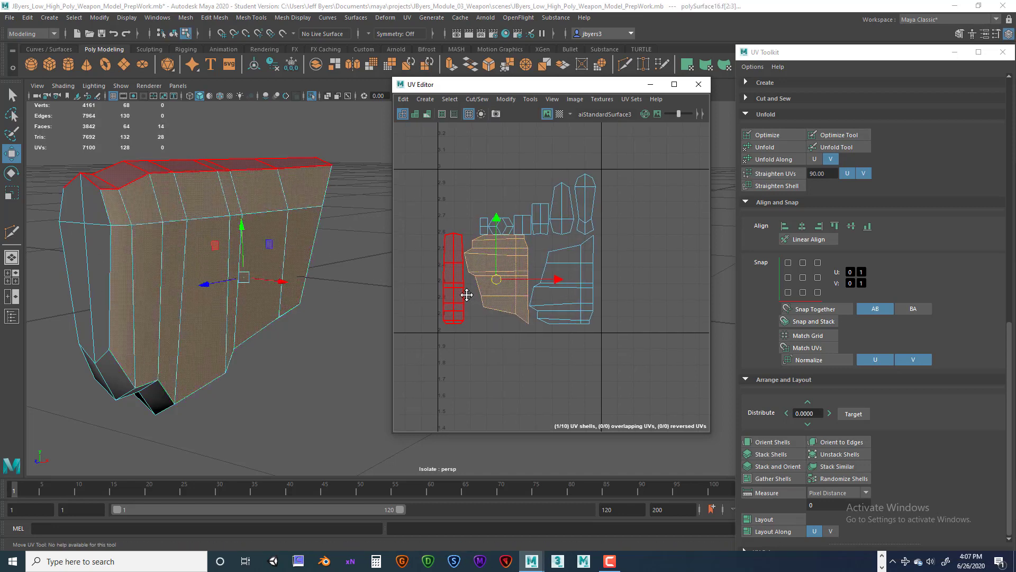
Step: Inspect the checker pattern on the body piece's side, then hide the checker map with the near-side shell selected
click(560, 114)
alt+drag(262, 354, 248, 351)
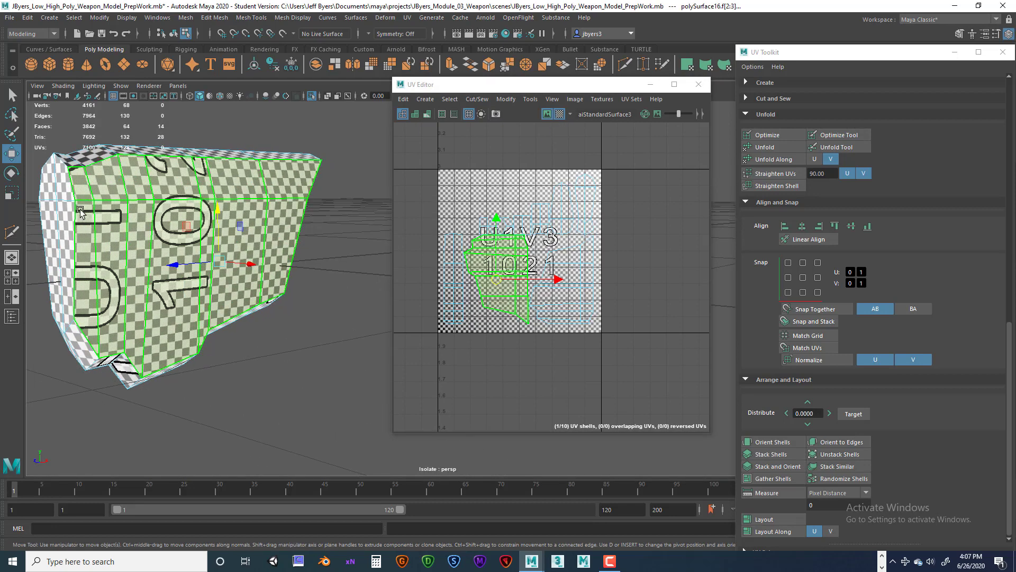
click(176, 279)
click(558, 115)
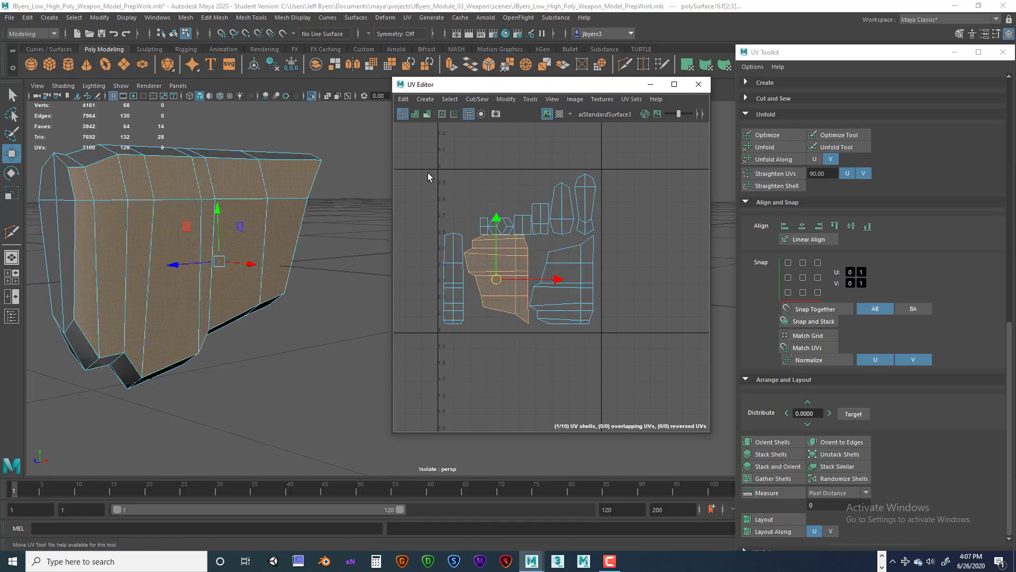
Step: Select all of the body piece's UV shells and get their texel density at map size 512
drag(428, 175, 607, 334)
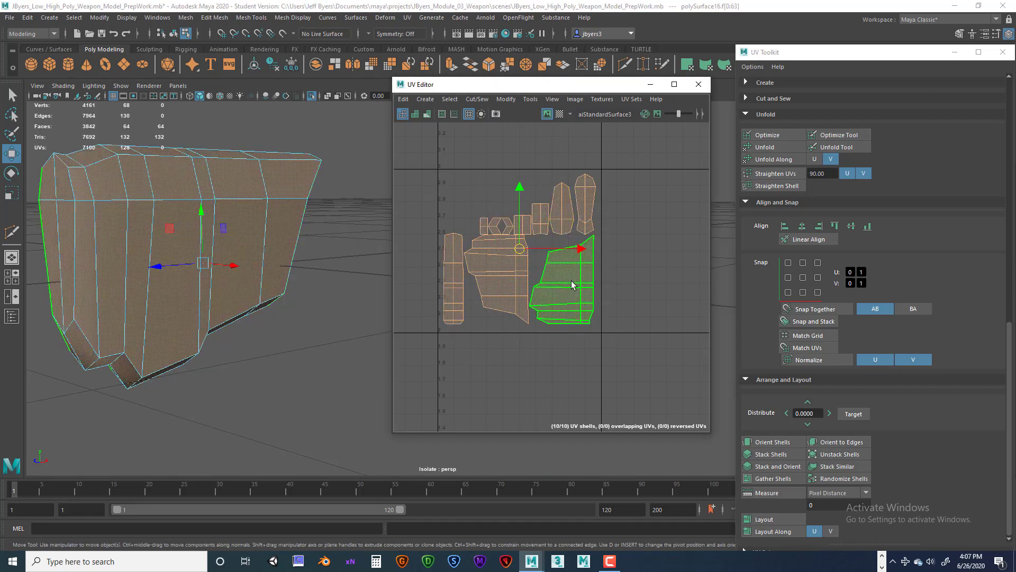
scroll(904, 408, up, 3)
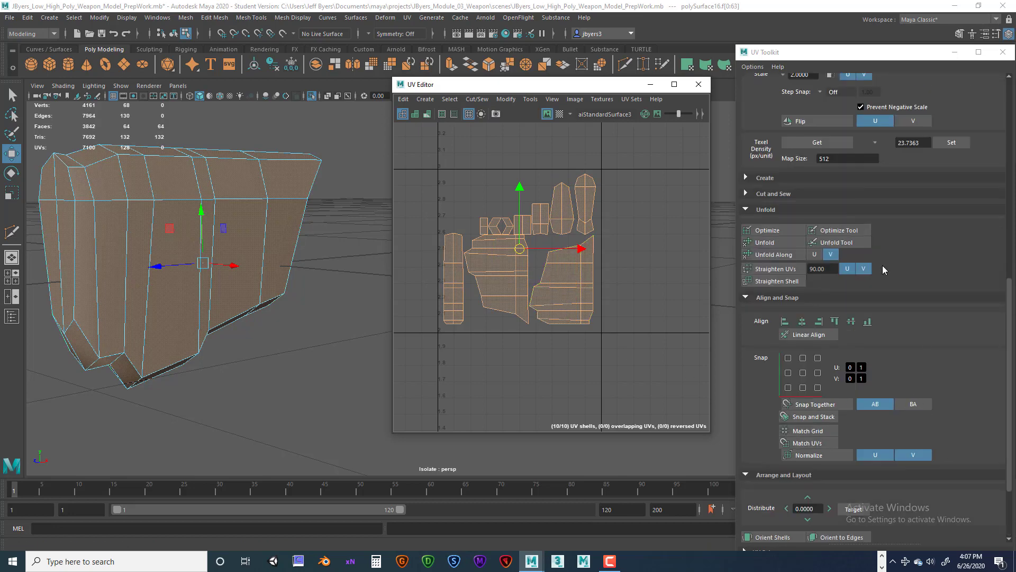
scroll(870, 258, up, 3)
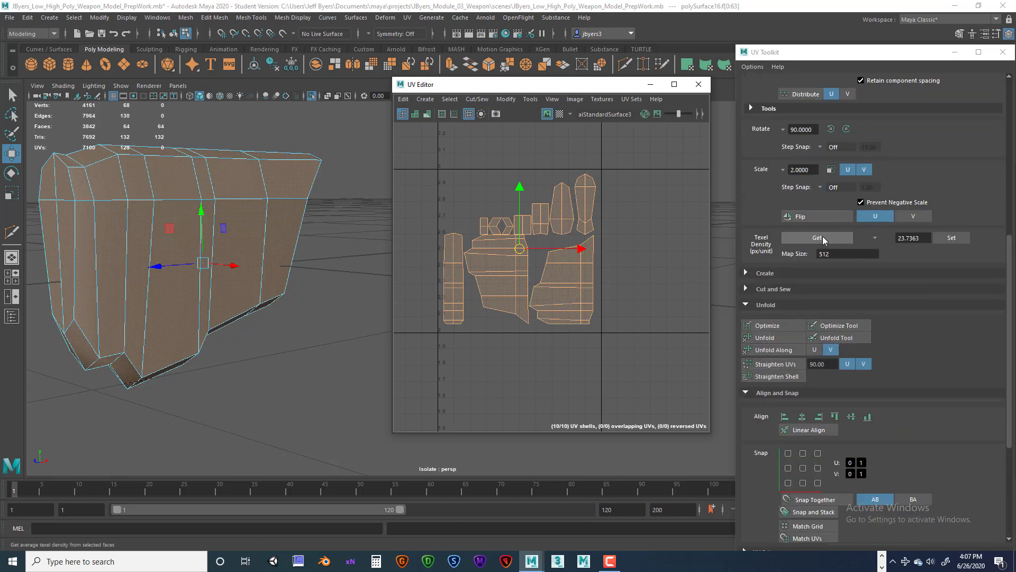
click(823, 239)
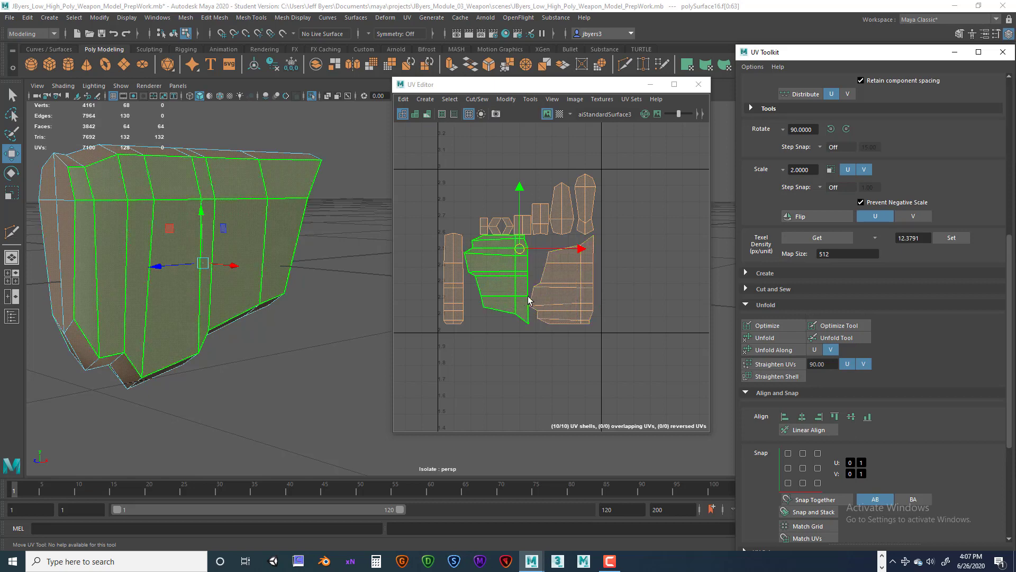
Step: Select the body piece's two large side shells and stack them on top of each other
alt+drag(259, 377, 290, 369)
click(555, 314)
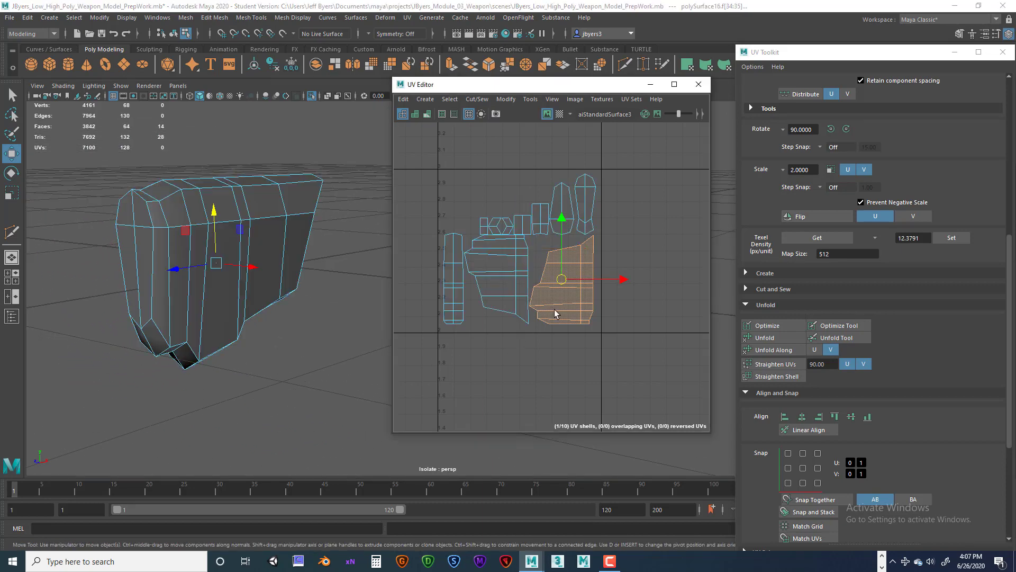
shift+click(517, 295)
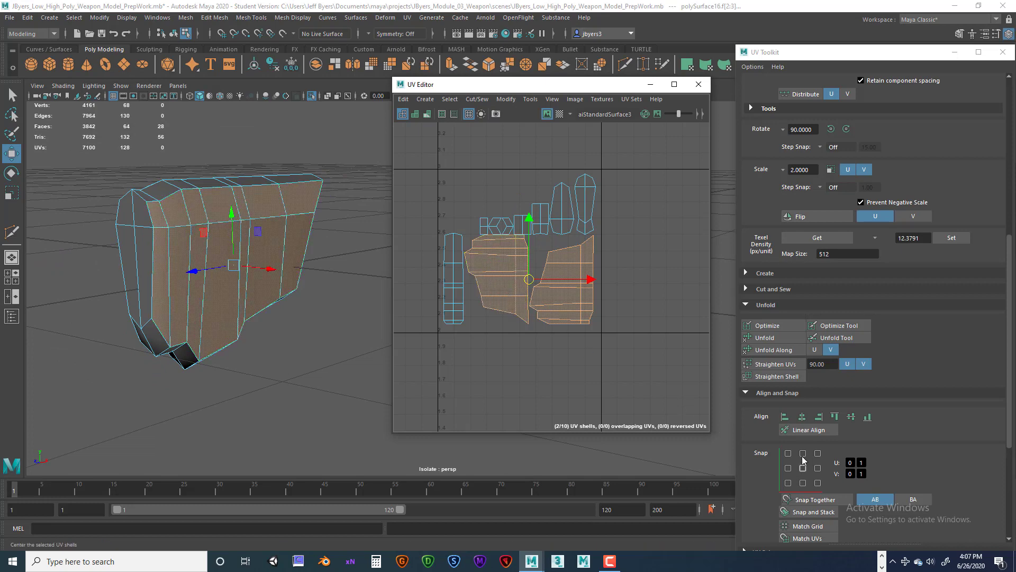
scroll(856, 397, down, 5)
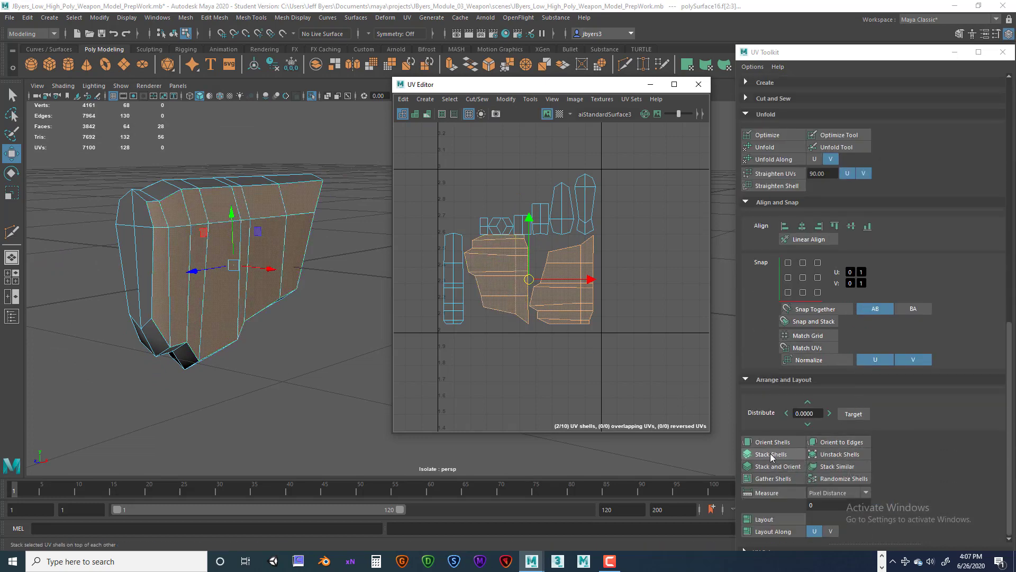
click(773, 455)
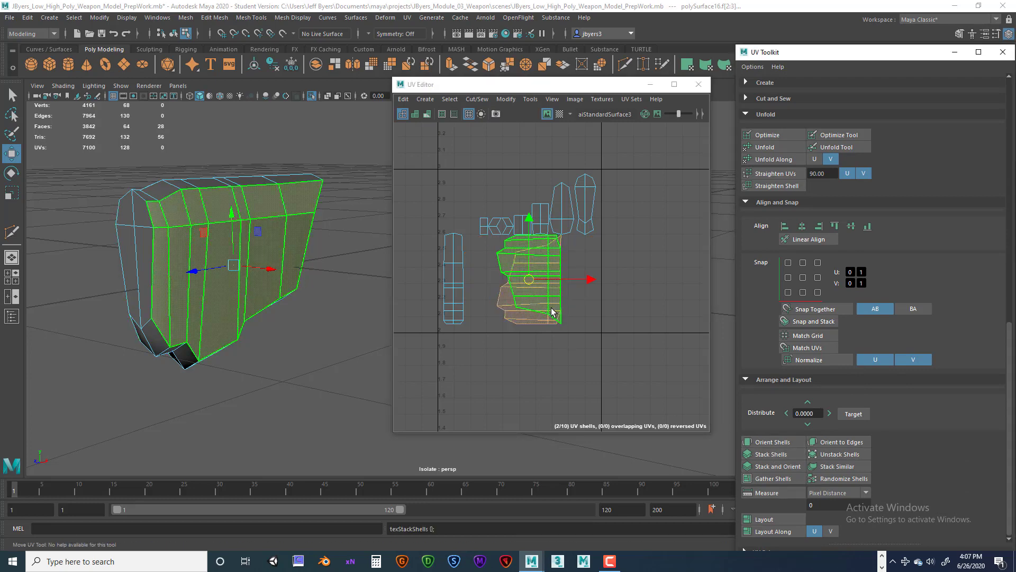
Step: Select every UV shell of the body piece and stack them all together
scroll(552, 312, up, 2)
alt+middle_drag(550, 310, 589, 336)
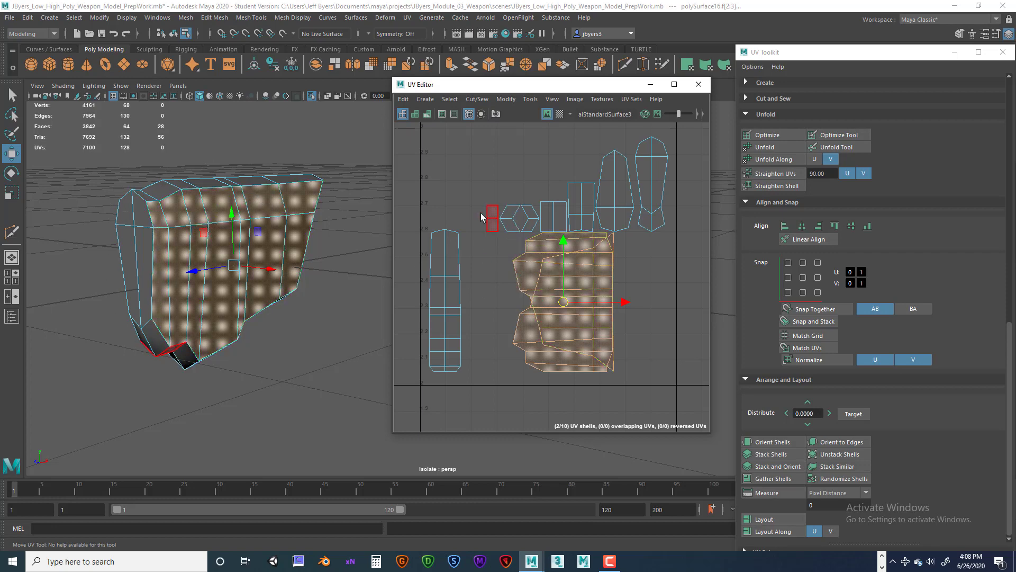
scroll(533, 182, down, 3)
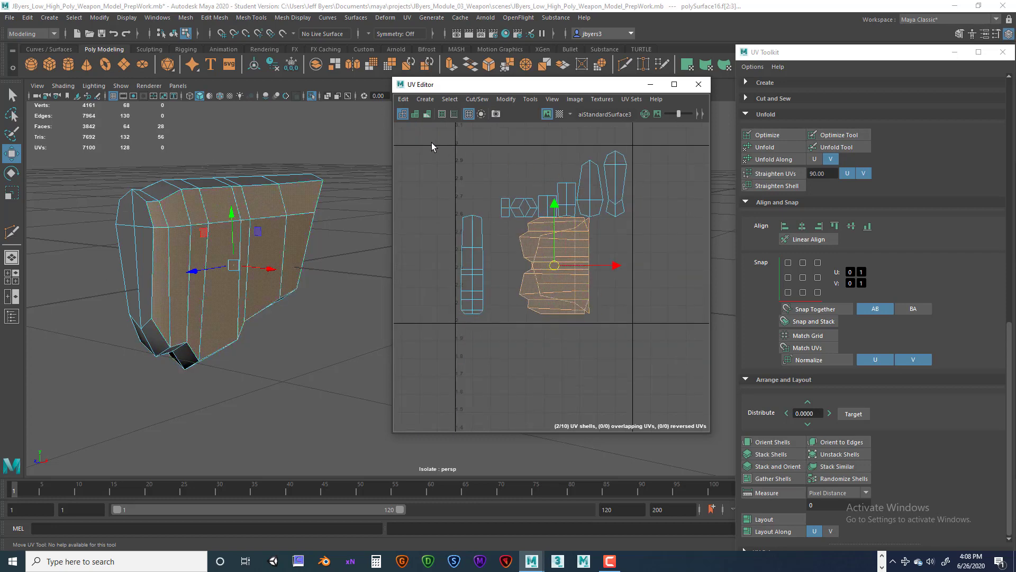
drag(431, 142, 678, 357)
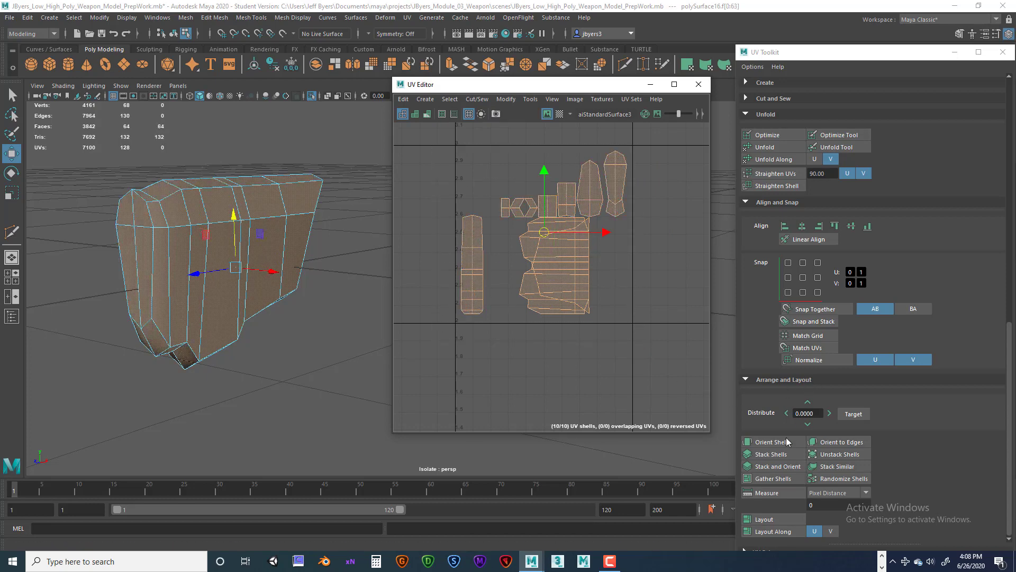
click(771, 454)
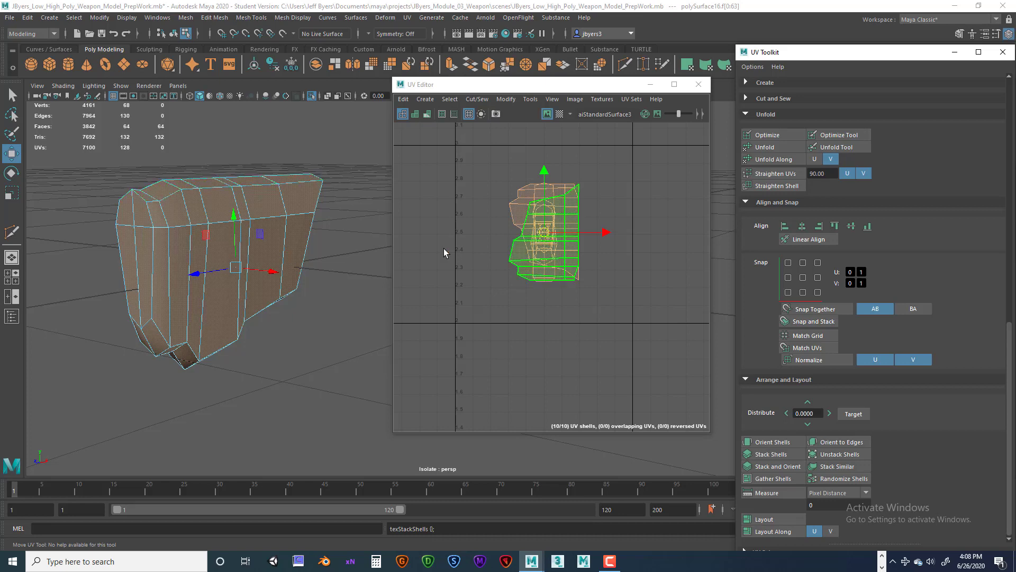
Step: Move the two large side shells and the long strip shell out of the stack, to opposite sides of it
mouse_move(238, 305)
alt+mouse_down()
mouse_move(277, 306)
mouse_move(249, 309)
alt+mouse_up()
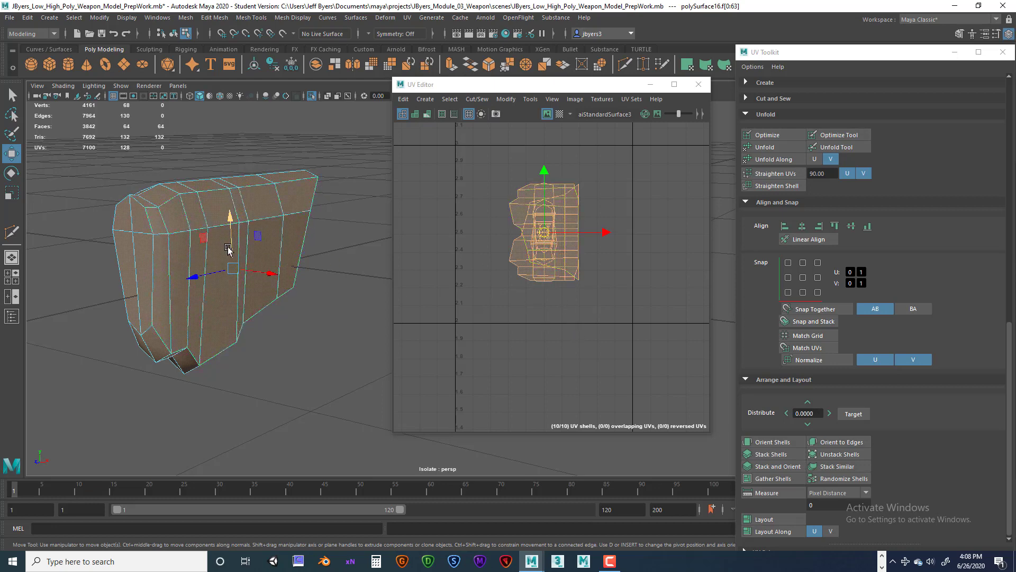
click(286, 234)
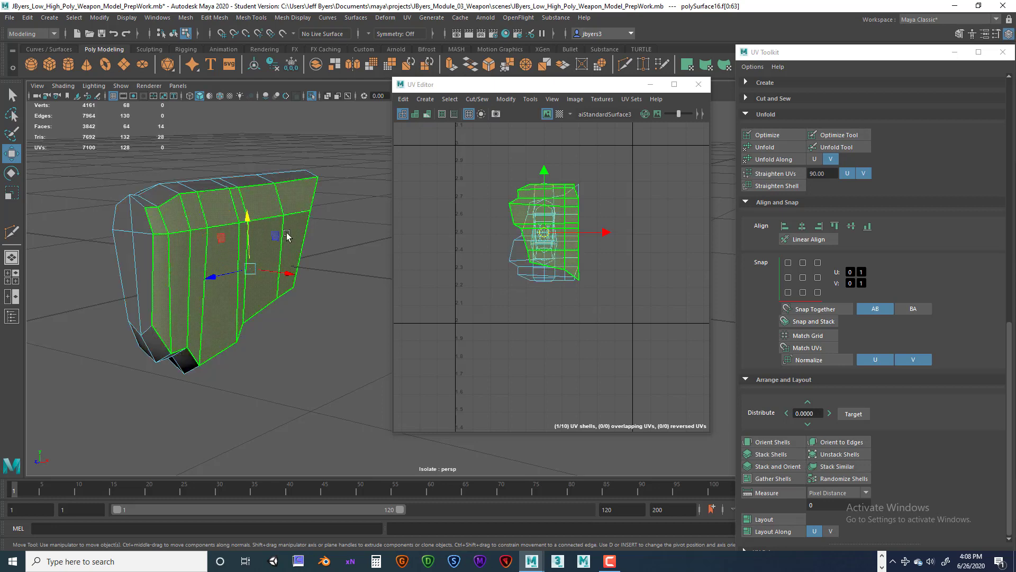
drag(546, 236, 460, 237)
click(562, 231)
drag(562, 231, 469, 230)
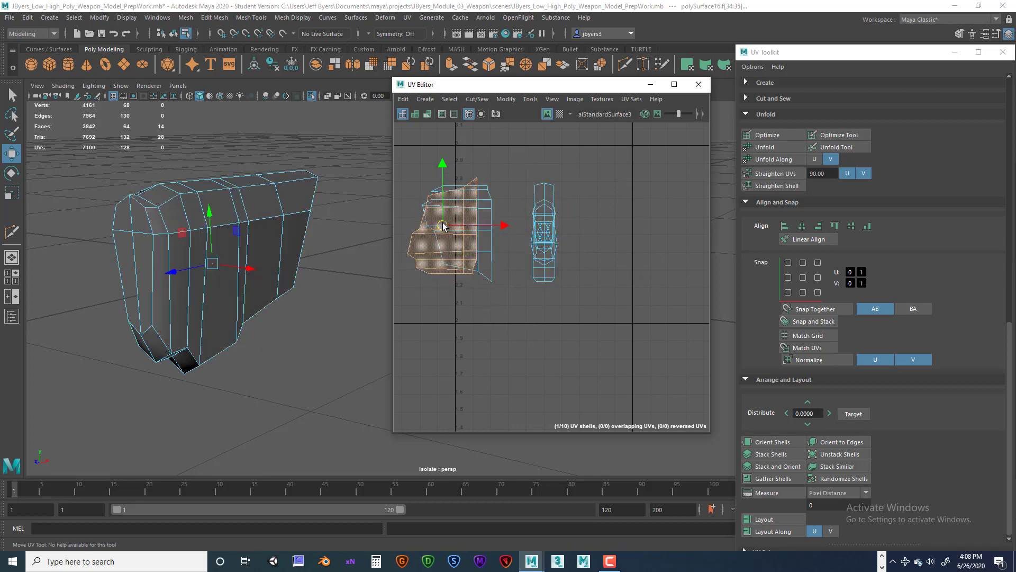
click(537, 192)
drag(544, 230, 584, 238)
Step: Separate the near side's shell from the other side shell and place it below the remaining shells
click(464, 252)
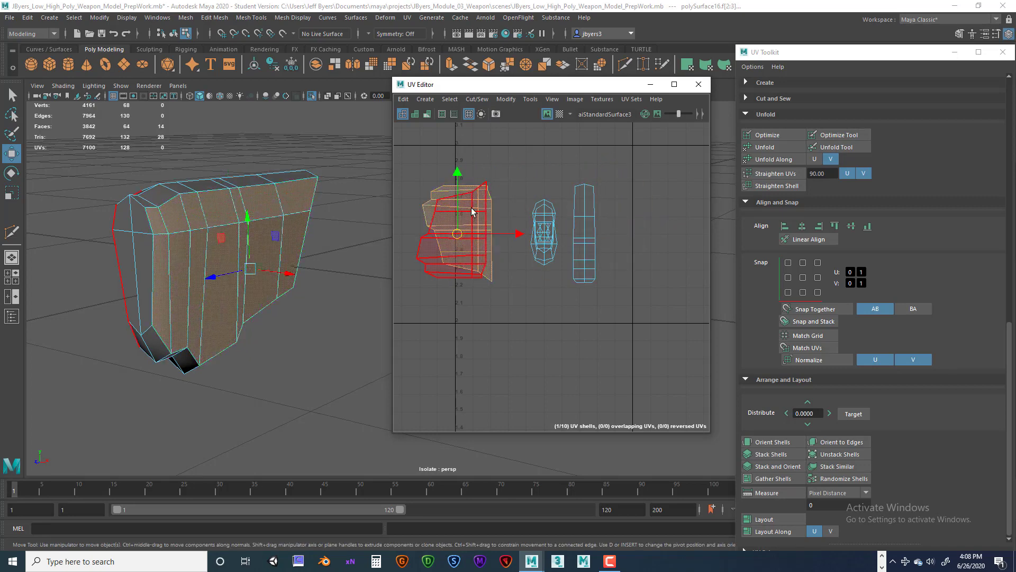
click(492, 271)
drag(458, 241, 513, 342)
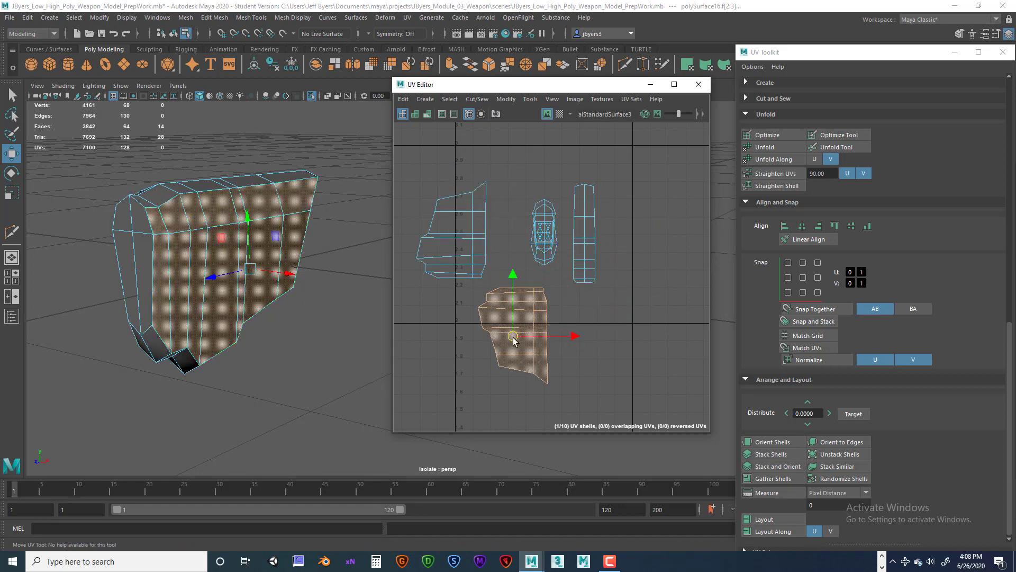
Step: Reduce the near-side shell's border edge selection to its straight edge to identify the matching border on the long strip
scroll(581, 325, up, 2)
scroll(581, 307, up, 2)
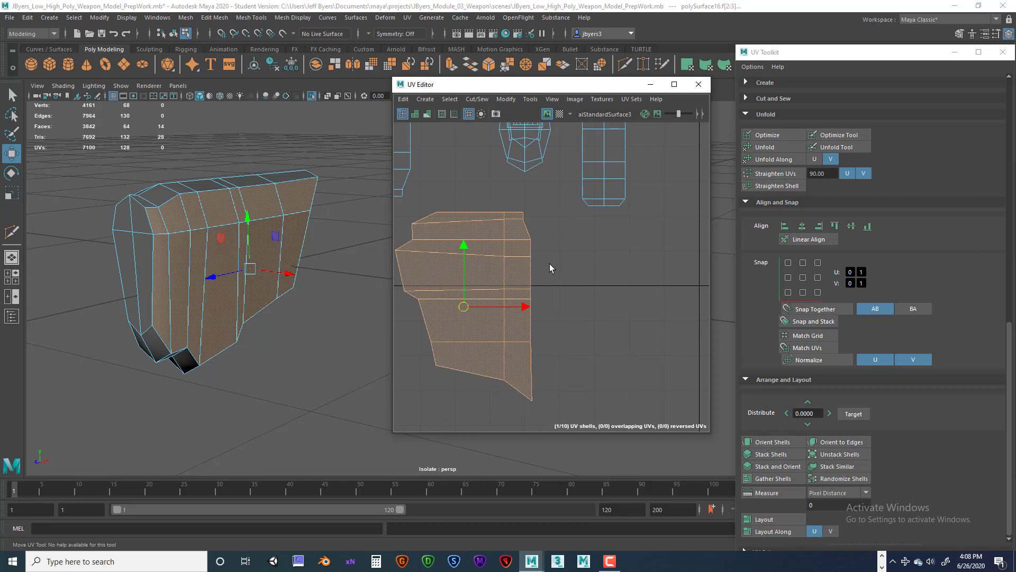
right_click(529, 233)
right_drag(529, 233, 524, 222)
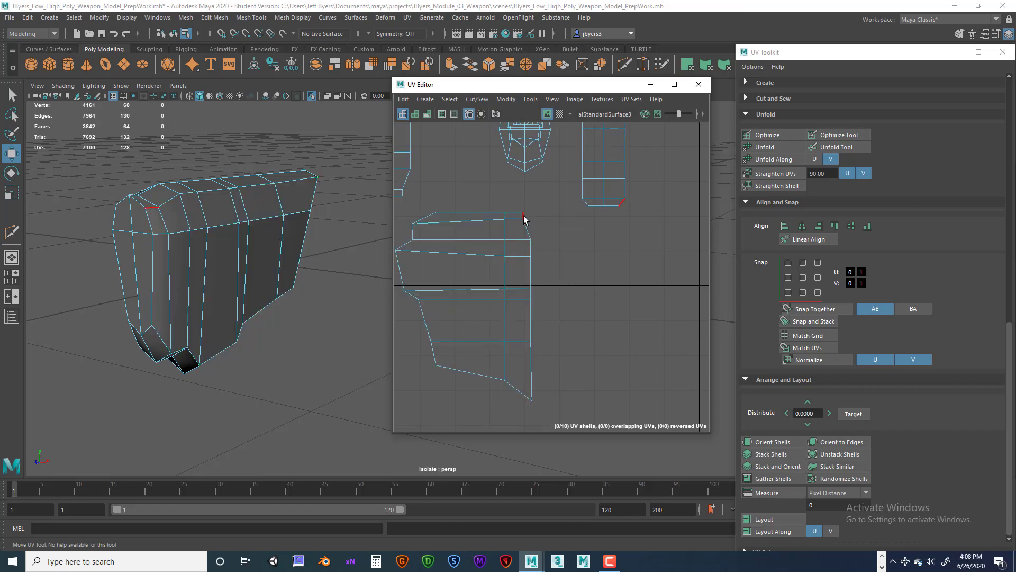
click(523, 216)
alt+middle_drag(556, 269, 599, 275)
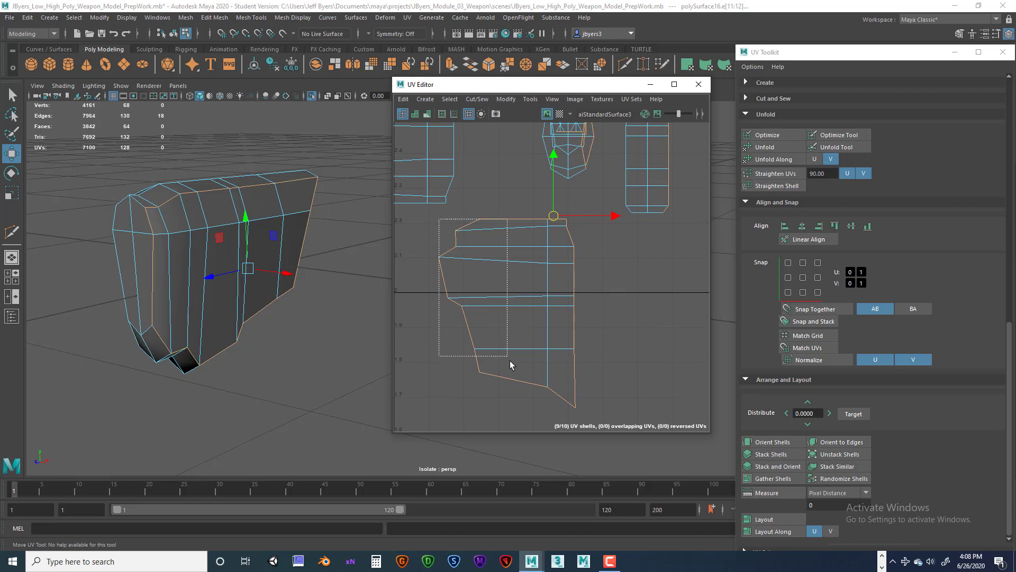
drag(510, 361, 538, 348)
ctrl+drag(503, 201, 556, 251)
scroll(649, 311, down, 3)
alt+middle_drag(635, 288, 598, 312)
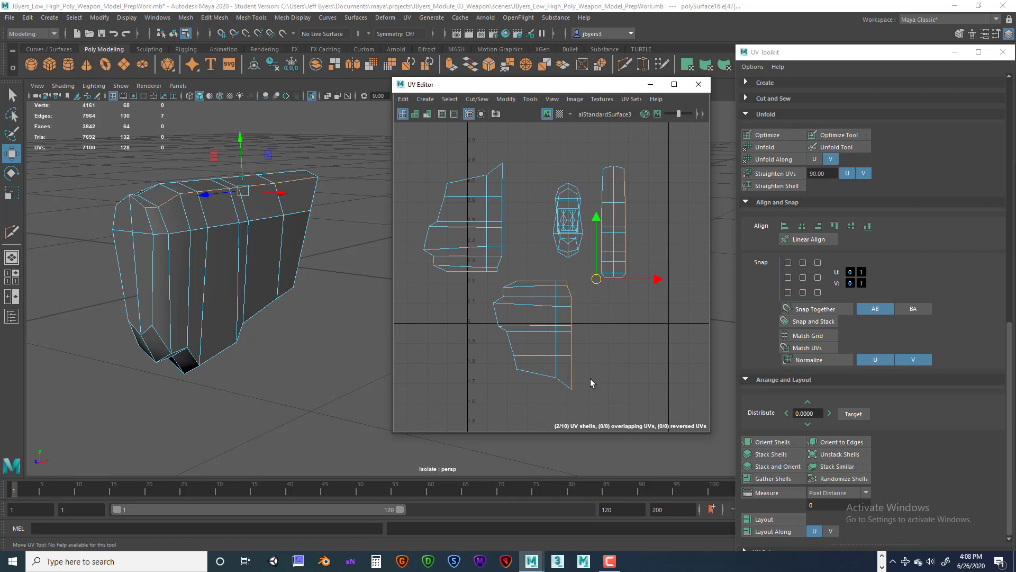
Step: Rotate the near-side shell 180 degrees in 90-degree increments so its straight edge faces the opposite way
right_drag(556, 311, 509, 293)
click(539, 331)
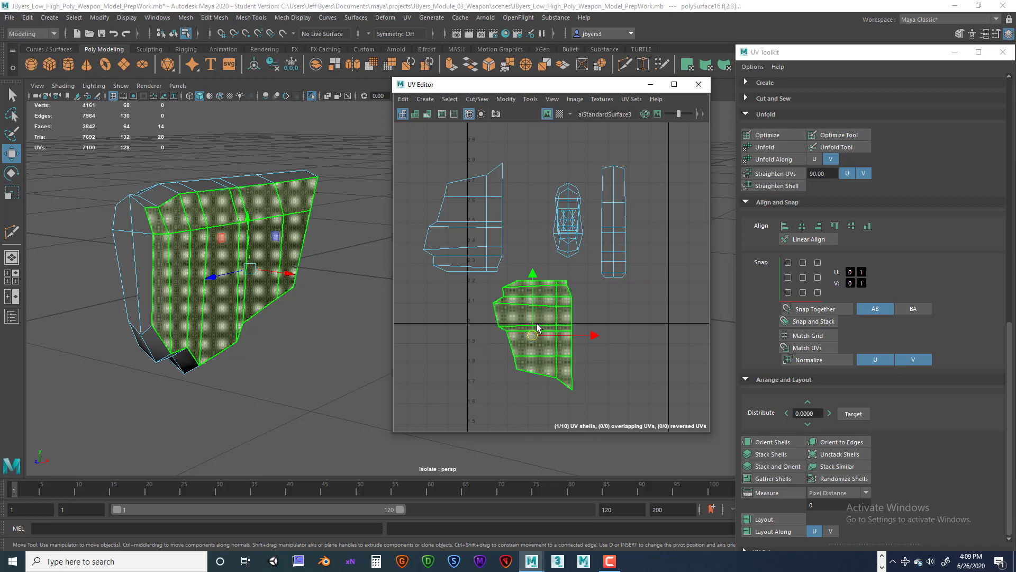
scroll(926, 259, up, 15)
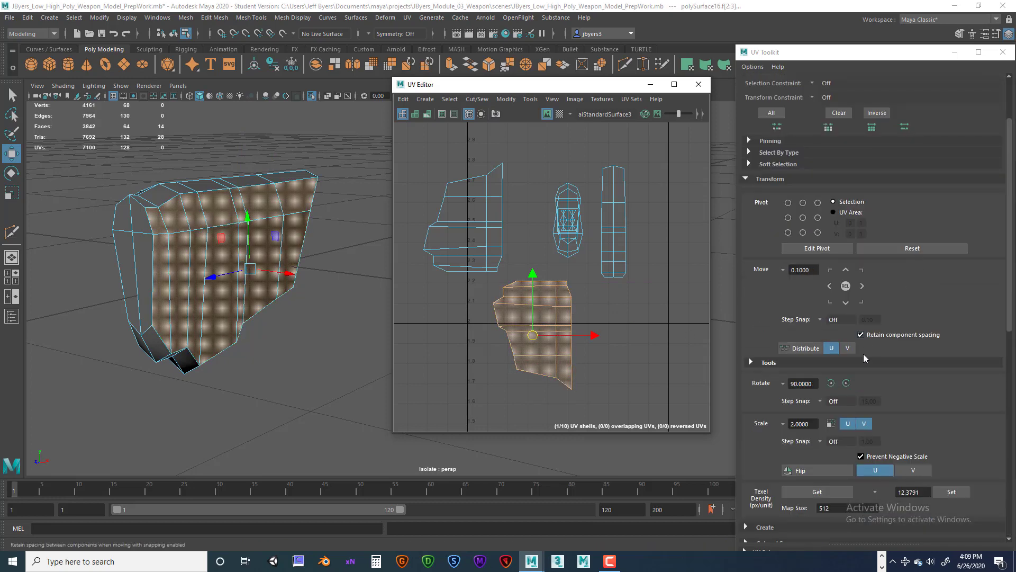
click(846, 383)
click(831, 383)
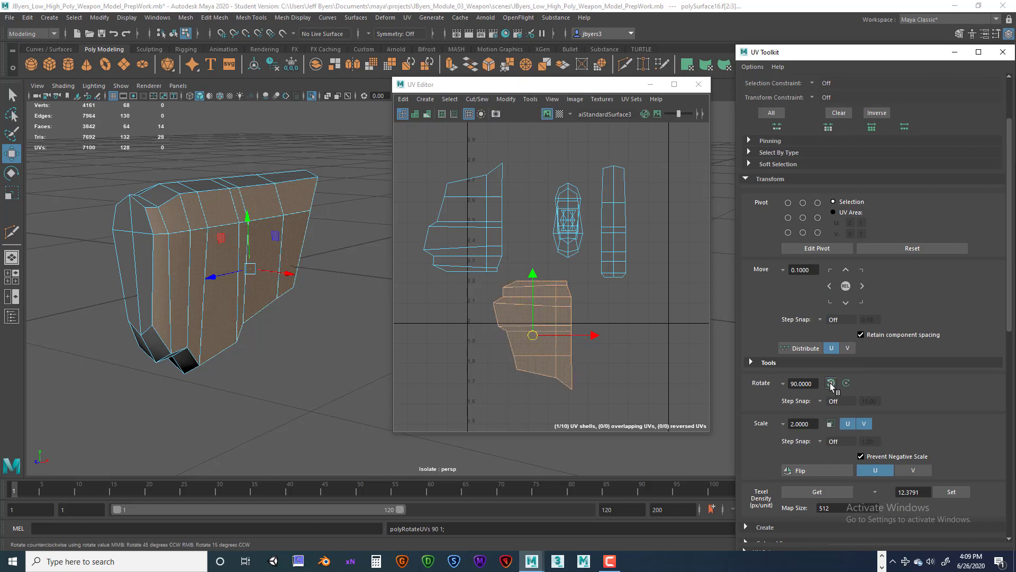
click(831, 383)
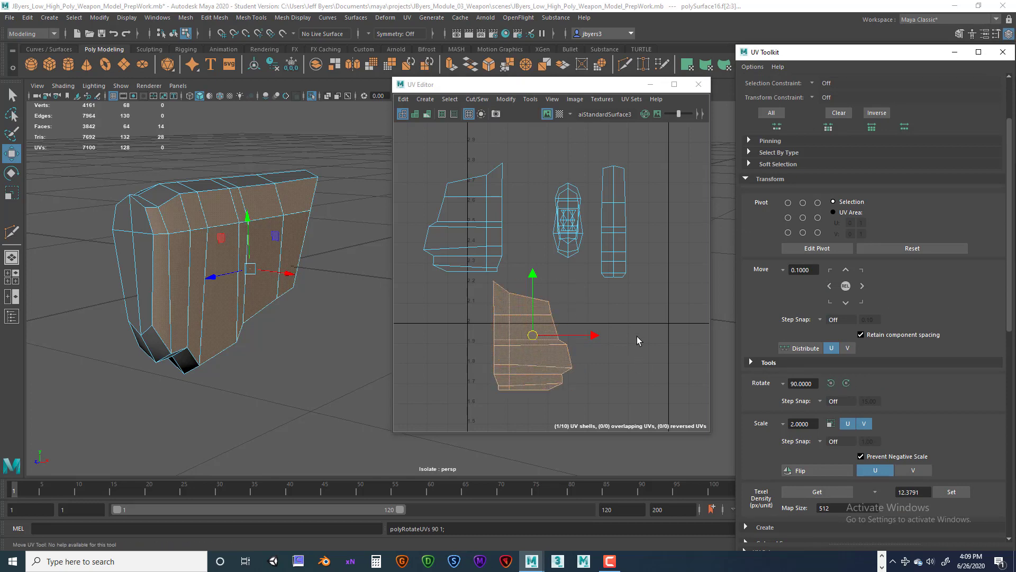
Step: Select the near-side shell's straight border edges shared with the long strip and join the two shells with Move and Sew
right_drag(497, 299, 496, 267)
double_click(493, 297)
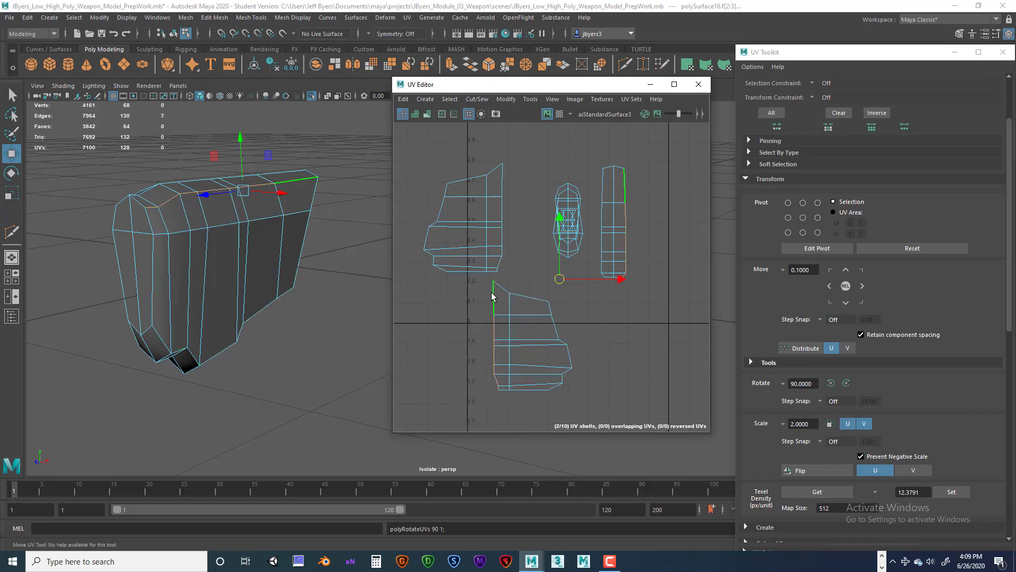
click(494, 299)
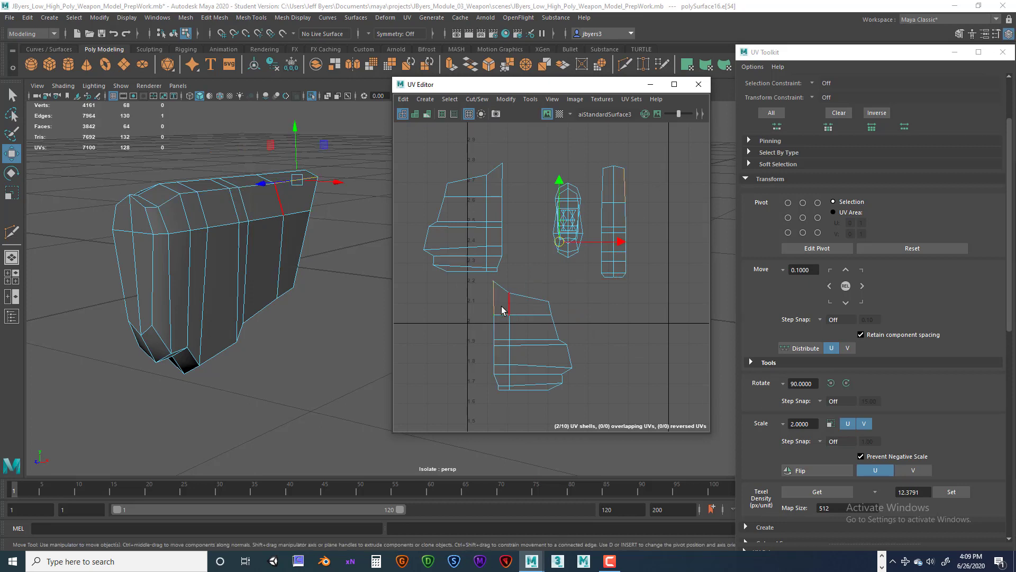
alt+middle_drag(536, 310, 594, 287)
alt+right_drag(593, 286, 651, 297)
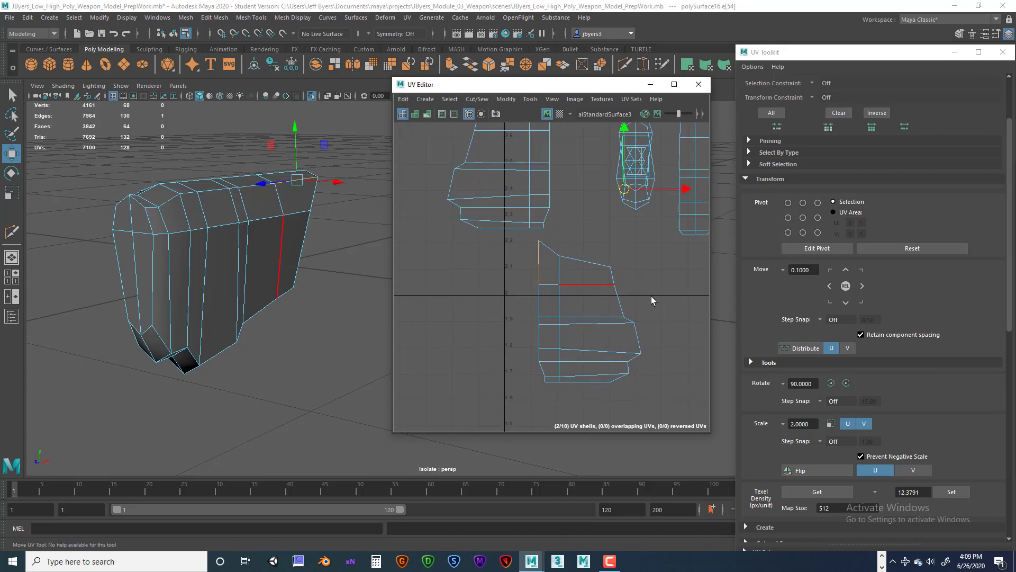
alt+middle_drag(608, 303, 489, 395)
click(589, 238)
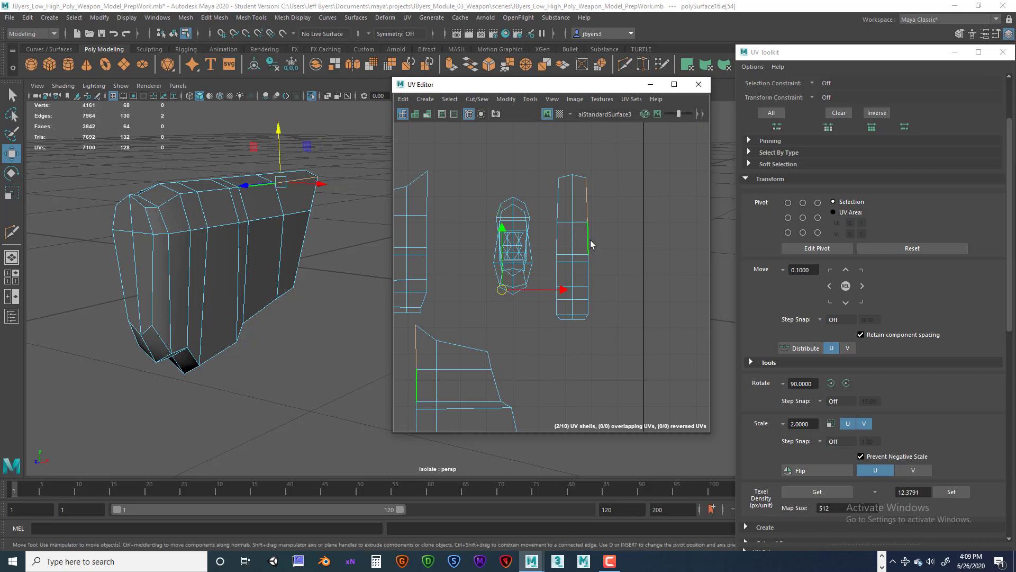
shift+click(591, 273)
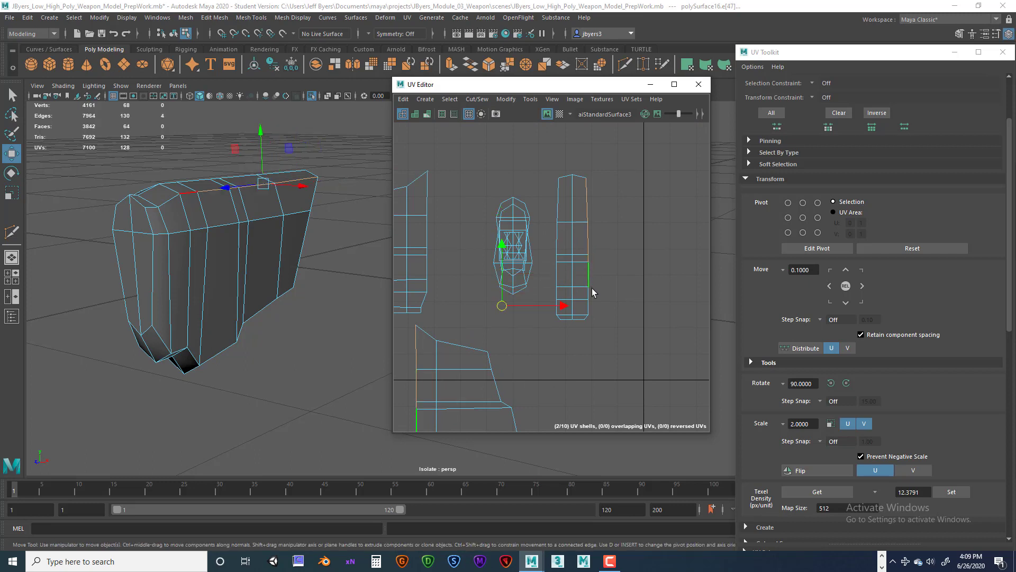
shift+click(595, 315)
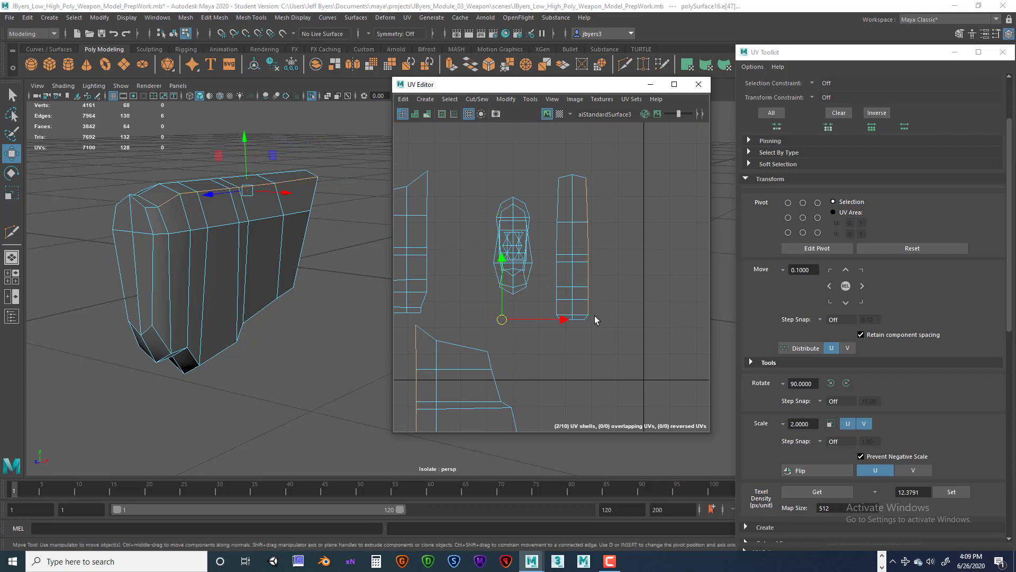
shift+click(586, 317)
click(477, 99)
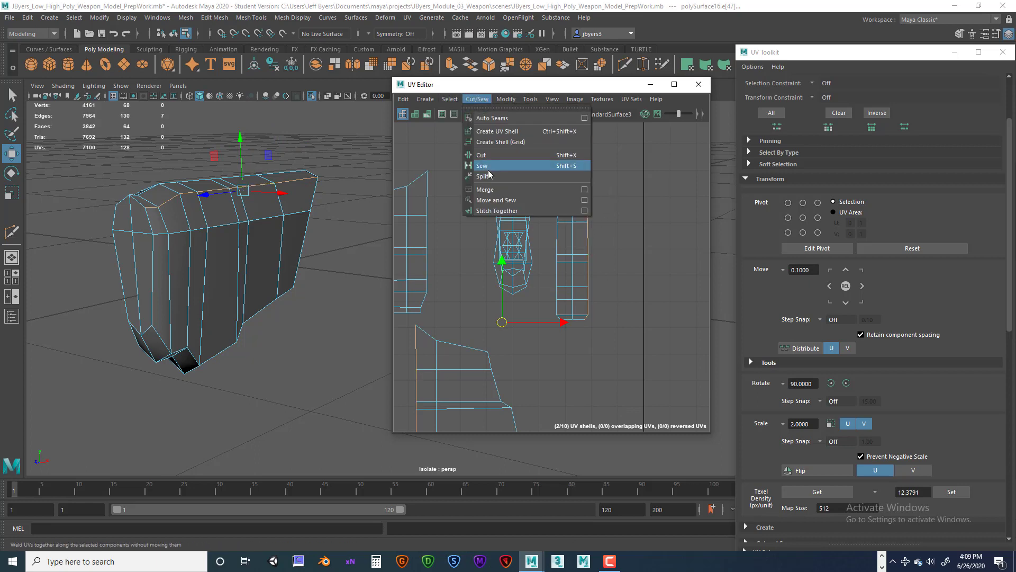
click(483, 200)
Step: Select the other side shell's straight border edges and sew it onto the free side of the long strip
scroll(549, 279, up, 2)
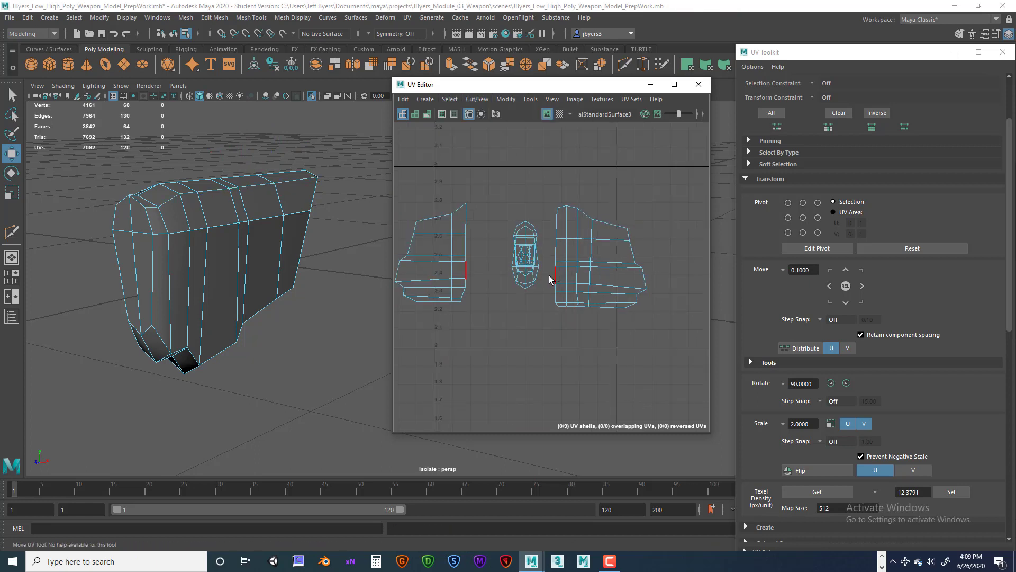
click(466, 242)
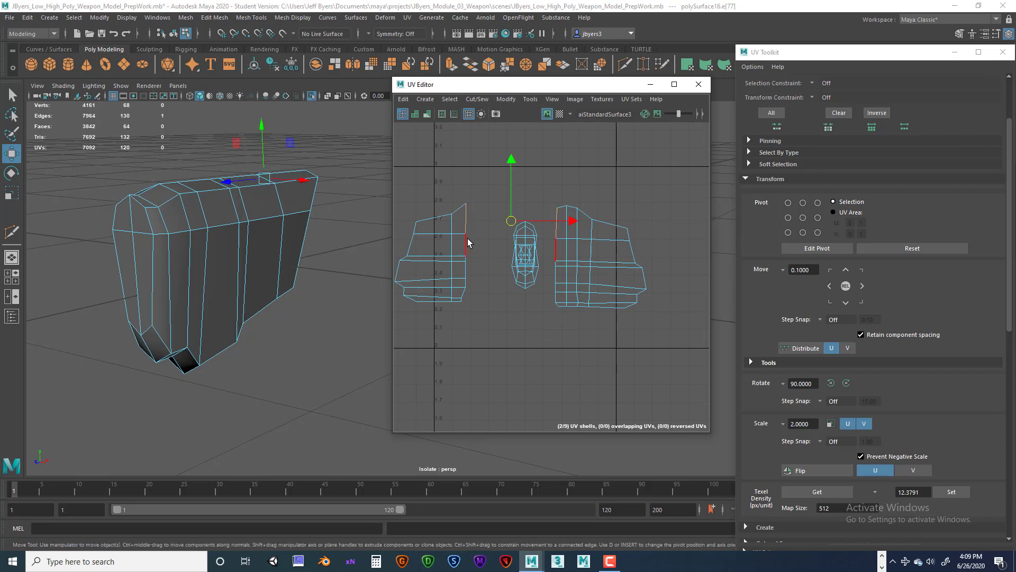
shift+click(468, 268)
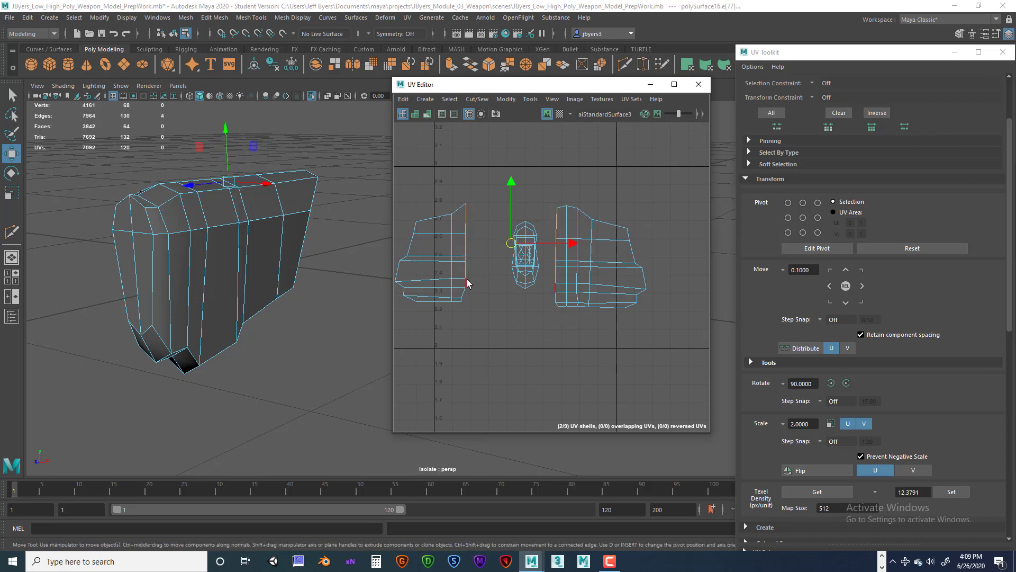
shift+click(465, 297)
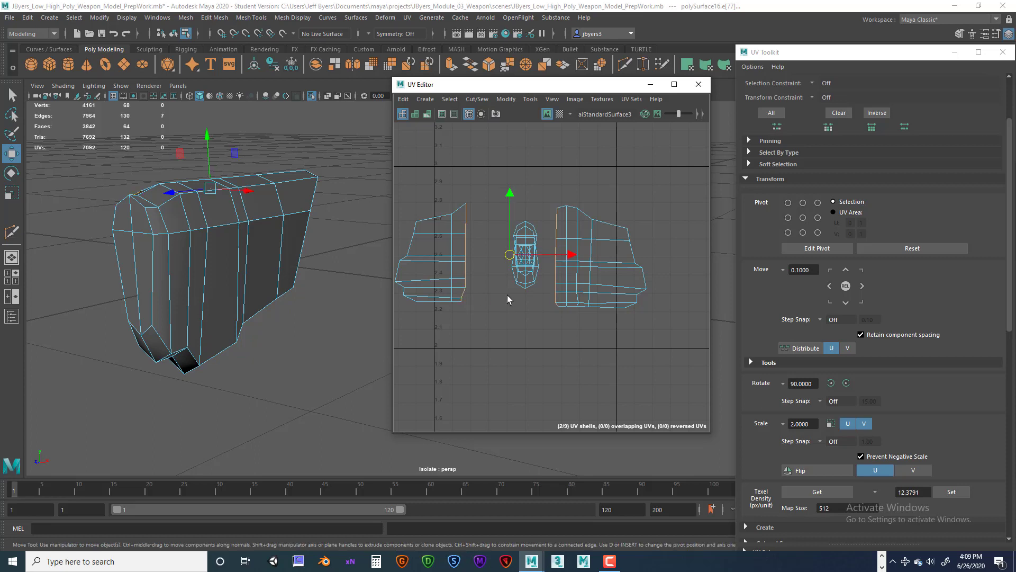
shift+right_drag(528, 315, 518, 304)
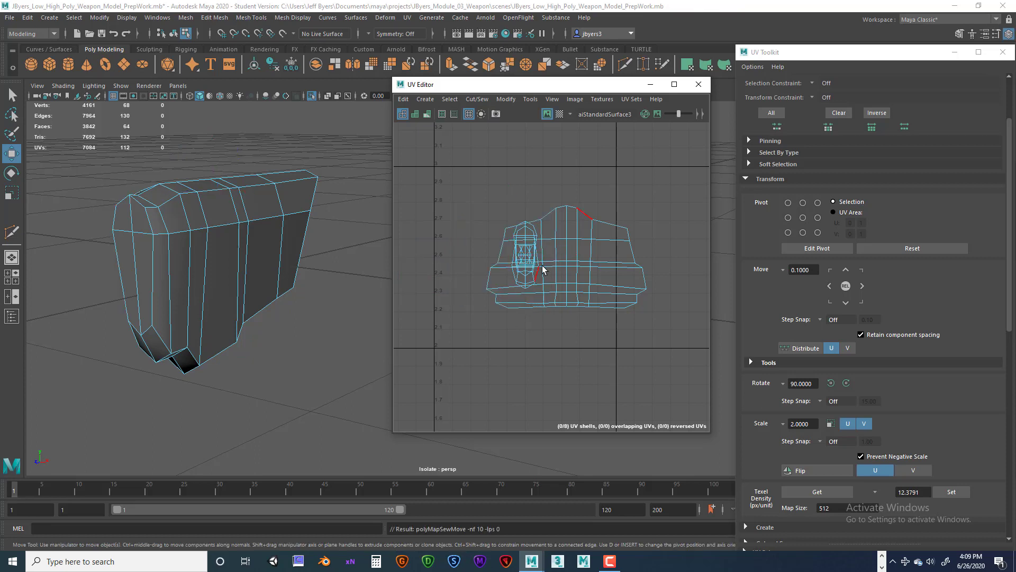
Step: Move the combined side-and-strip shell down so it is centered on the small narrow shells, and deselect it
right_click(558, 228)
click(513, 212)
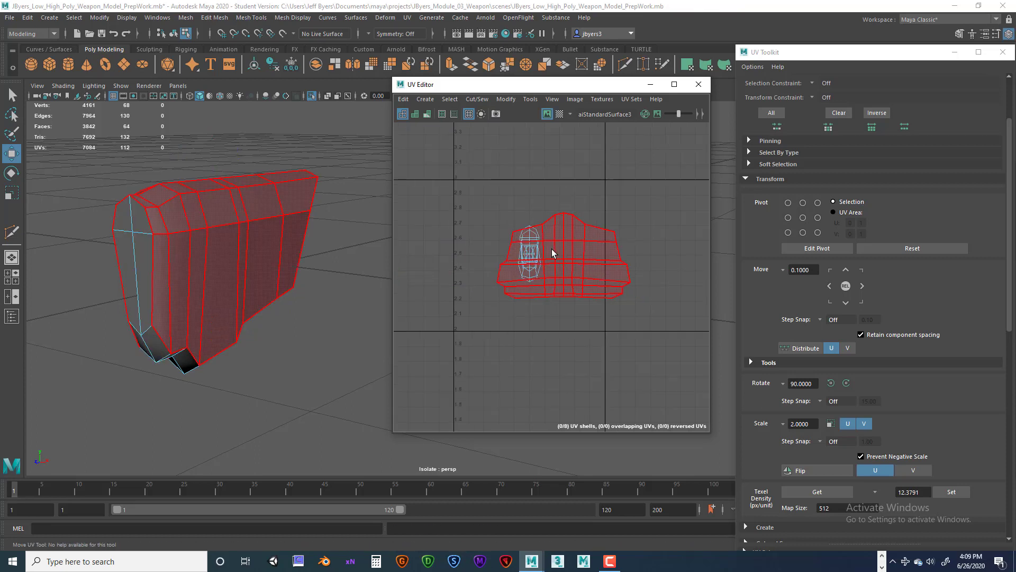
scroll(566, 262, down, 2)
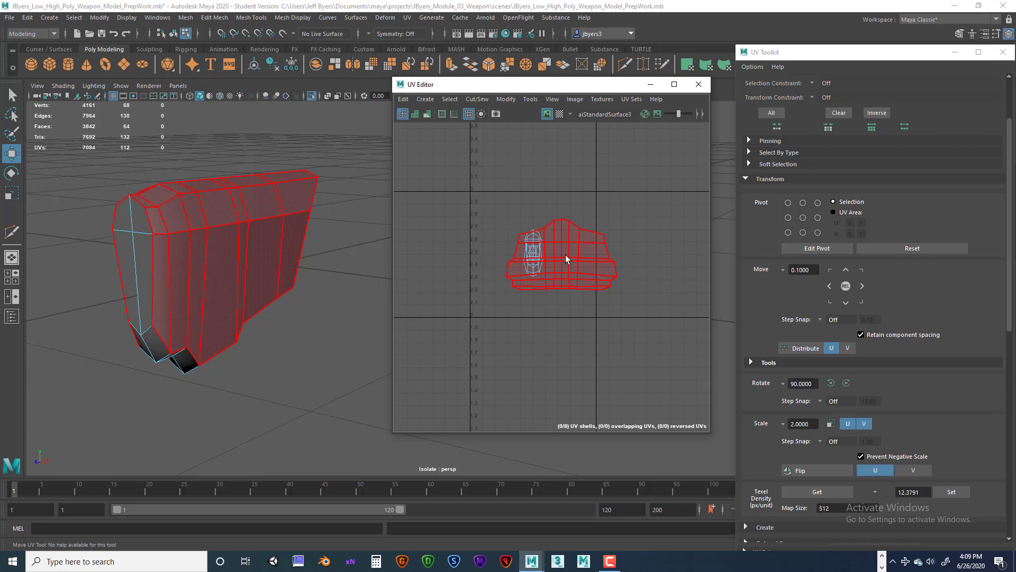
click(575, 251)
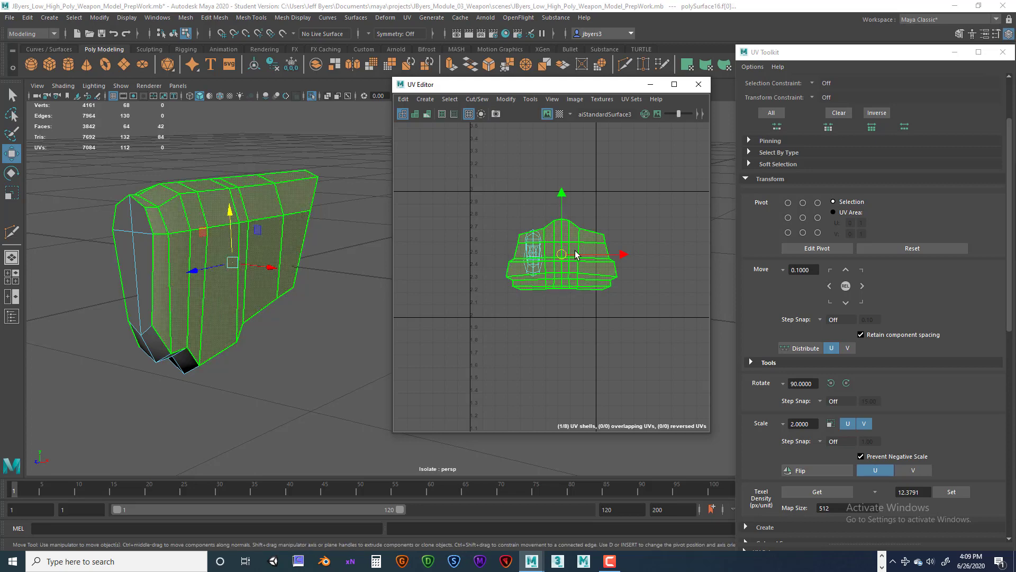
drag(562, 254, 537, 276)
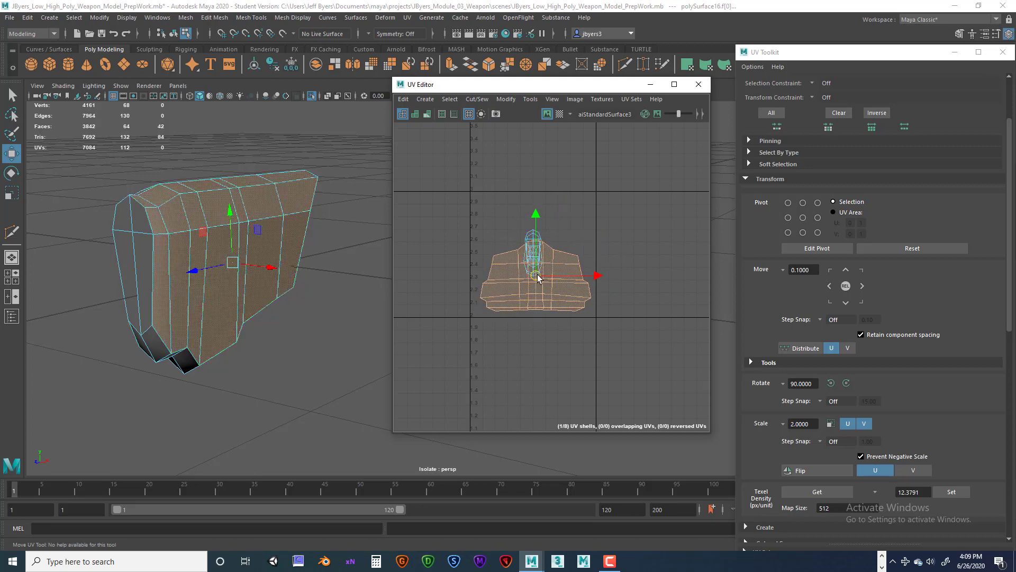
click(590, 276)
Step: Return to object selection, turn off isolation, and examine how the body piece sits within the whole weapon
scroll(551, 276, up, 5)
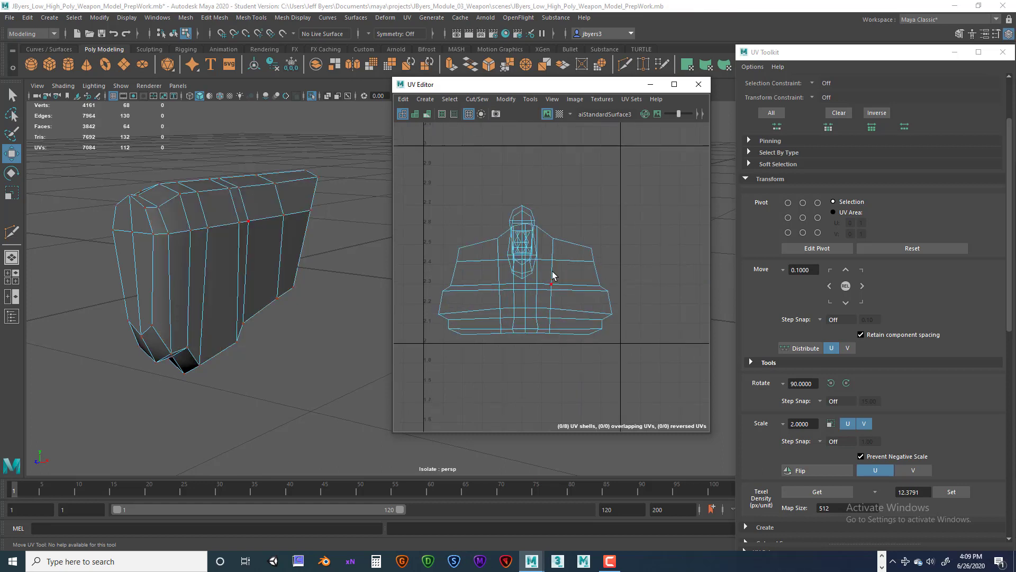
right_click(549, 241)
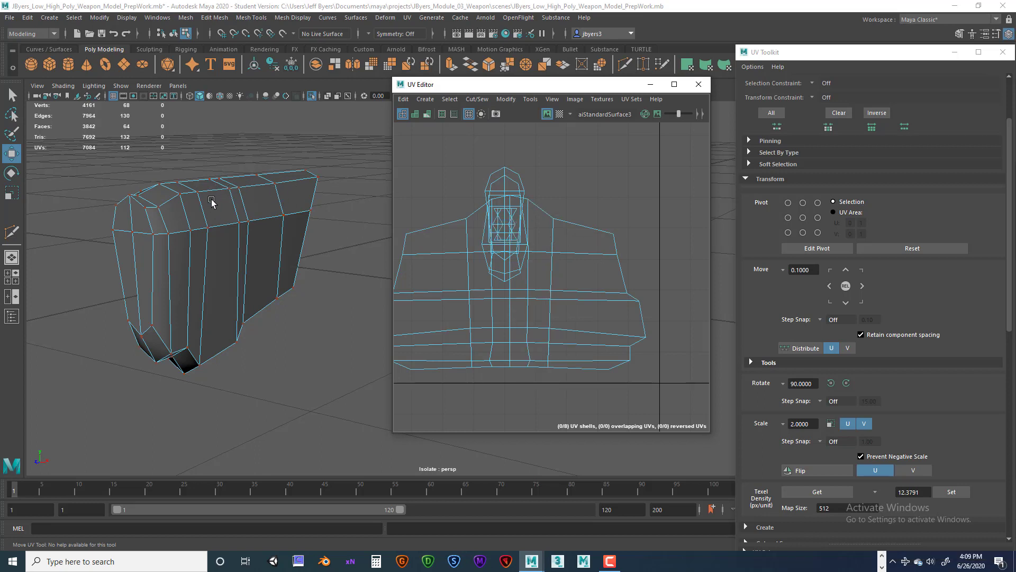
right_click(529, 217)
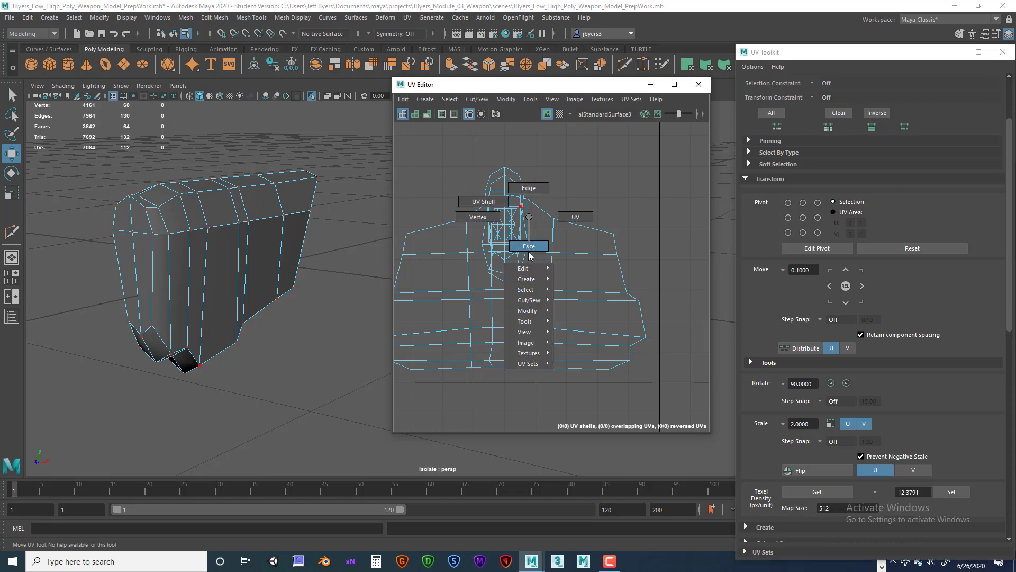
right_drag(530, 262, 490, 200)
scroll(542, 243, down, 3)
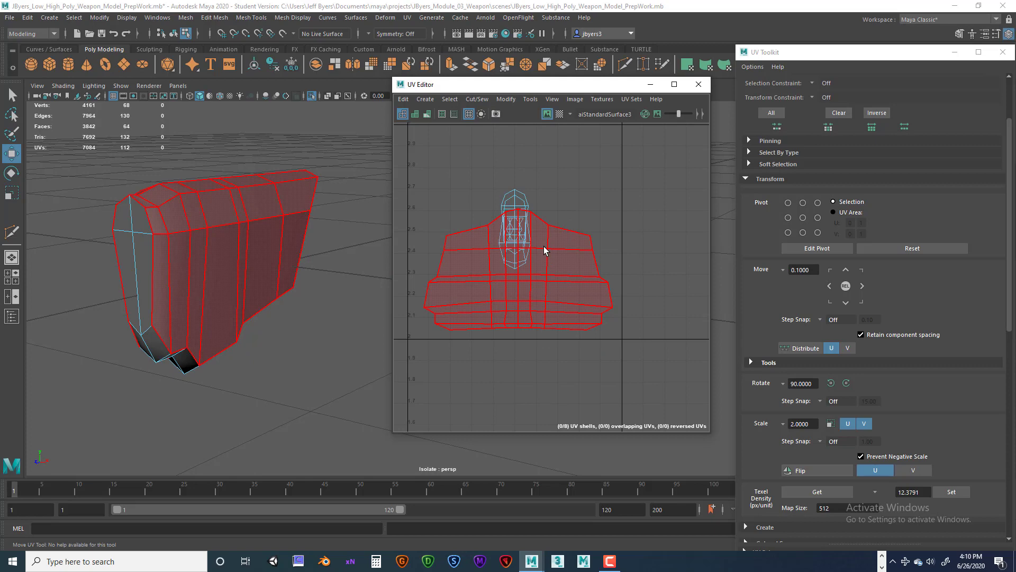
click(311, 217)
right_drag(220, 210, 261, 217)
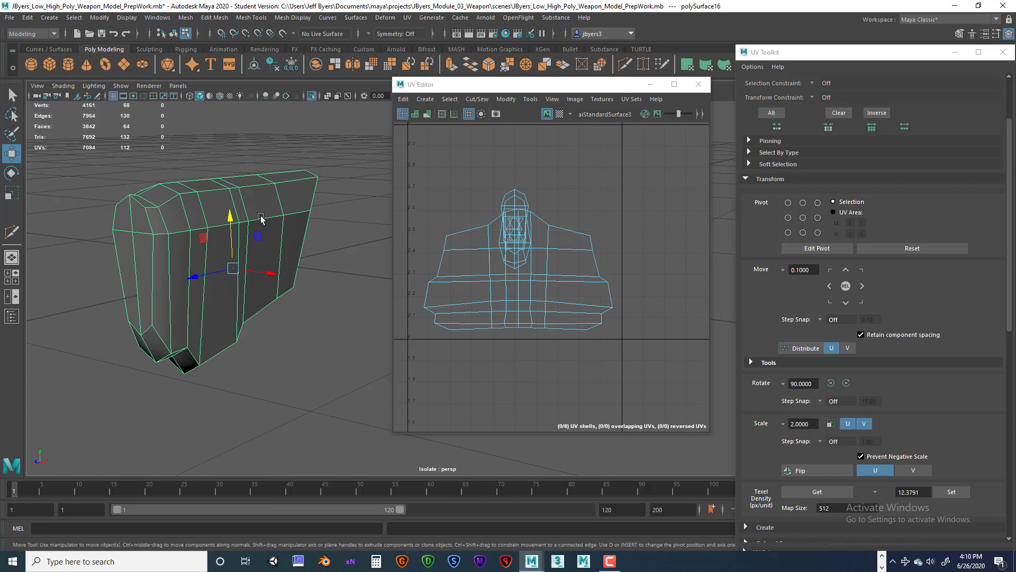
key(ctrl+1)
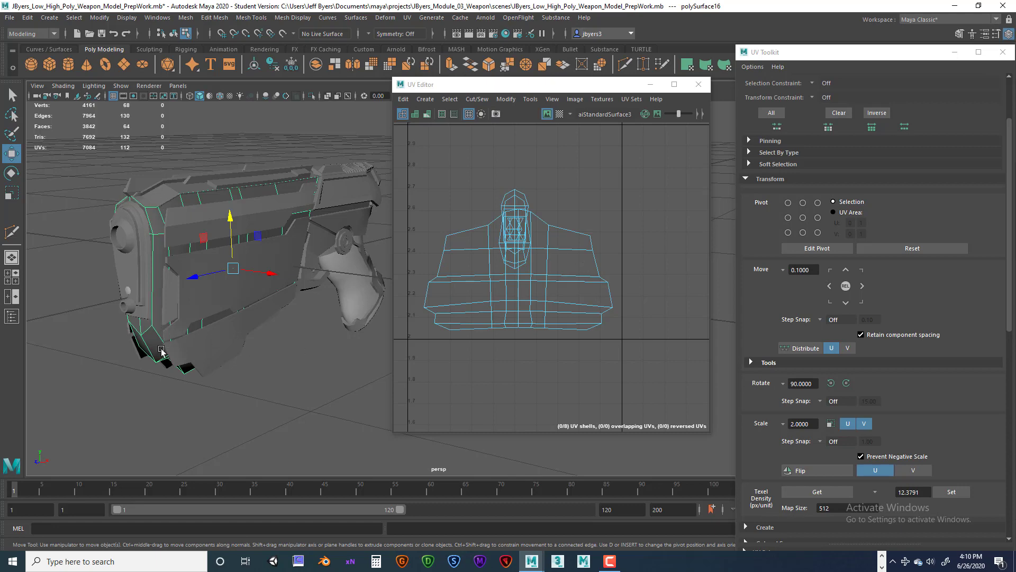
alt+drag(185, 337, 163, 329)
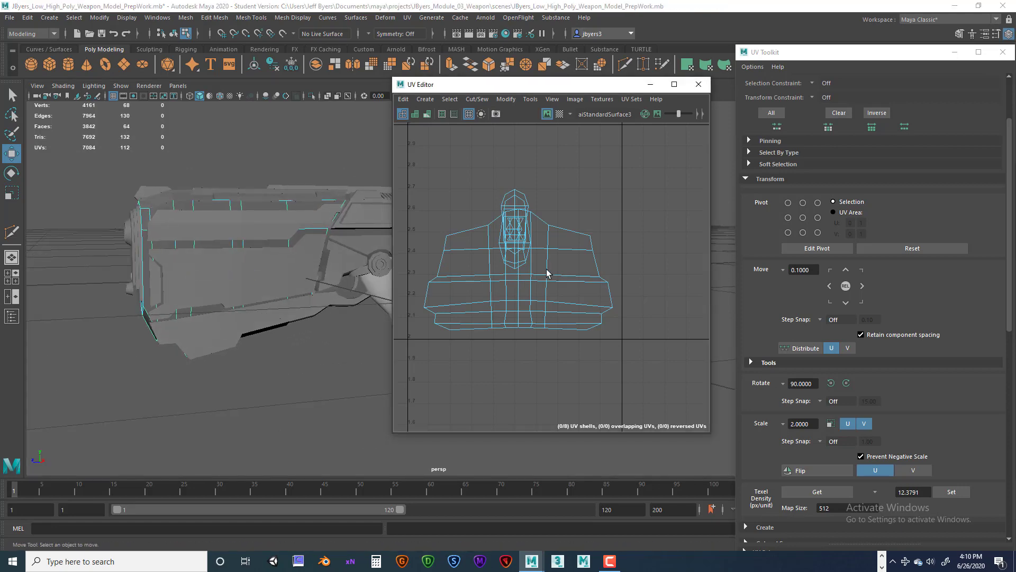
Step: Select the combined shell in the UV layout and scale it up slightly and uniformly
right_drag(547, 270, 502, 254)
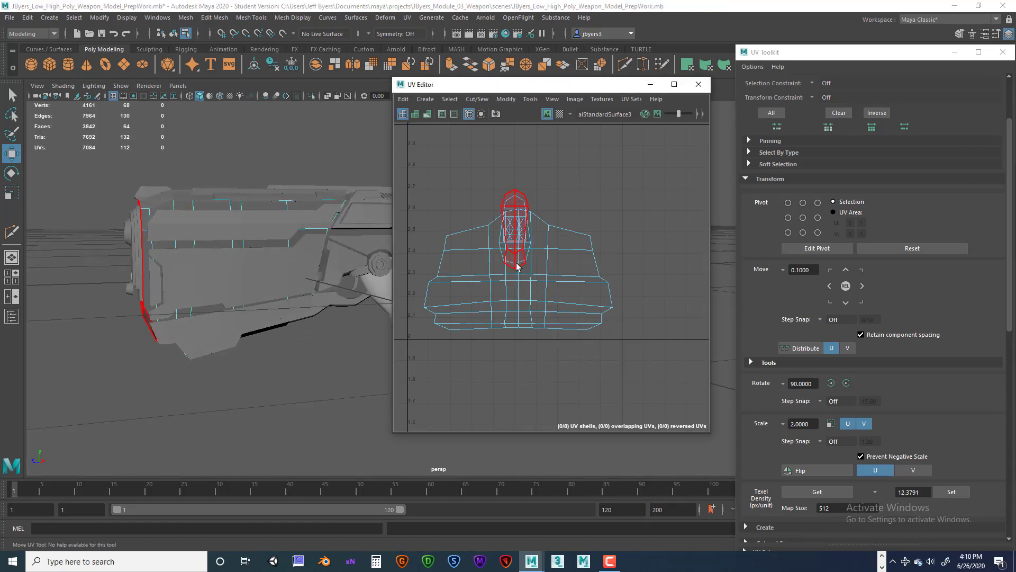
click(554, 283)
scroll(554, 284, down, 2)
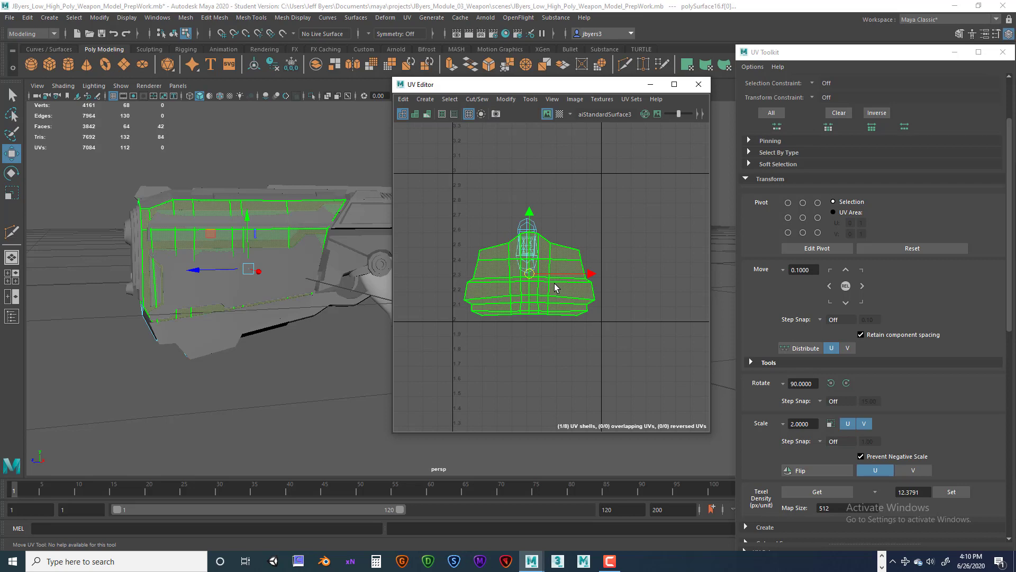
key(r)
drag(529, 273, 525, 274)
key(w)
key(r)
Step: Get the texel density of the enlarged combined shell
scroll(860, 274, down, 4)
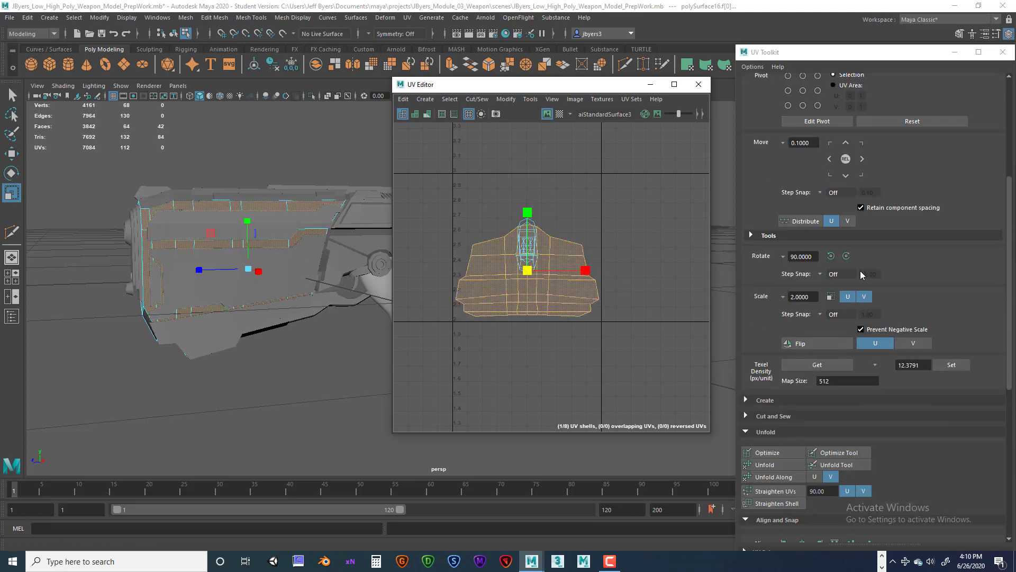
scroll(861, 275, down, 2)
click(817, 301)
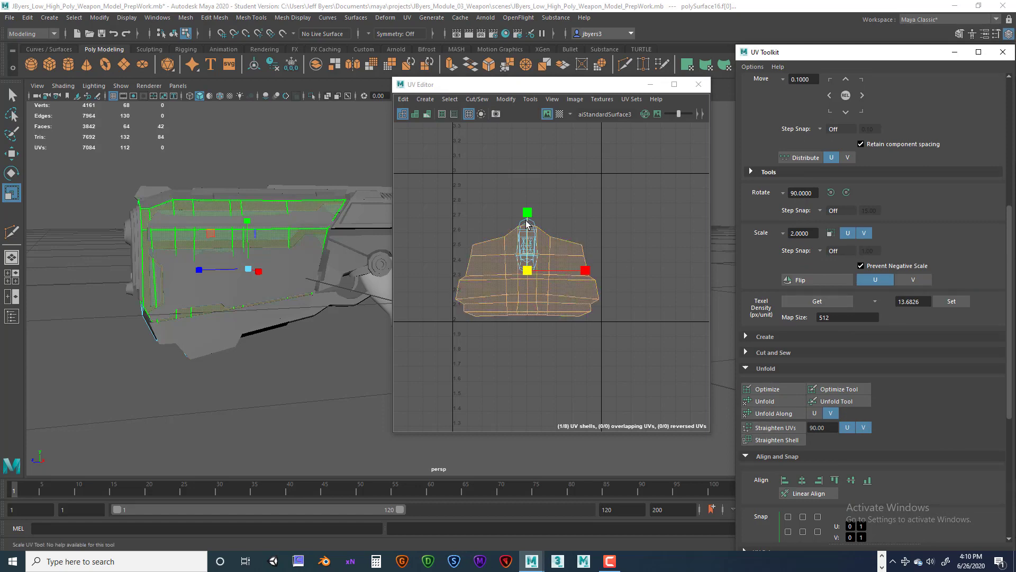
Step: Undo the scaling, the move, the isolation change and both sews, back to the separate side and strip shells
key(ctrl+z)
key(ctrl+z)
key(ctrl+z)
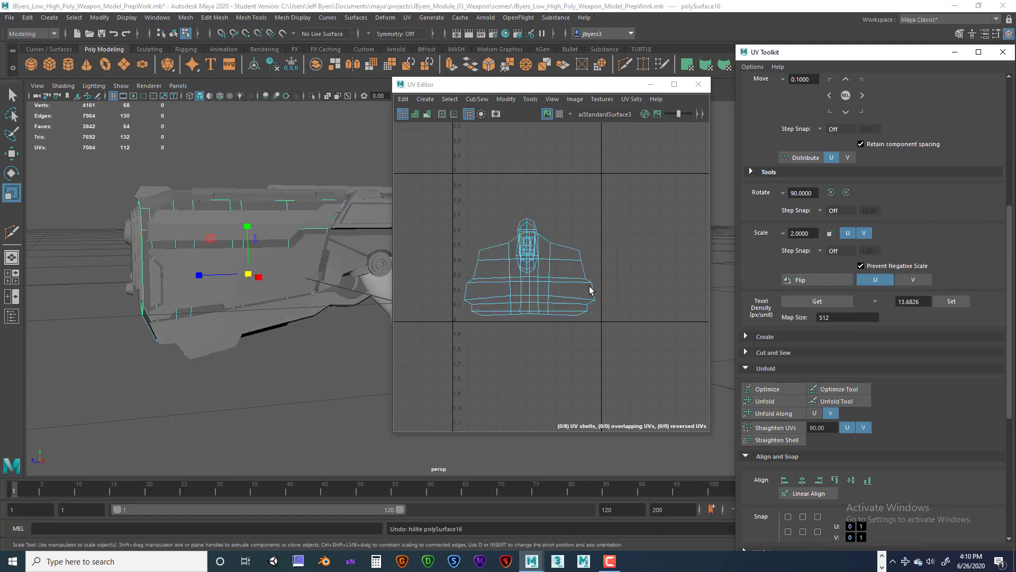
key(ctrl+z)
key(ctrl+z)
key(ctrl+z)
key(ctrl+z)
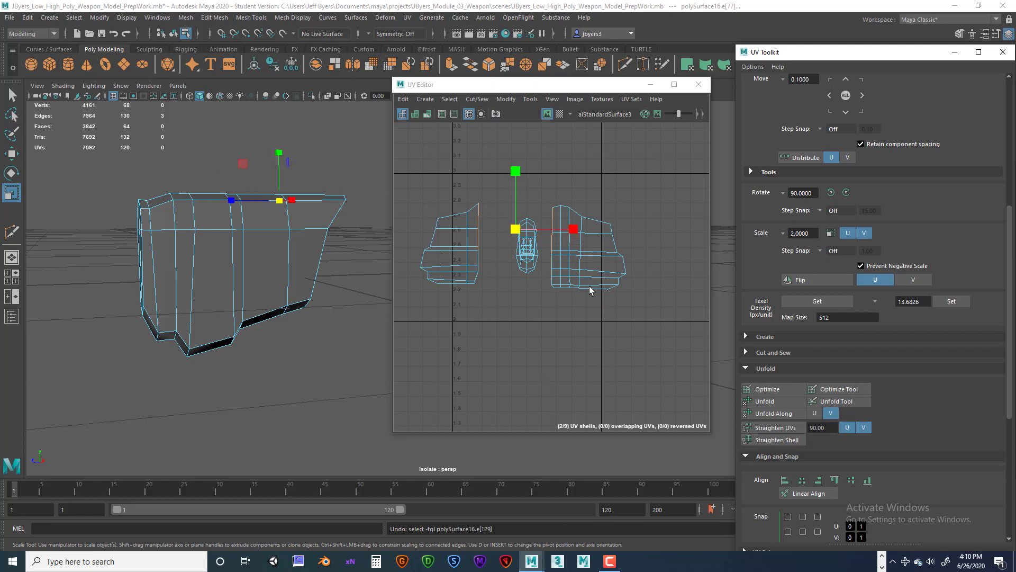
key(ctrl+z)
key(ctrl+z)
key(ctrl+z)
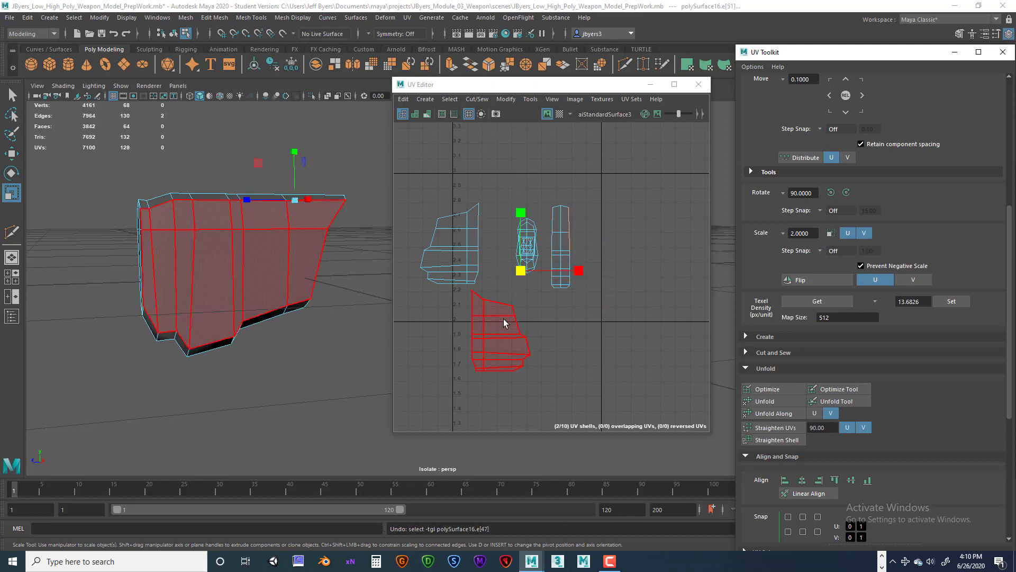
key(ctrl+z)
Step: Pick a straight border edge on each side shell to check which edge of the long strip it matches
right_drag(502, 310, 456, 295)
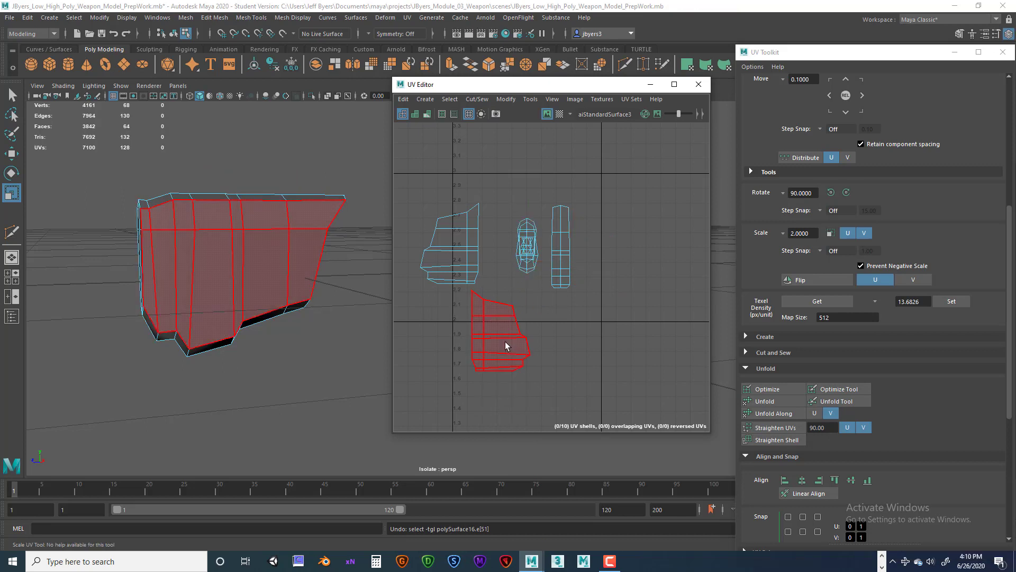
click(480, 222)
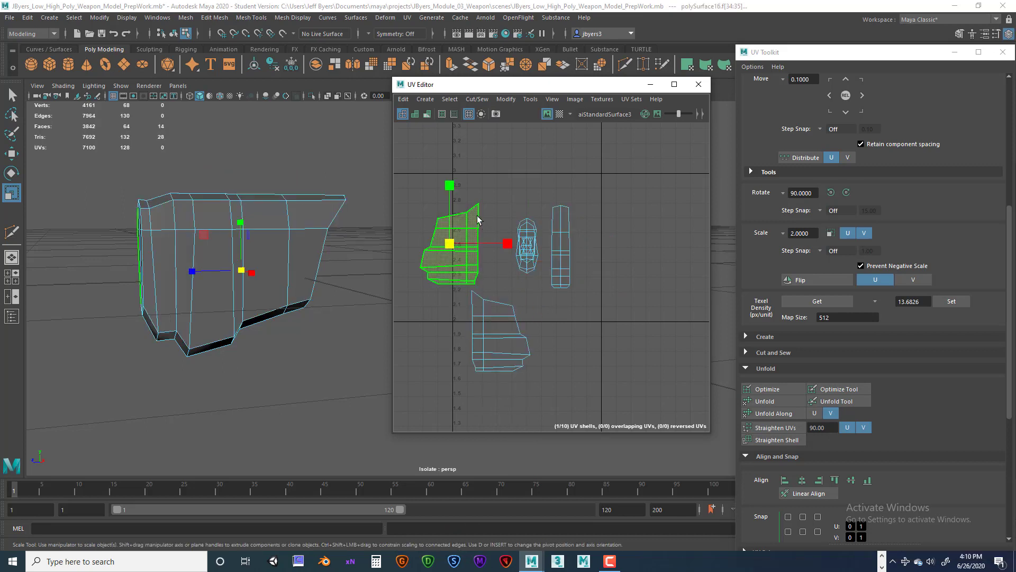
right_drag(480, 222, 479, 204)
click(480, 218)
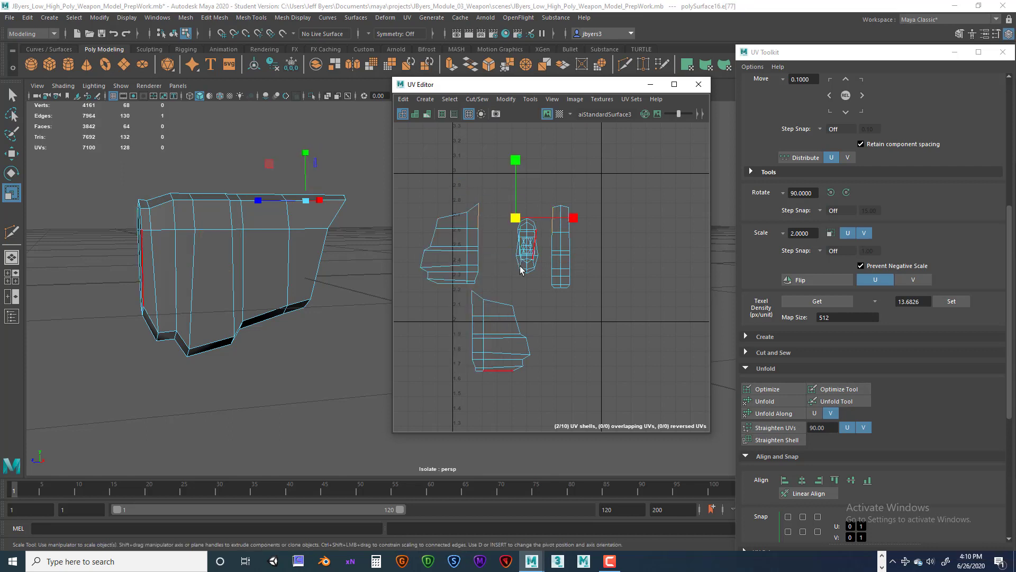
click(472, 301)
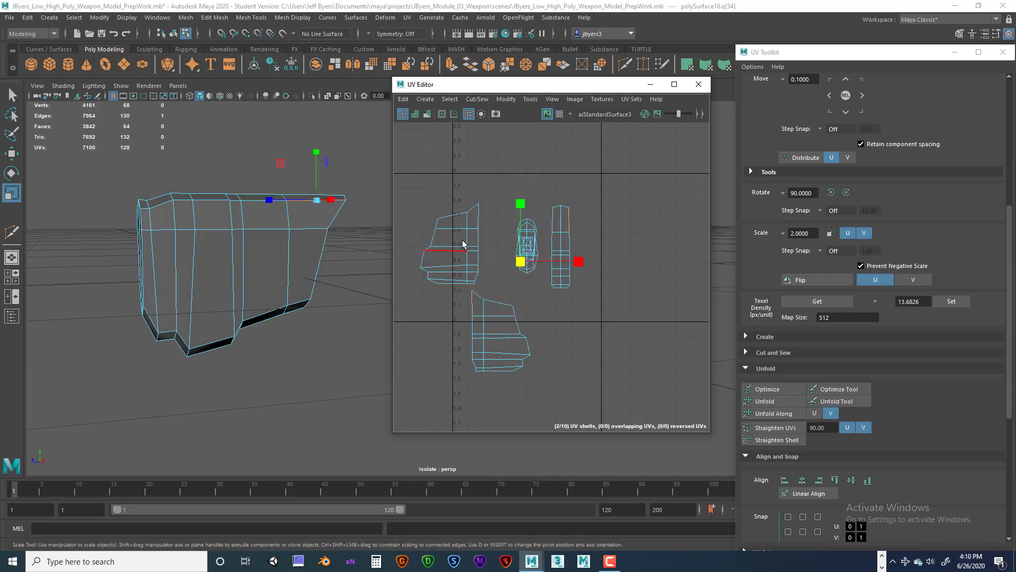
Step: Gather both side shells and the long strip shell into one overlapping group over the small central shells
right_drag(505, 337, 468, 327)
click(496, 333)
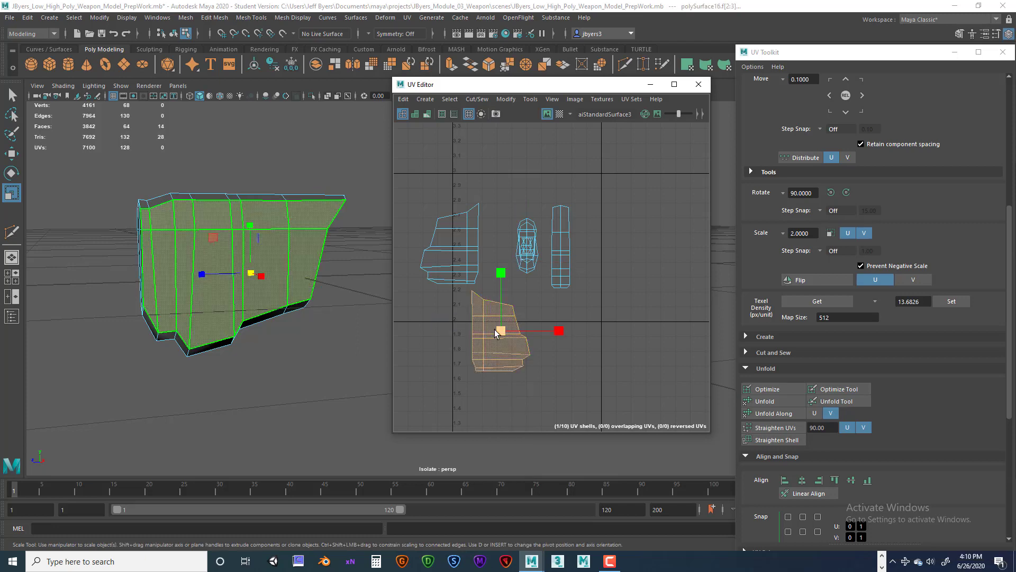
key(w)
drag(501, 331, 596, 245)
click(562, 248)
click(457, 245)
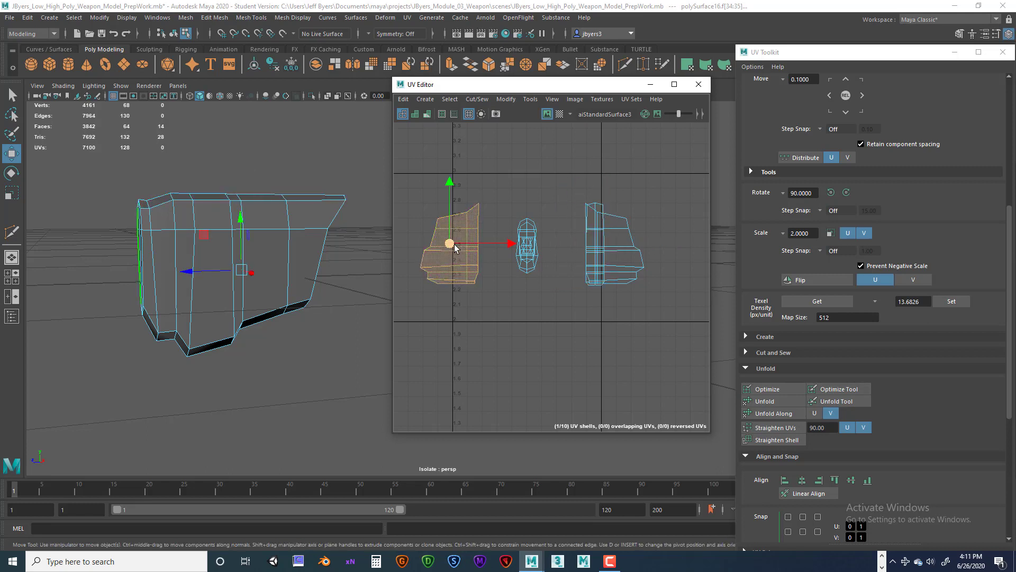
drag(449, 244, 610, 247)
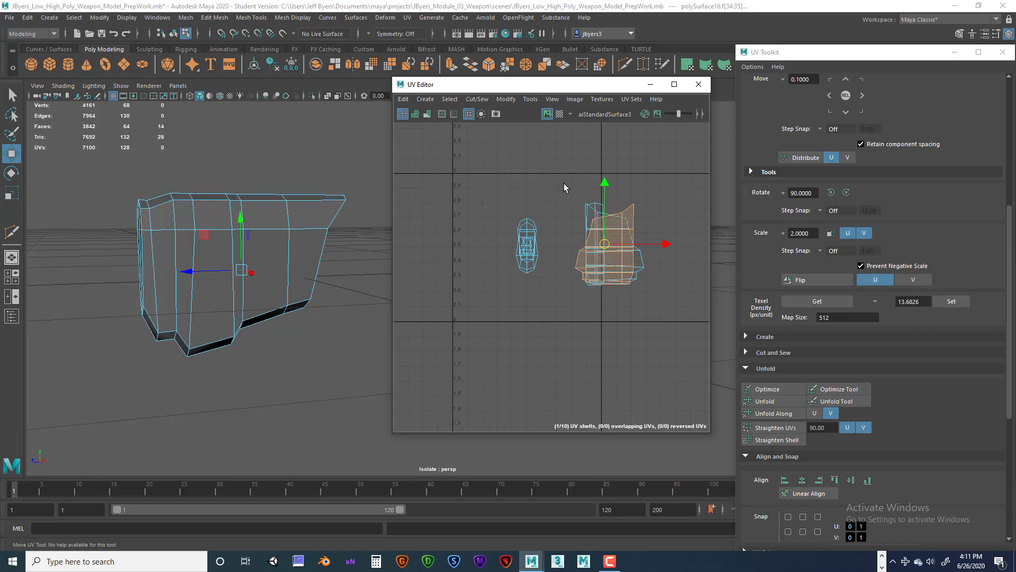
drag(563, 183, 659, 292)
drag(608, 244, 529, 242)
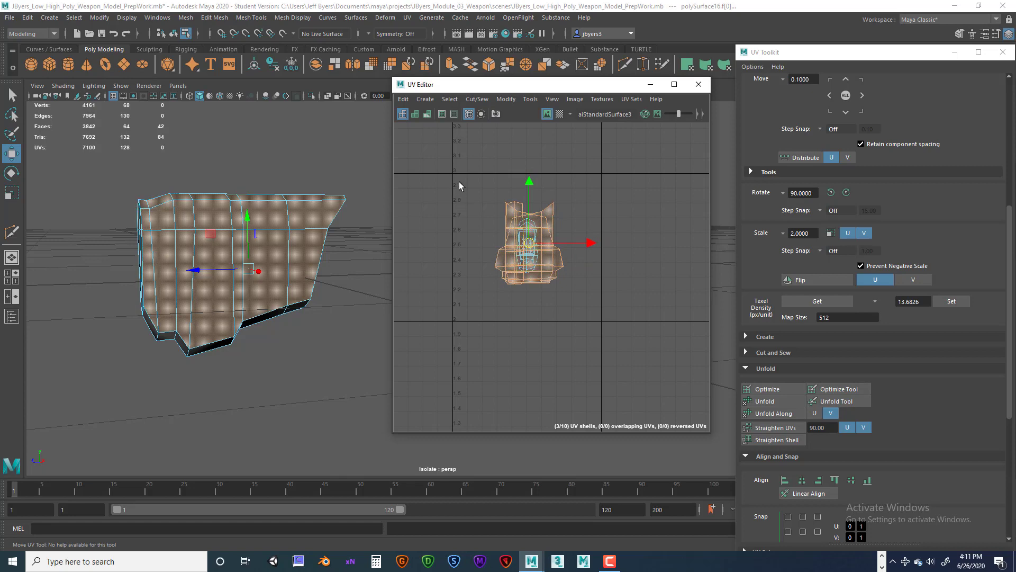
Step: Select all shells of the main body piece and scale them up uniformly to nearly fill the UV tile's height
drag(460, 186, 590, 295)
key(r)
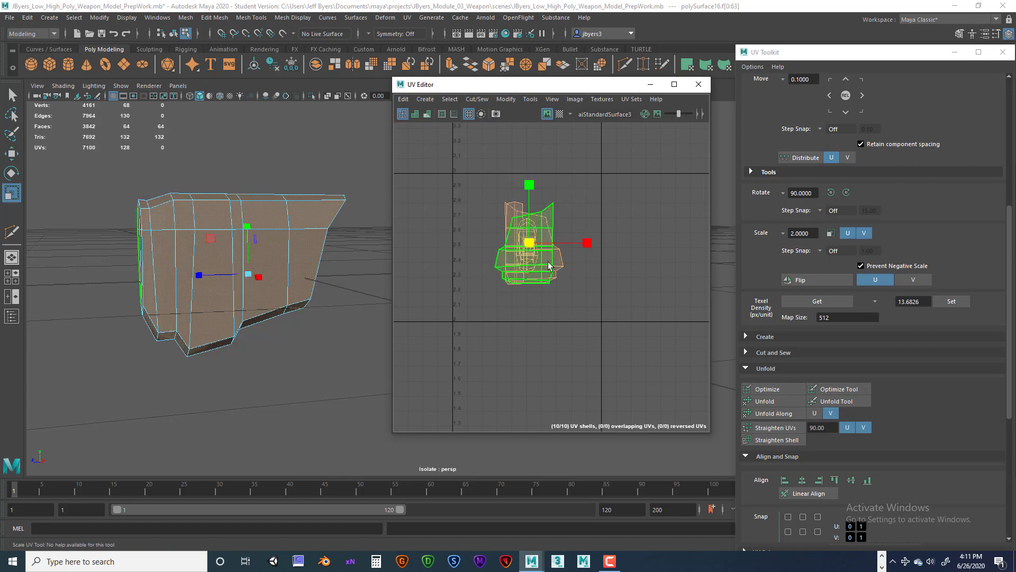
mouse_move(529, 243)
mouse_down()
mouse_move(574, 238)
mouse_move(535, 248)
mouse_up()
key(w)
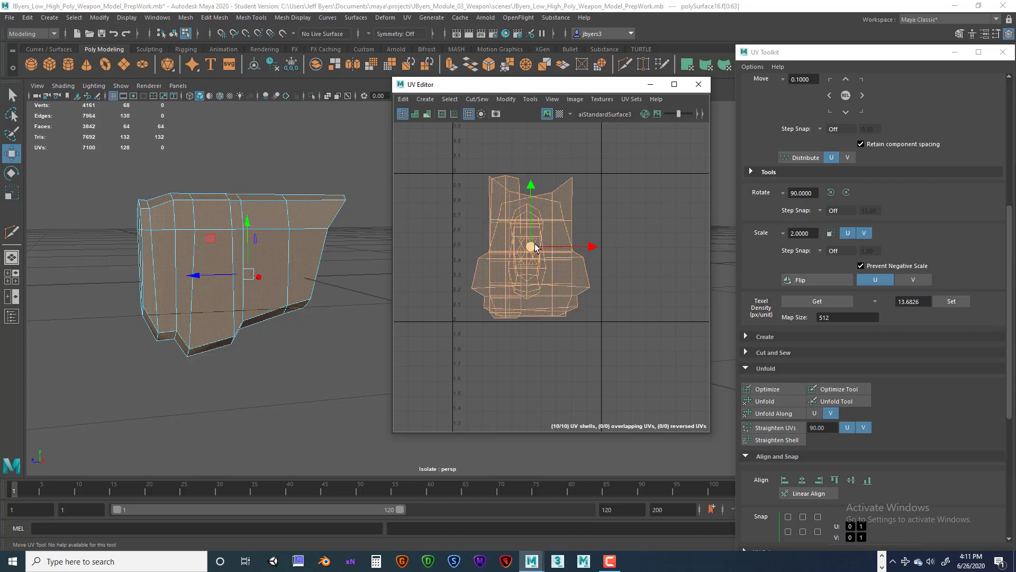
key(r)
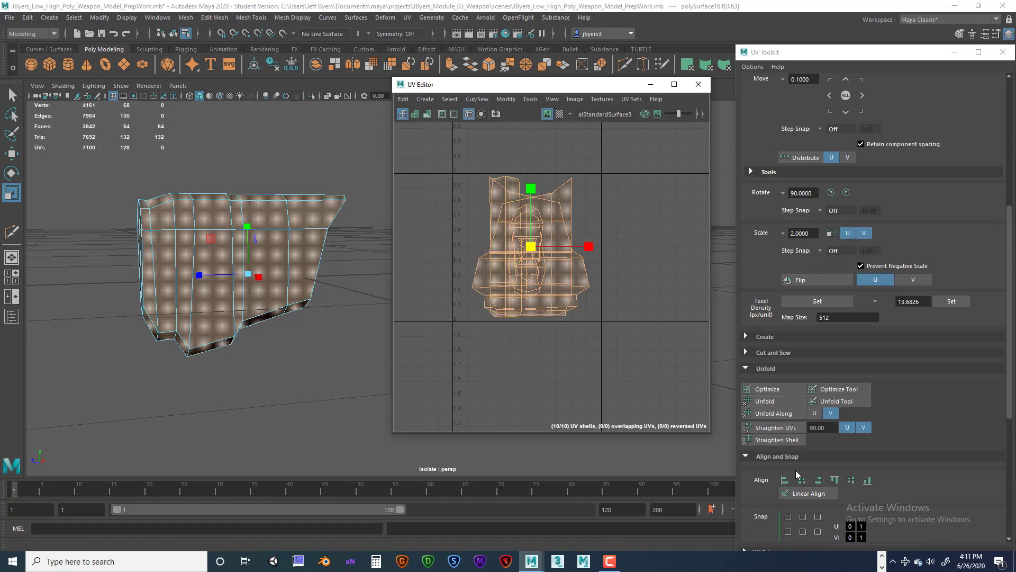
Step: Stack all the selected shells on a common centre and scale the stack up very slightly
scroll(791, 445, down, 3)
scroll(795, 441, down, 1)
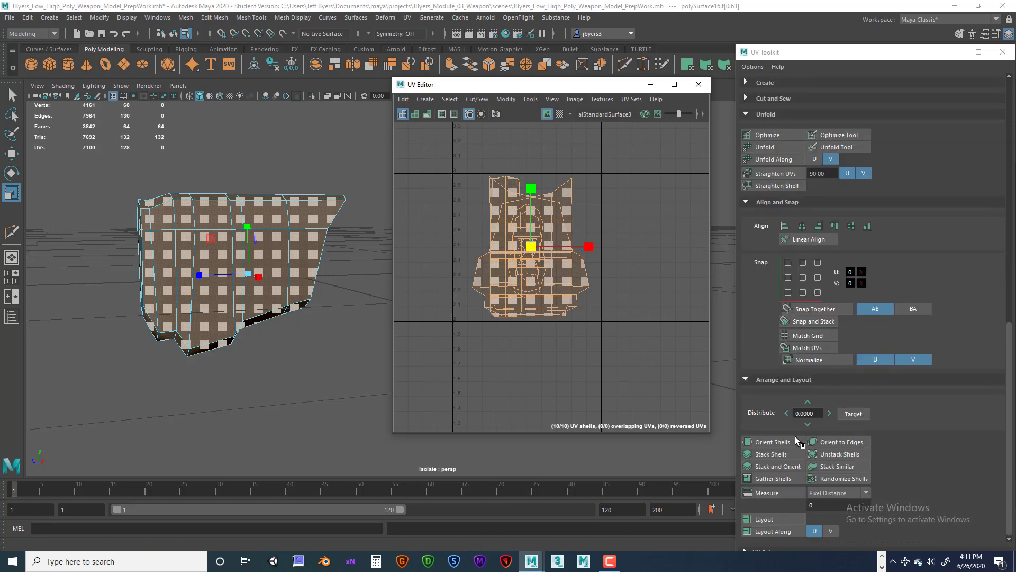
click(774, 454)
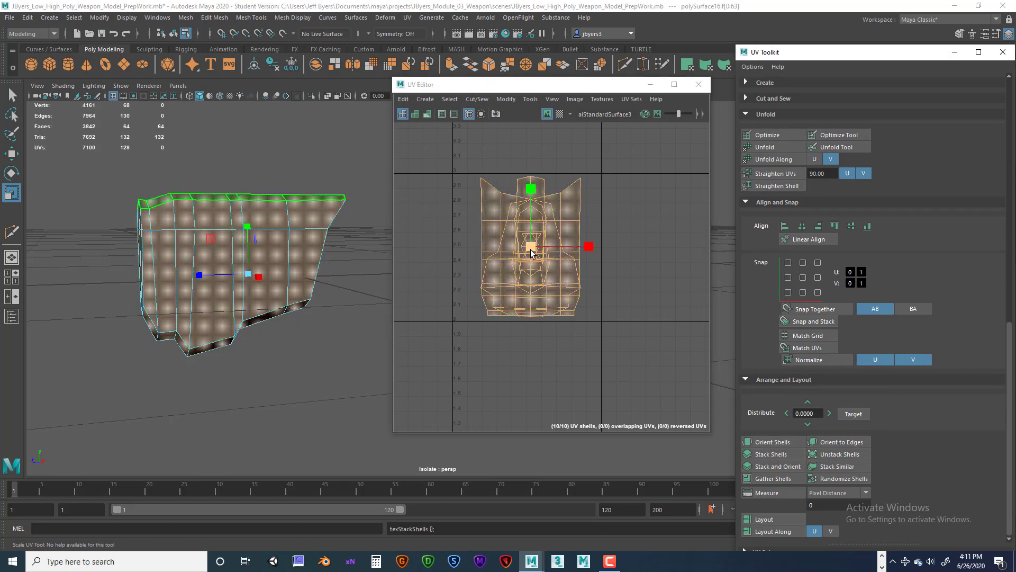
drag(530, 249, 532, 249)
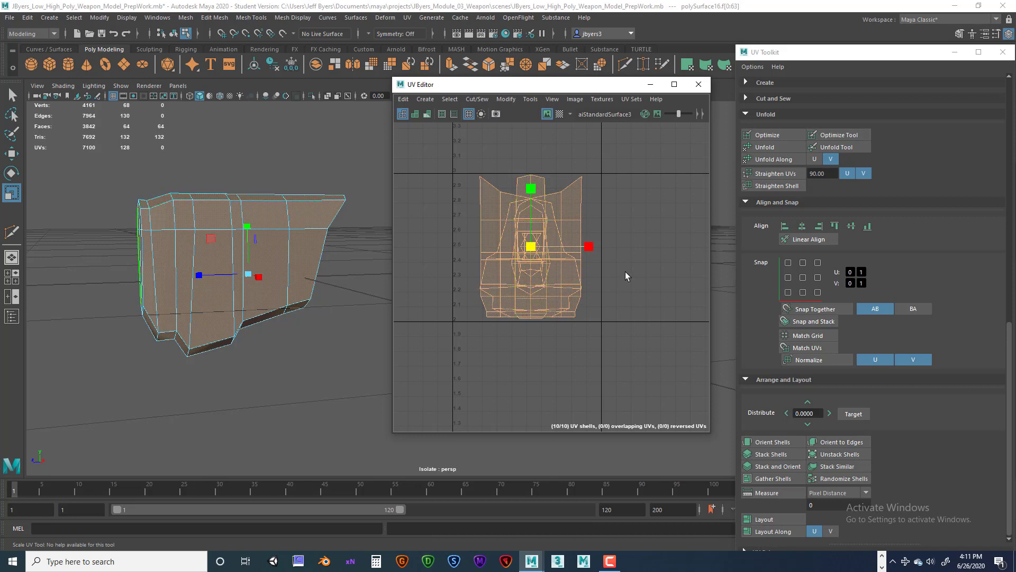
key(q)
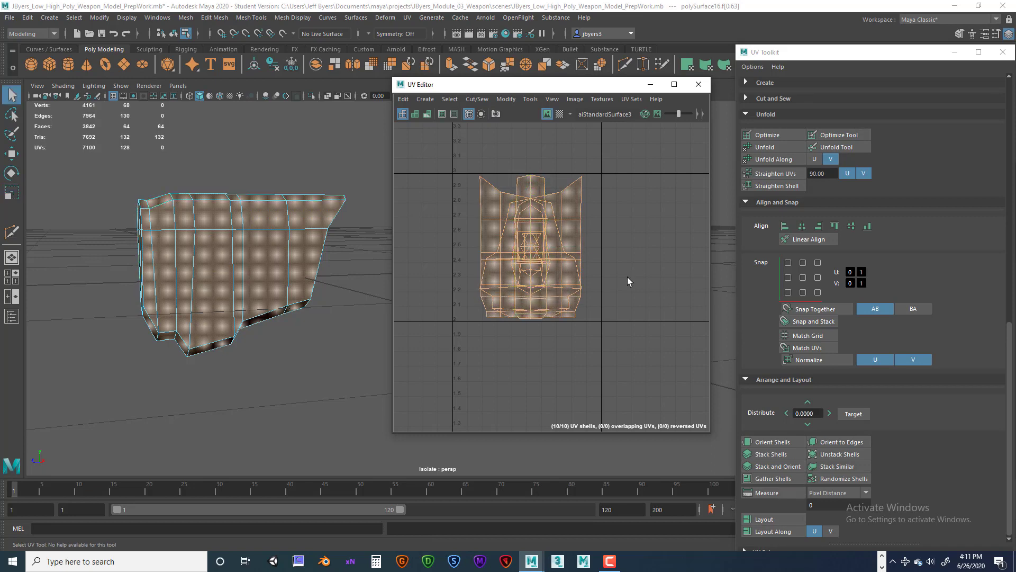
Step: Get the texel density of the stacked shells at map size 512
scroll(933, 305, up, 5)
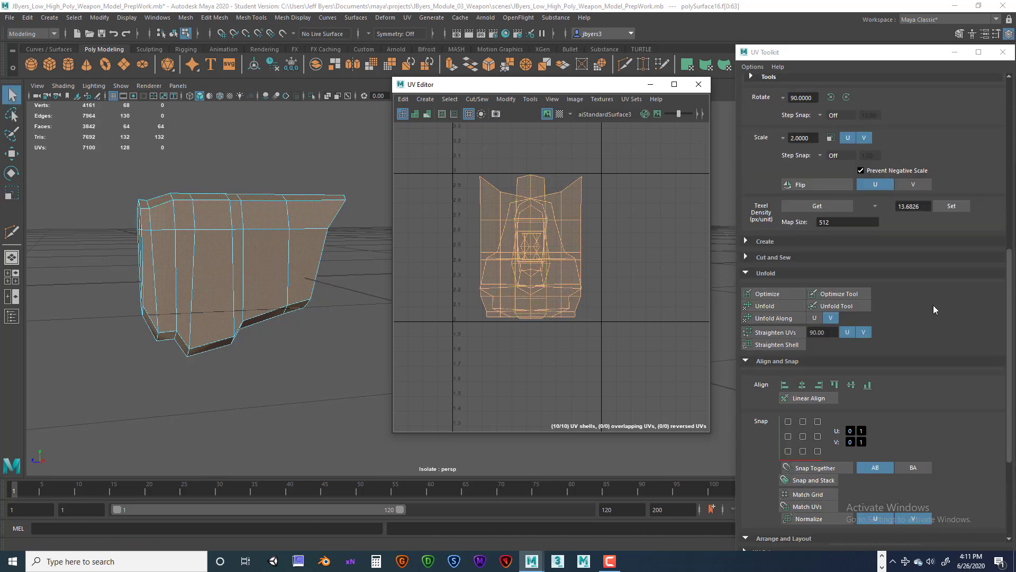
scroll(933, 313, up, 5)
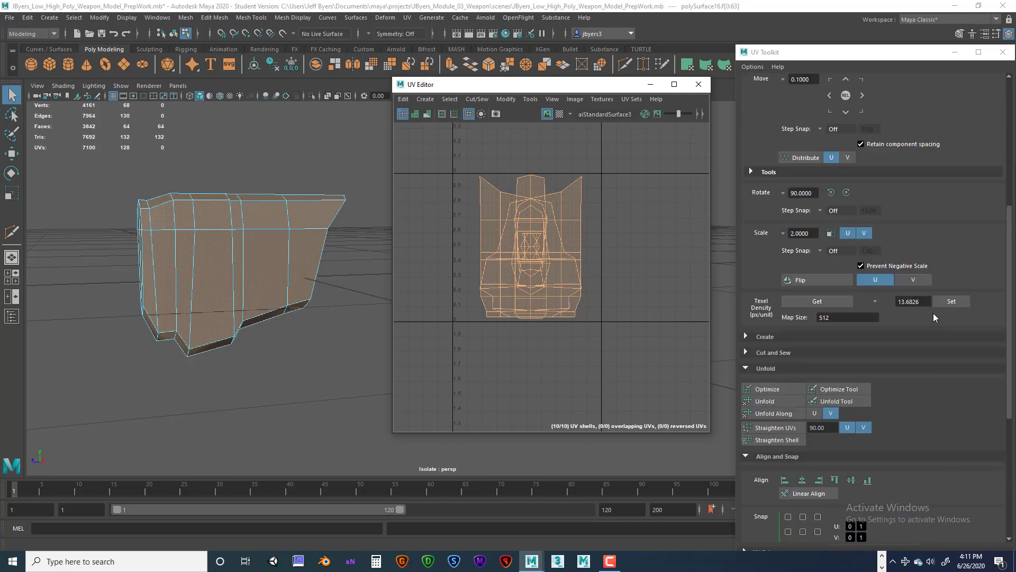
click(843, 302)
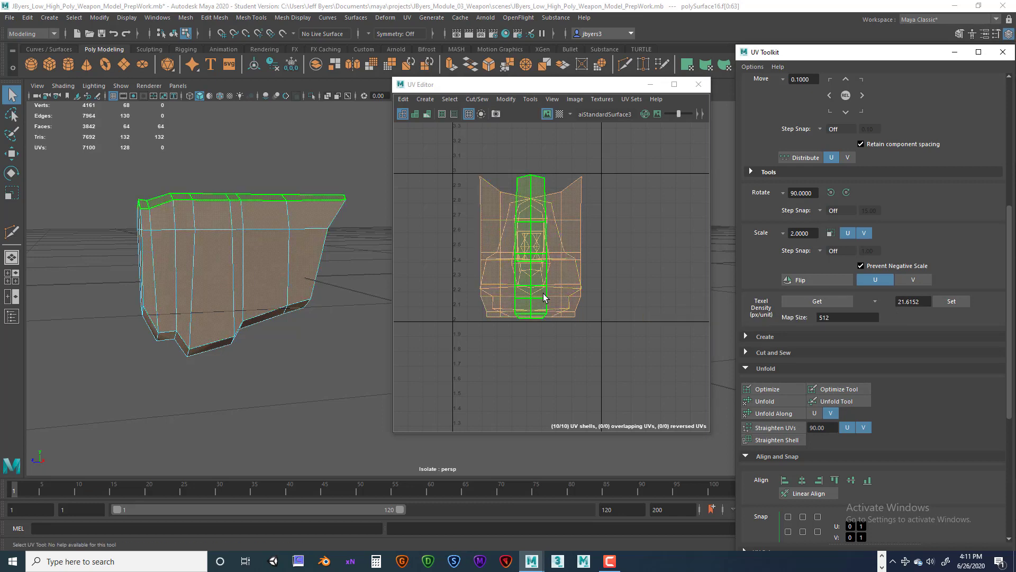
Step: Display the checker map on the main body piece, inspect its sides for distortion, and turn the checker off
scroll(545, 286, down, 3)
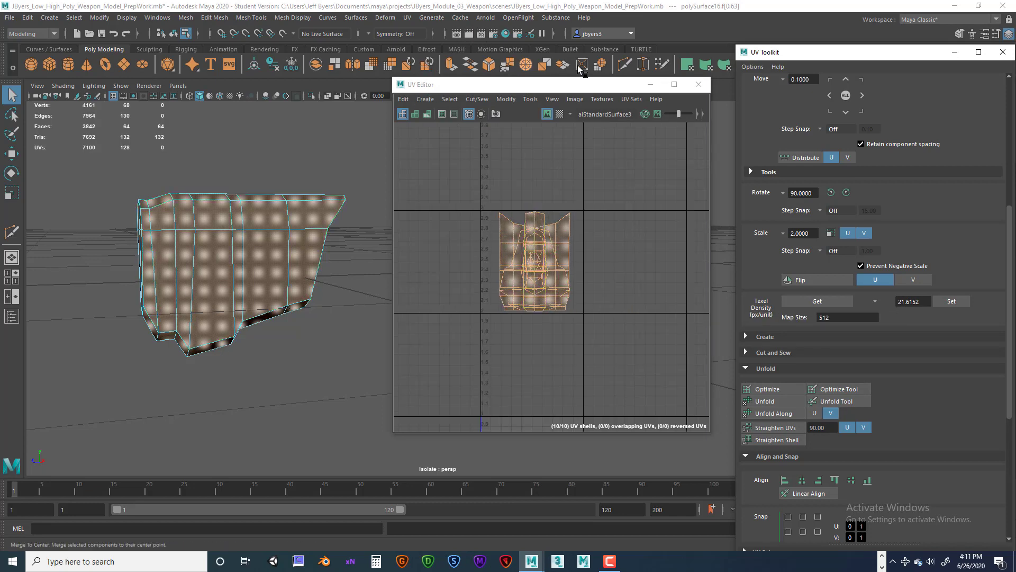
click(559, 114)
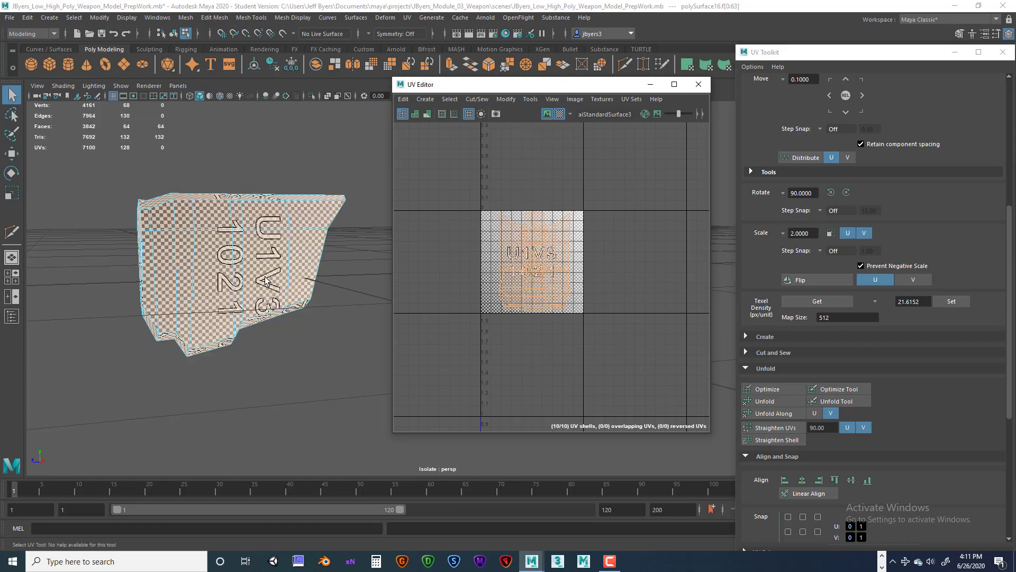
alt+drag(263, 287, 236, 281)
click(236, 281)
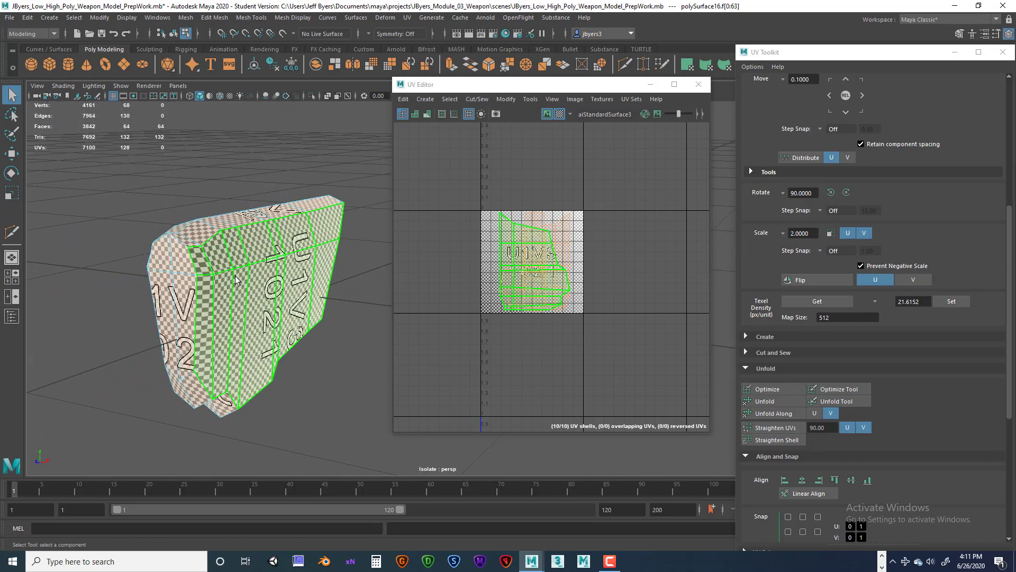
right_drag(266, 285, 250, 335)
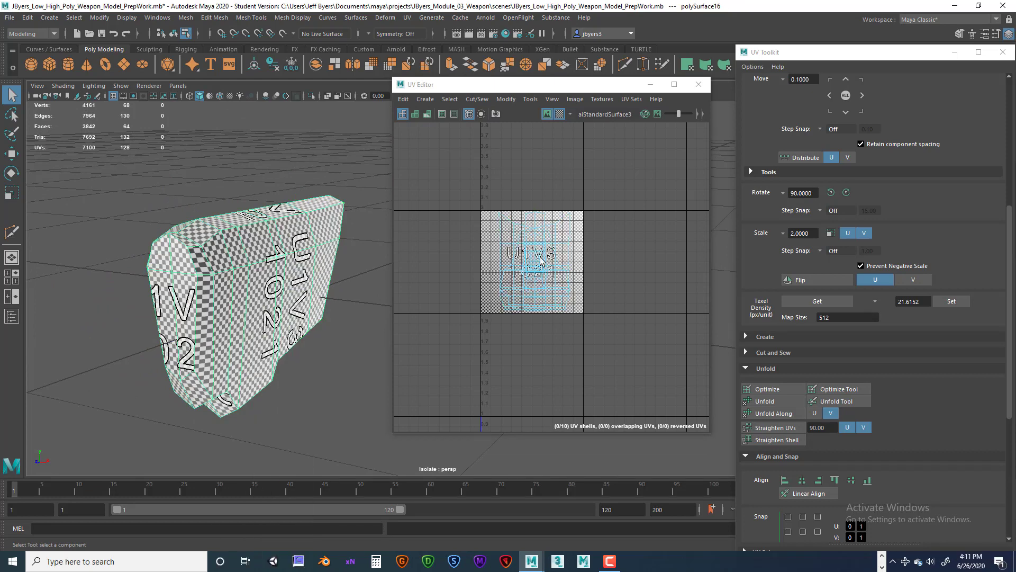
right_drag(540, 259, 488, 234)
click(560, 115)
Step: Move all stacked shells of the main body piece to an empty tile, diagonally below and left of the UV origin
drag(493, 211, 553, 279)
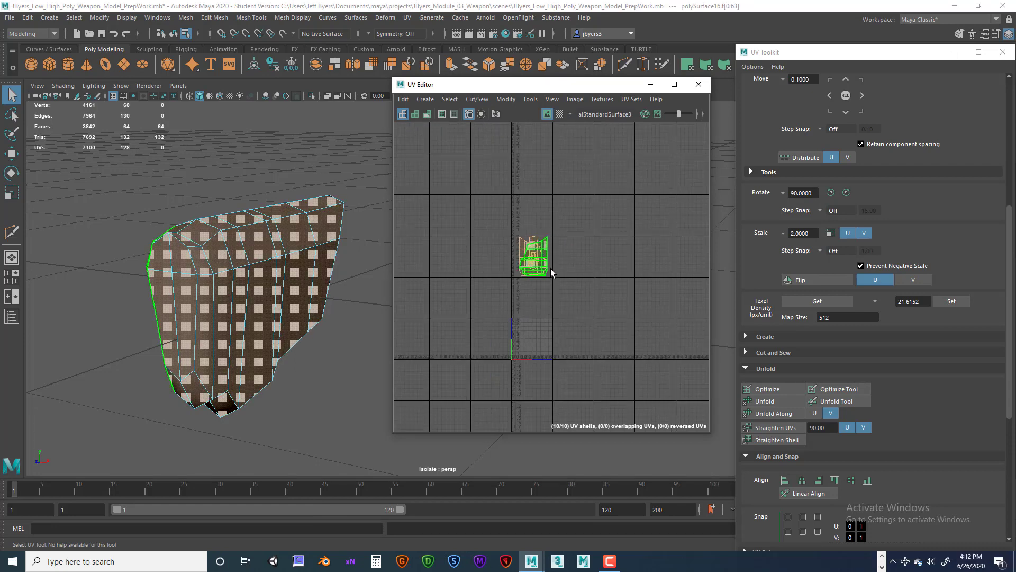
key(w)
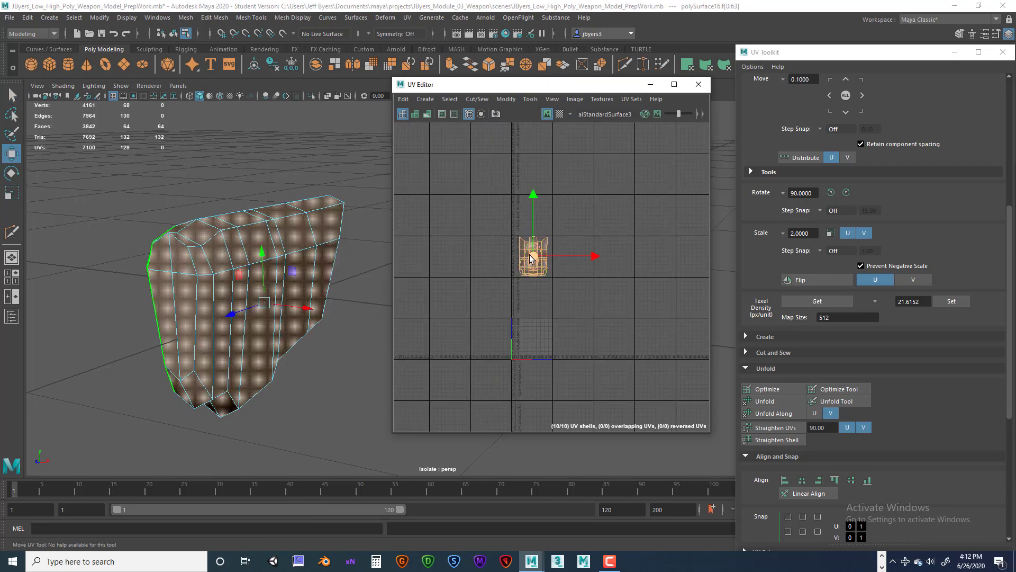
drag(532, 256, 460, 415)
scroll(436, 334, down, 3)
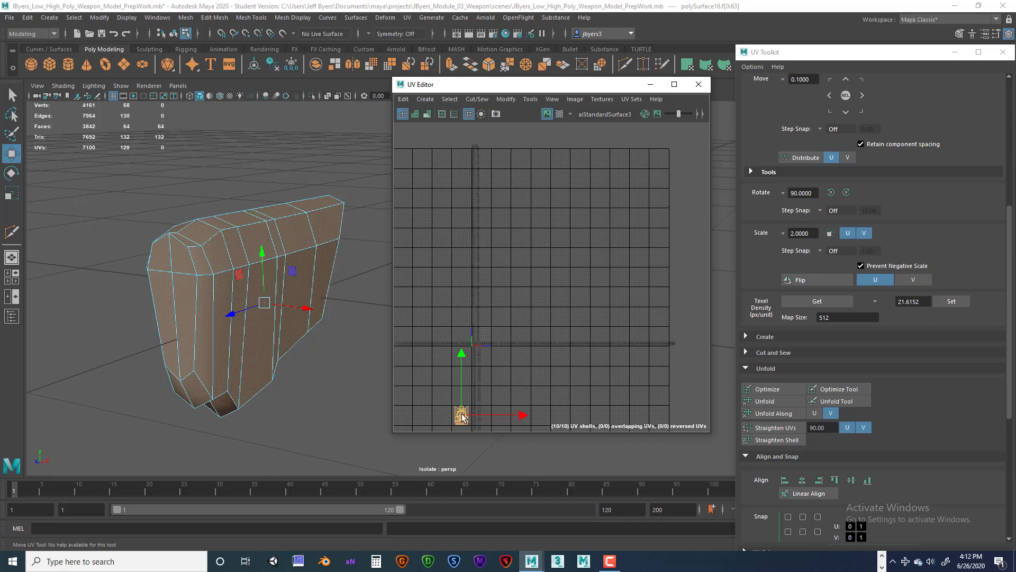
alt+middle_drag(552, 337, 617, 283)
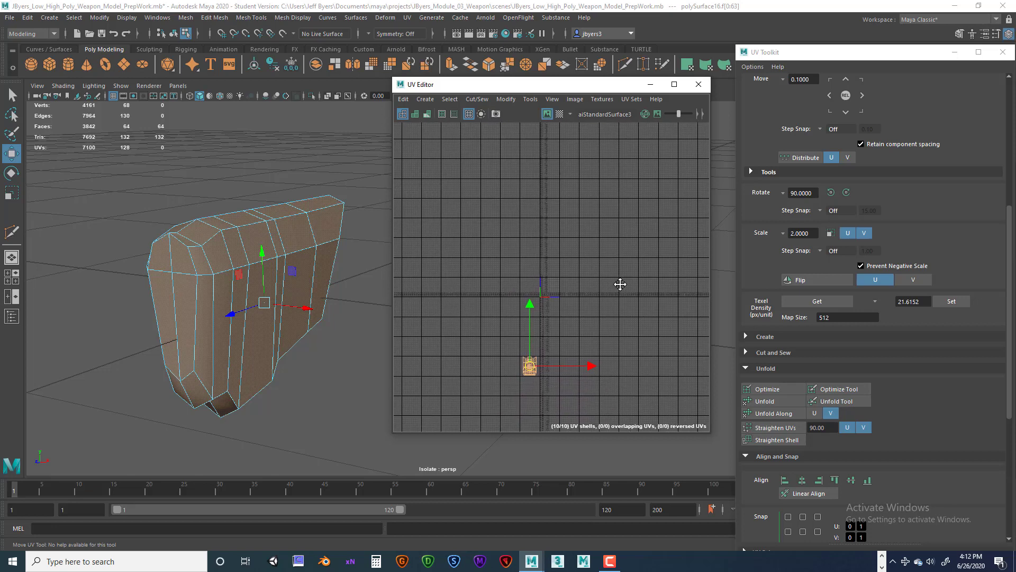
Step: Return the main body piece to object mode and end its isolation to show the whole weapon
right_click(245, 241)
click(220, 304)
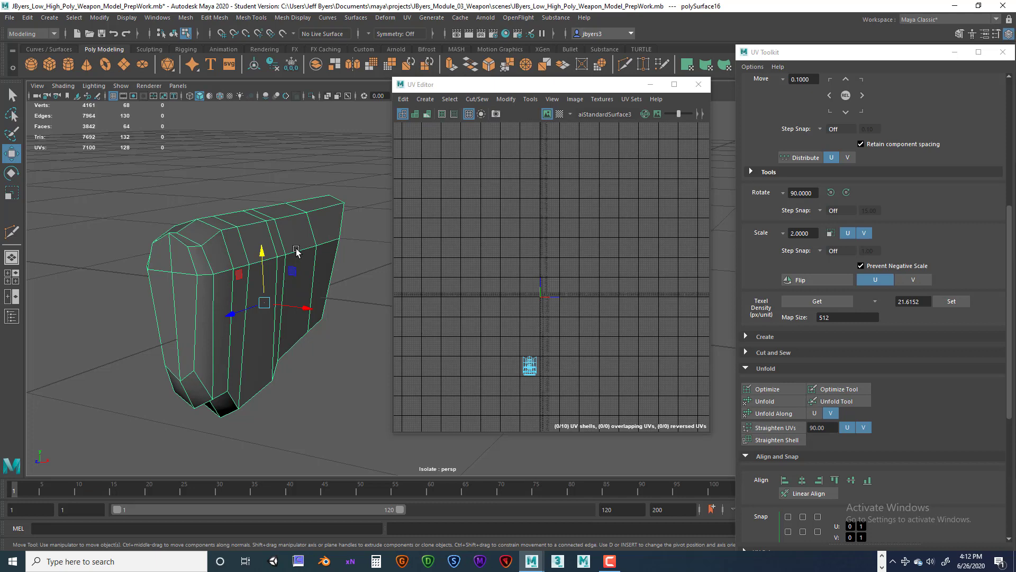
key(ctrl+1)
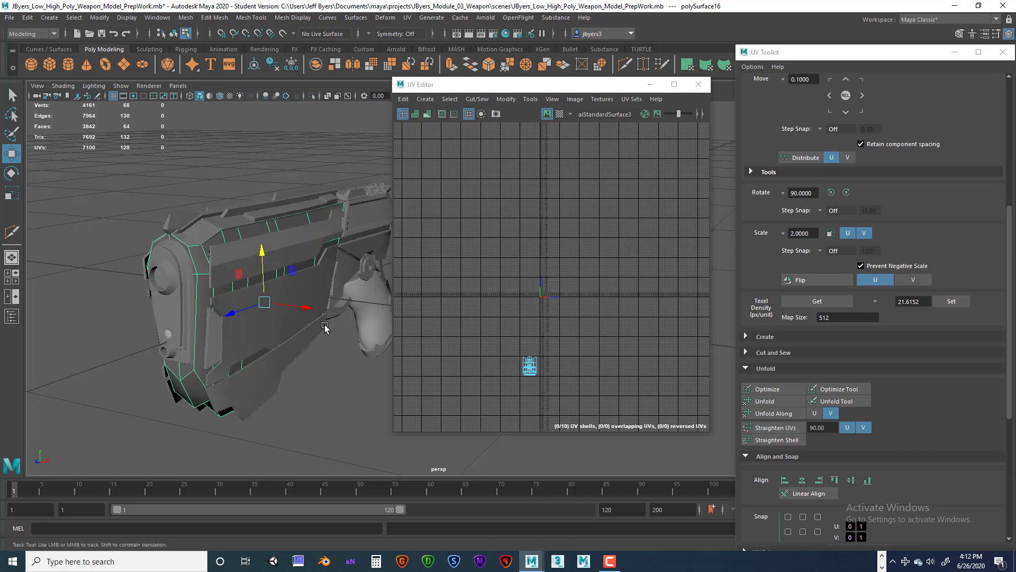
scroll(276, 314, up, 3)
scroll(276, 315, up, 1)
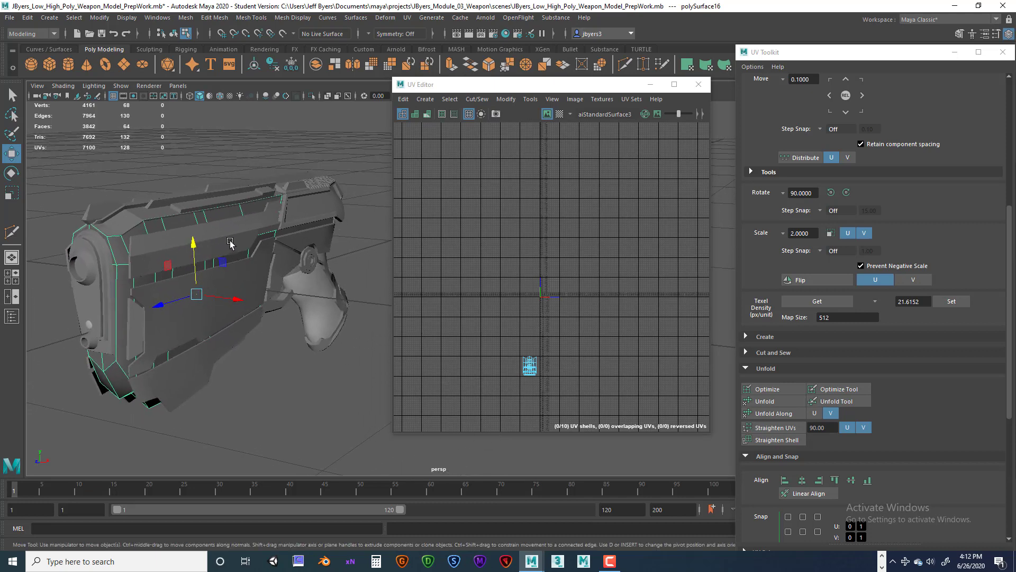
alt+drag(265, 288, 284, 271)
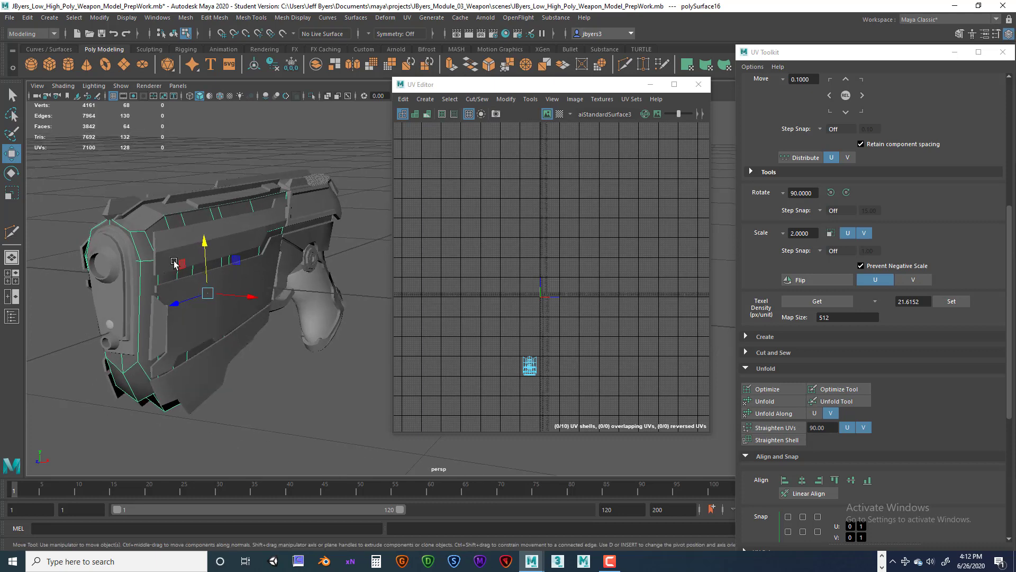
scroll(233, 226, down, 1)
Step: Switch to object selection and select all weapon parts to show their UV shells together
click(174, 33)
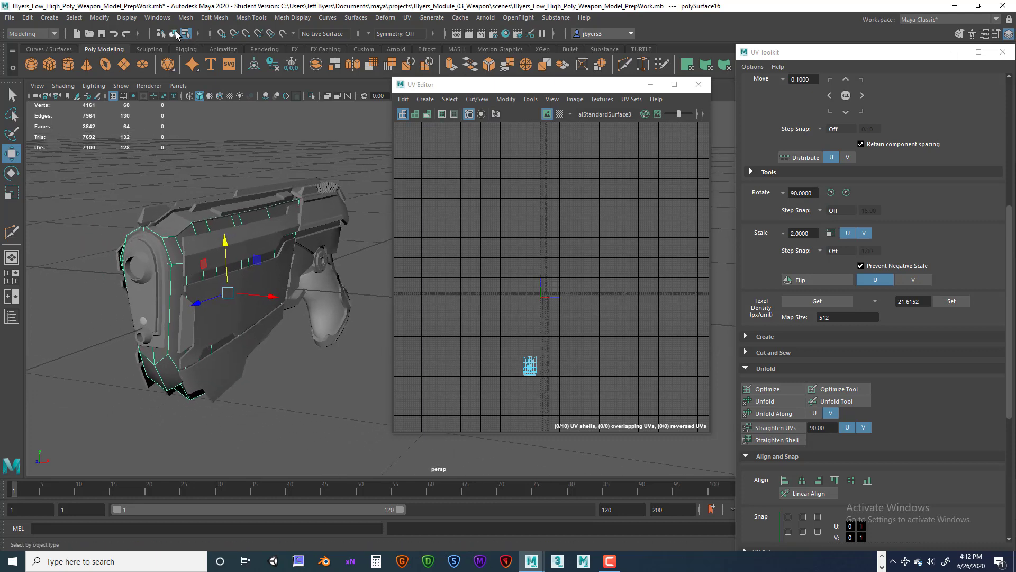
alt+drag(203, 178, 183, 172)
drag(127, 148, 351, 418)
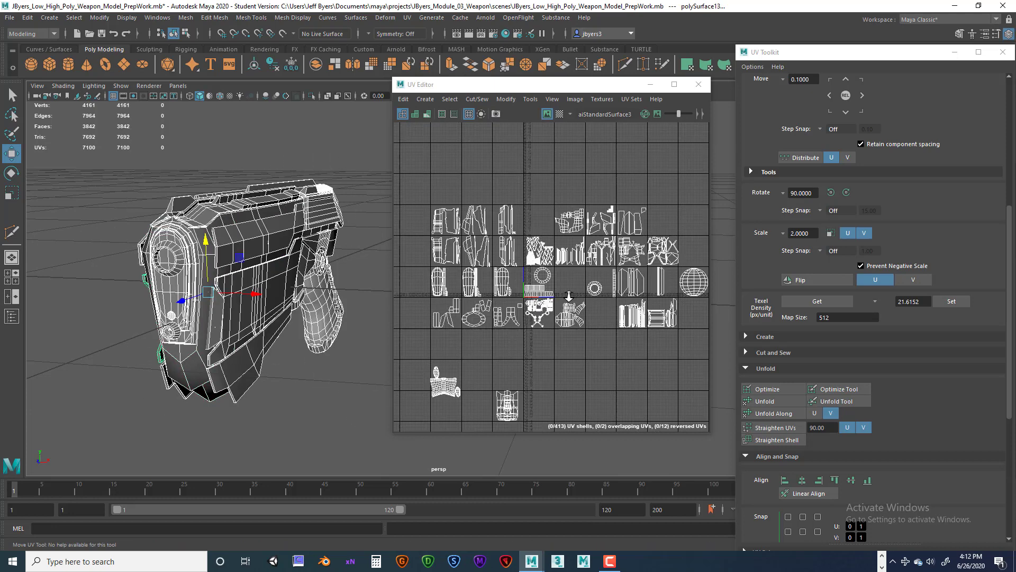
scroll(571, 300, up, 4)
scroll(570, 300, down, 2)
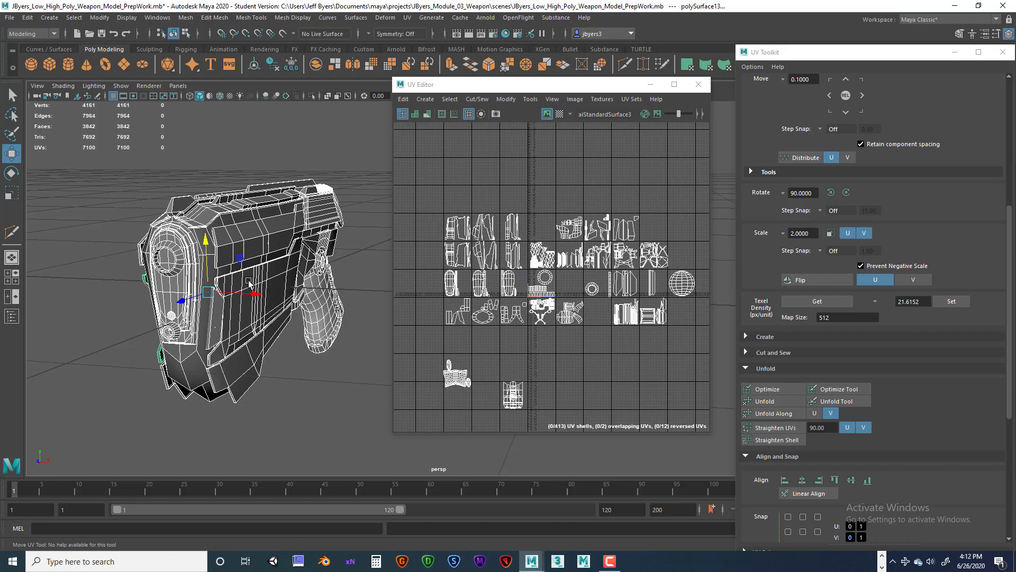
Step: Deselect the main body piece and set the texel density of all other weapon parts to 21.6152
alt+drag(286, 272, 171, 287)
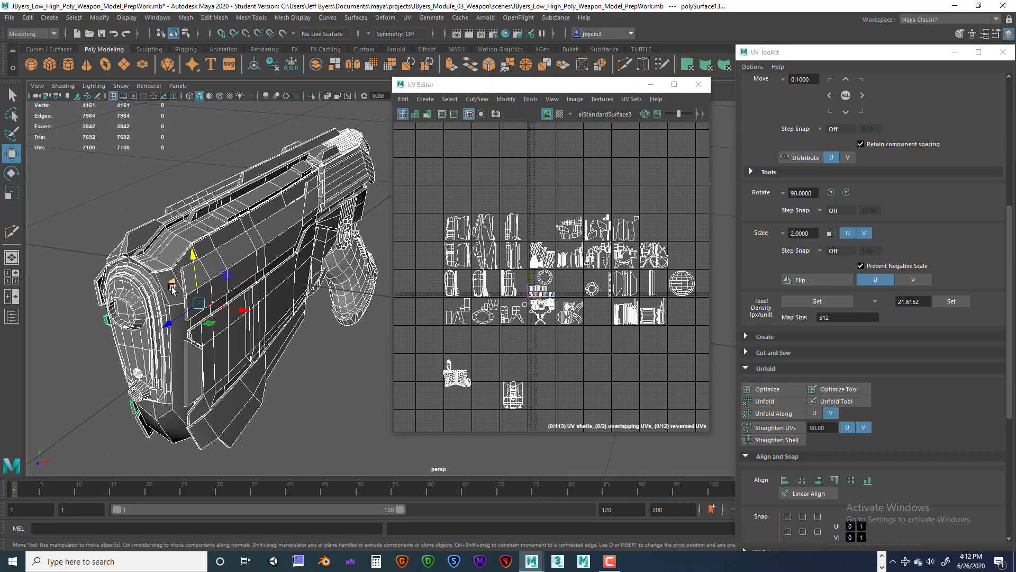
alt+right_drag(246, 280, 257, 253)
alt+middle_drag(254, 251, 287, 252)
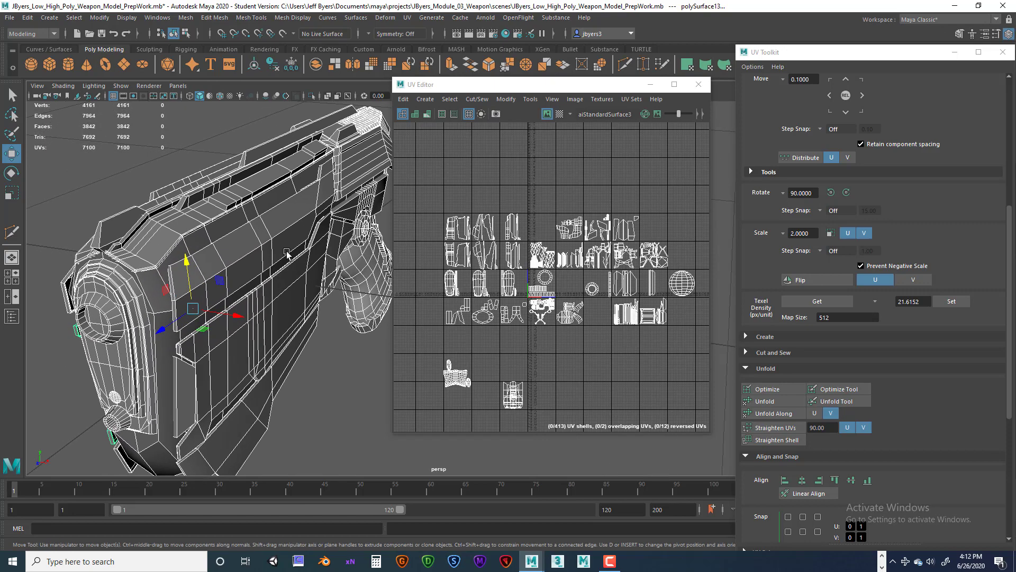
key(q)
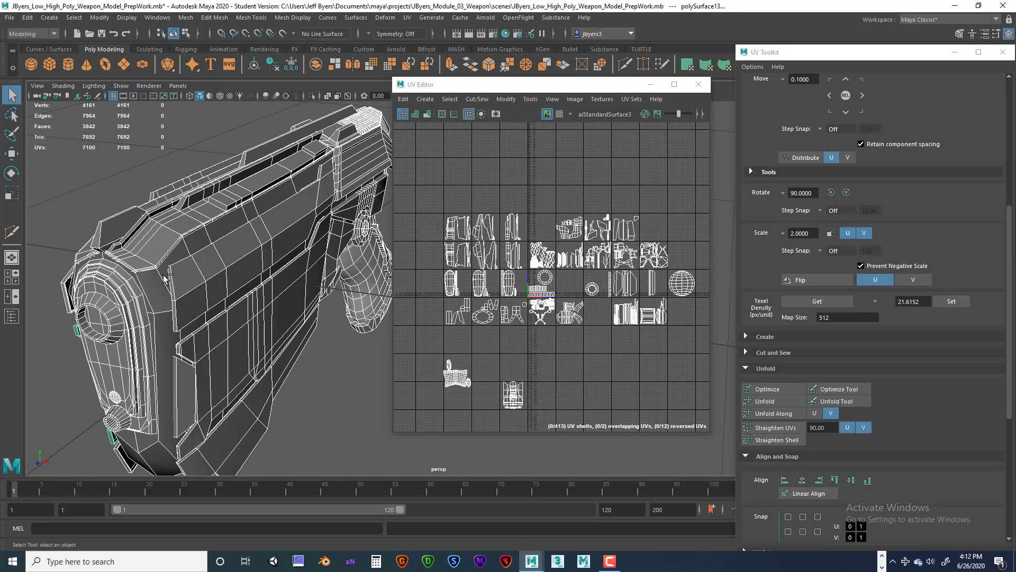
click(161, 279)
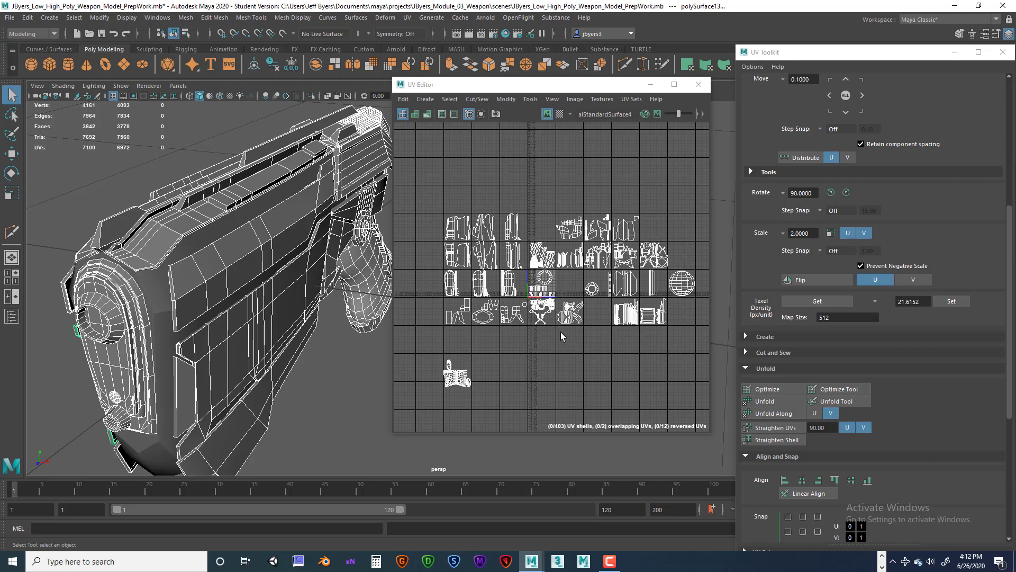
click(948, 303)
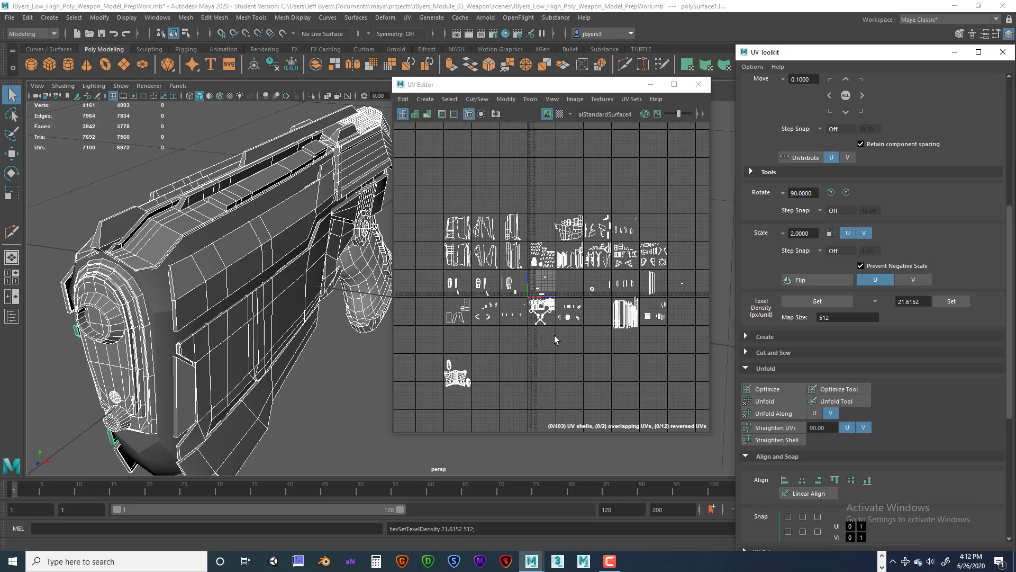
alt+middle_drag(554, 335, 551, 328)
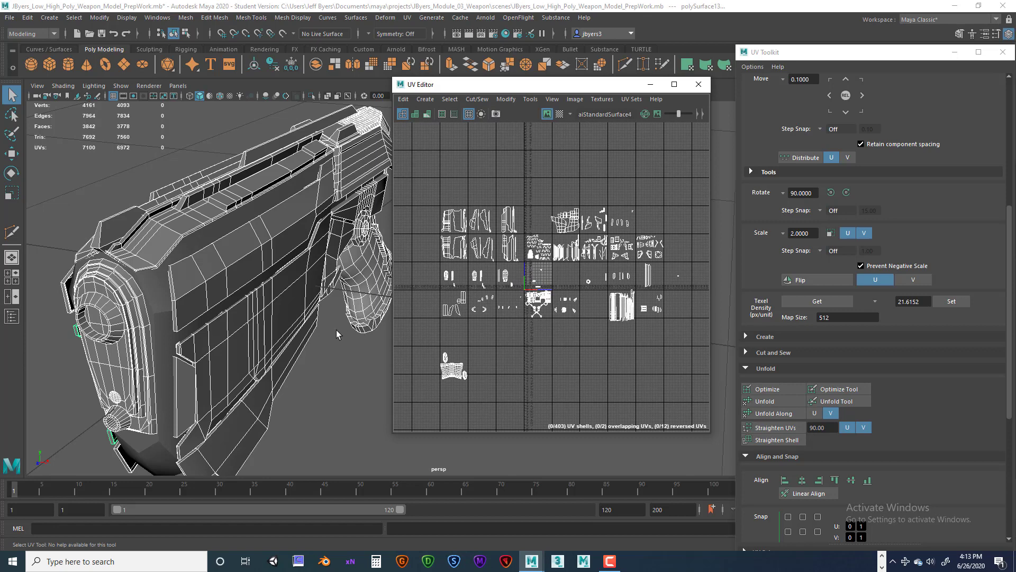
Step: Select all weapon parts and display the checker map on their UVs
click(155, 292)
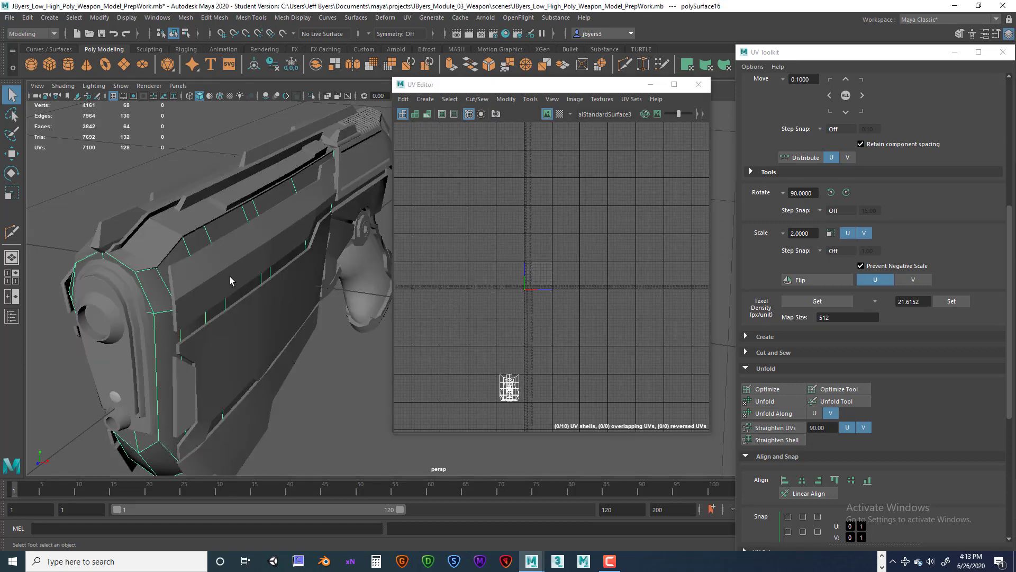
scroll(215, 275, down, 4)
alt+middle_drag(258, 275, 143, 262)
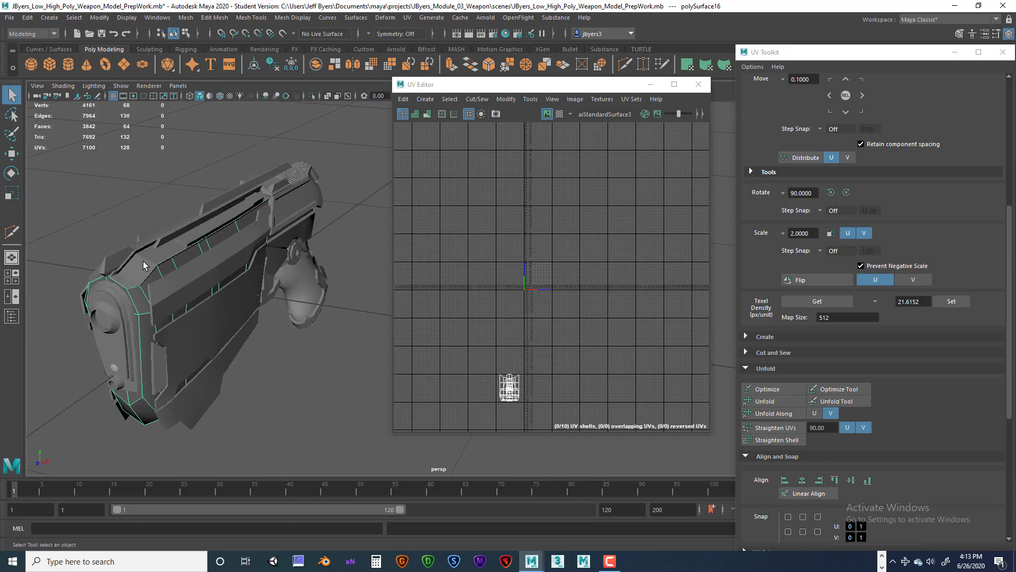
drag(63, 169, 322, 386)
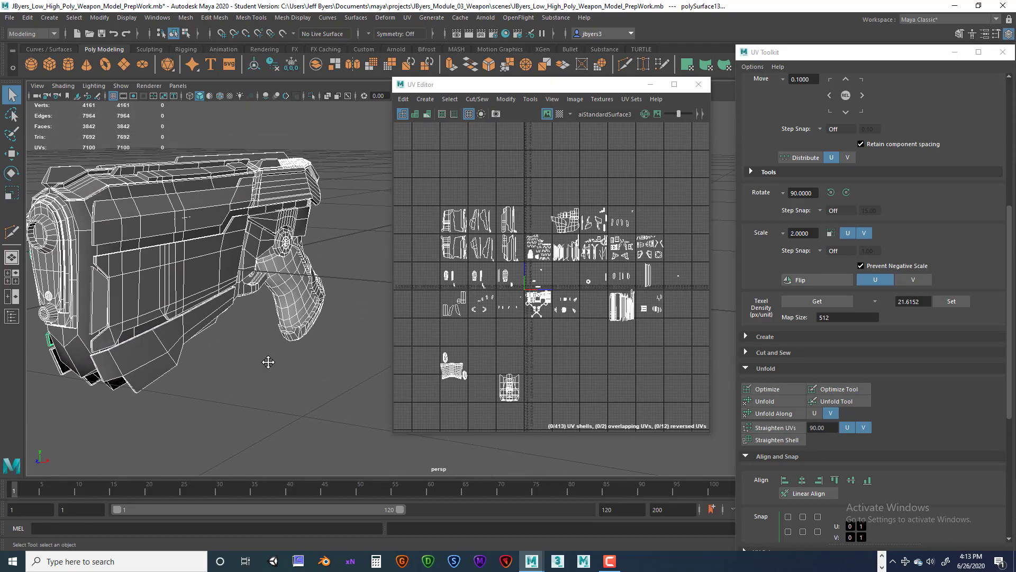
alt+drag(268, 361, 323, 349)
scroll(580, 246, up, 2)
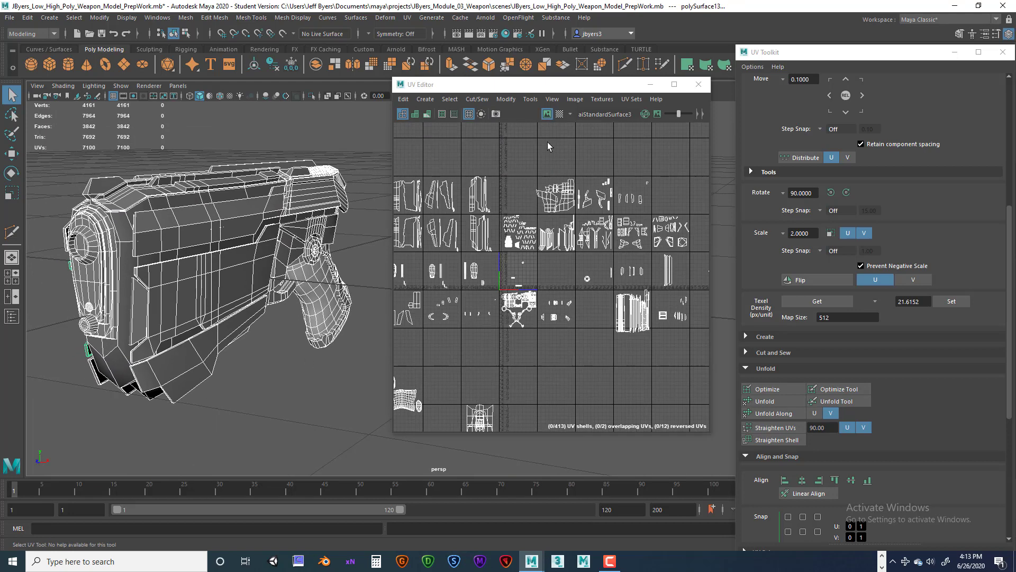
click(559, 114)
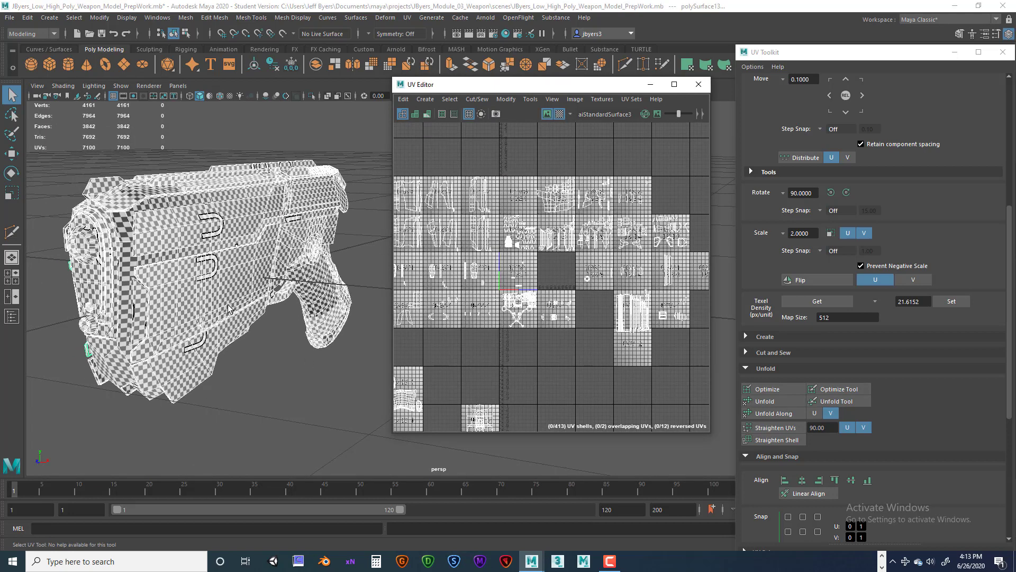
Step: Examine the checker pattern on both sides of the weapon to compare square size and distortion between parts
drag(488, 81, 705, 84)
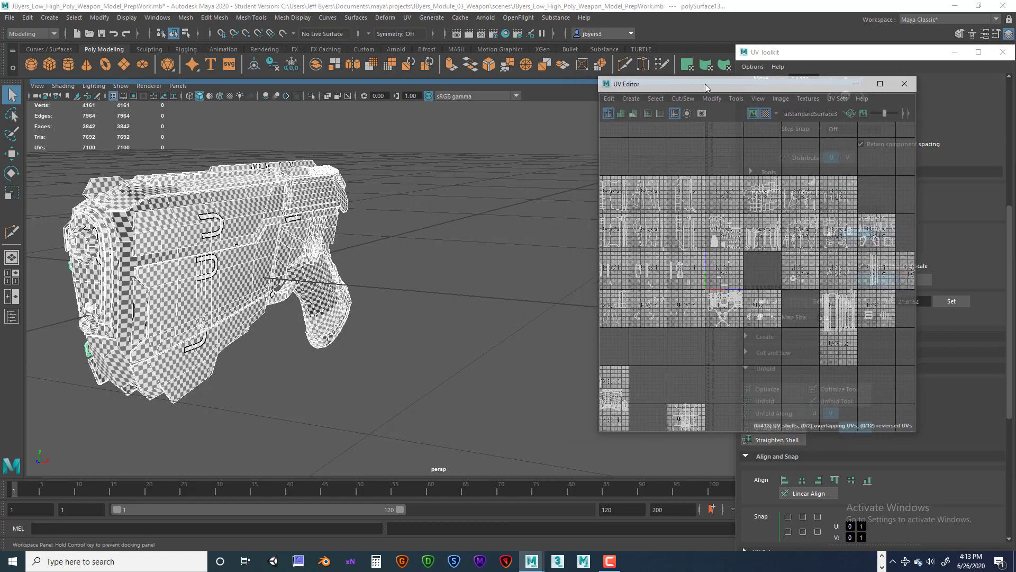
alt+drag(403, 249, 442, 245)
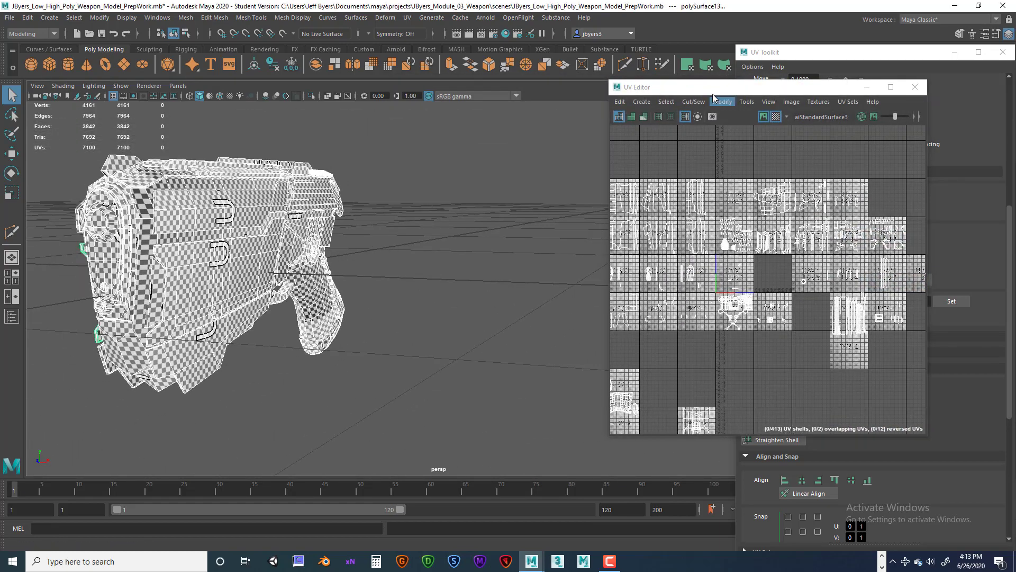
drag(712, 94, 745, 107)
alt+drag(440, 233, 461, 238)
alt+right_drag(461, 238, 525, 247)
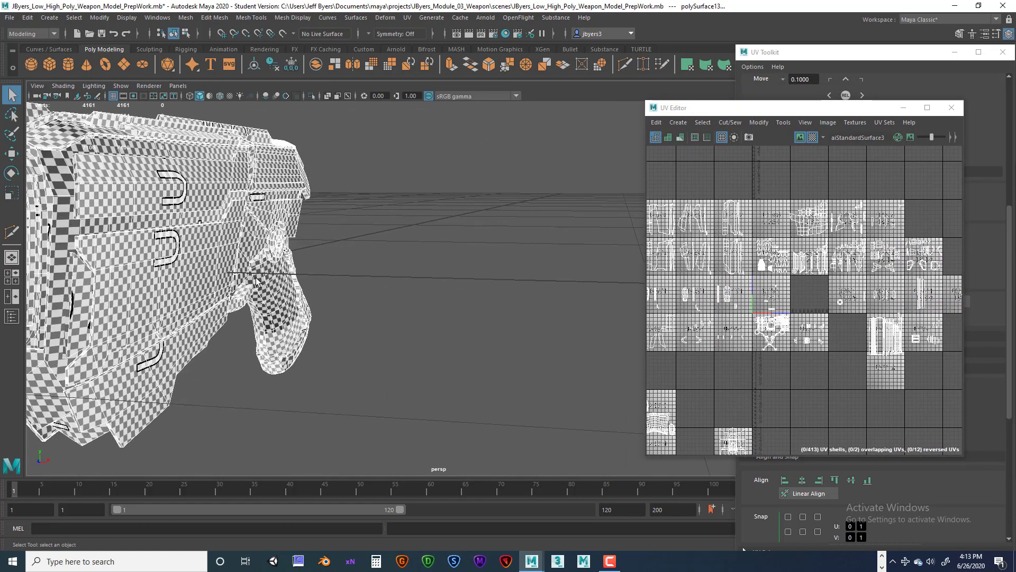
alt+middle_drag(259, 282, 368, 274)
alt+drag(354, 270, 285, 283)
alt+middle_drag(353, 270, 392, 299)
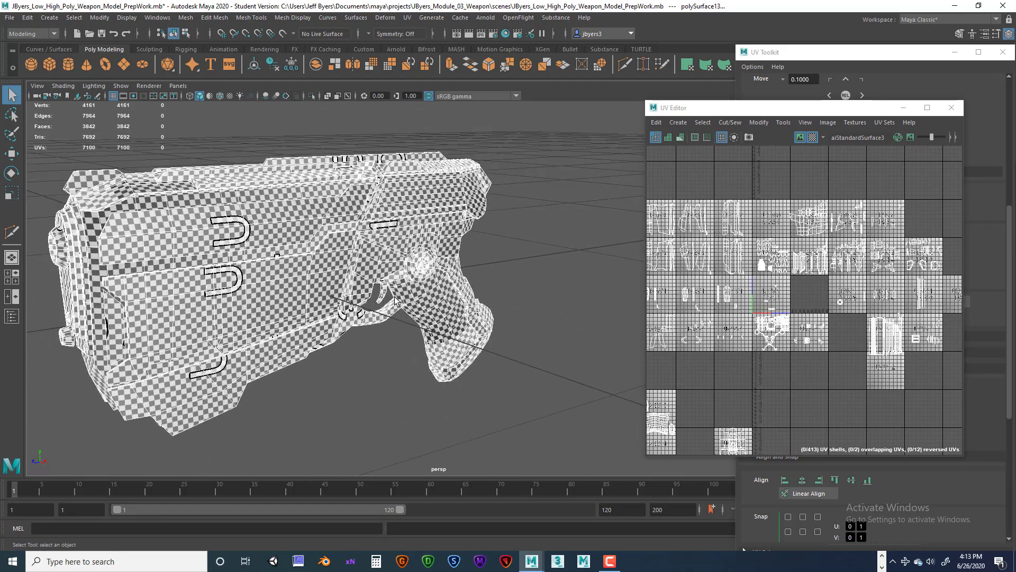
alt+drag(392, 297, 356, 298)
alt+middle_drag(389, 290, 355, 320)
alt+drag(355, 320, 337, 301)
alt+right_drag(360, 303, 444, 300)
alt+drag(441, 300, 407, 318)
alt+middle_drag(413, 314, 253, 333)
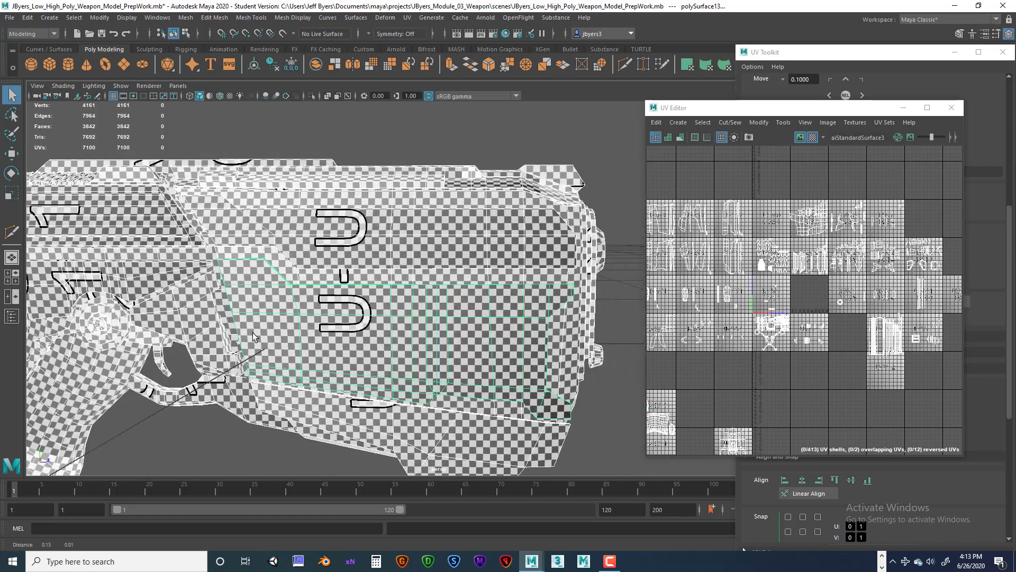
alt+drag(352, 330, 385, 331)
alt+middle_drag(392, 307, 389, 258)
alt+drag(389, 258, 328, 305)
alt+drag(473, 295, 362, 275)
Step: Select only the upper side panel of the weapon and turn off the checker map display
right_drag(364, 235, 359, 295)
scroll(360, 297, down, 3)
alt+drag(370, 307, 384, 309)
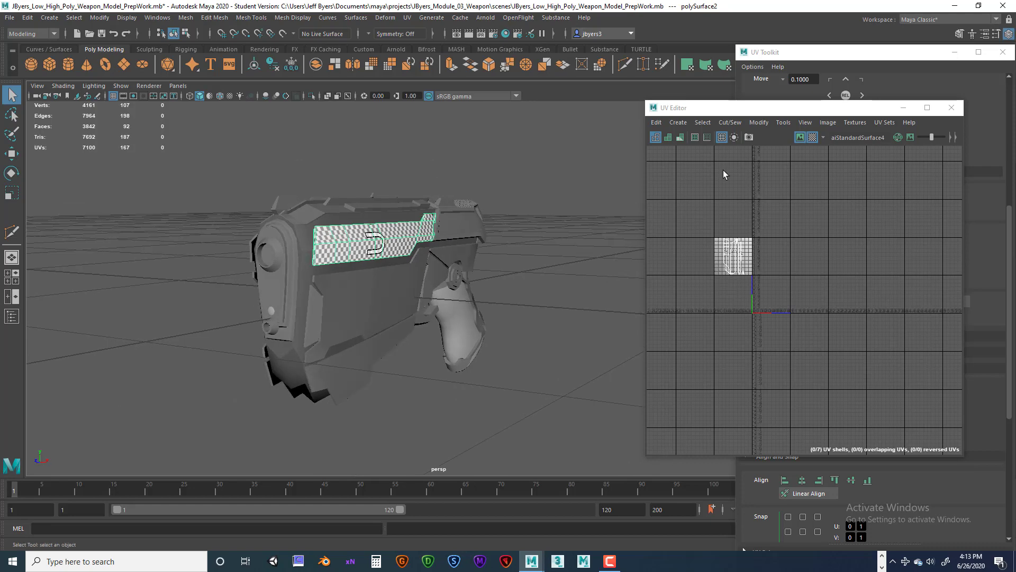
click(812, 138)
drag(797, 115, 774, 115)
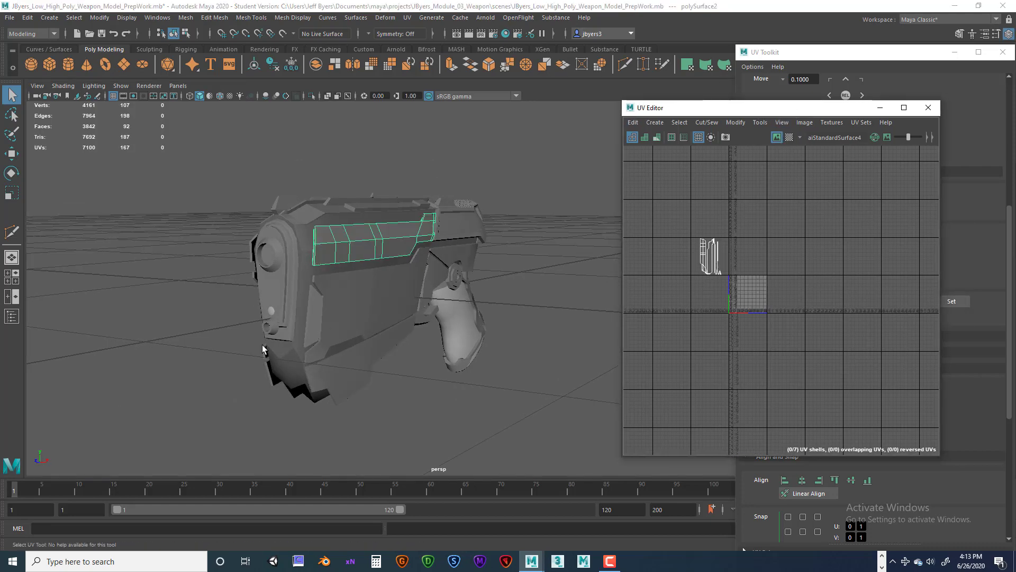
Step: Select the small cylindrical piece below the muzzle and move it slightly upward
alt+drag(331, 331, 371, 309)
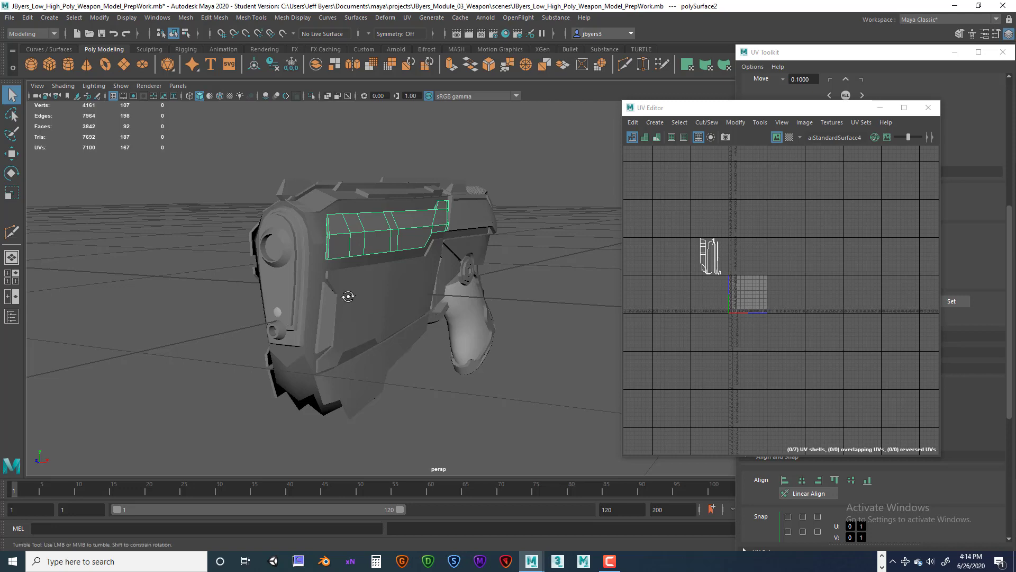
alt+drag(347, 295, 332, 247)
click(333, 256)
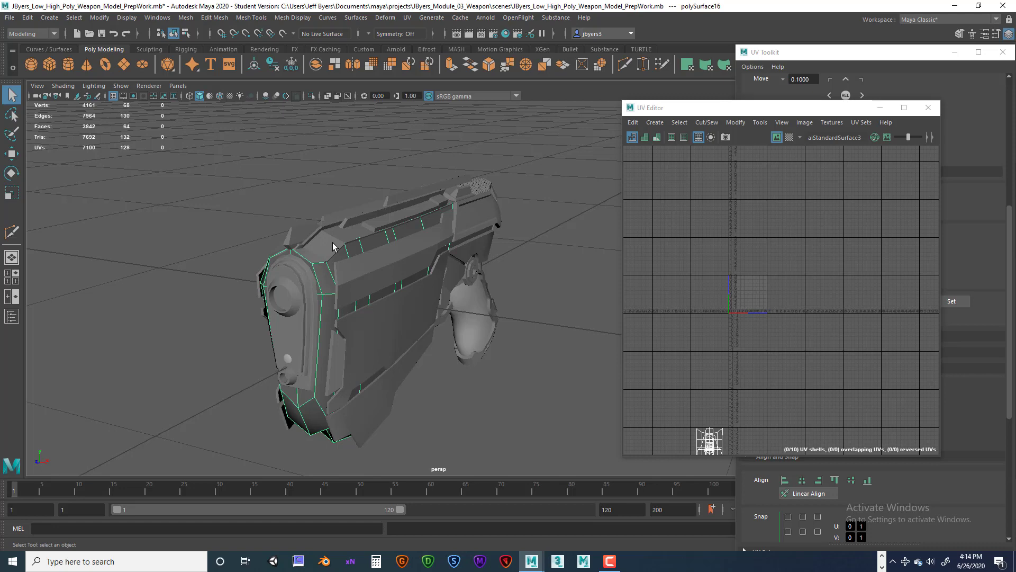
alt+drag(343, 347, 378, 333)
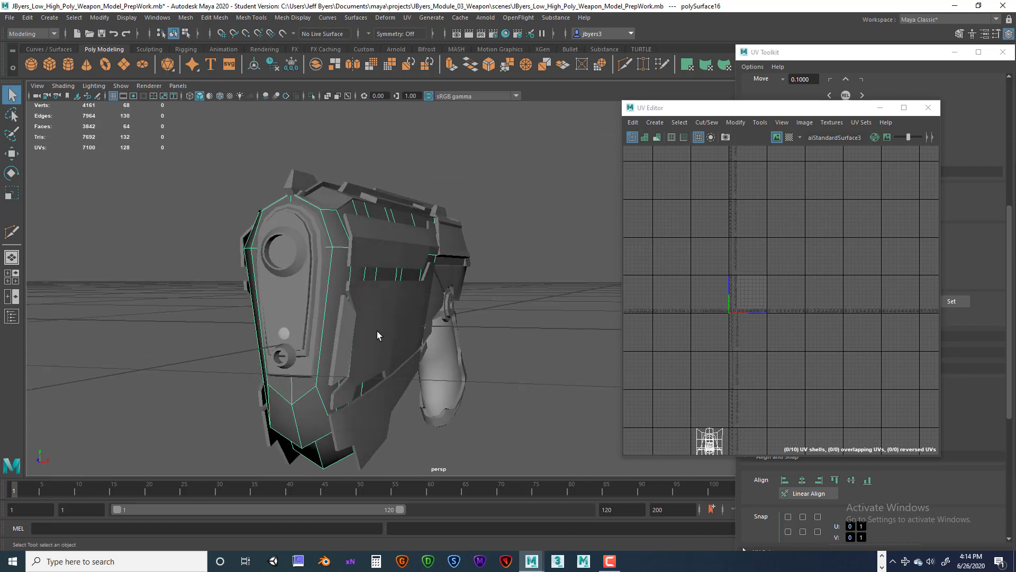
click(286, 356)
key(w)
drag(282, 318, 283, 295)
key(ctrl+a)
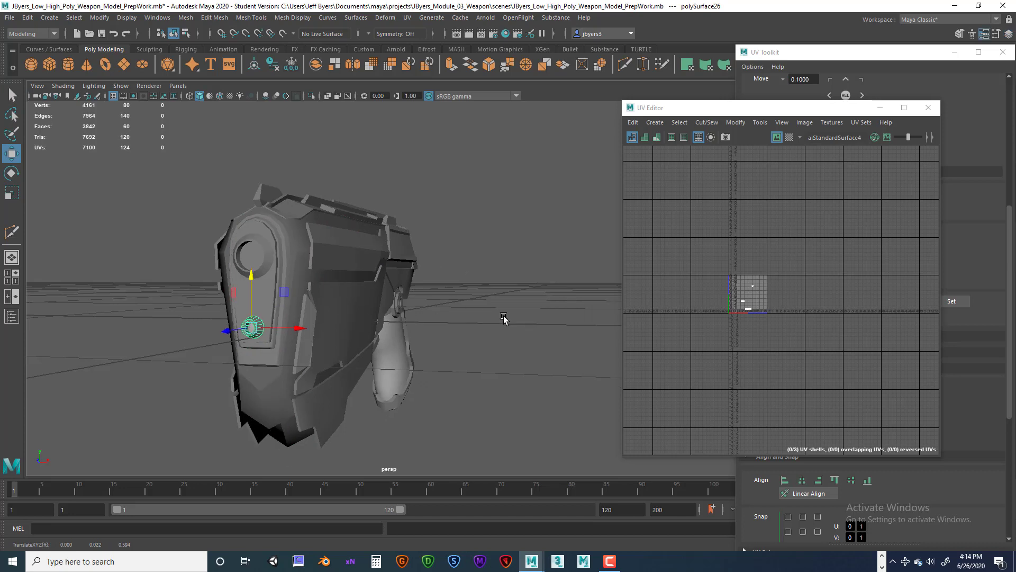
Step: Close the UV Editor and the UV Toolkit windows
drag(711, 113, 375, 113)
click(637, 108)
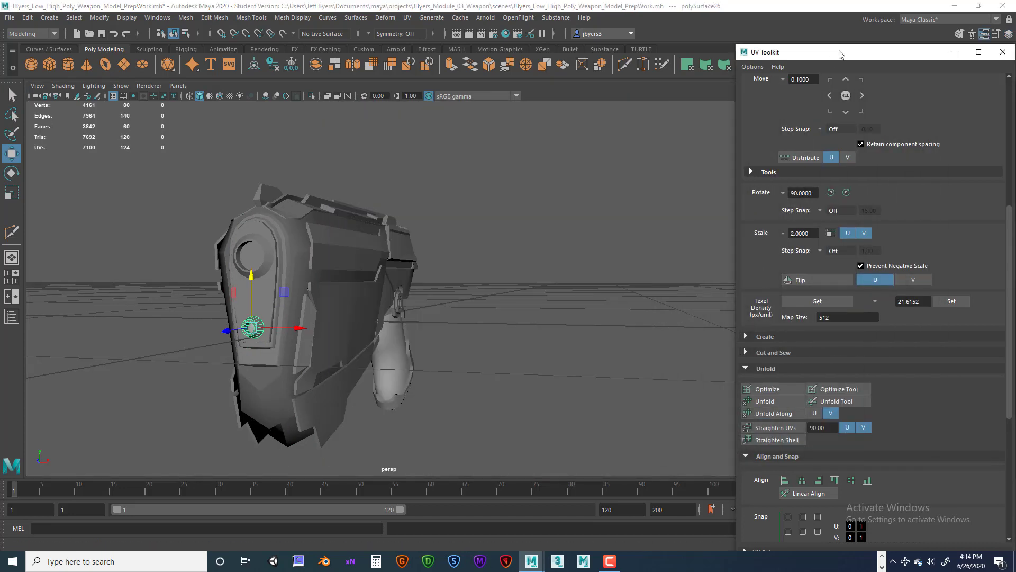
drag(840, 55, 539, 71)
click(705, 70)
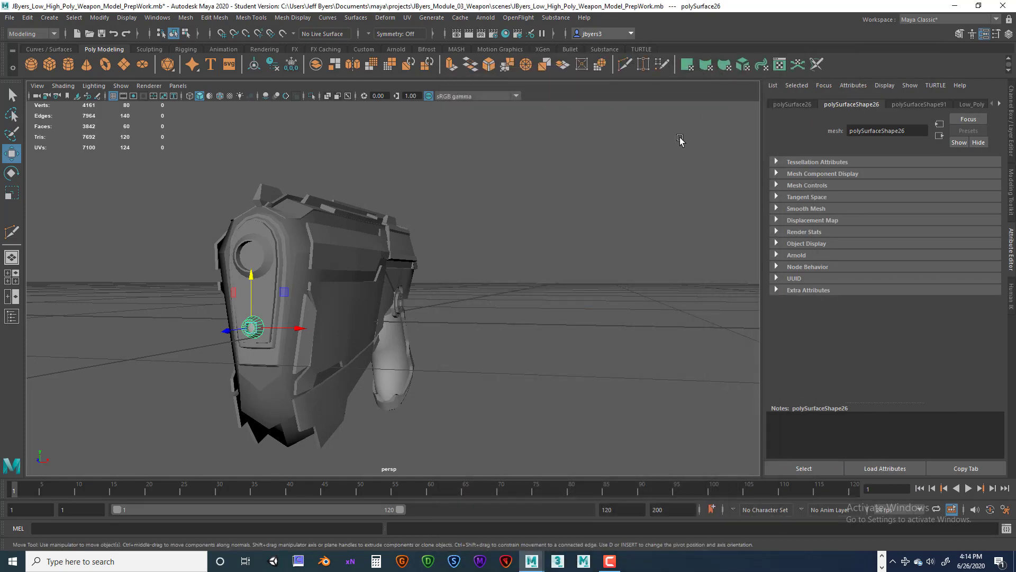
Step: Show the Channel Box, set the small cylindrical piece's Translate Y to 0, and deselect it
key(ctrl+a)
click(988, 121)
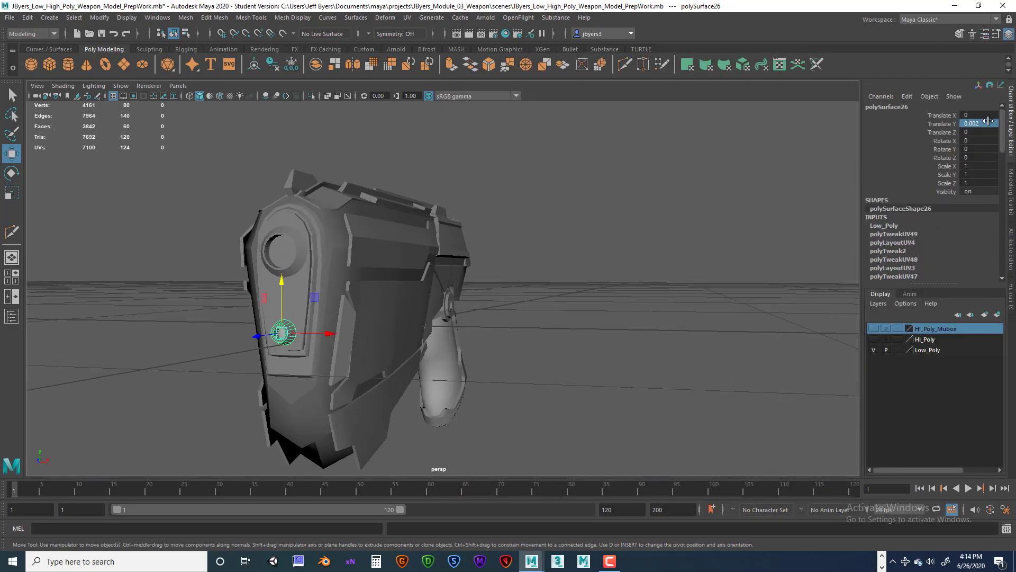
click(989, 121)
key(Return)
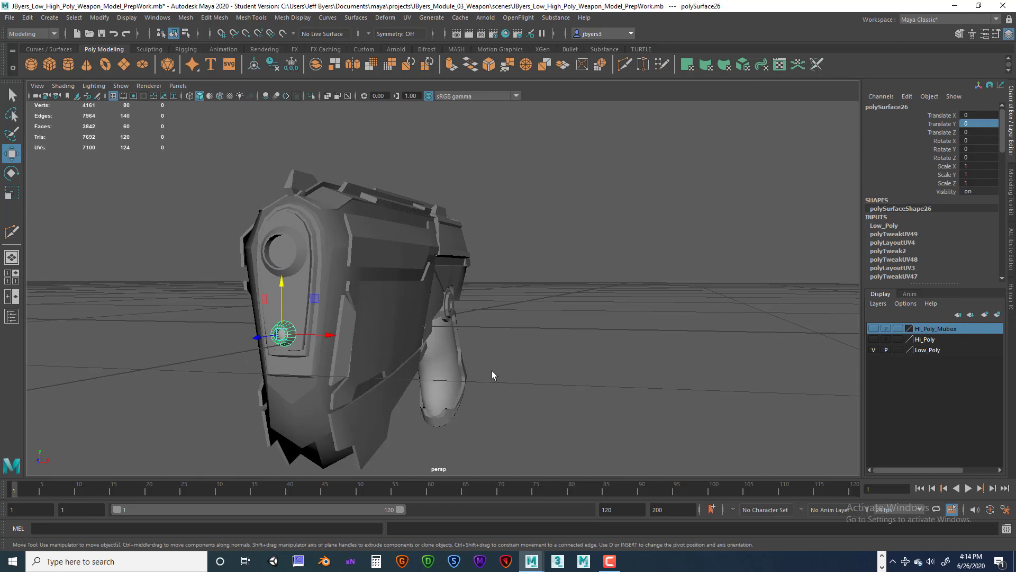
alt+drag(368, 365, 435, 250)
click(307, 256)
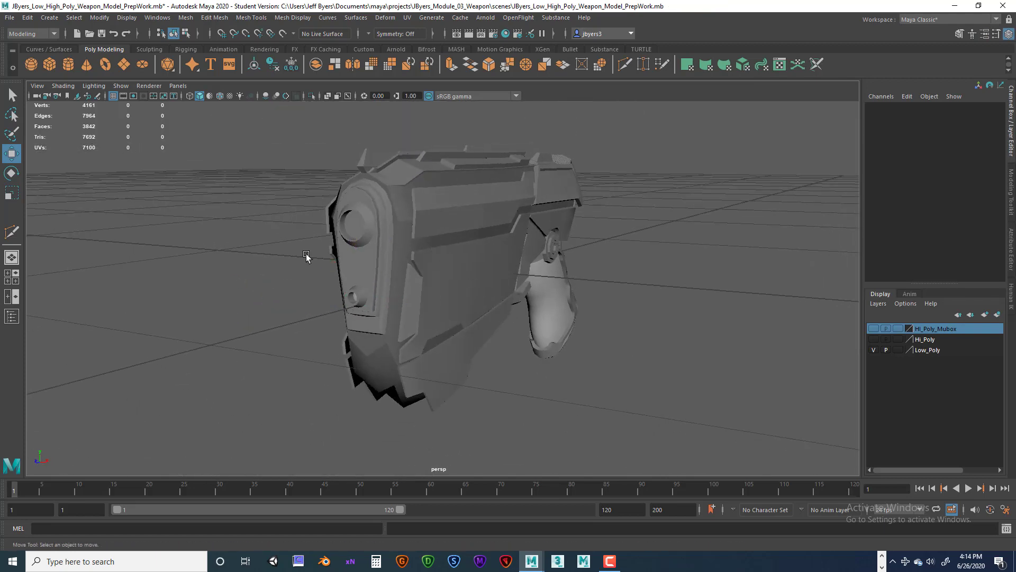
Step: Save the scene as a new Maya Binary file, ending its name with UV_Mapping instead of PrepWork
click(9, 17)
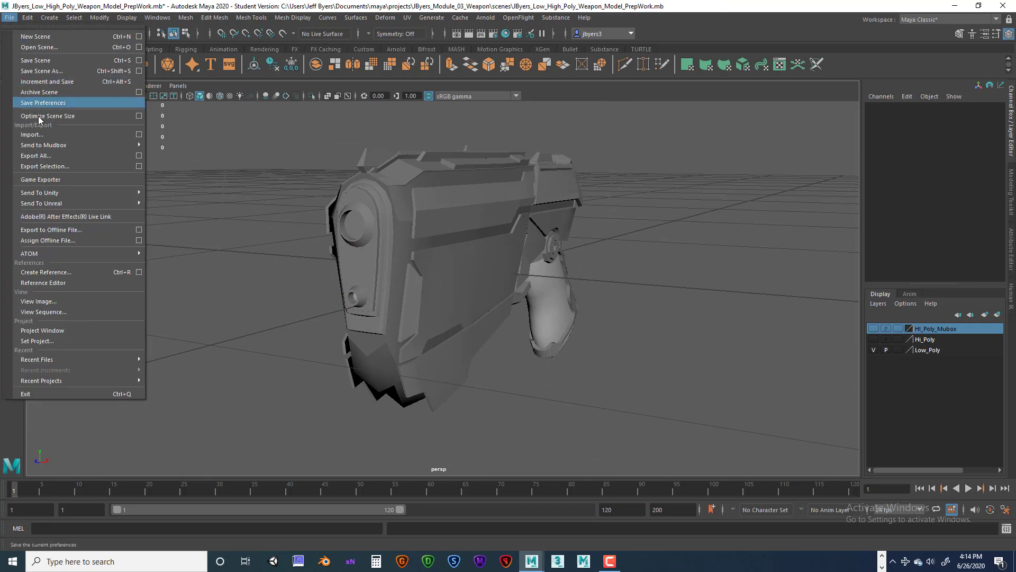
click(40, 71)
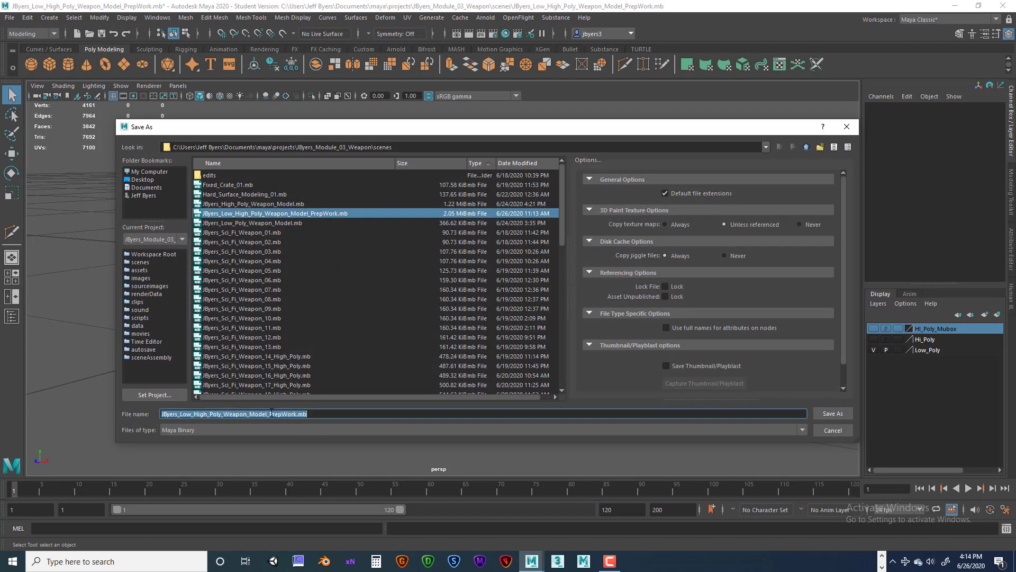
drag(270, 412, 324, 410)
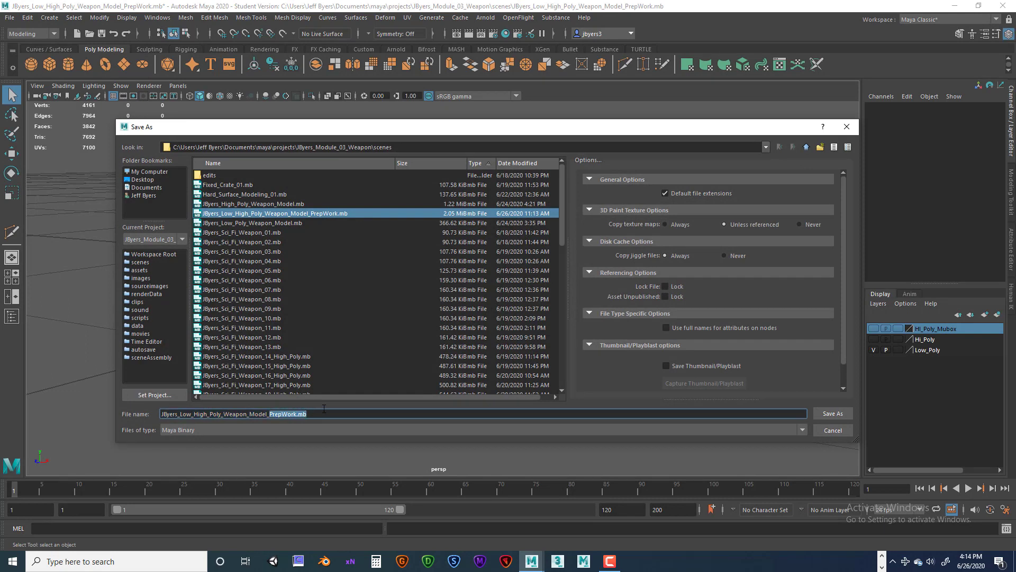
text(UV_Mapping)
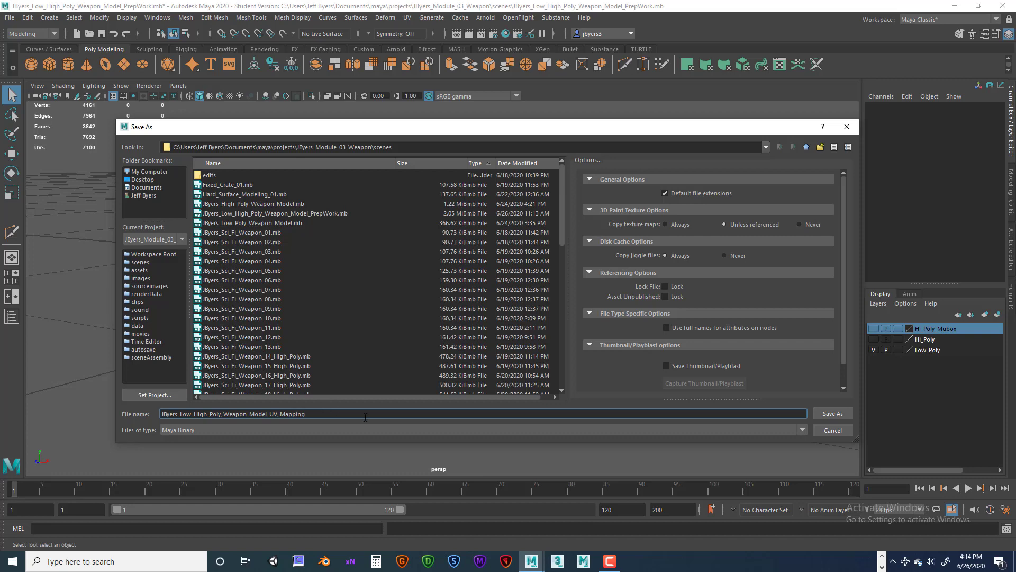
click(821, 415)
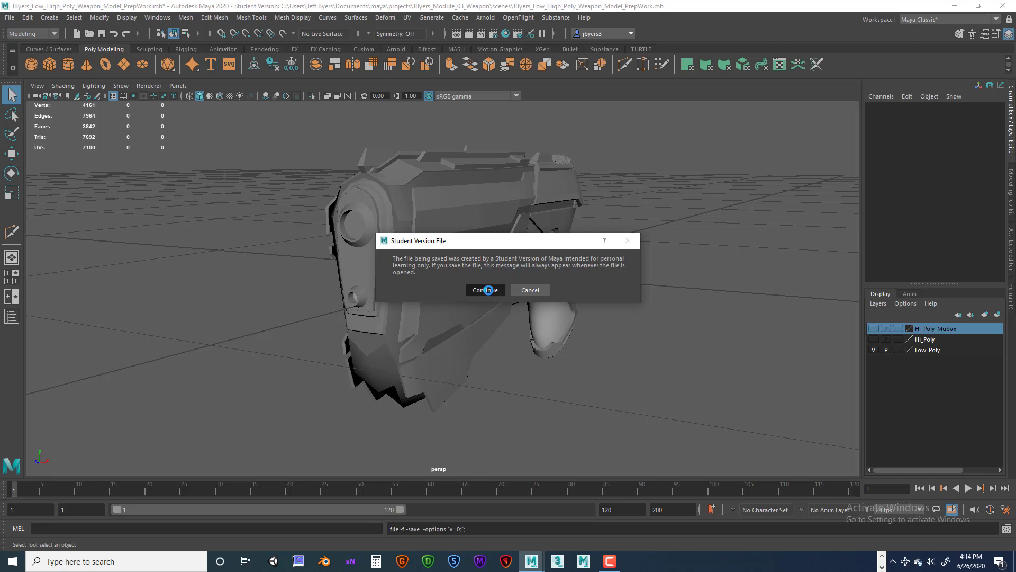
click(486, 290)
key(w)
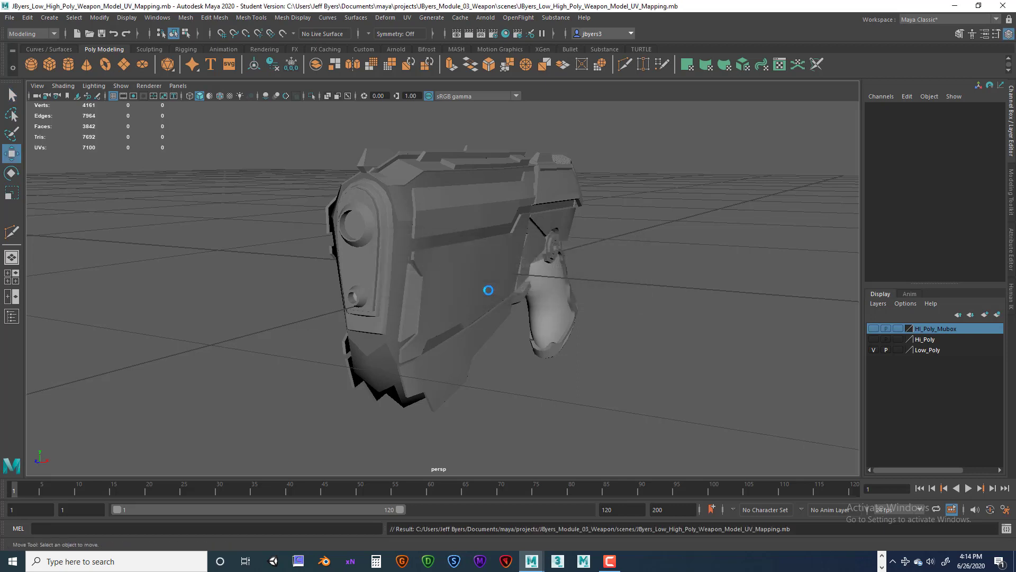